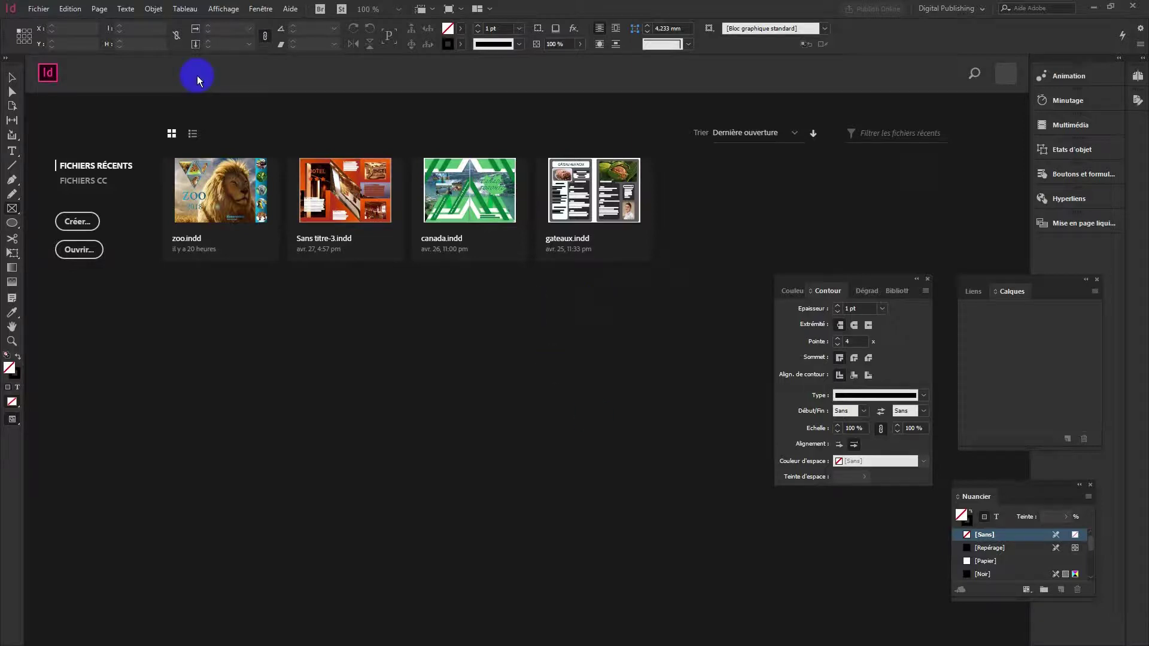
click(36, 8)
mouse_move(57, 23)
click(263, 23)
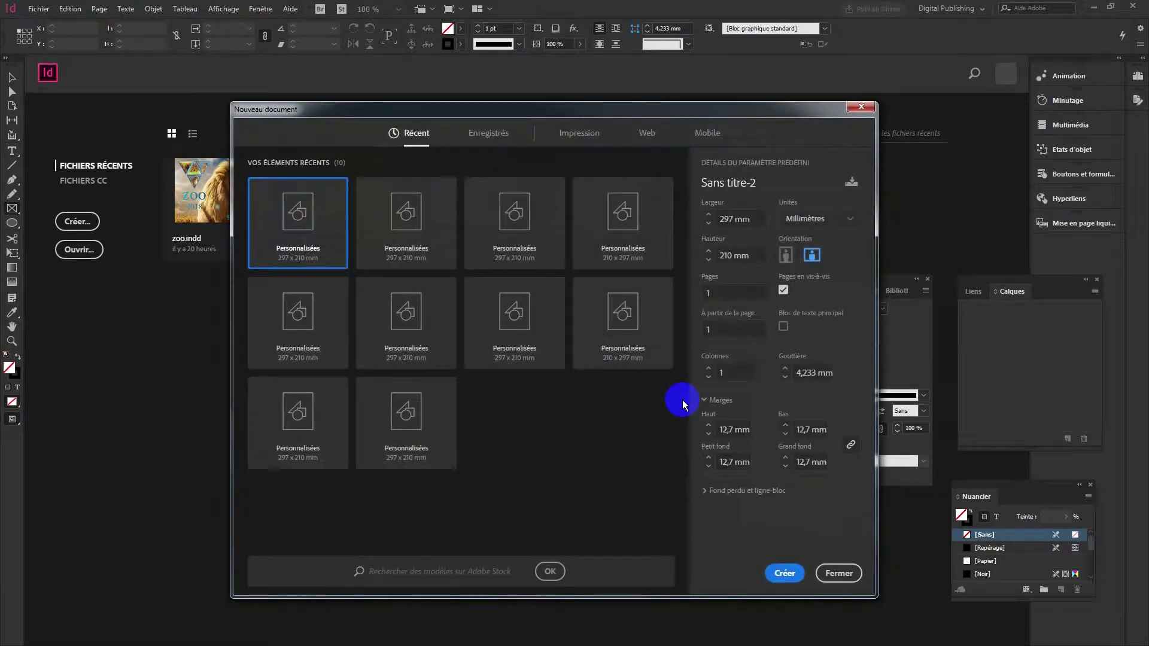
click(647, 133)
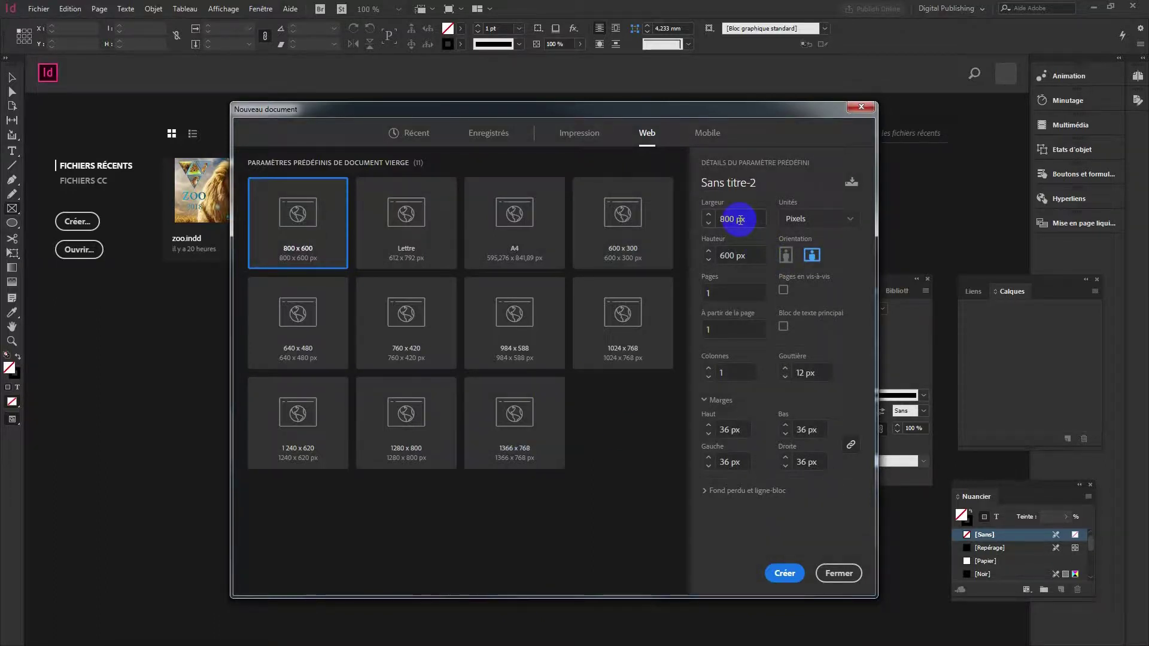
click(421, 425)
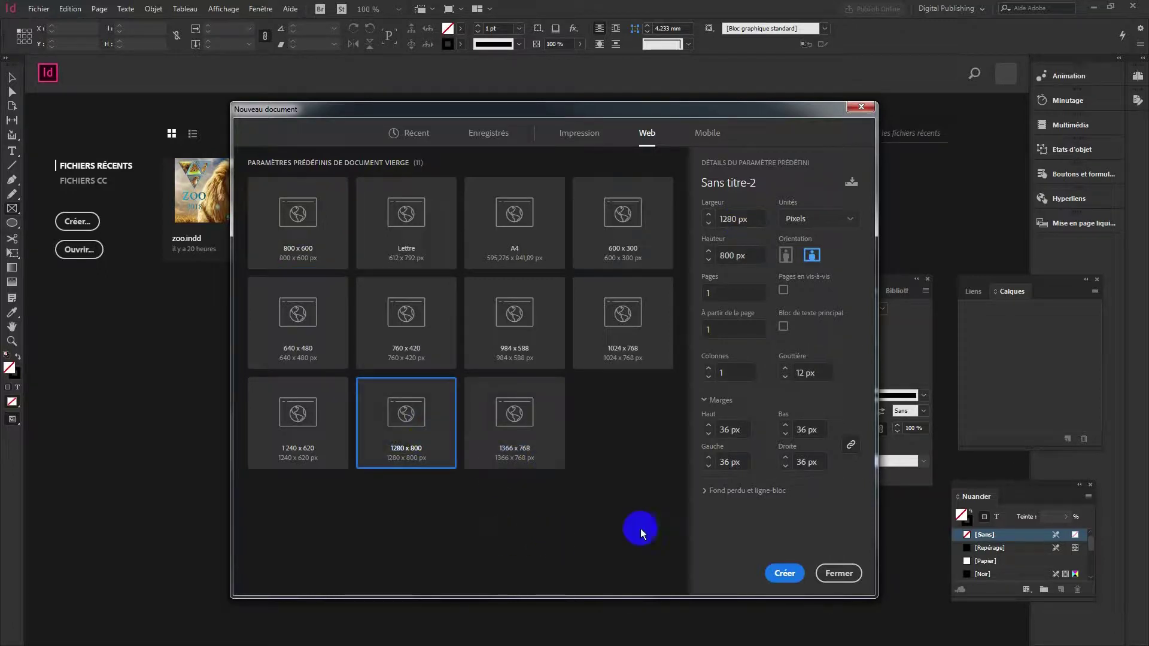
click(782, 573)
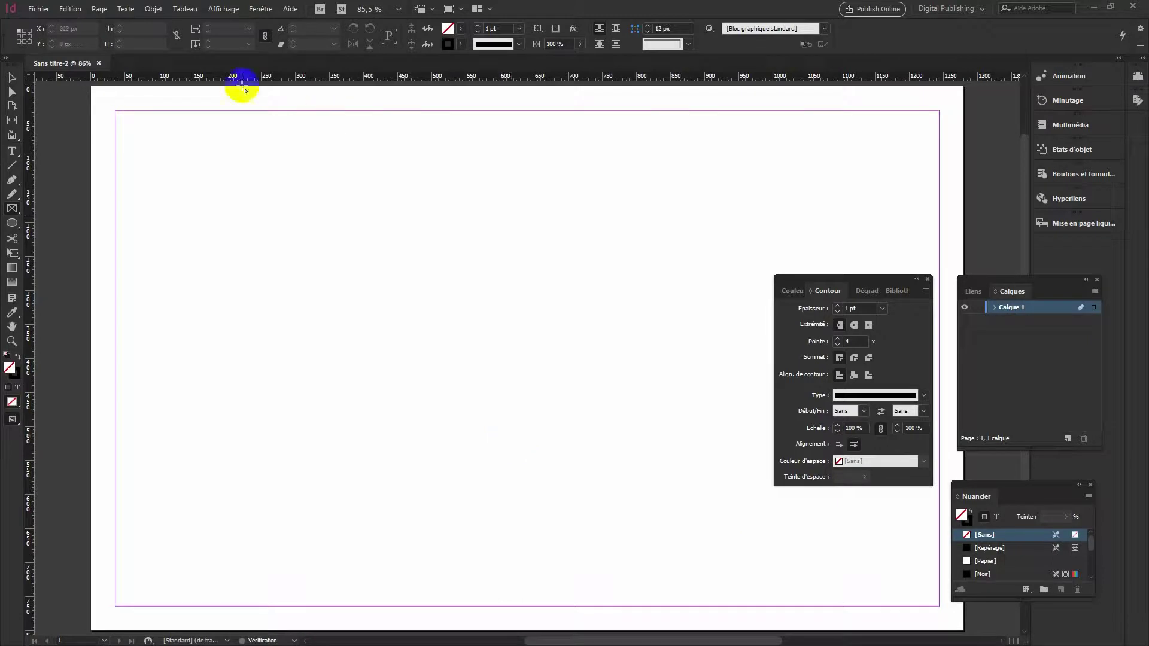
click(101, 64)
Step: Create a new web document from the 1280 x 800 px preset with all four margins set to 5 px
click(46, 9)
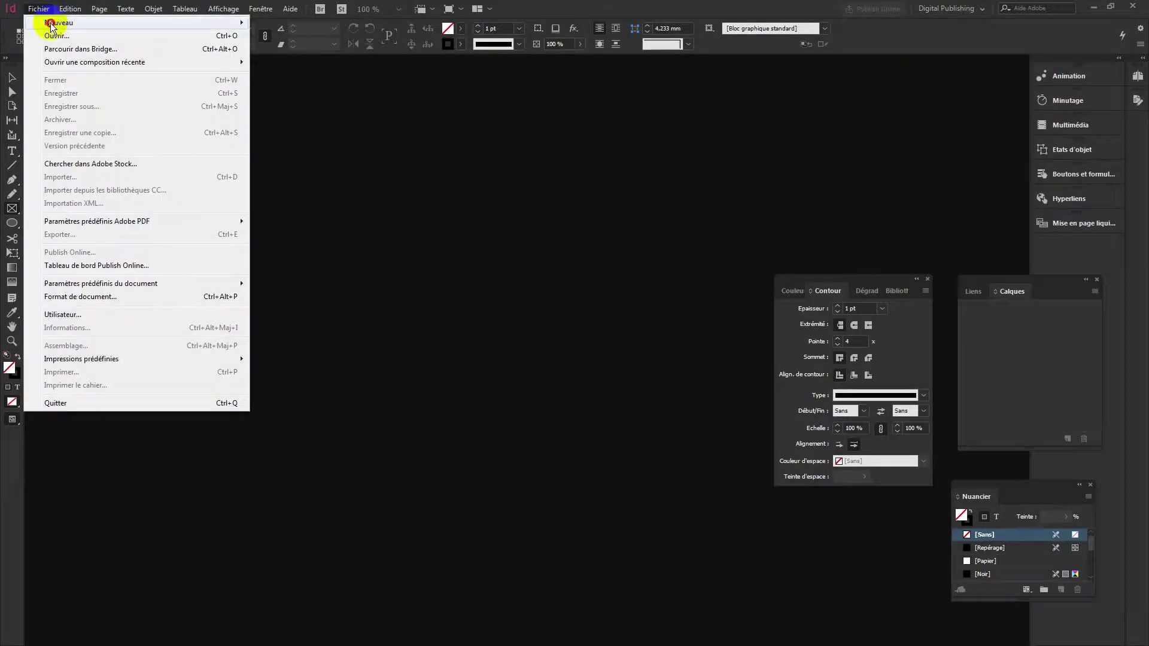
mouse_move(53, 23)
click(300, 23)
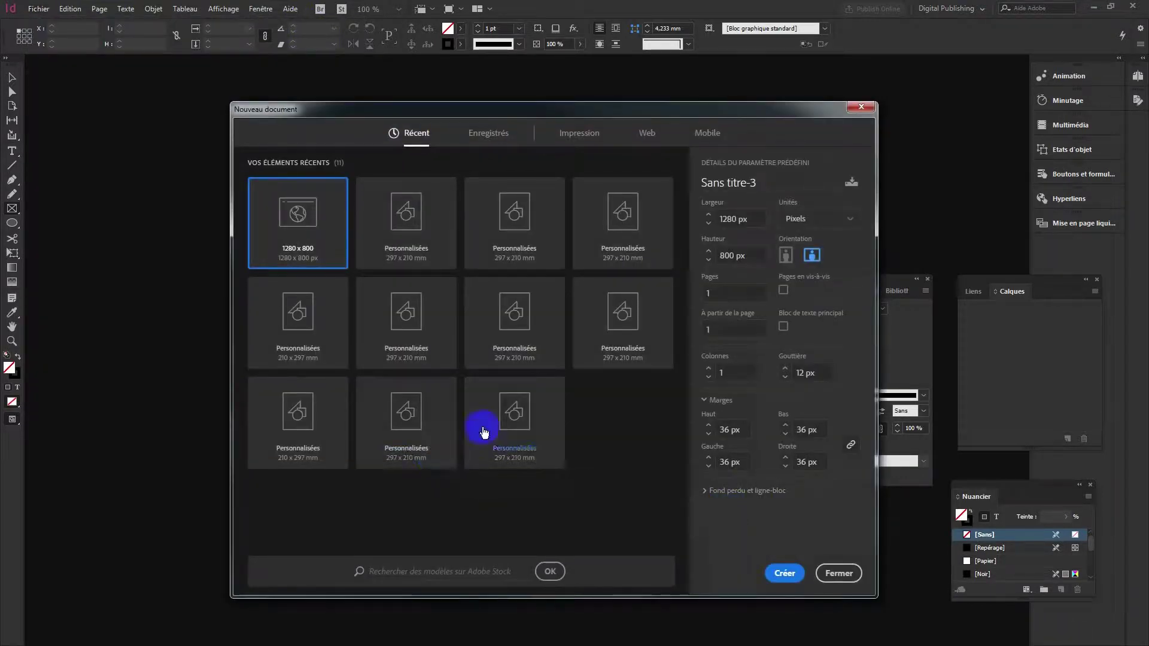
click(645, 133)
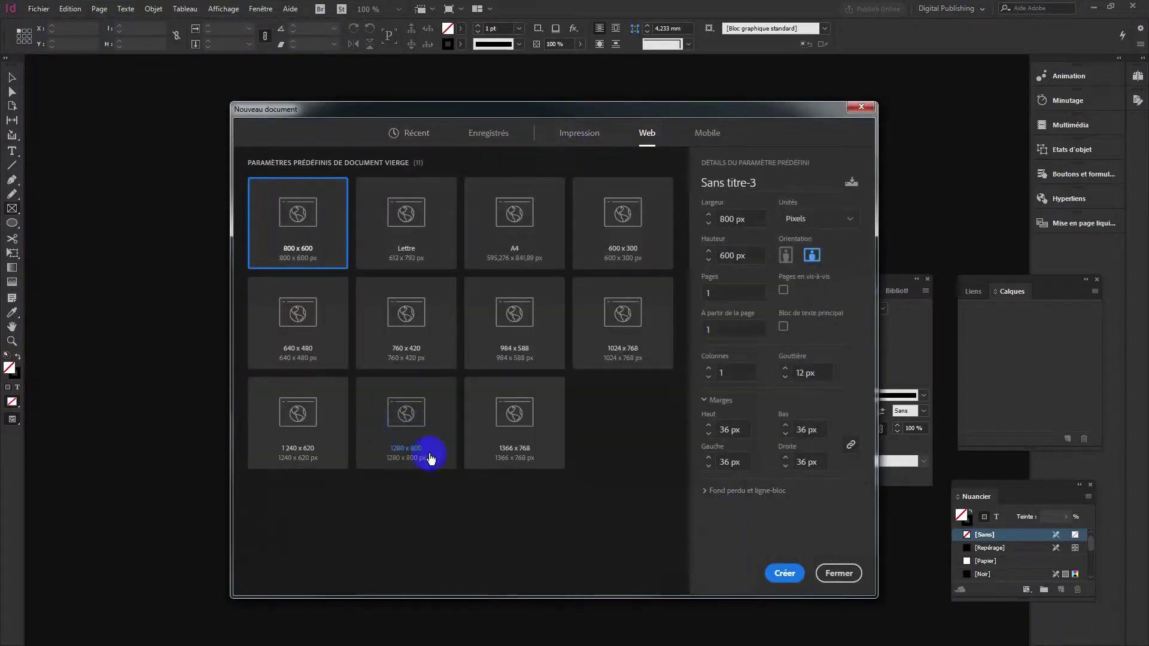
click(424, 430)
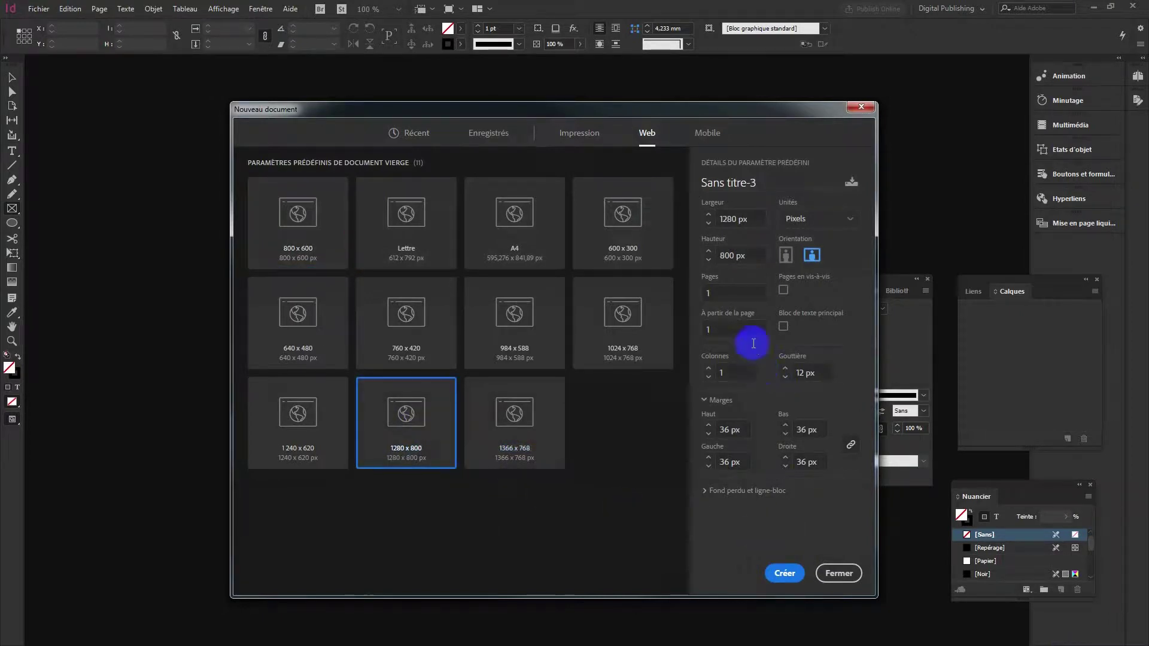
double_click(723, 431)
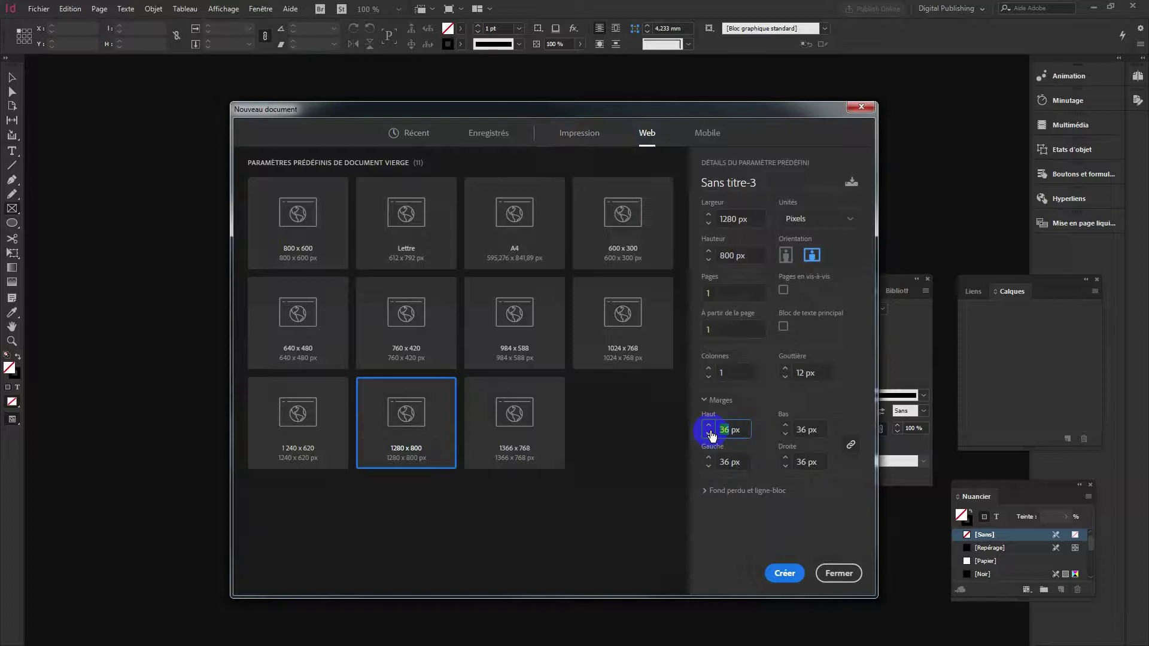
click(809, 431)
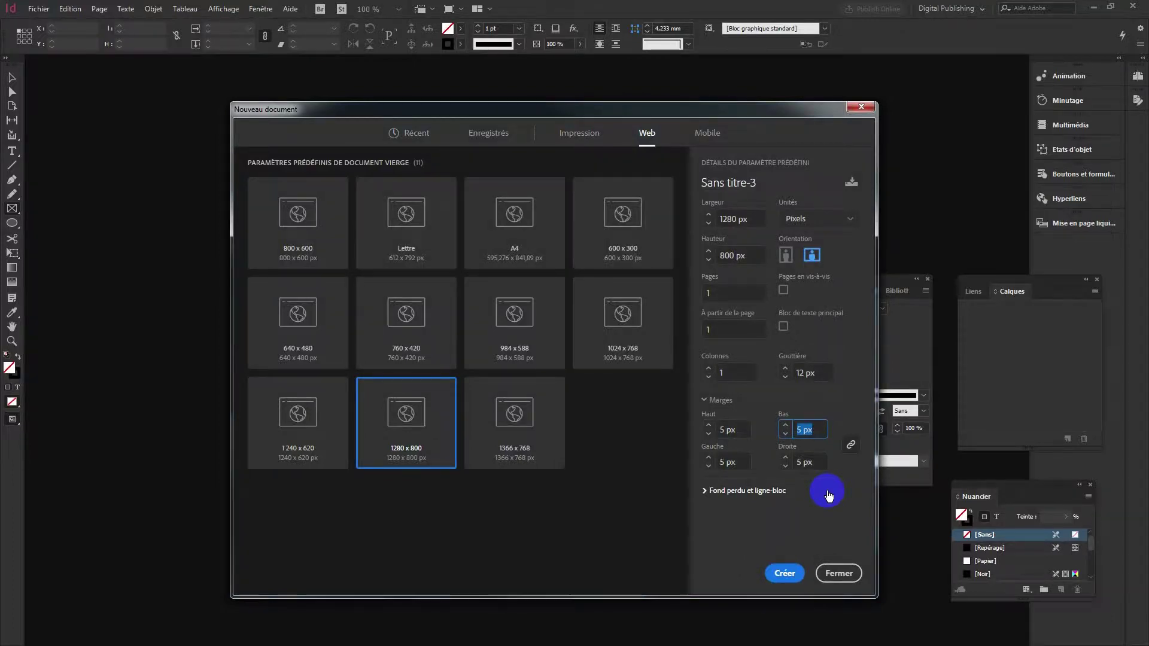
click(795, 576)
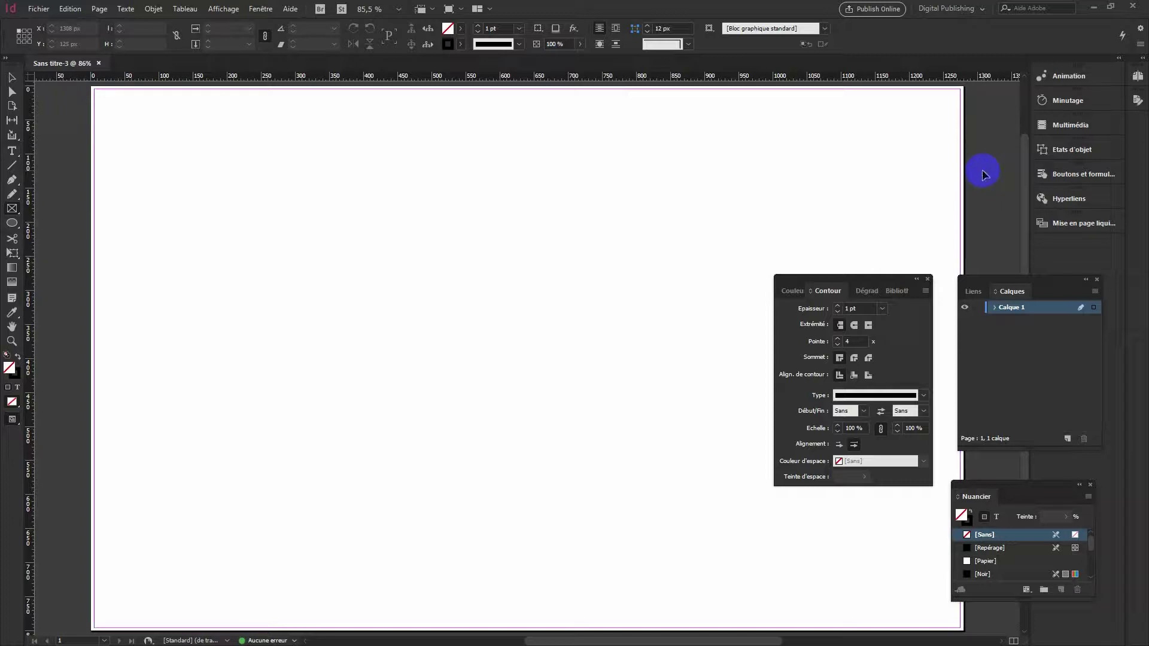
Step: Close the floating Contour panel that covers part of the page
key(ctrl+minus)
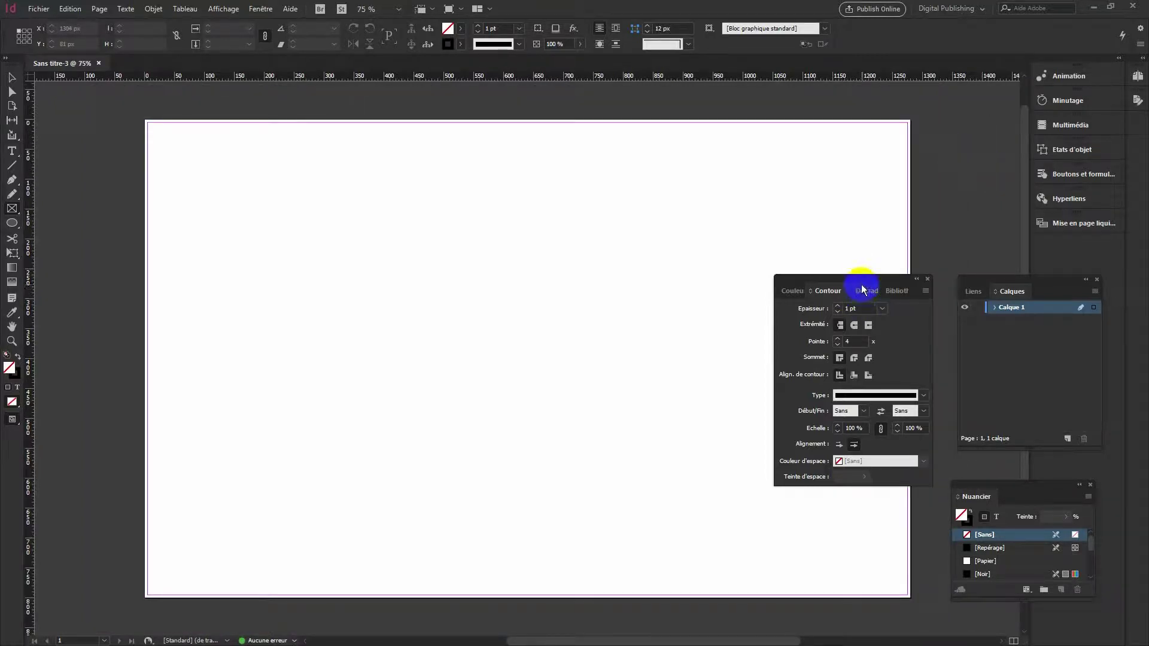
drag(863, 287, 936, 269)
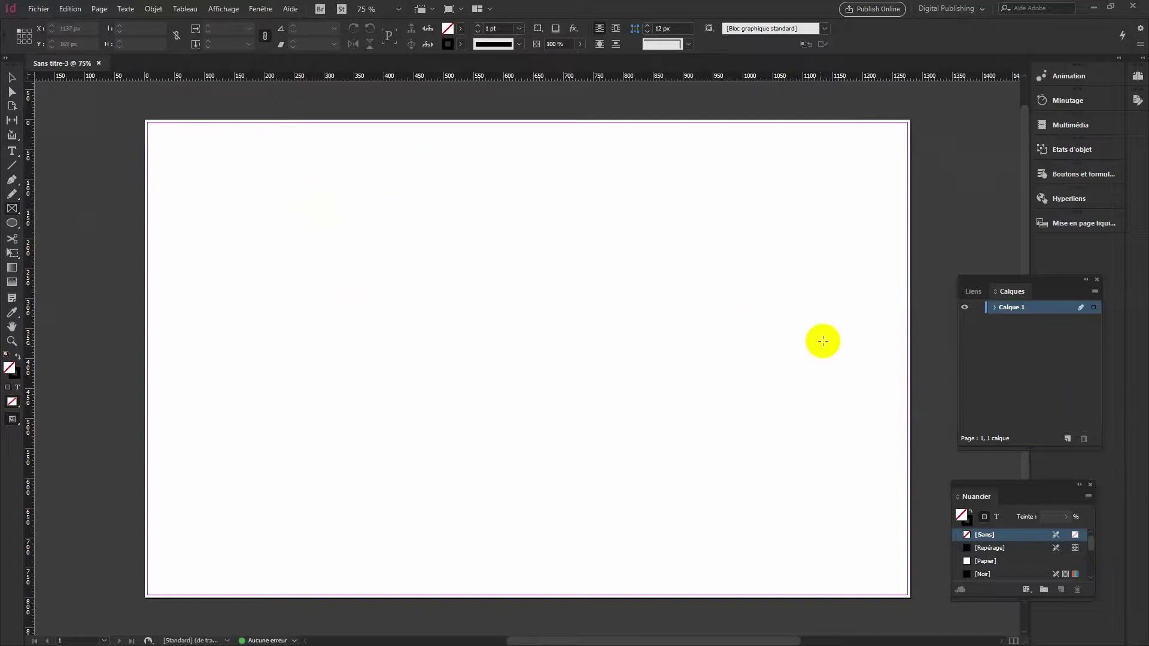
click(72, 43)
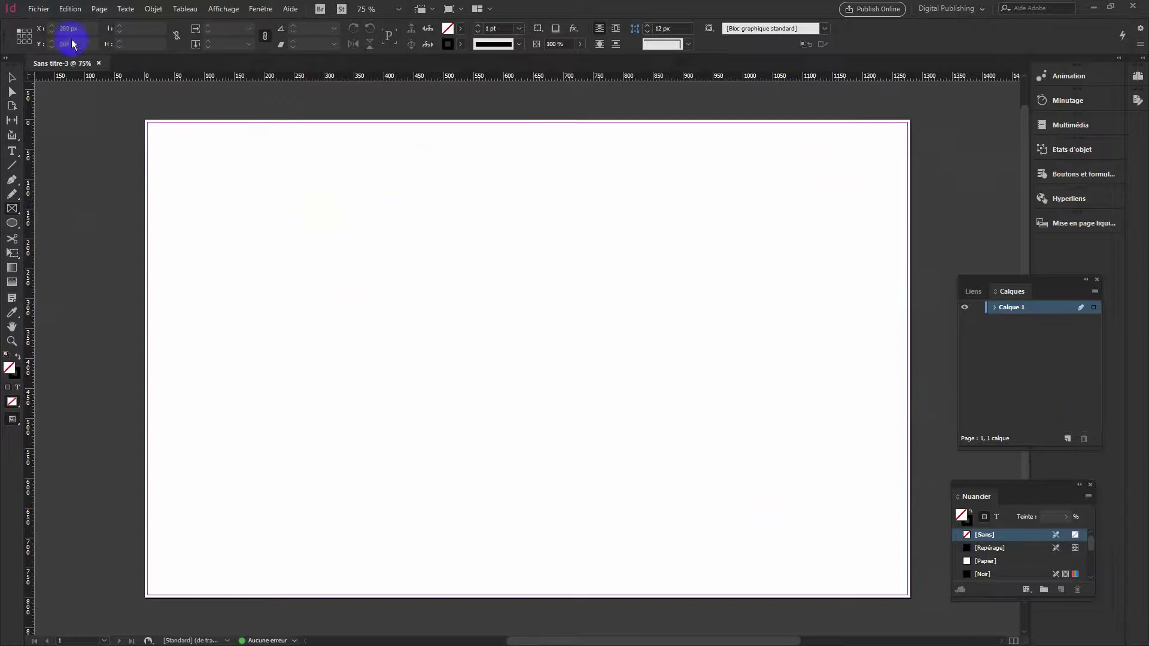
Step: Preview the blank 1280 x 800 px page in presentation mode and return to normal view
drag(12, 417, 62, 483)
click(1133, 193)
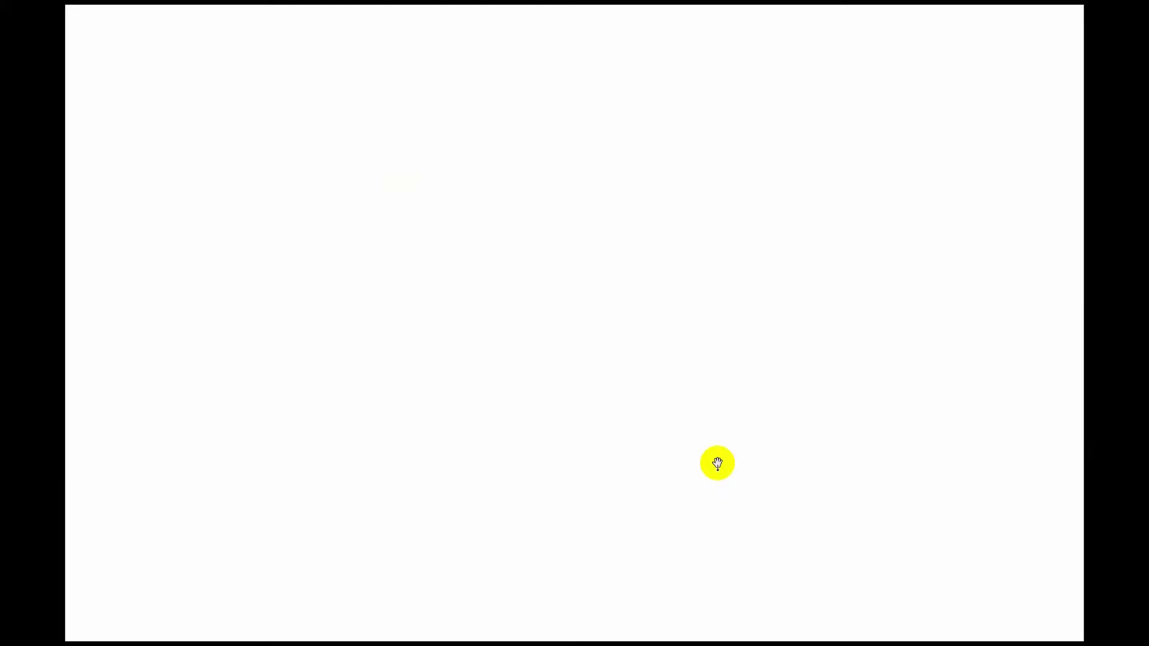
key(Escape)
Step: Create a landscape document of 1920 x 1080 px with 5 px margins, and close the 1280 x 800 px document without saving
click(42, 9)
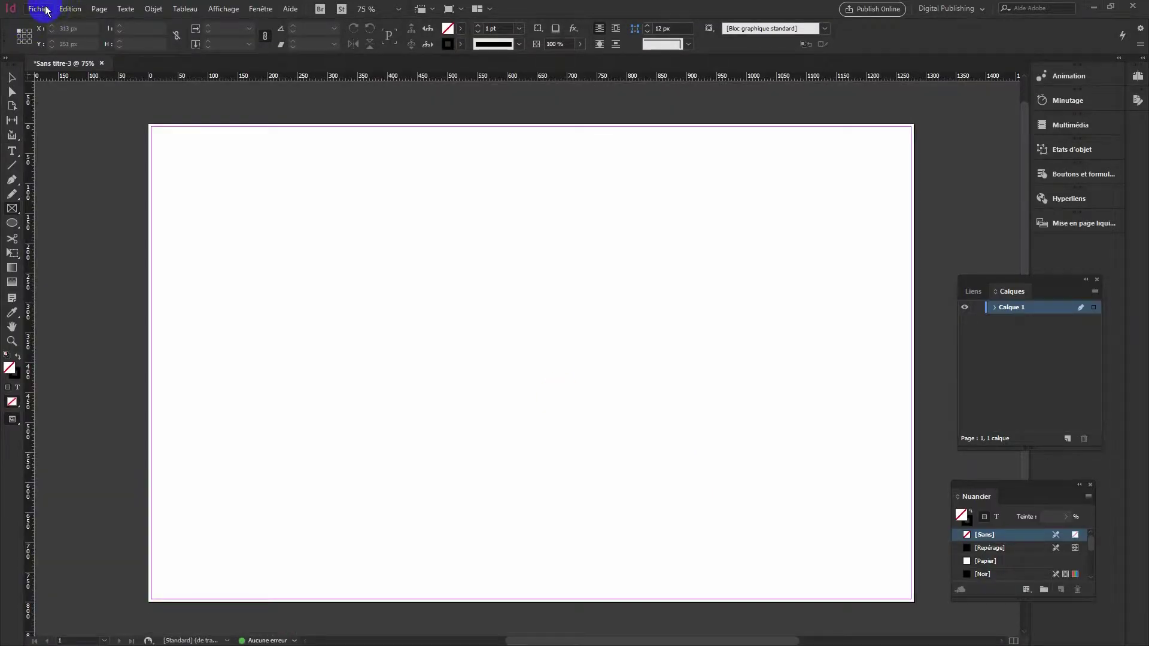
mouse_move(52, 23)
click(293, 23)
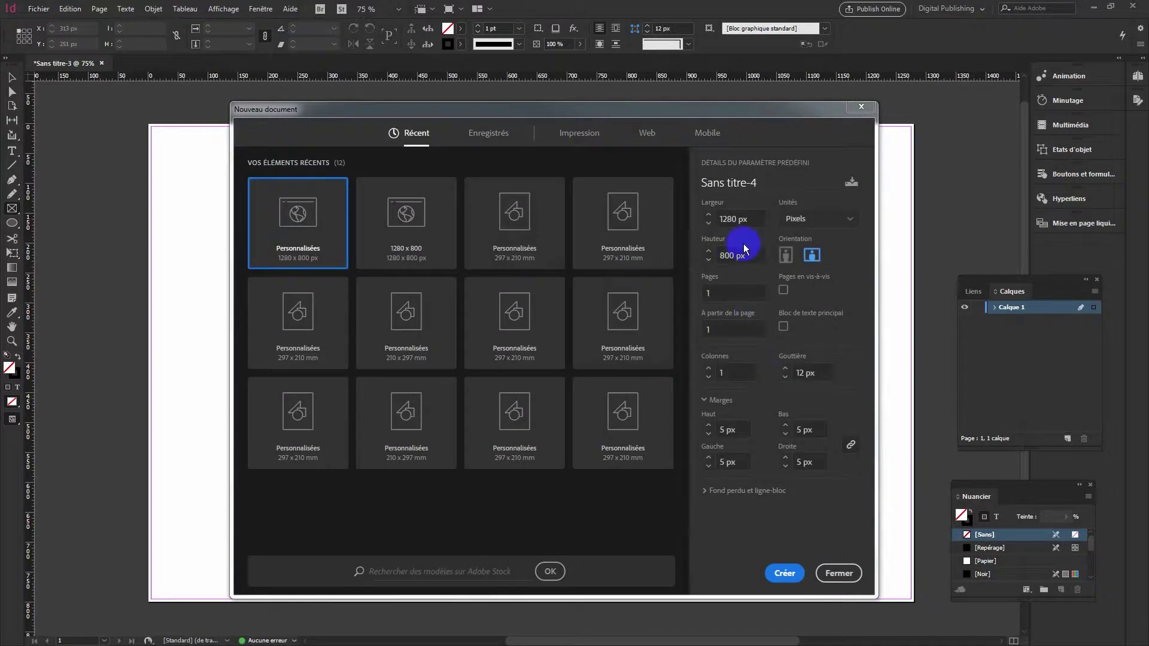
double_click(722, 219)
text(19)
double_click(728, 255)
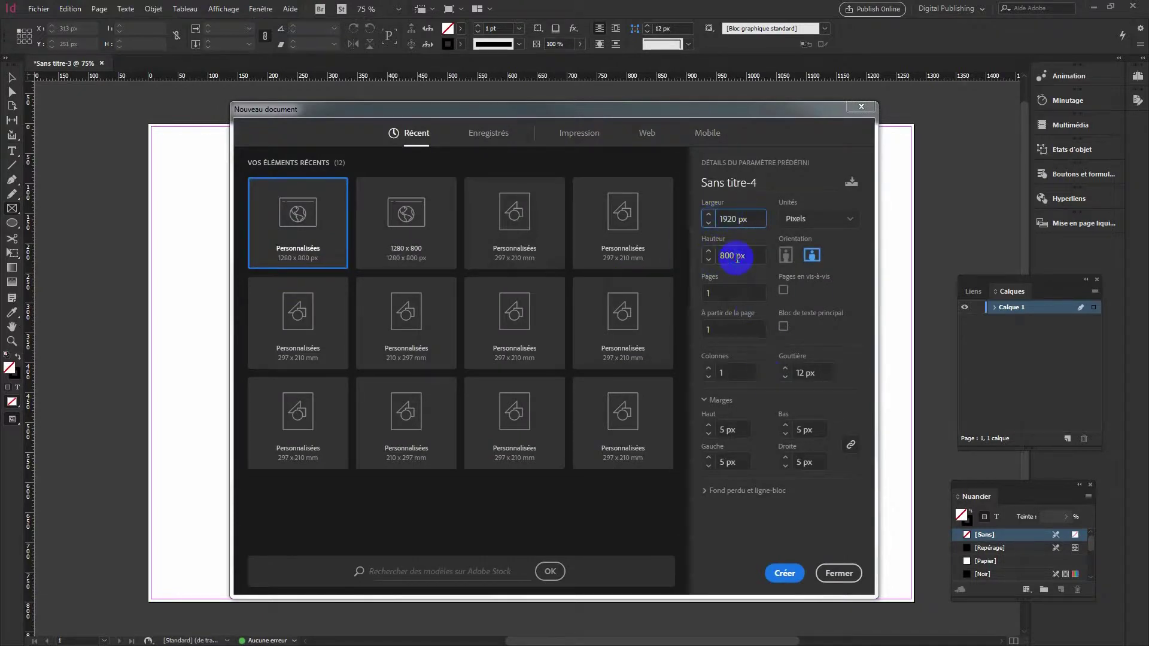
text(1080)
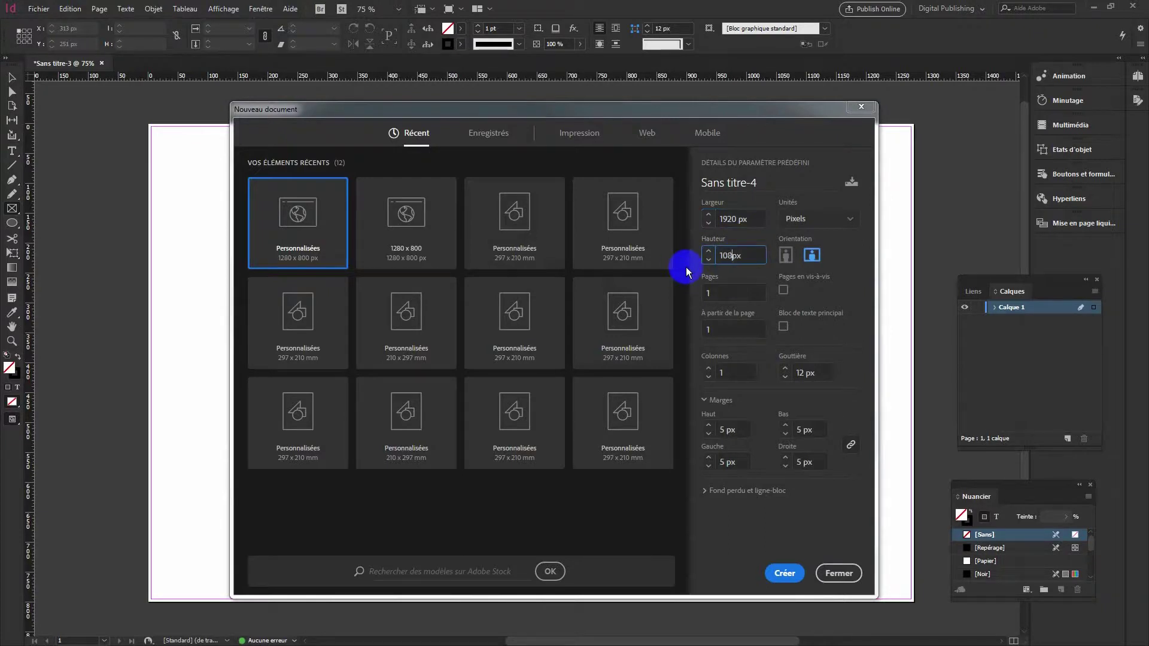
click(784, 574)
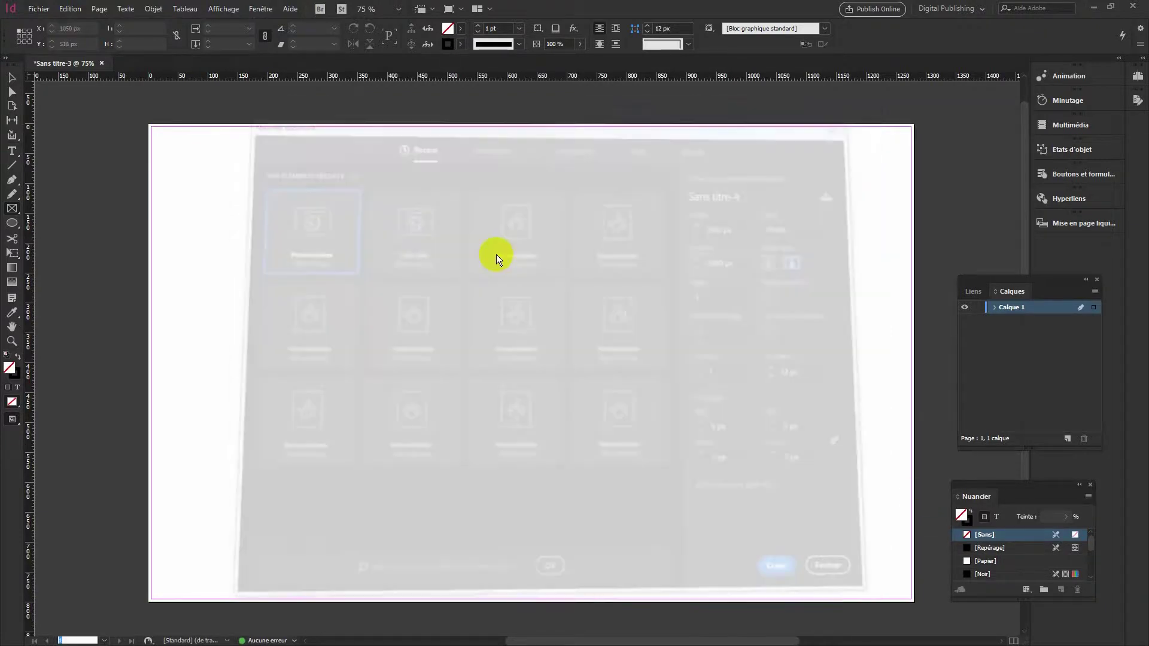
click(102, 63)
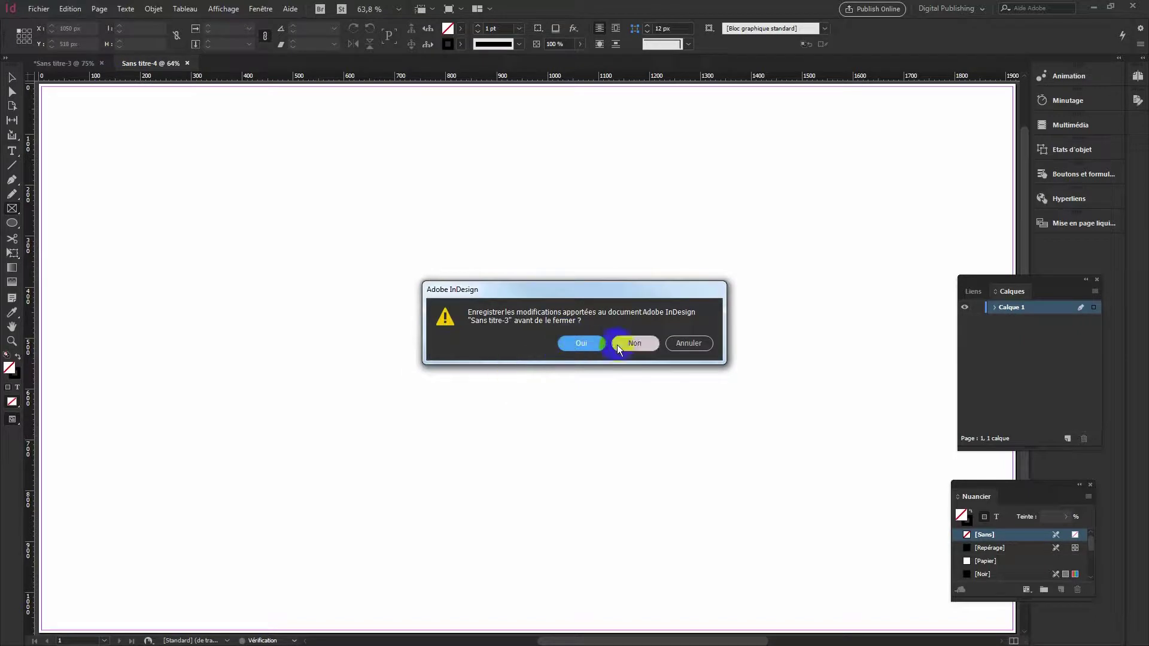
click(636, 343)
Step: Check how the 1920 x 1080 px page fills the screen in presentation mode, and exit the preview
click(13, 420)
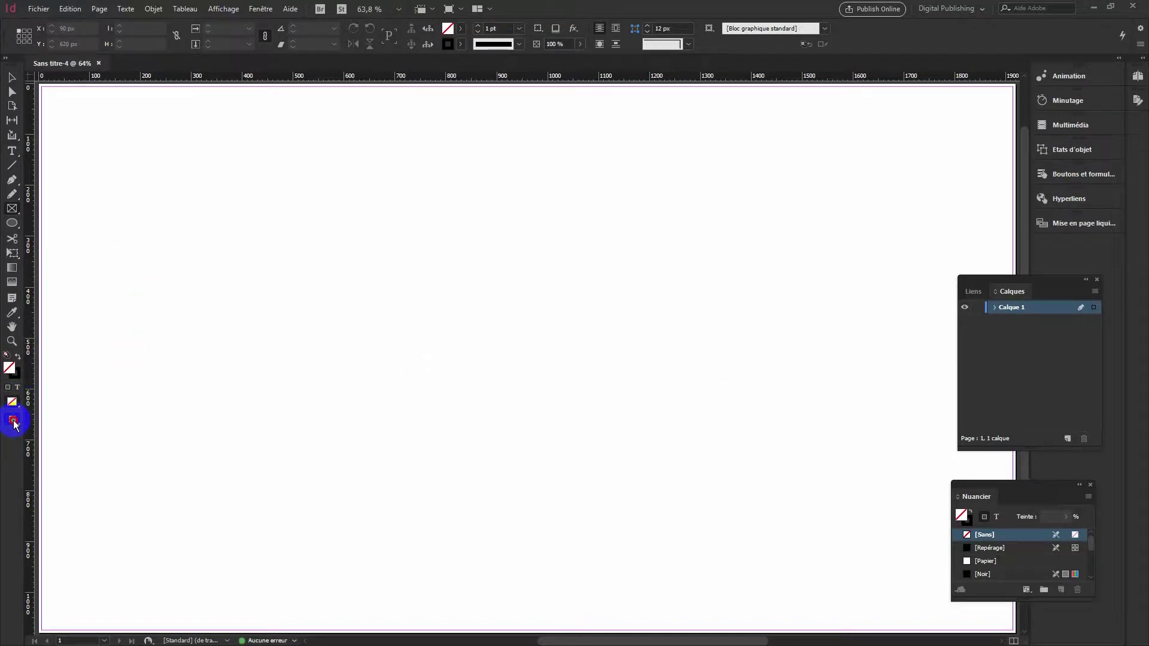
click(65, 482)
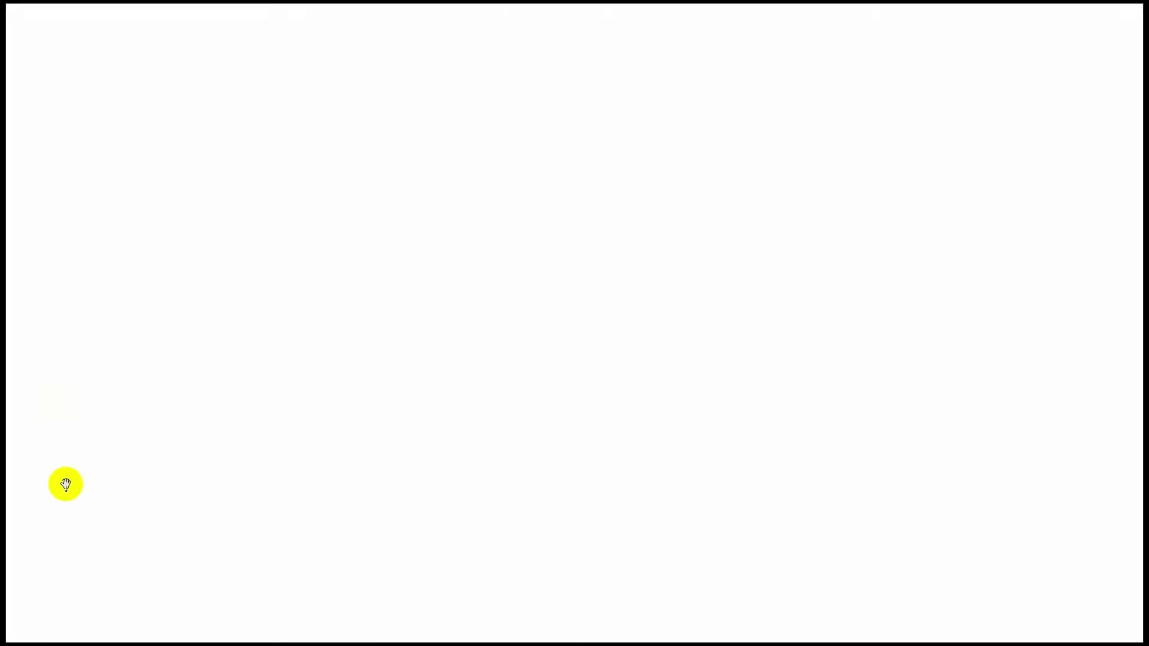
key(Escape)
click(978, 477)
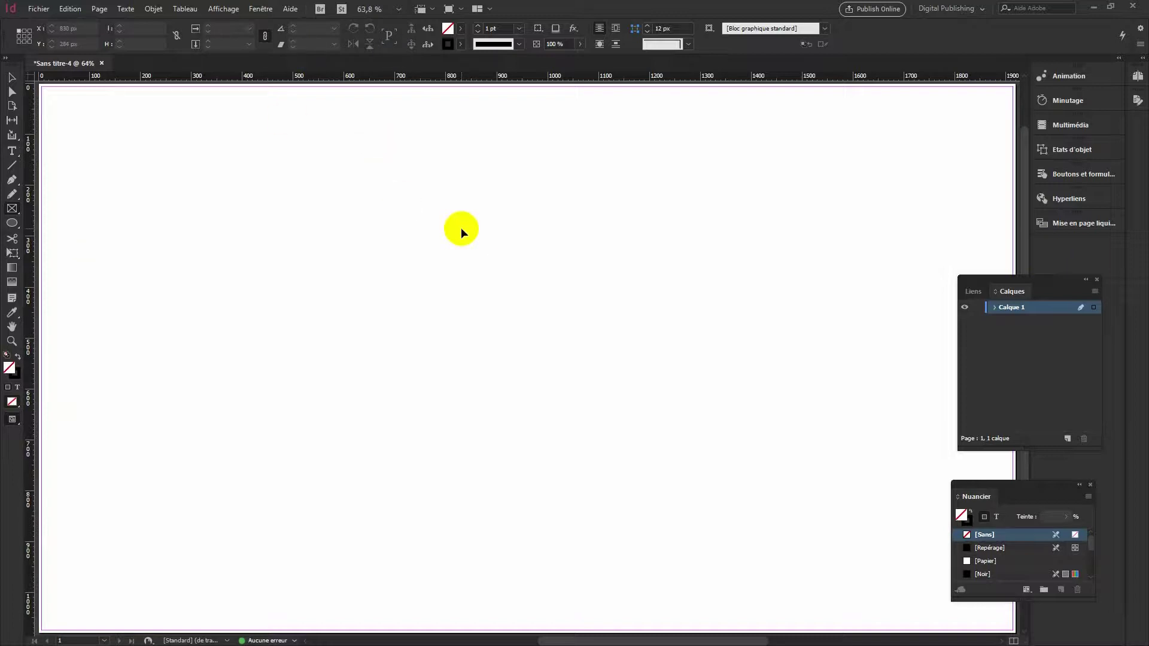
Step: Draw a rectangle of 1920 x 1080 px covering the whole page
key(ctrl+minus)
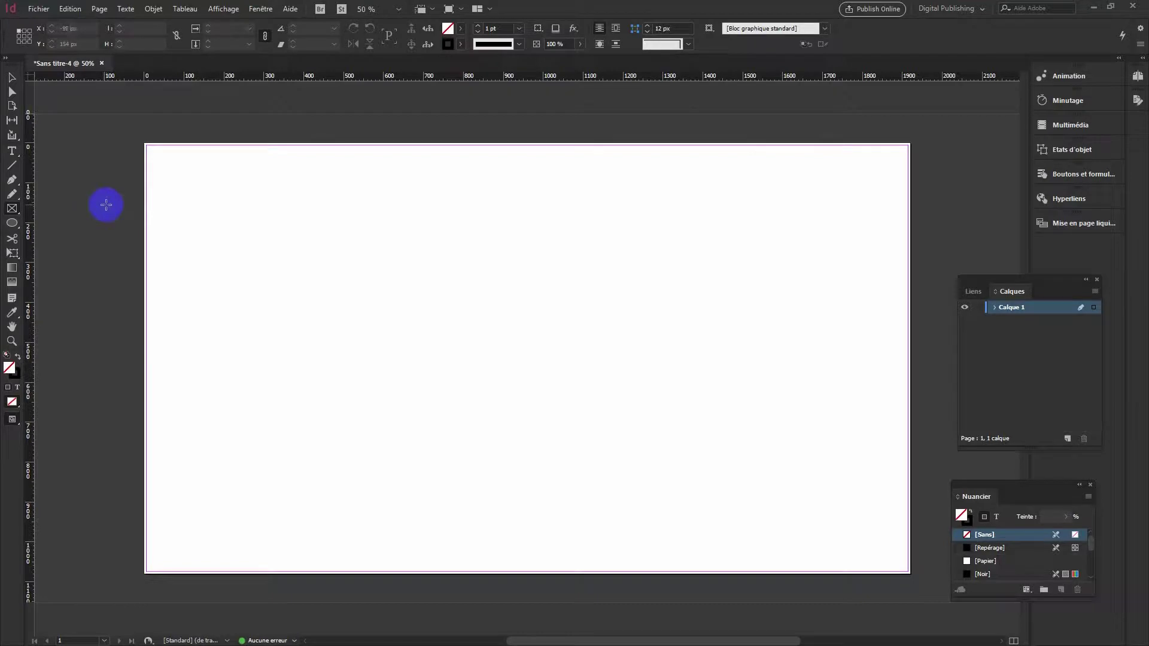
drag(1046, 483, 1051, 464)
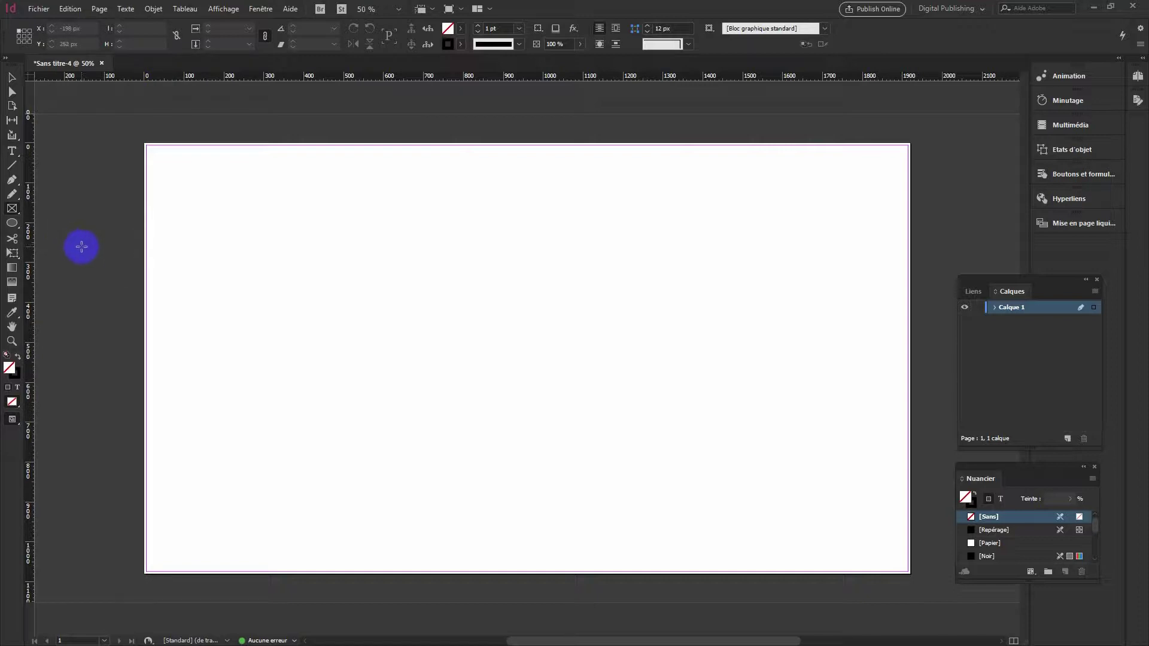
drag(14, 207, 77, 224)
drag(12, 223, 72, 235)
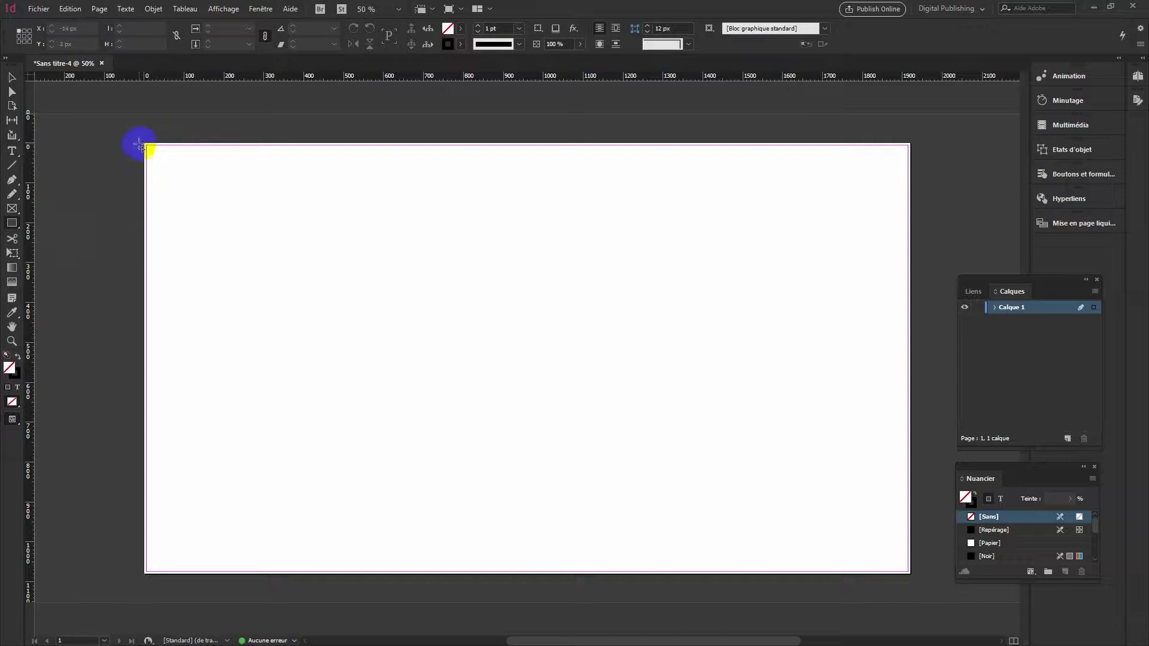
drag(145, 144, 915, 576)
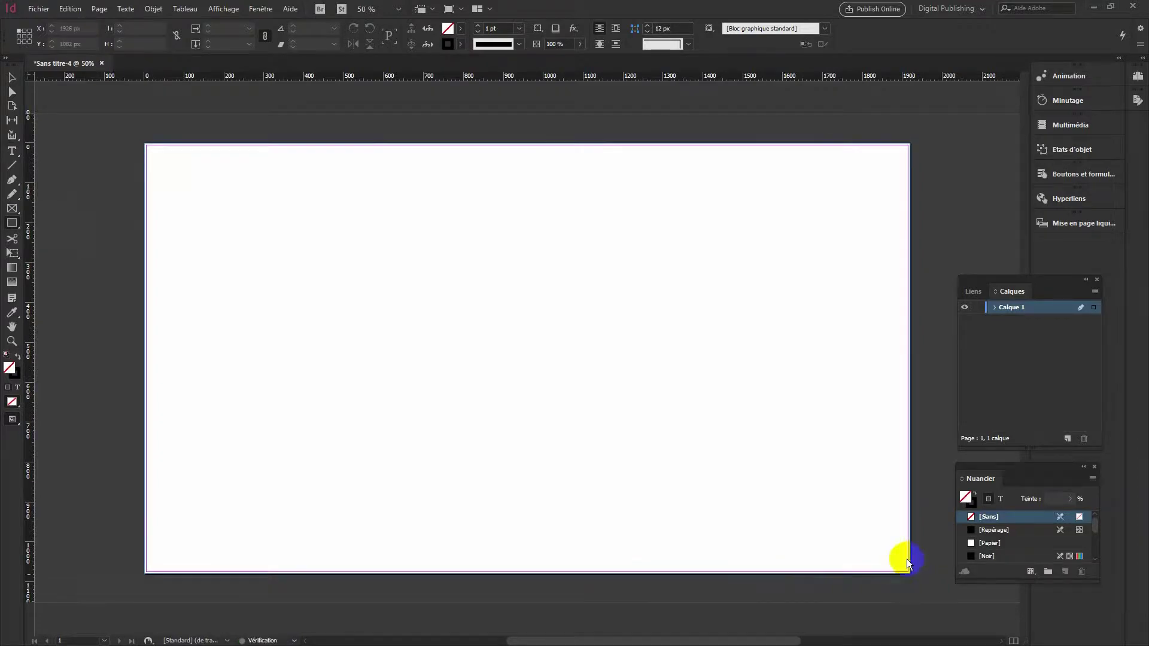
Step: Import the lion image from the 0102 folder and place it inside the full-page rectangle
click(32, 10)
click(27, 9)
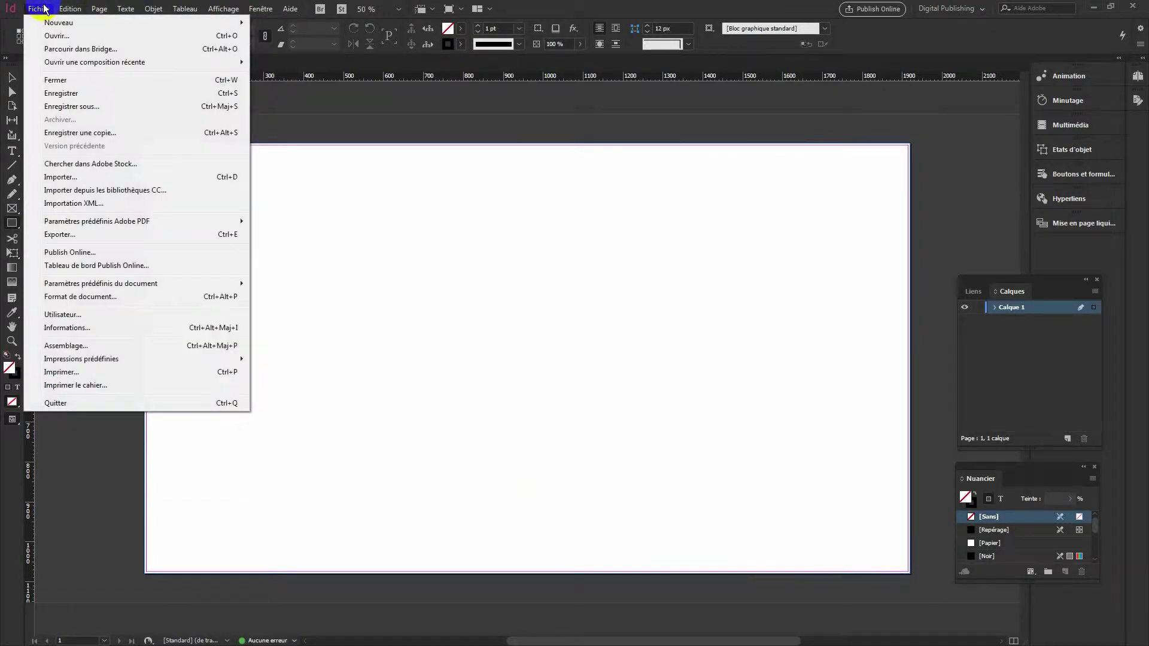
click(67, 176)
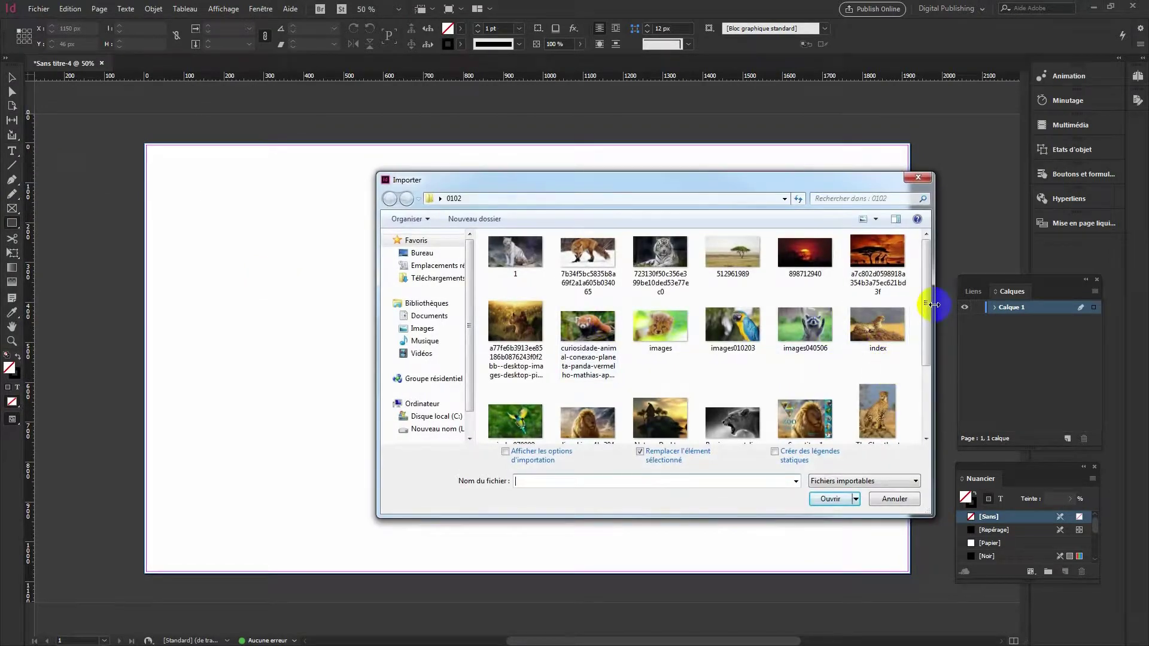
drag(928, 302, 928, 376)
click(588, 315)
click(830, 499)
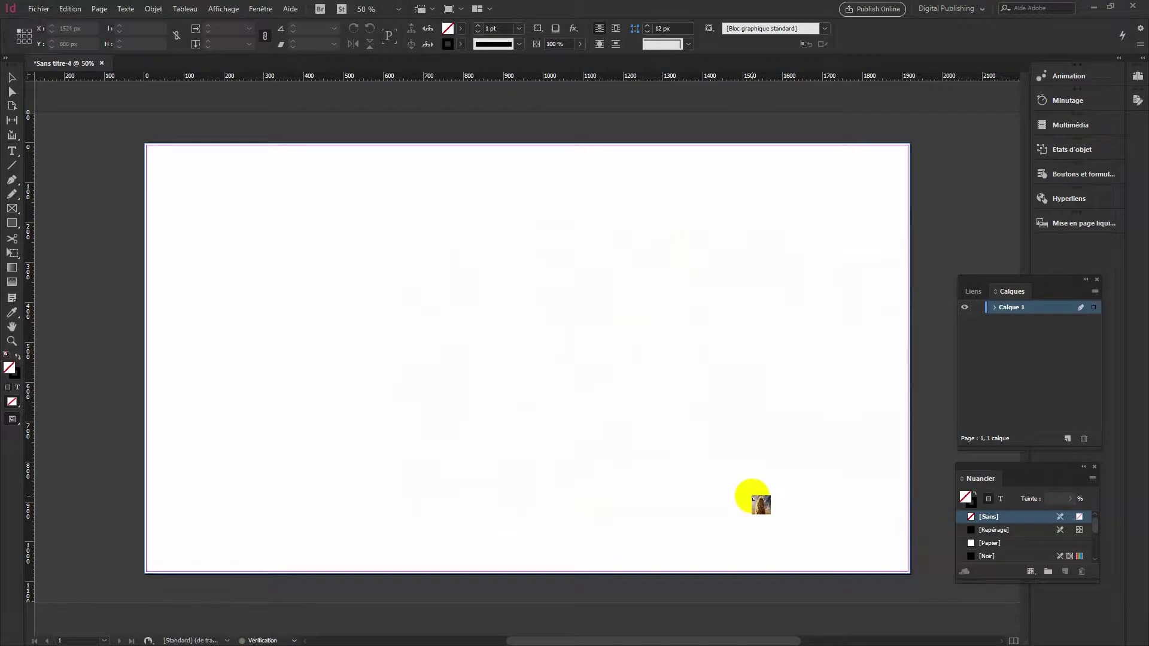
click(431, 307)
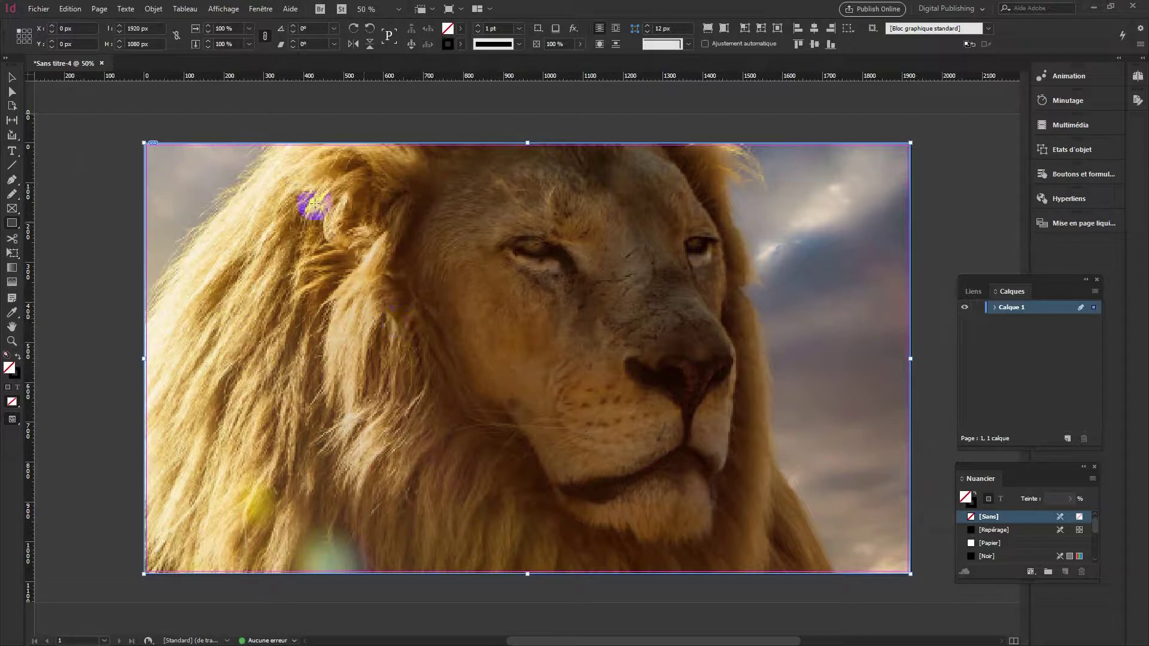
Step: Fit the lion image so that it fills its full-page frame proportionally
right_click(679, 350)
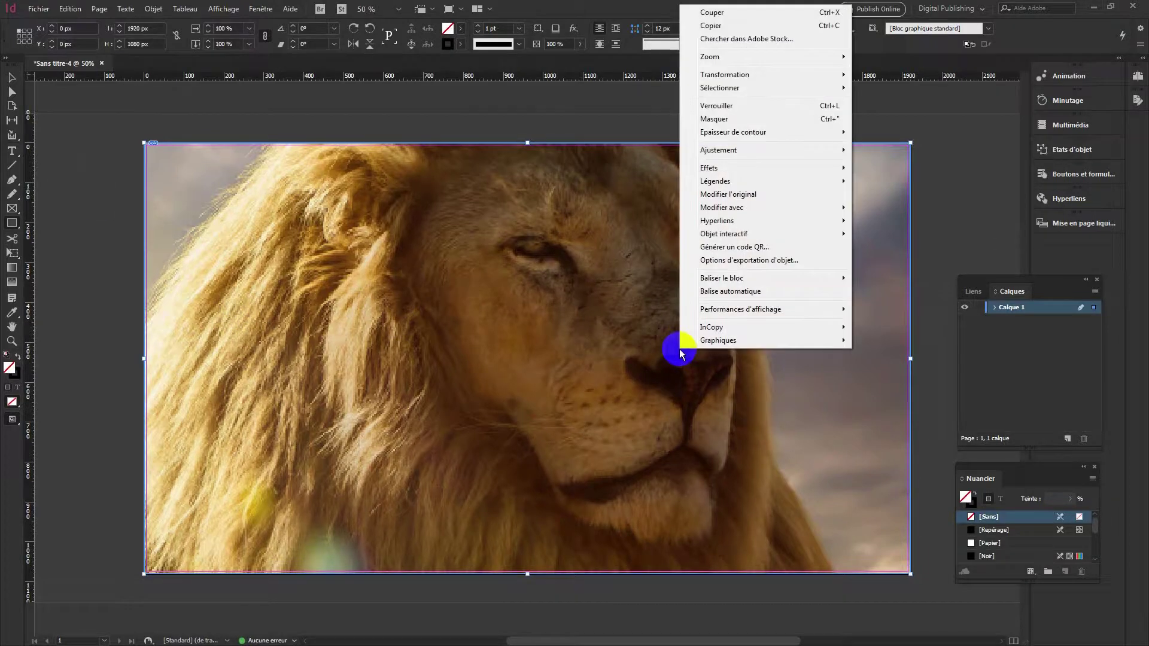
mouse_move(766, 153)
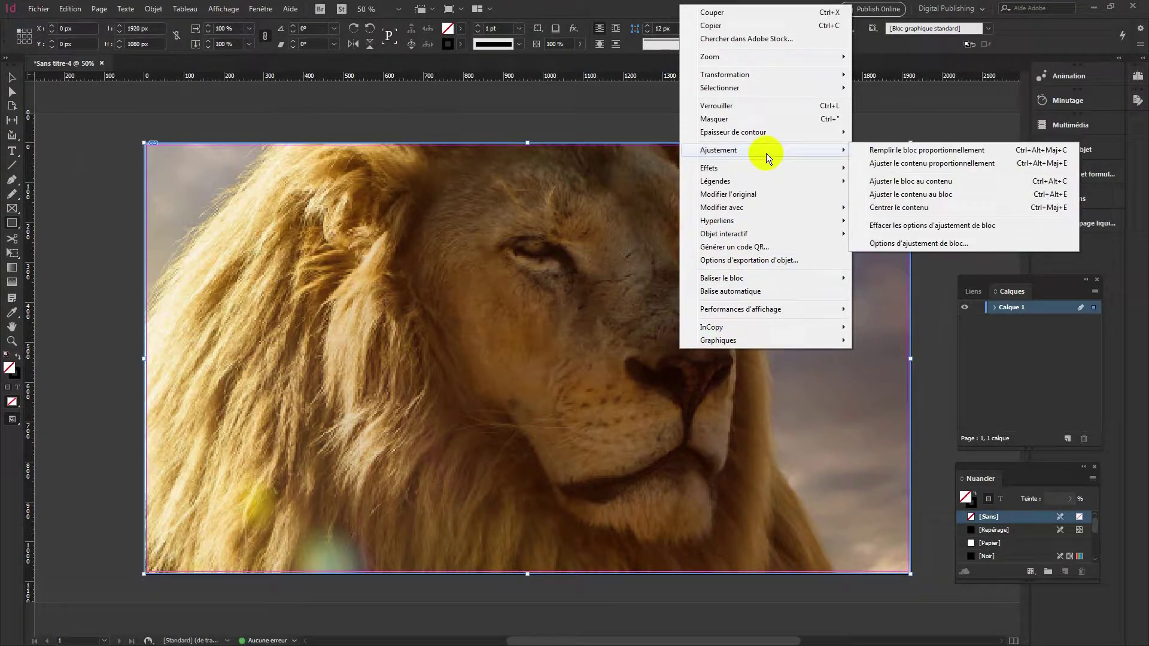
click(929, 151)
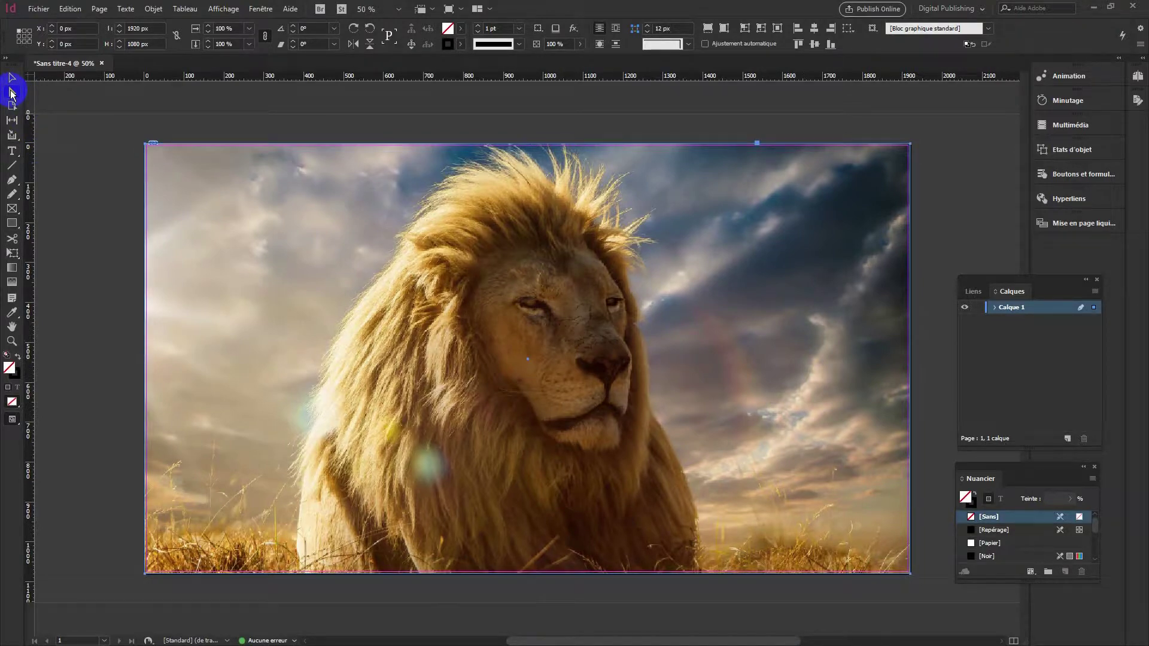
Step: Try shifting the lion image sideways inside its frame with Direct Selection, and undo both moves
click(12, 93)
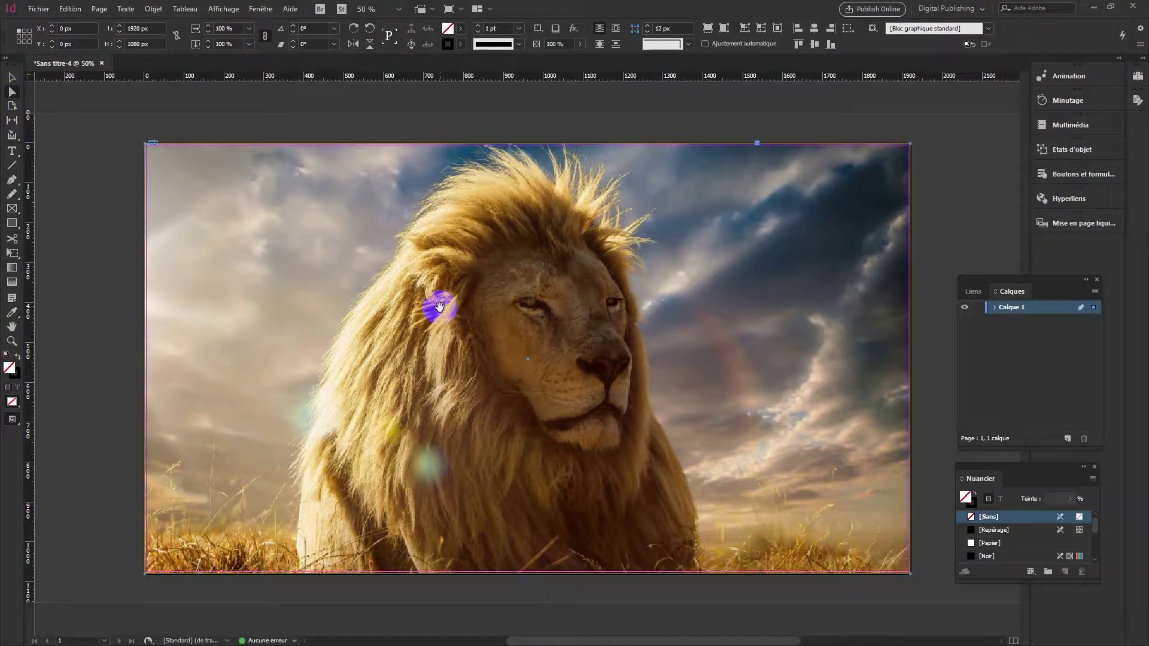
click(8, 76)
click(12, 91)
click(304, 286)
drag(304, 287, 364, 287)
drag(556, 272, 480, 282)
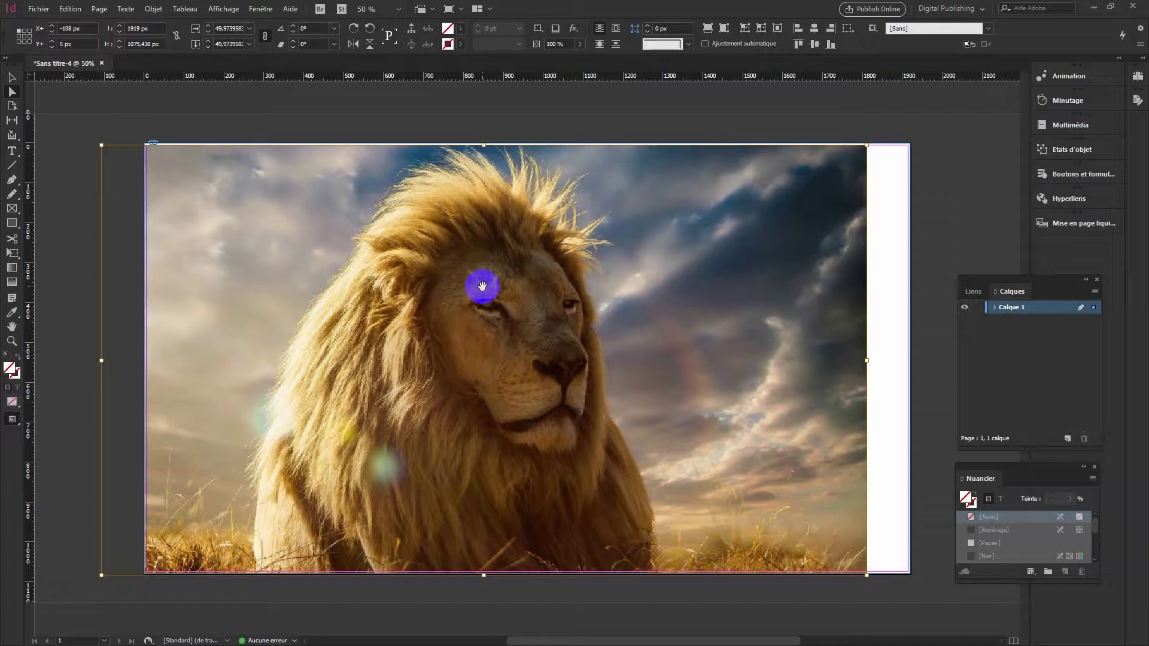
key(ctrl+z)
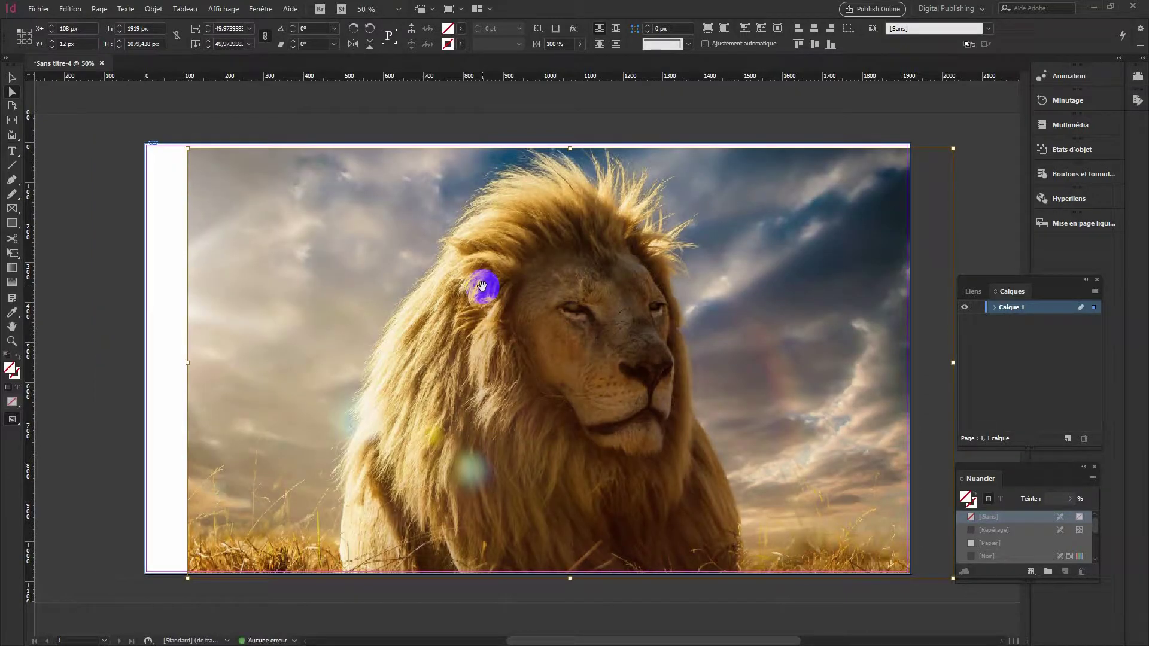
key(ctrl+z)
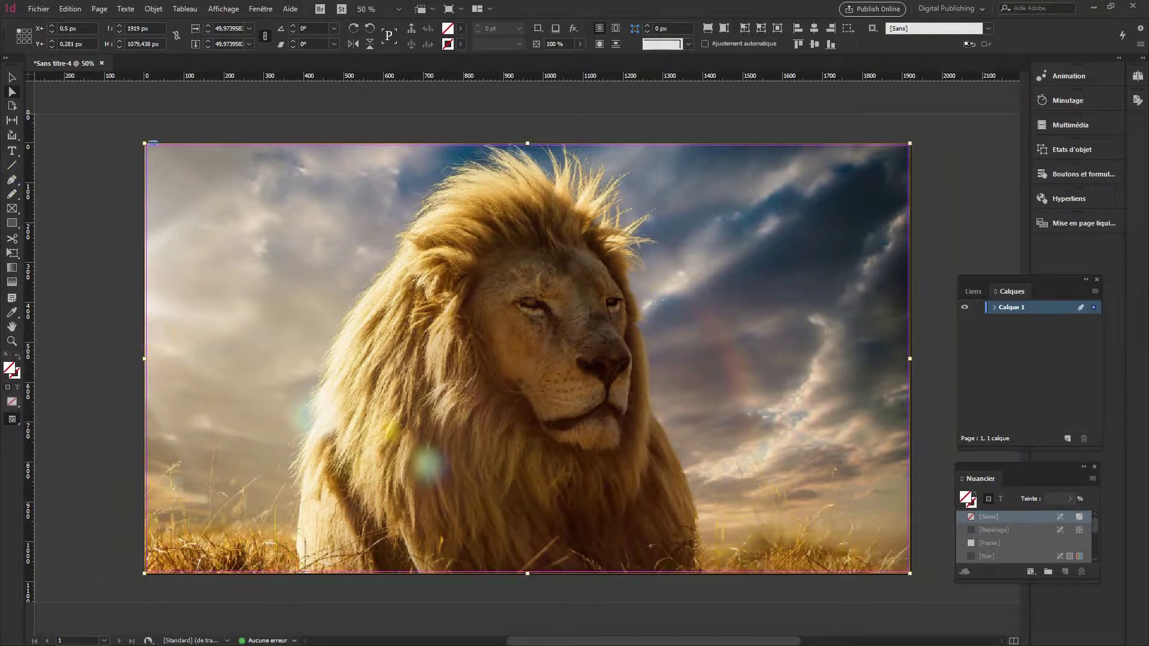
Step: Expand Calque 1 and lock the lion image object
click(995, 307)
click(978, 320)
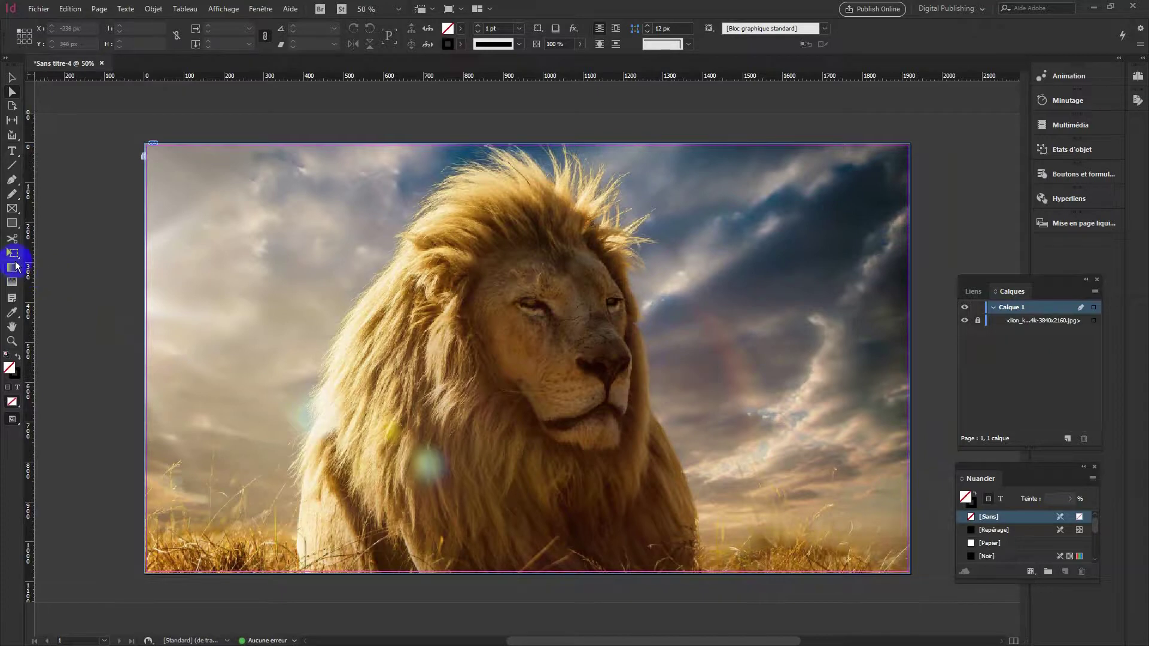
Step: Draw a rectangle about 252 x 1080 px along the page's right edge, and swap its fill and stroke so it is filled black
right_click(12, 223)
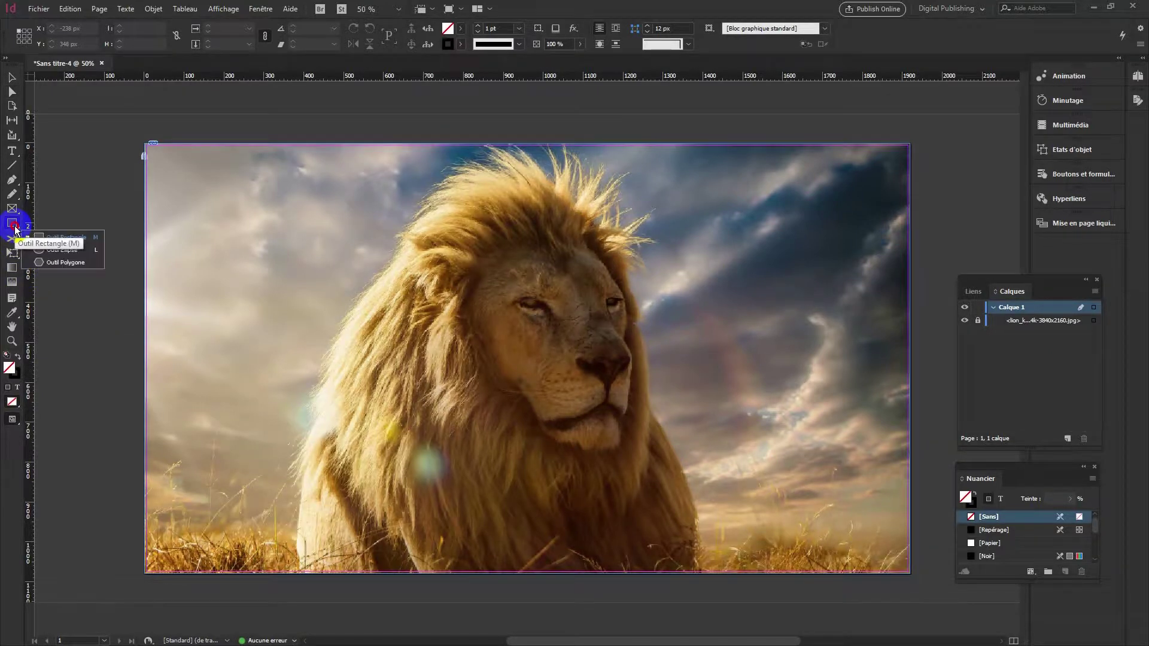
click(64, 237)
click(834, 142)
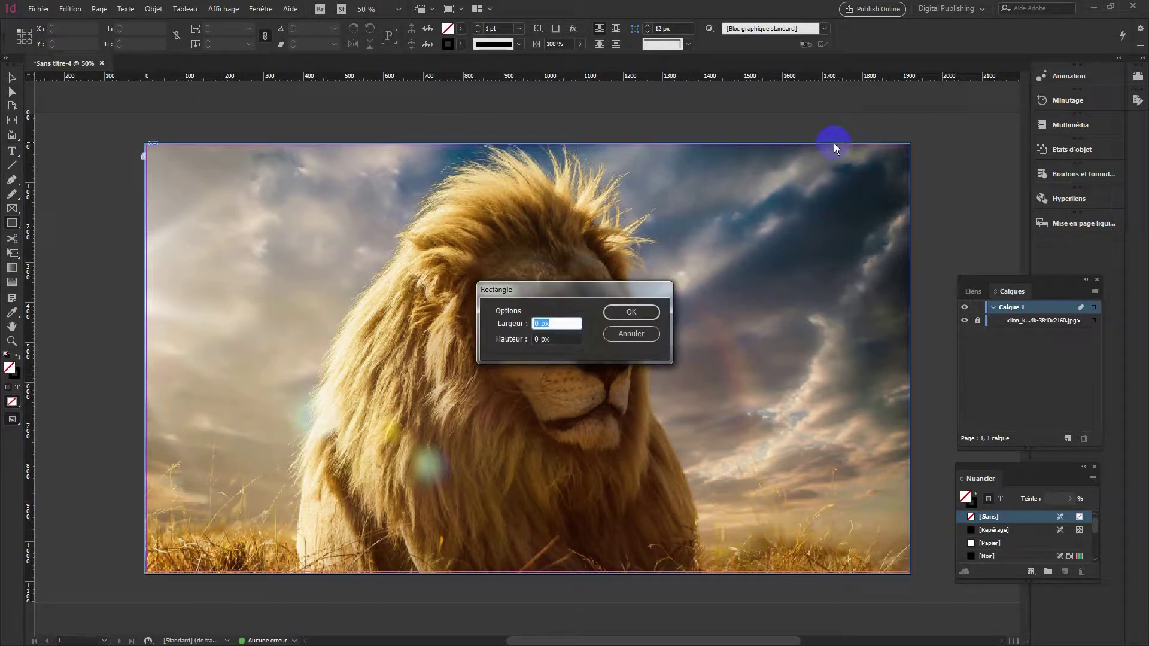
key(Escape)
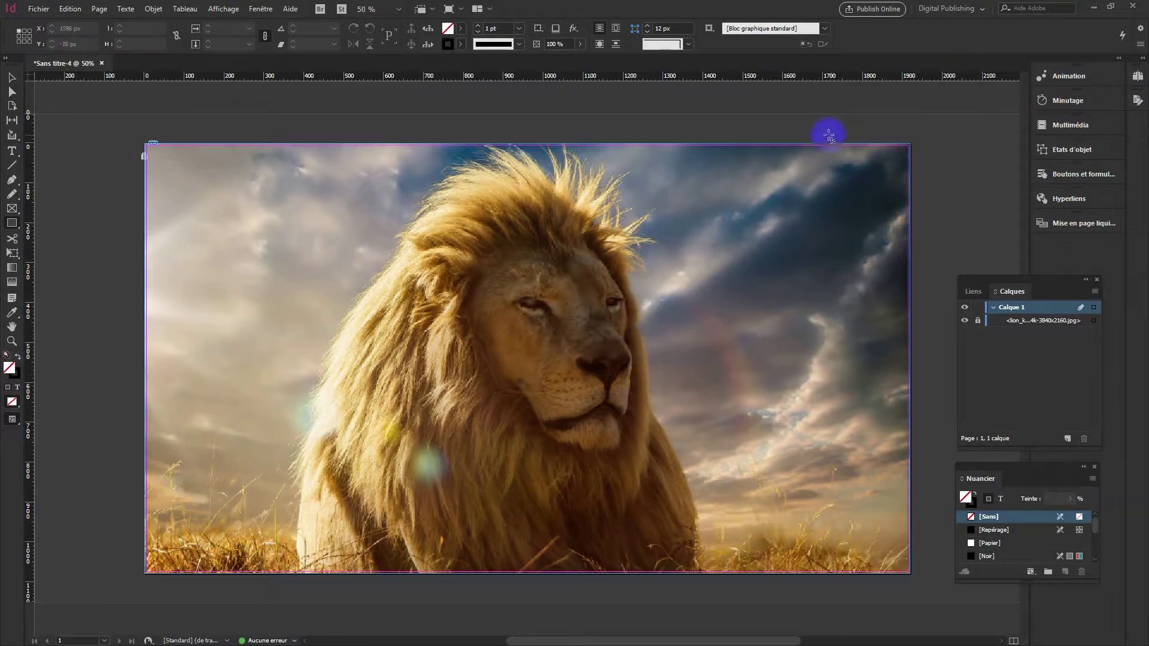
drag(809, 141, 912, 576)
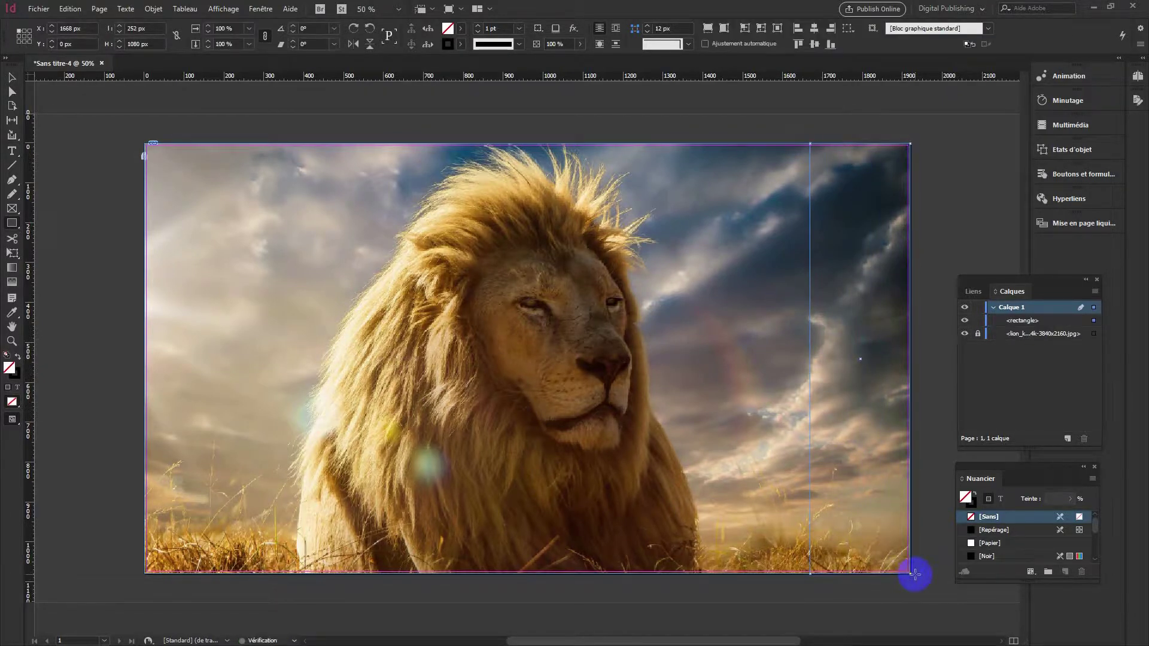
click(20, 357)
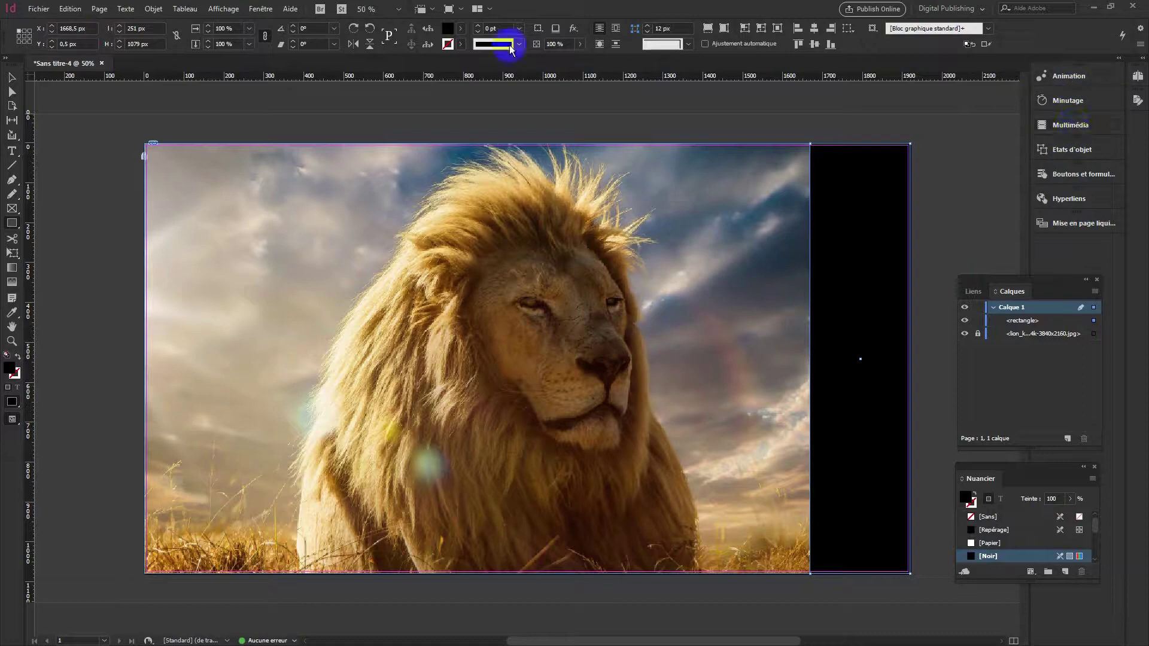
Step: Display the gradient settings and apply a linear white-to-black gradient as the rectangle's fill
click(261, 8)
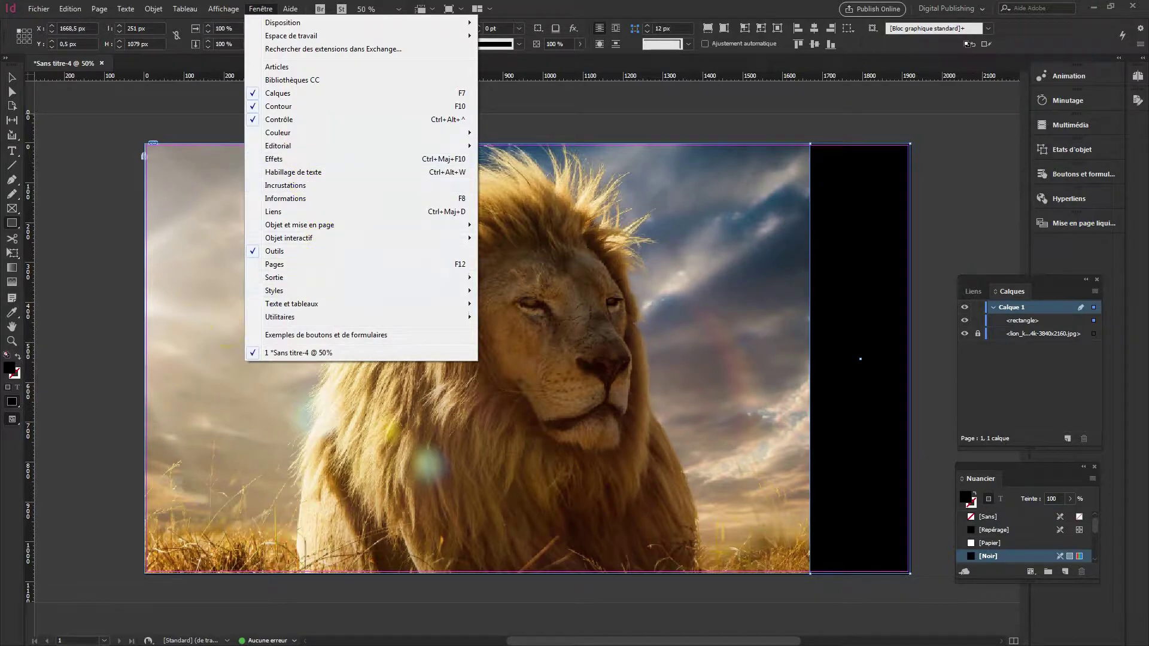
click(261, 8)
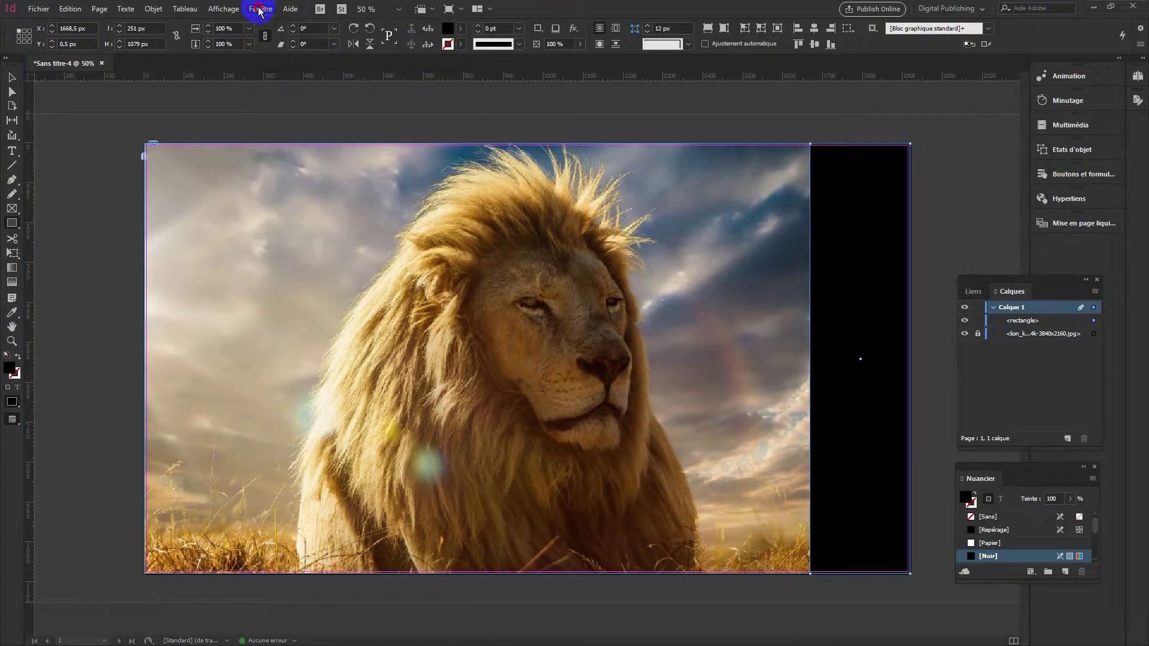
click(261, 8)
mouse_move(281, 134)
click(569, 146)
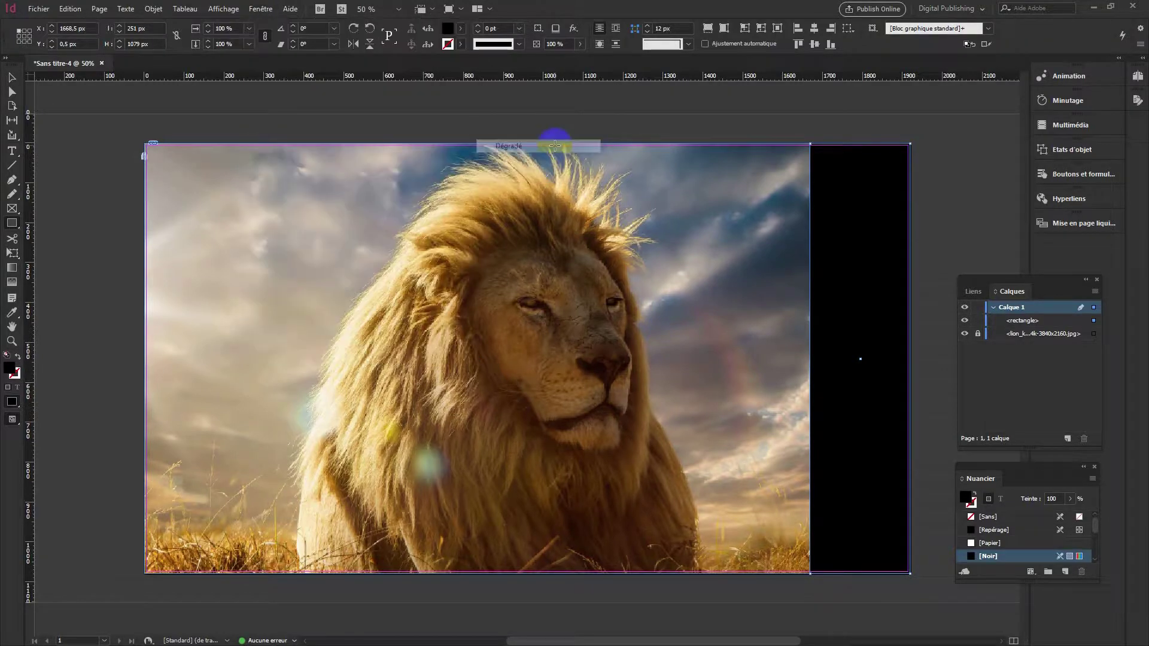
drag(880, 209, 283, 178)
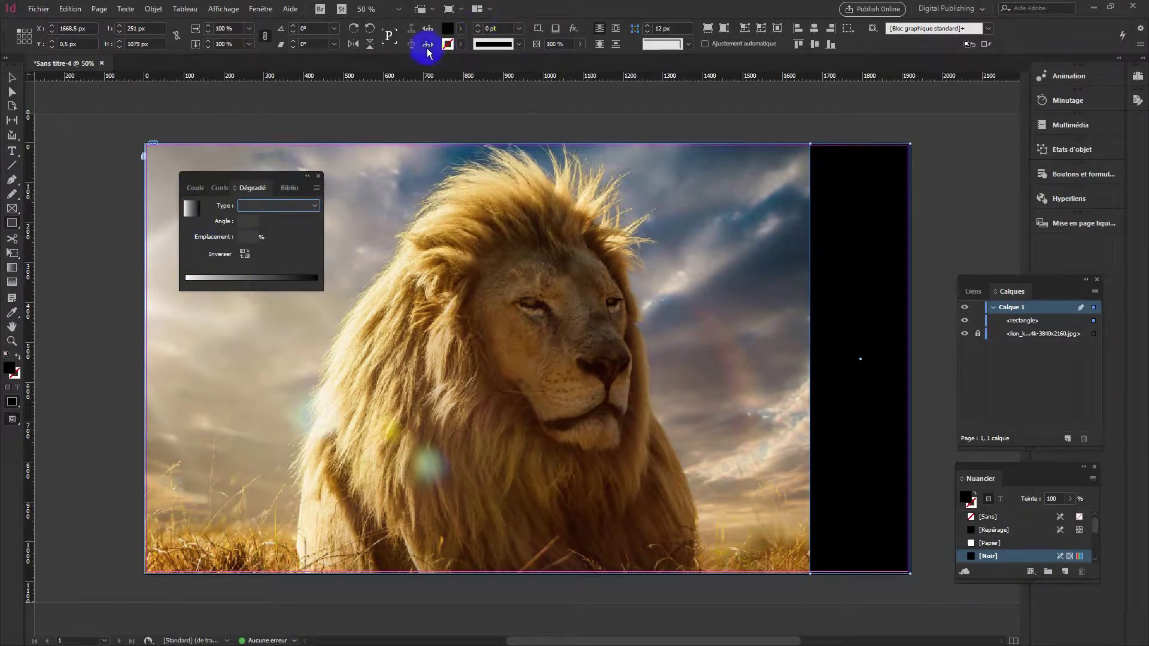
click(199, 212)
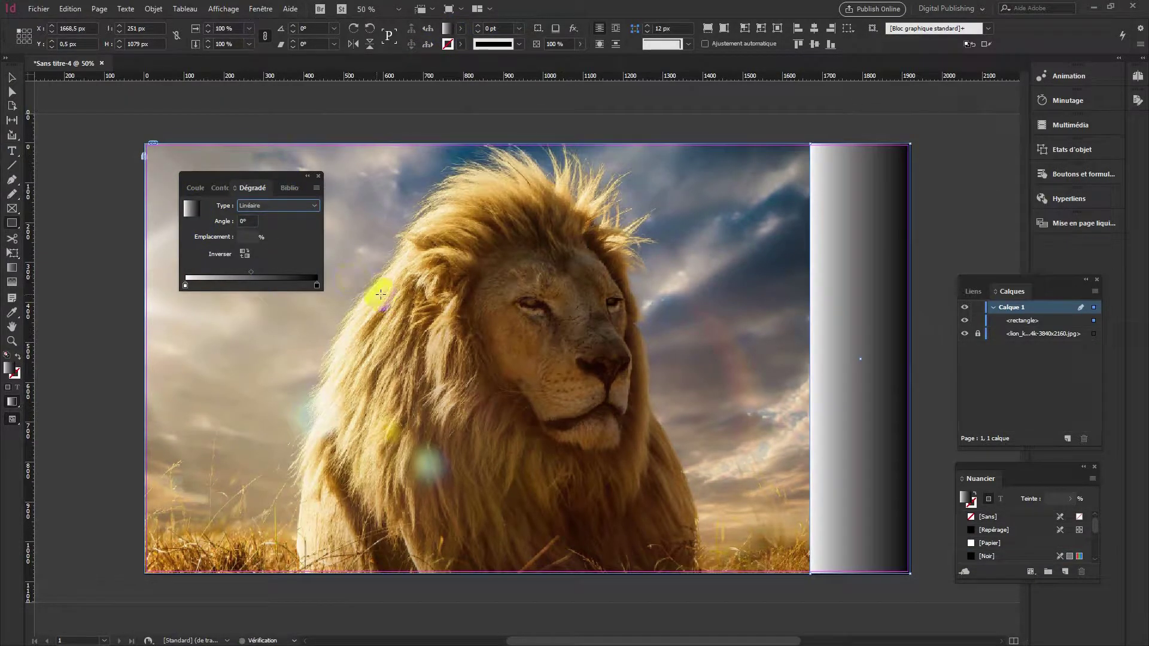
click(200, 216)
Step: Save the rectangle's linear gradient as a new swatch
click(460, 29)
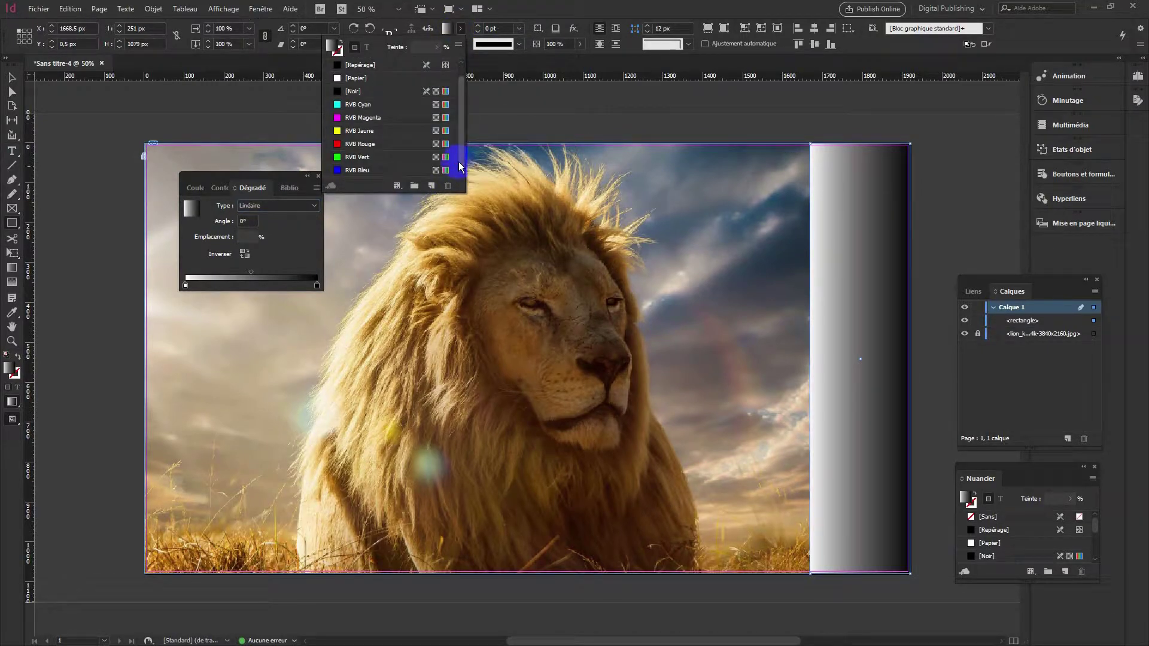
click(431, 186)
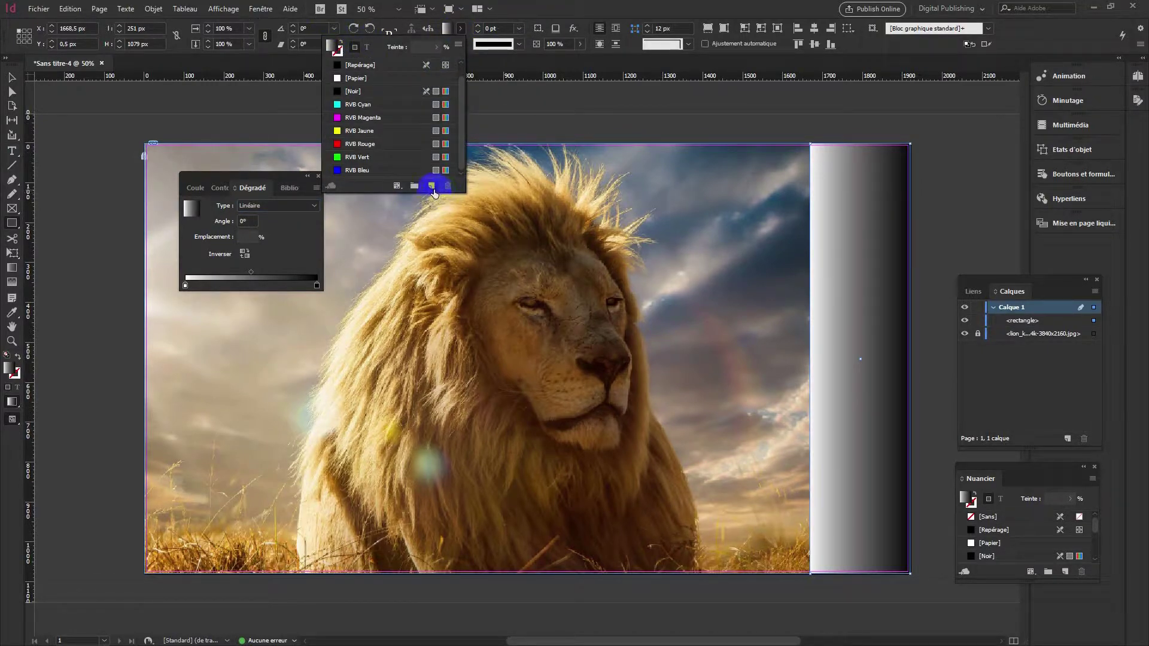
click(432, 186)
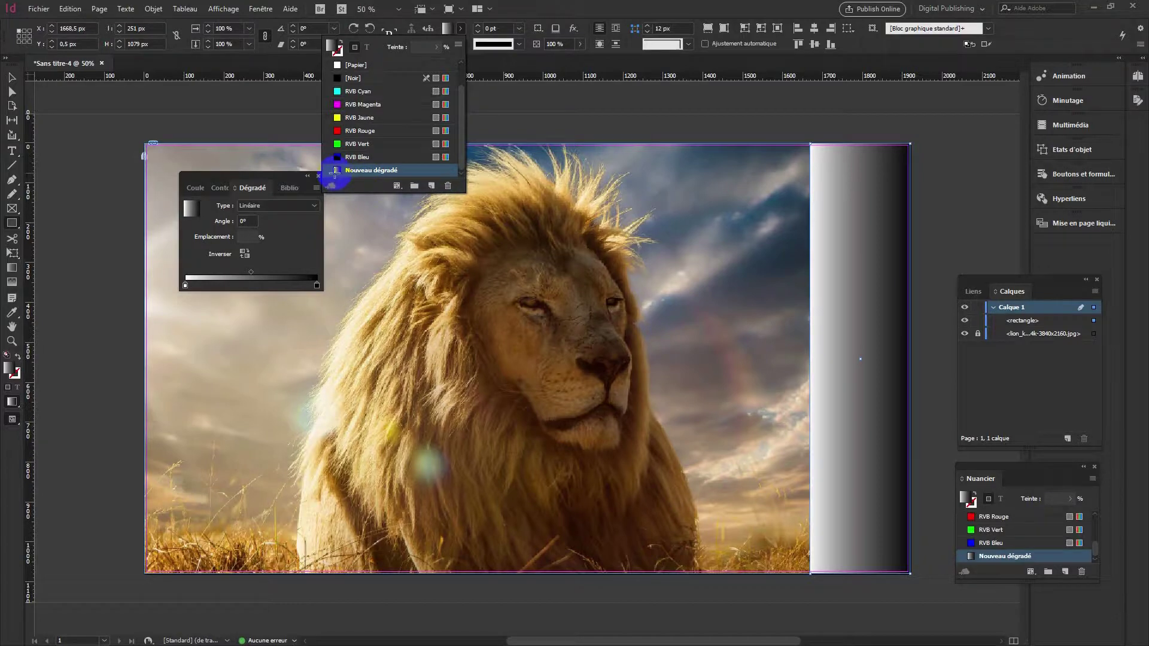
Step: Edit the saved gradient swatch and set its starting stop to 87% cyan and 42% black in CMJN
click(339, 172)
double_click(339, 172)
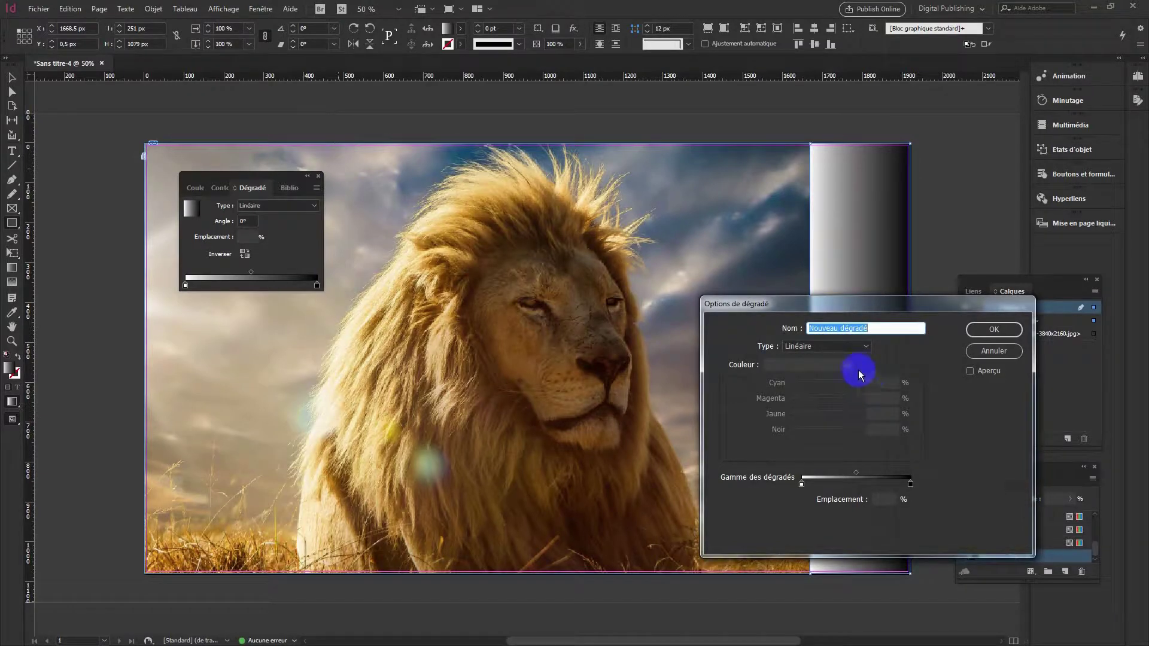
click(802, 484)
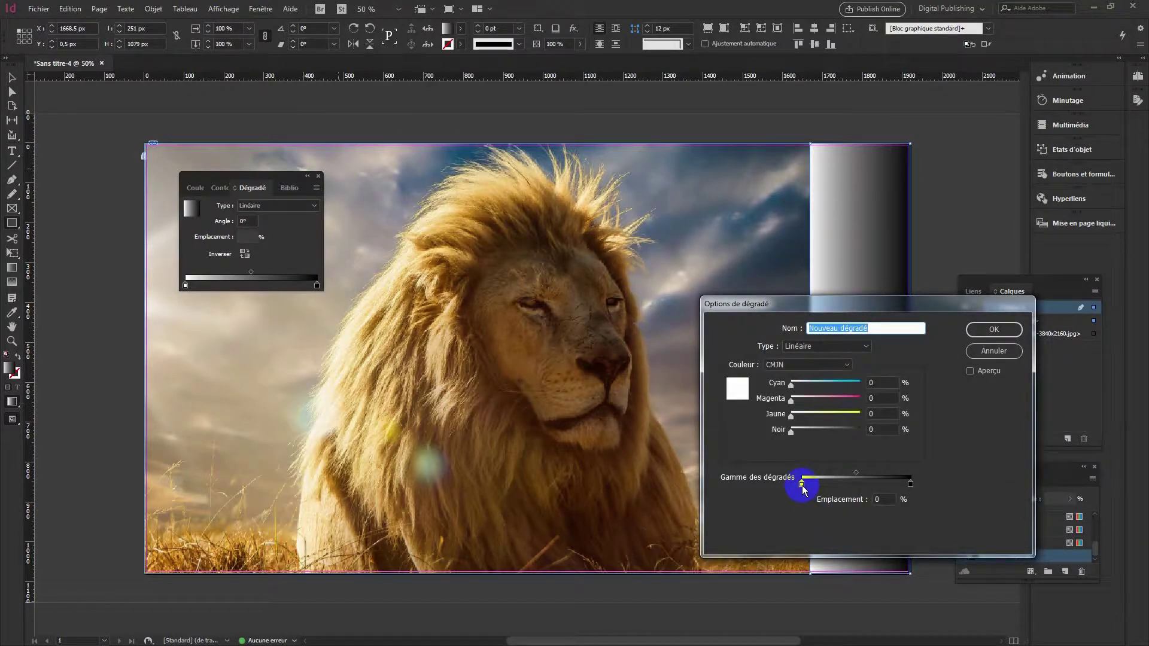
click(851, 383)
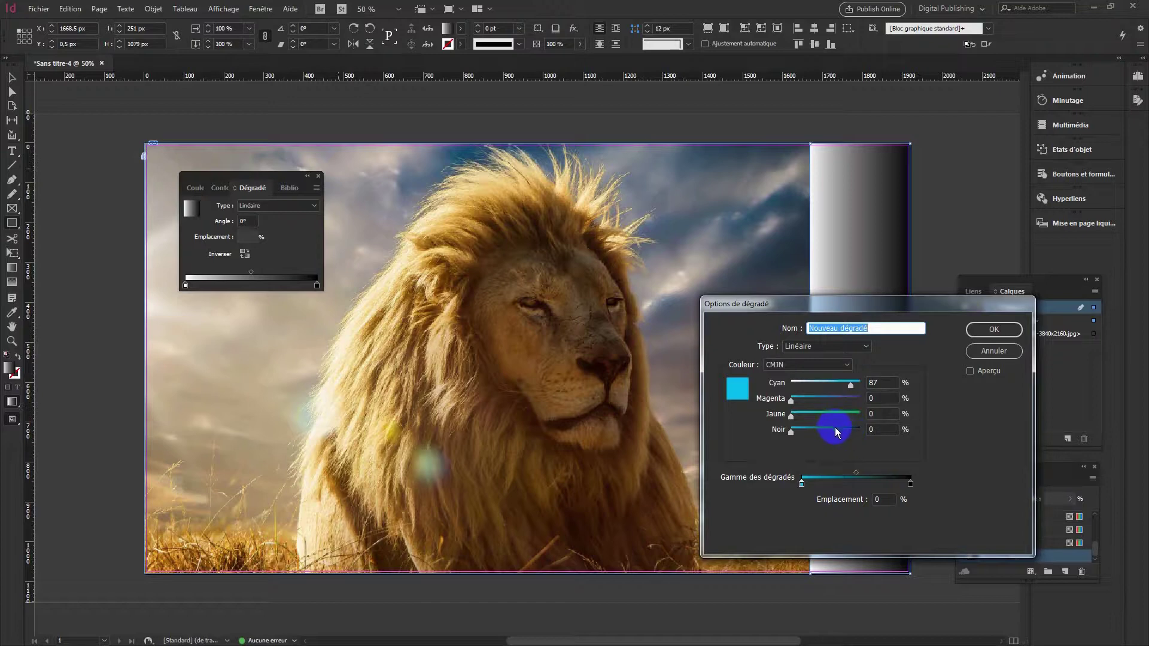
drag(791, 434, 818, 432)
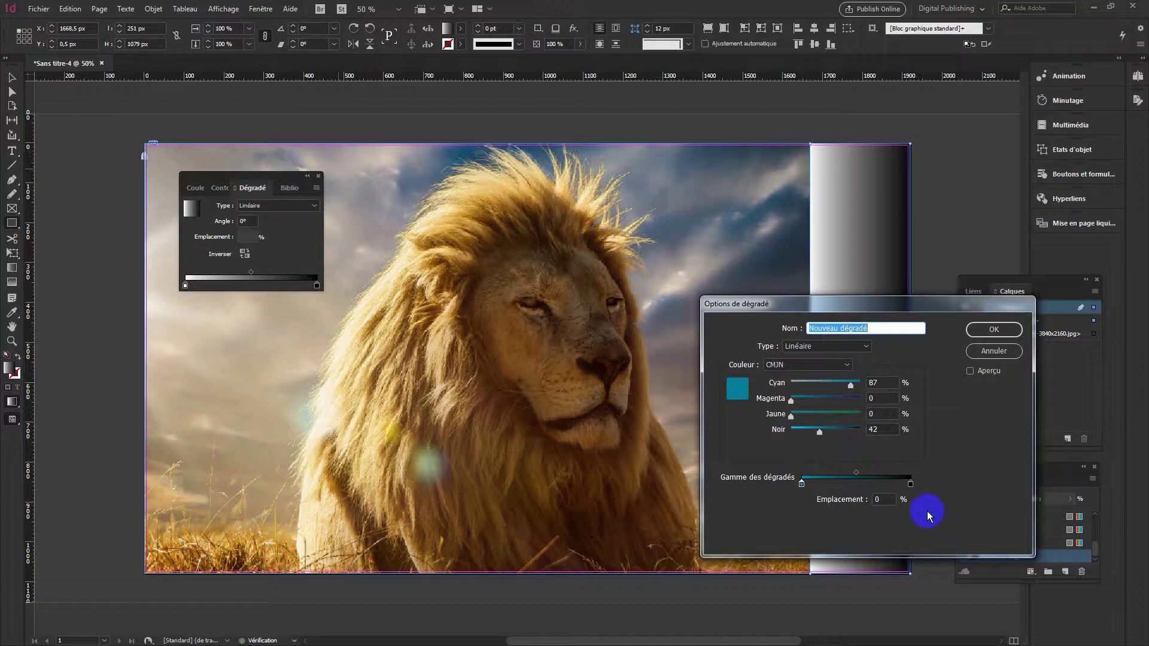
Step: Set the gradient's end stop to RVB 44, 100, 255 and apply the swatch options
click(909, 485)
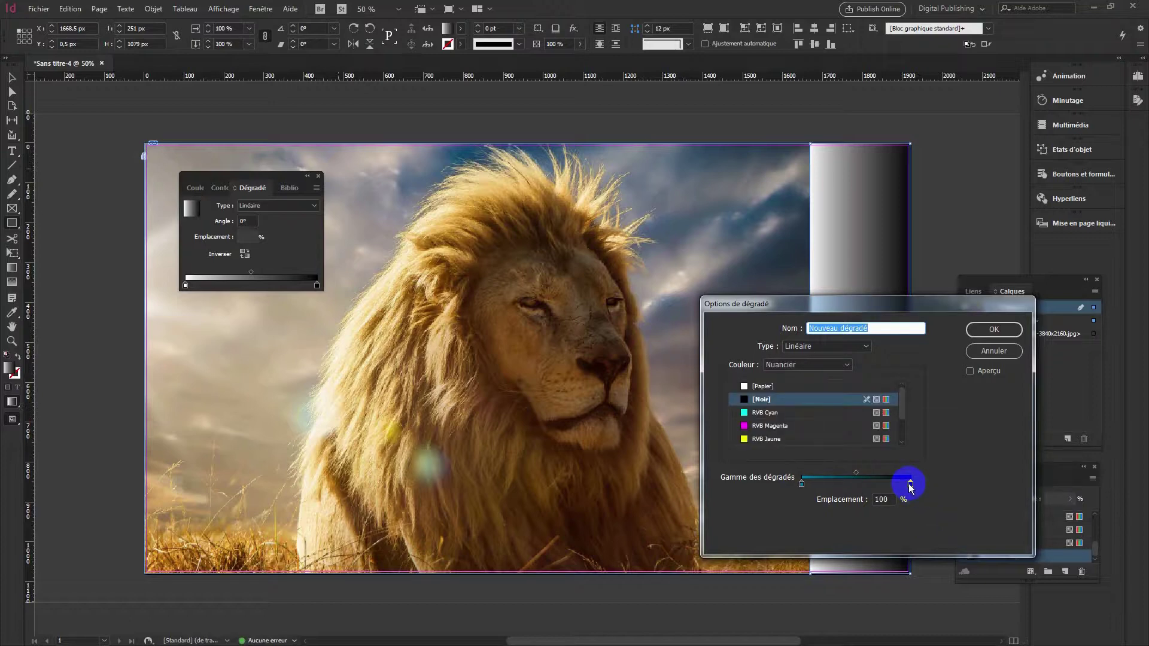
click(763, 412)
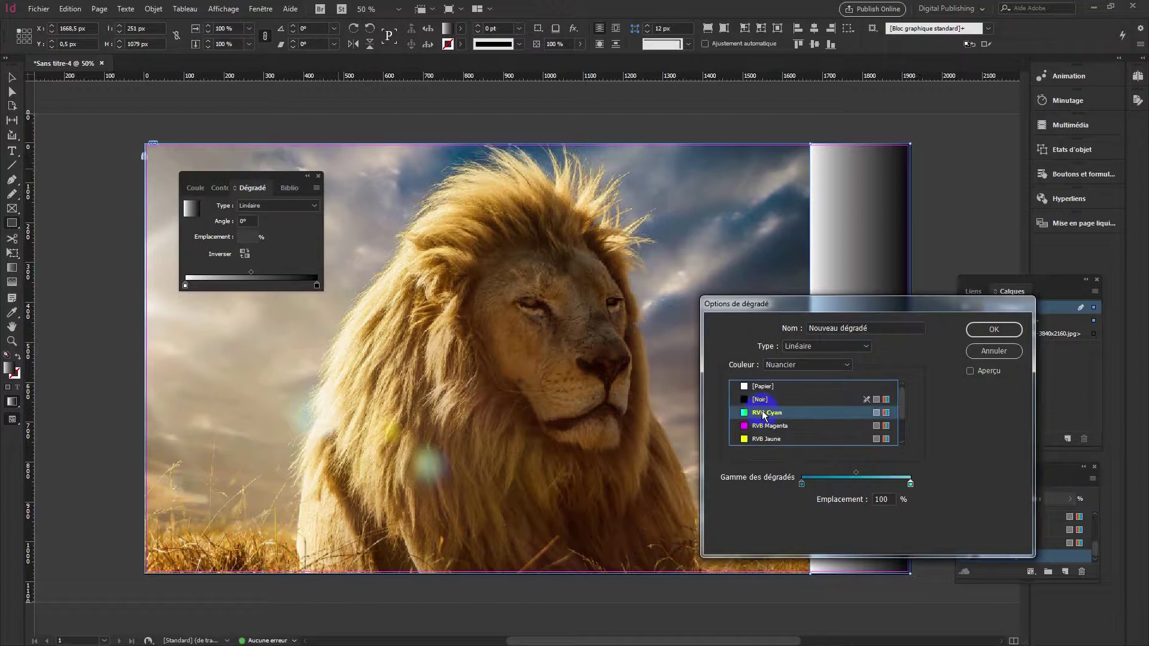
click(911, 484)
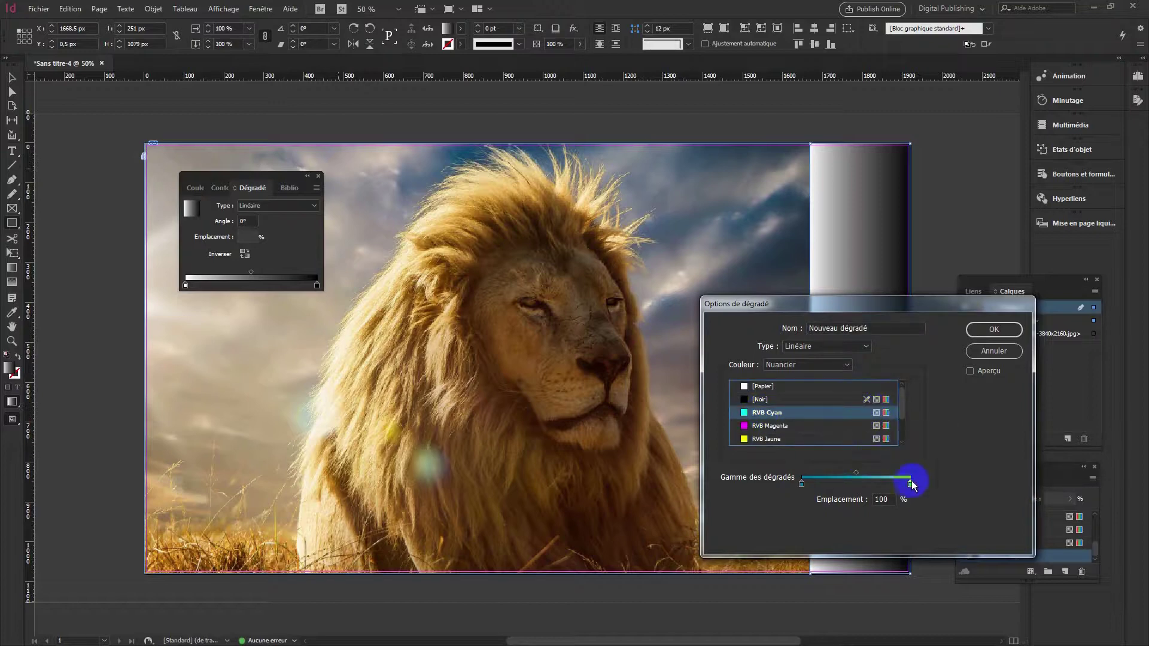
click(865, 347)
click(845, 362)
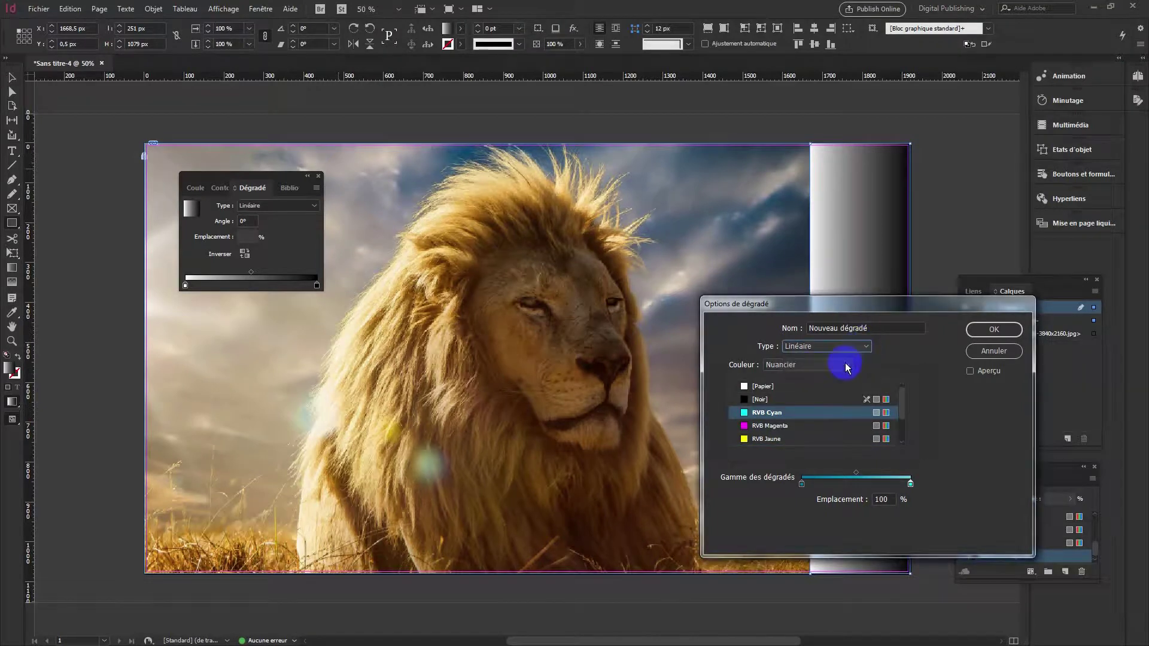
click(839, 363)
click(800, 403)
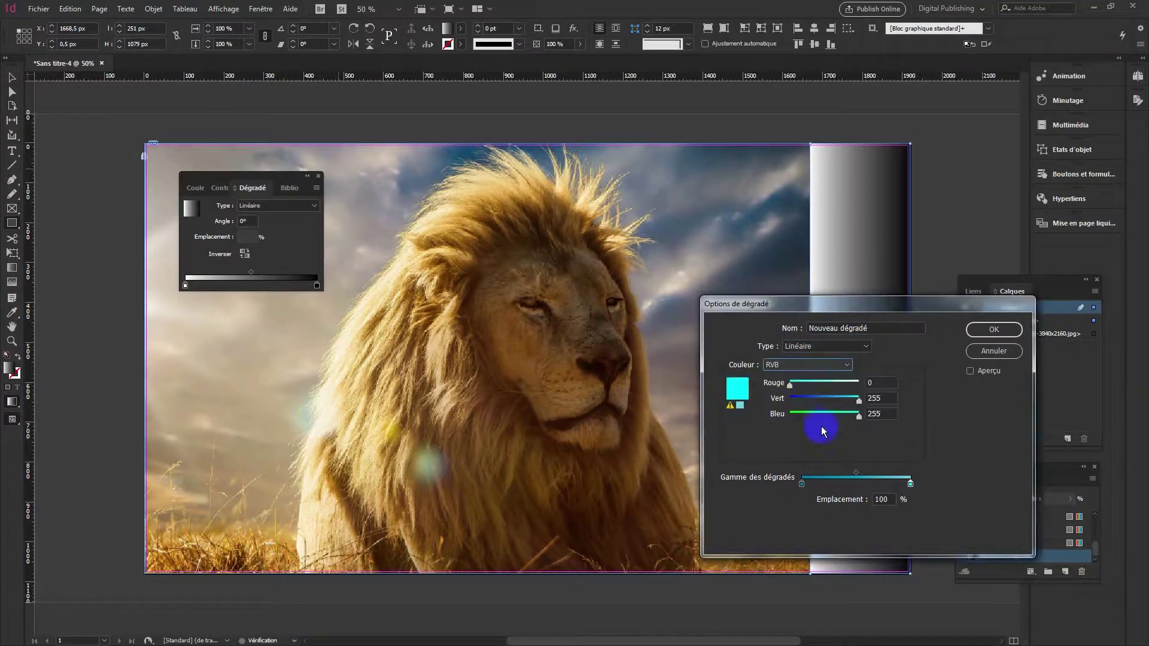
mouse_move(819, 397)
mouse_down()
mouse_move(857, 404)
mouse_move(800, 384)
mouse_move(819, 403)
mouse_up()
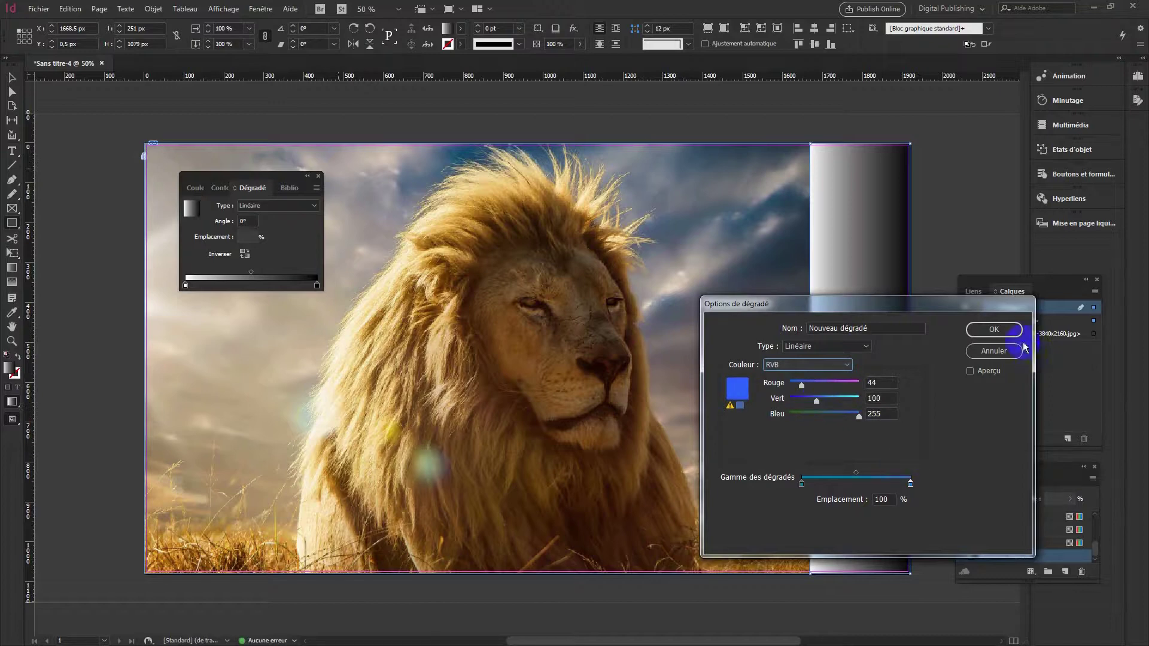
click(1012, 330)
click(448, 30)
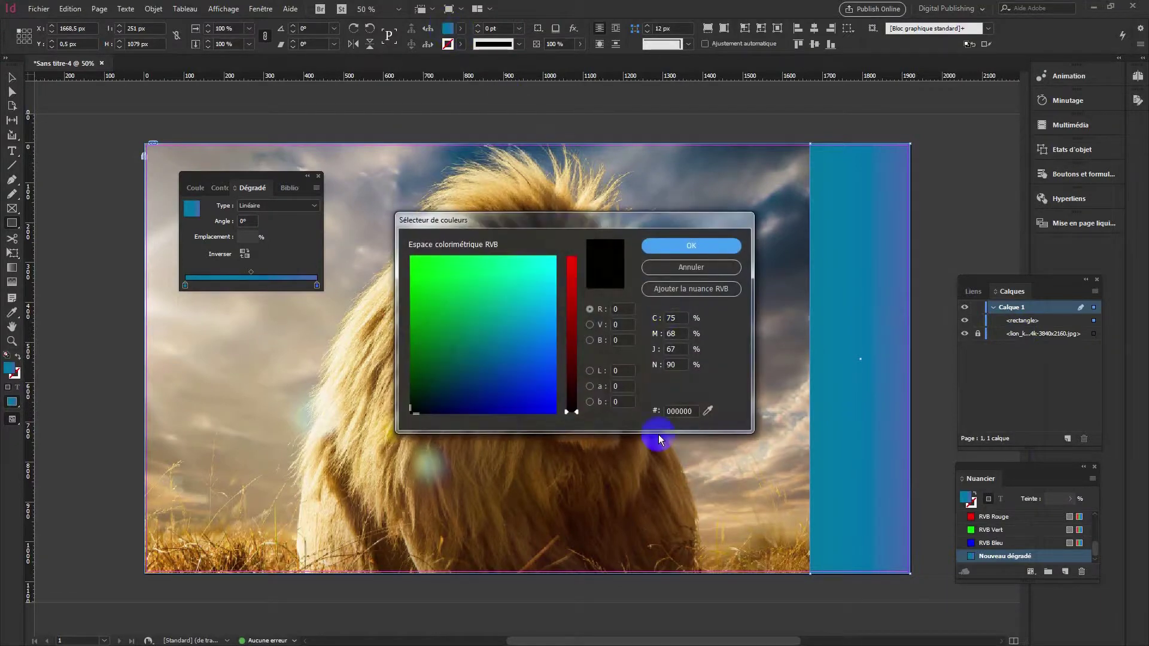
click(727, 268)
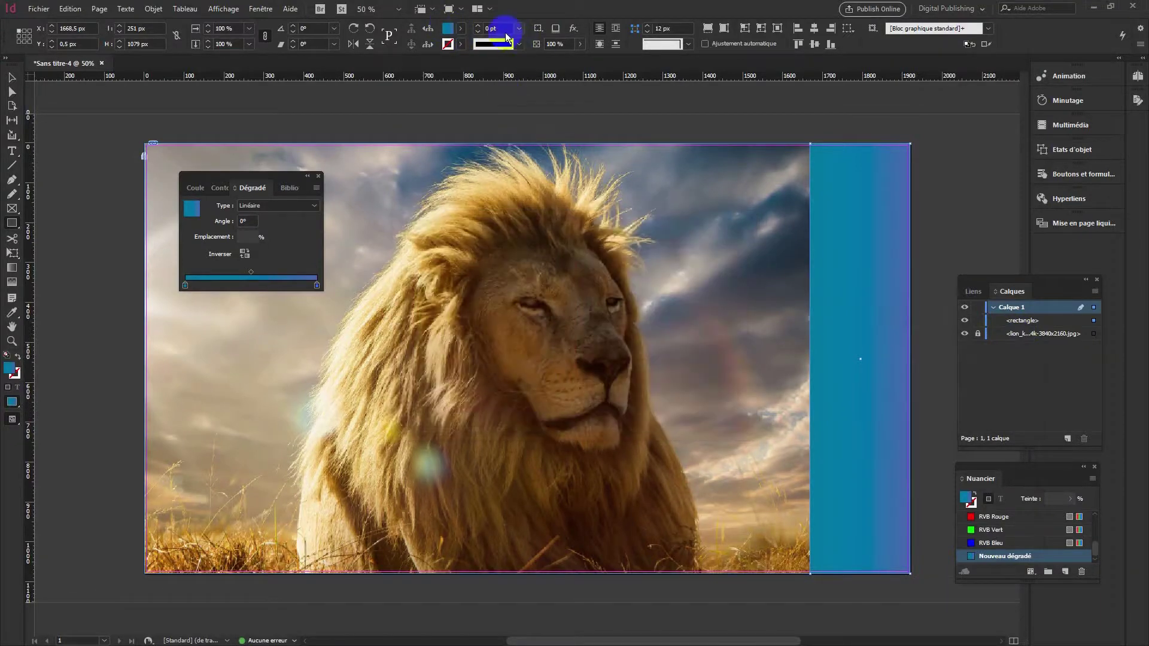
click(460, 29)
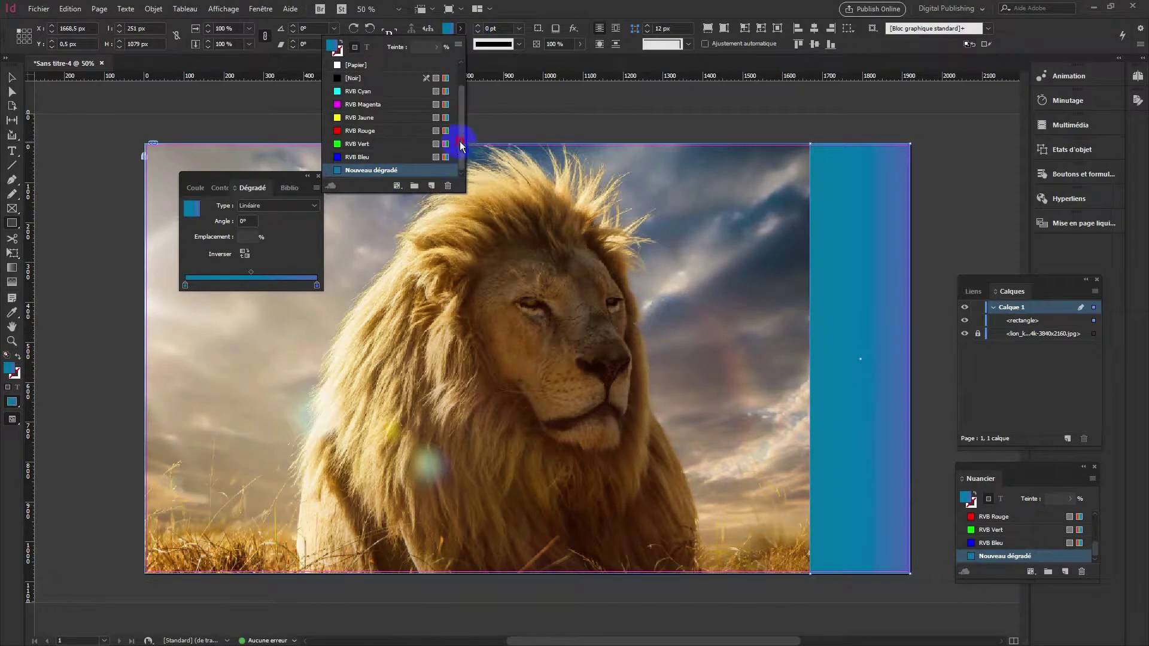
click(348, 46)
click(193, 205)
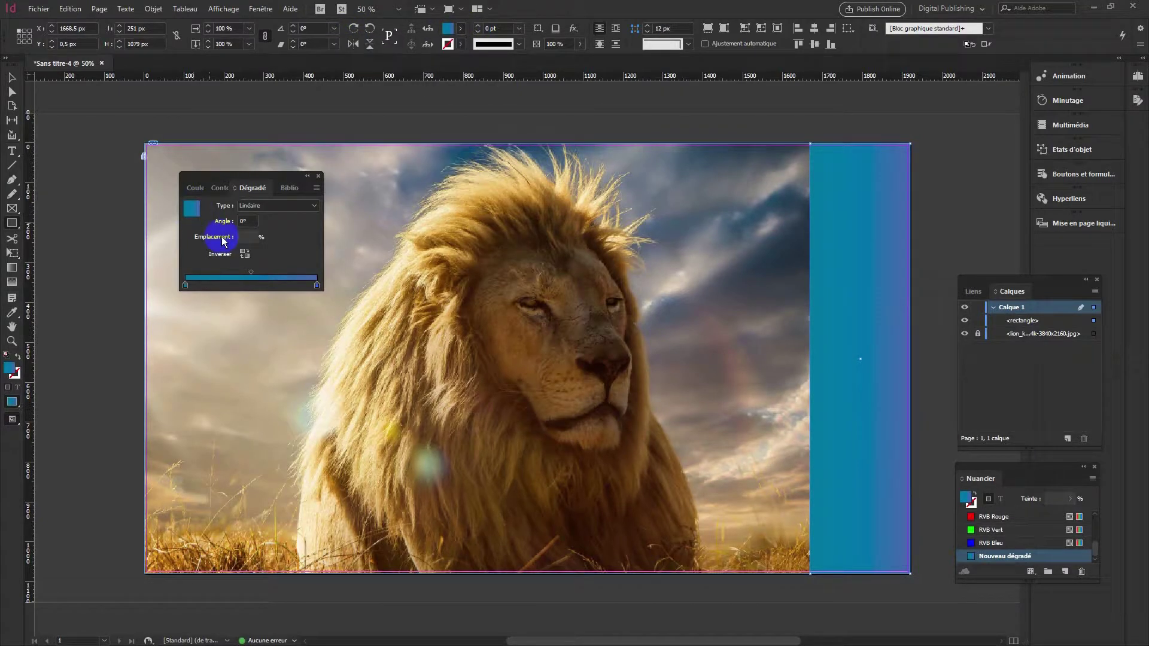
Step: Shift the end stop of the rectangle's gradient to a location of about 98.6%
click(317, 285)
drag(317, 286, 315, 286)
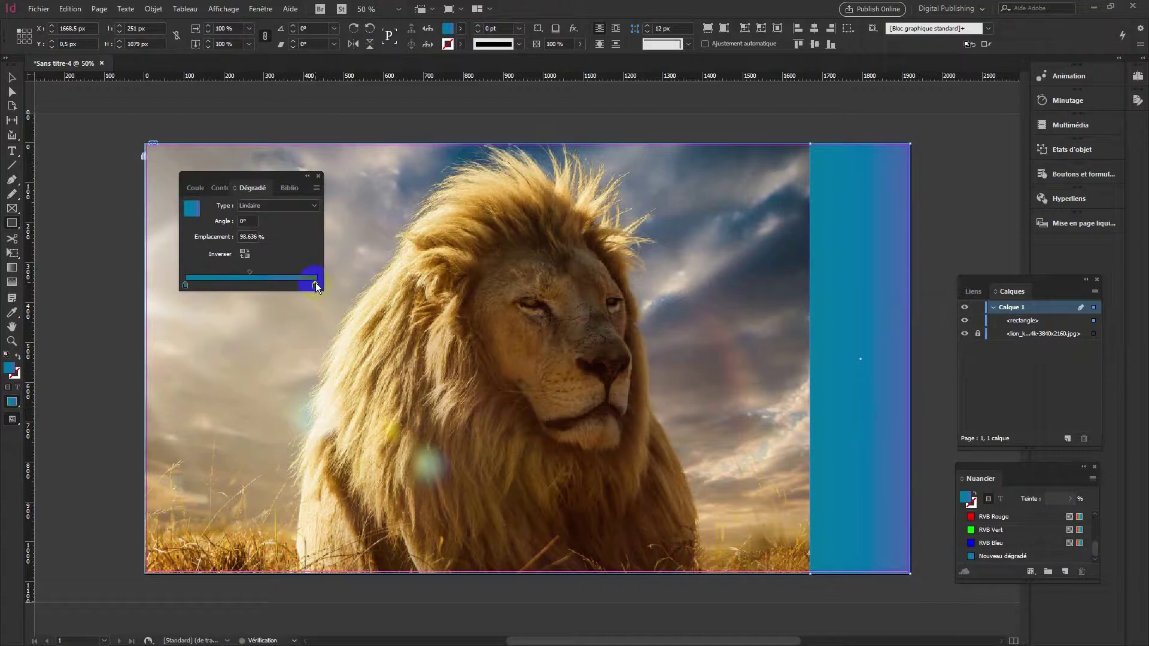
Step: Reopen the saved gradient swatch's options and switch its end stop to the CMJN colour mode
double_click(447, 29)
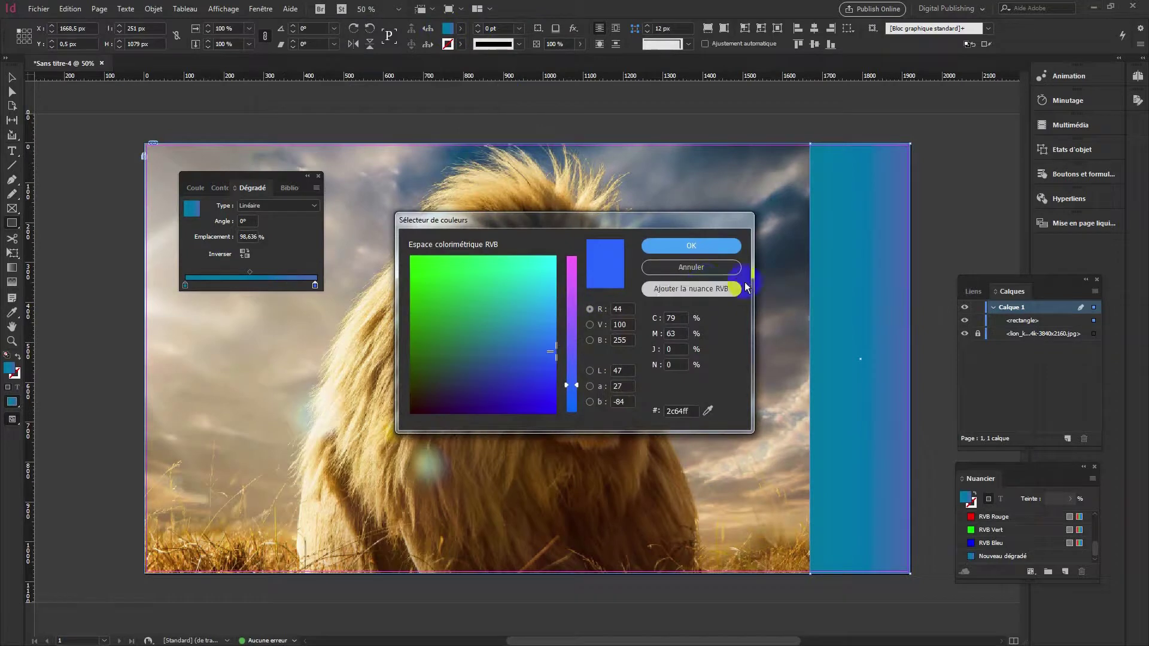
click(667, 265)
click(460, 28)
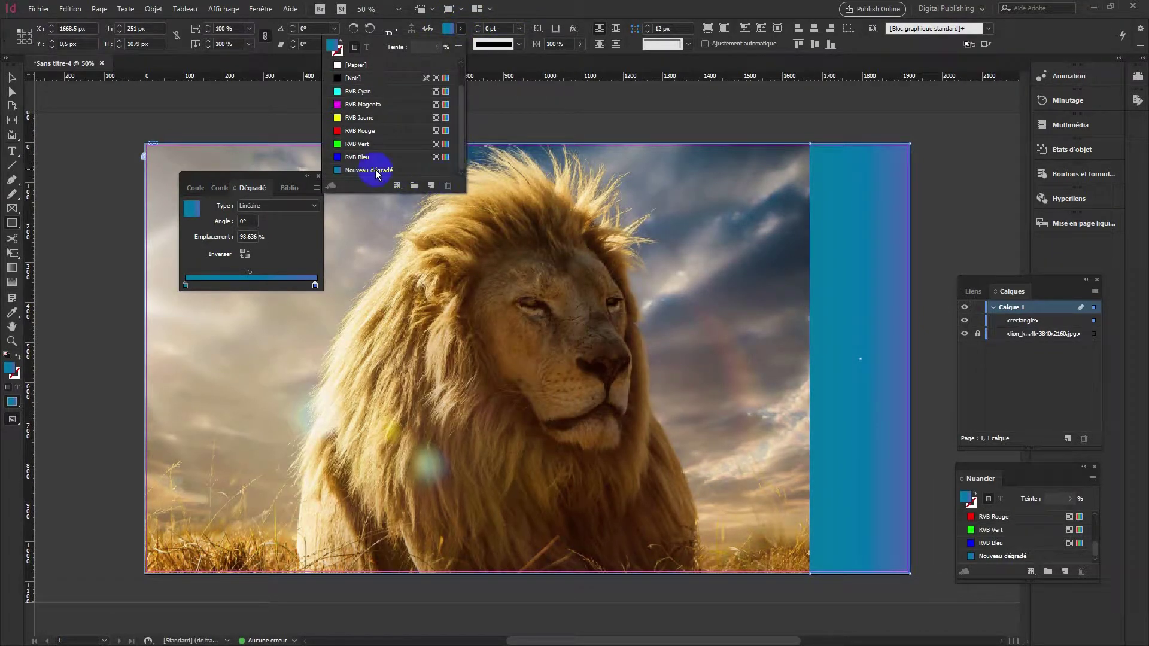
double_click(337, 173)
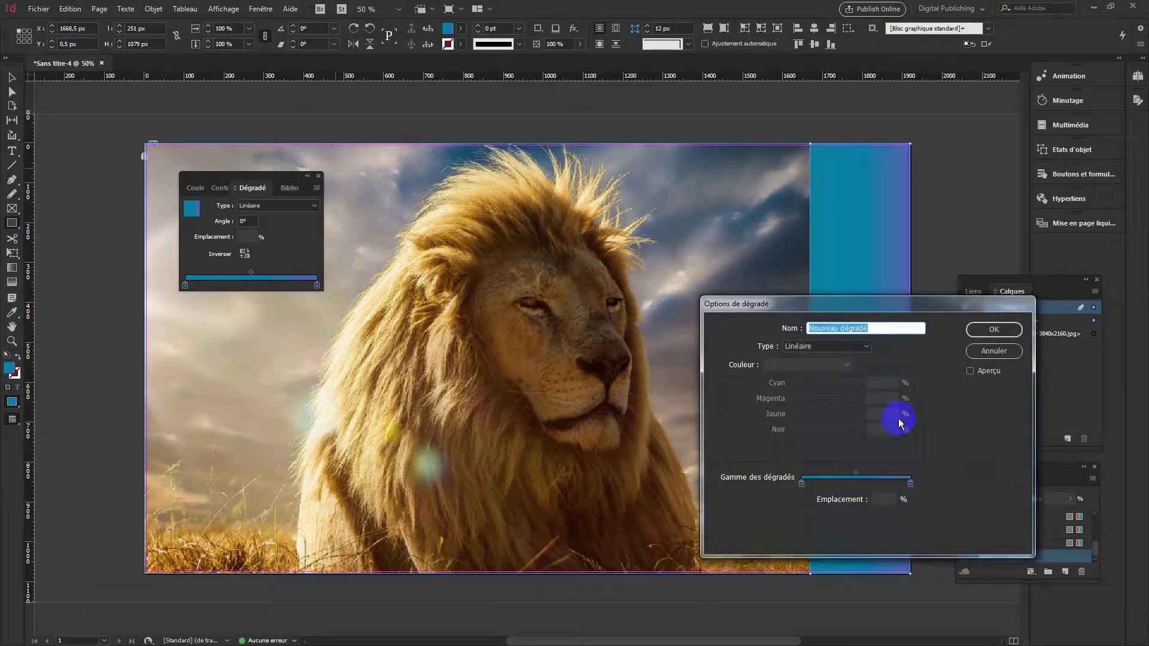
click(911, 484)
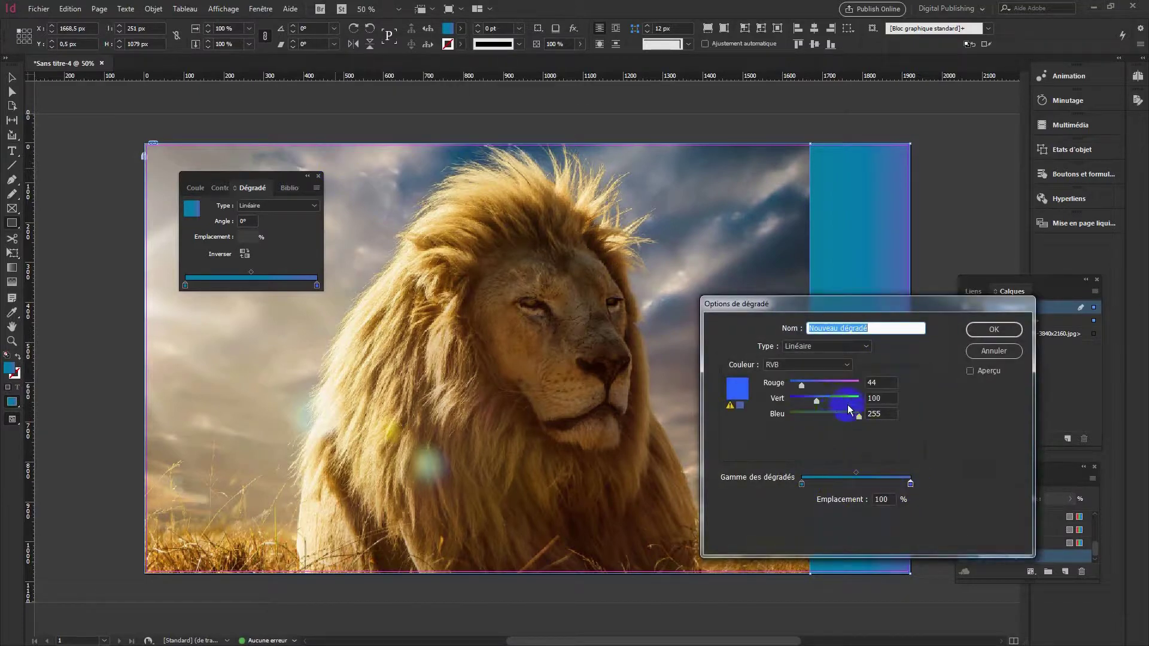
click(844, 361)
click(809, 380)
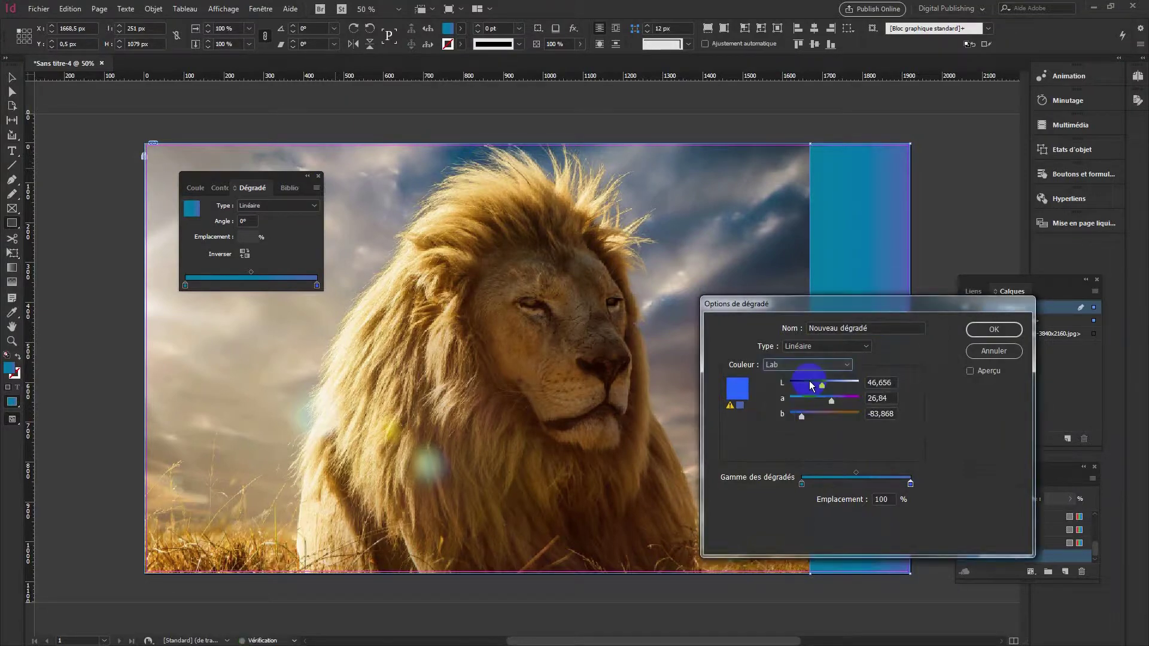
click(845, 364)
click(803, 391)
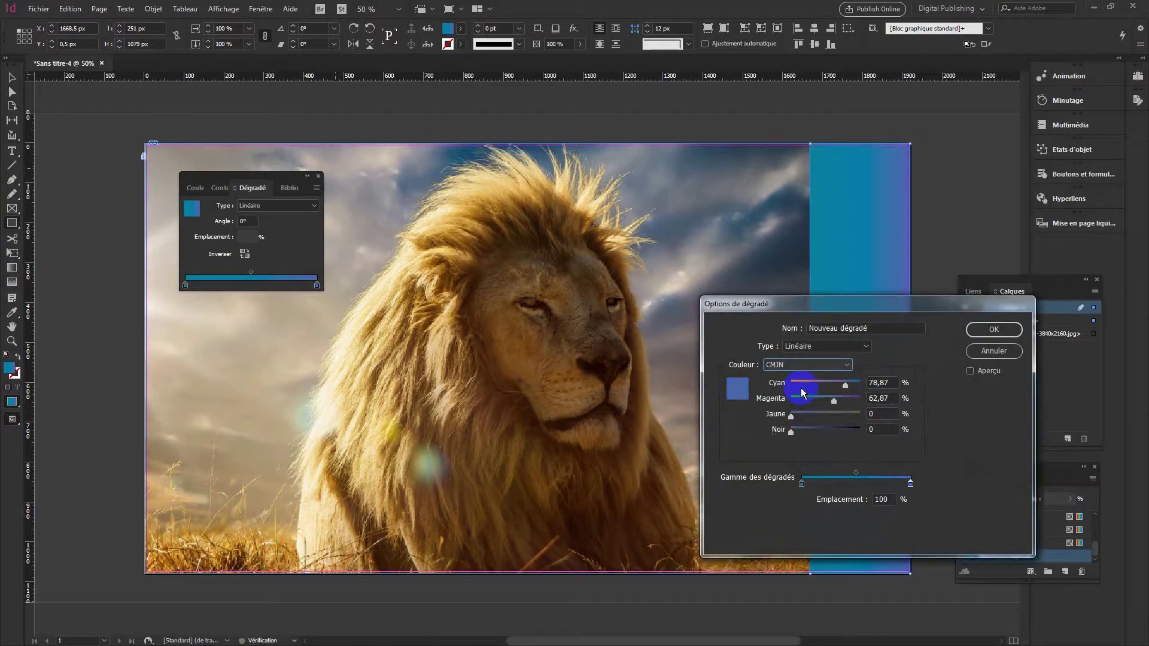
Step: Set the gradient's end stop to 77% cyan, 34% magenta, 0% yellow and 77% black, and apply the swatch options
click(798, 431)
drag(797, 432, 846, 388)
click(836, 400)
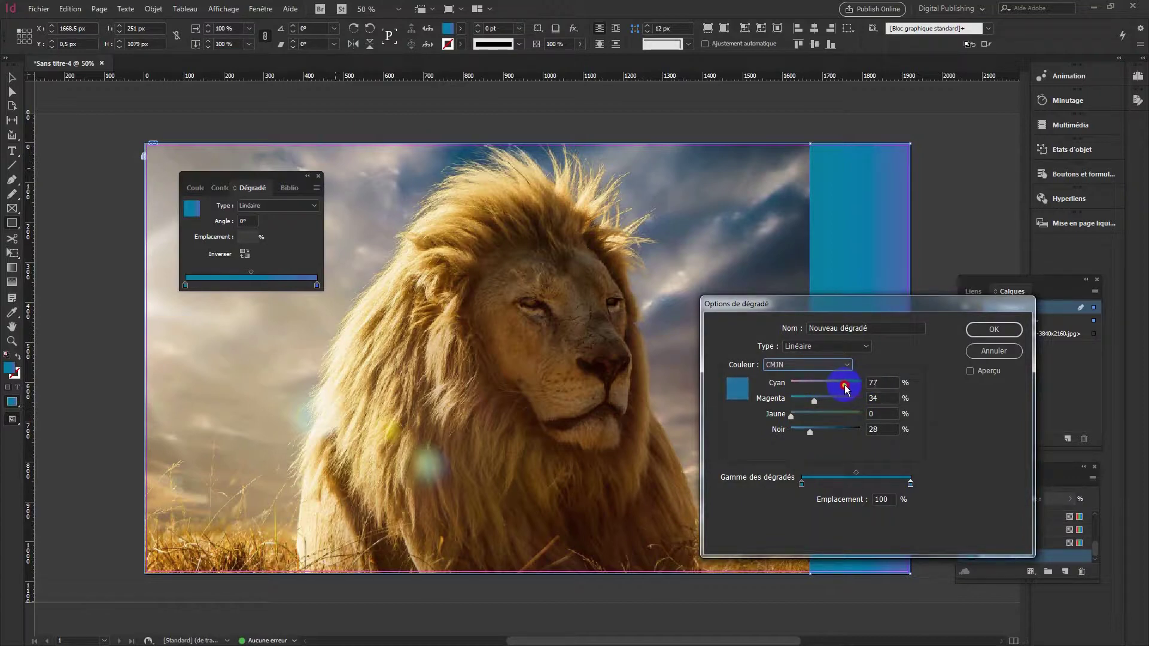
click(845, 429)
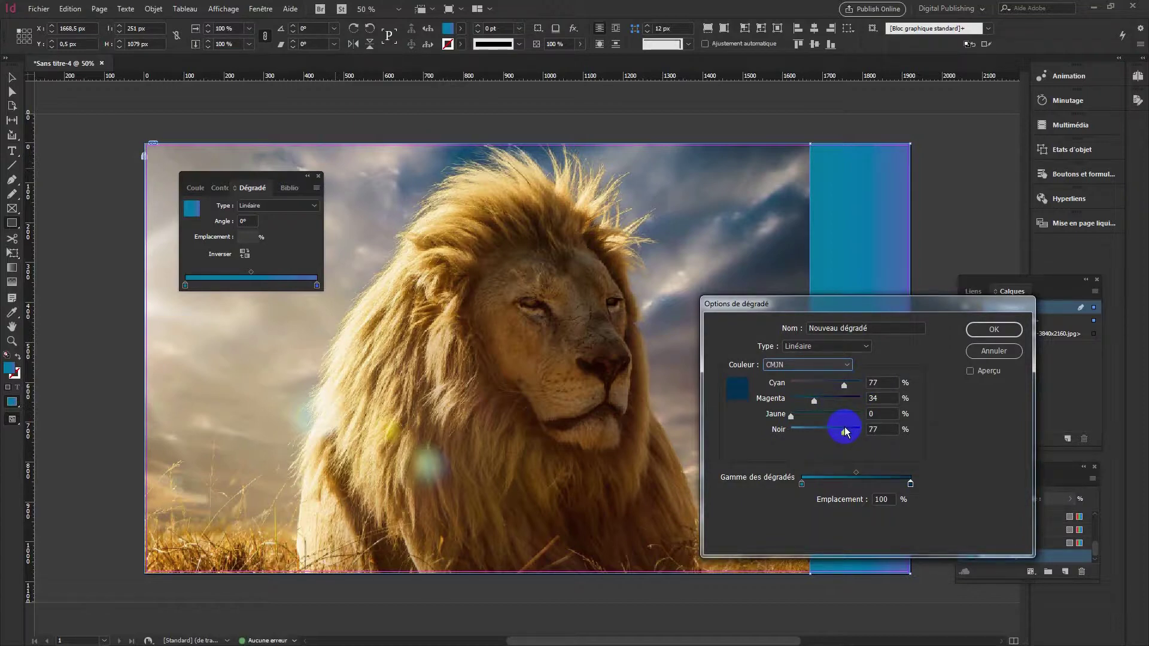
click(994, 330)
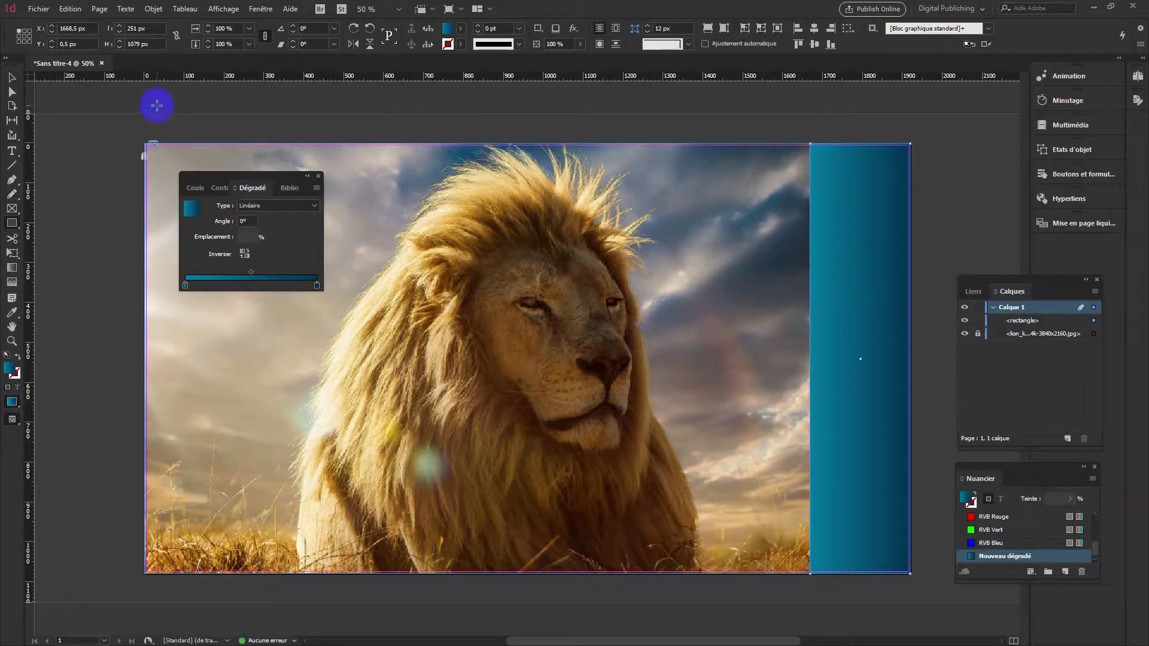
Step: Shift the end stop of the band's gradient to a location of about 78.6%
click(11, 78)
click(15, 79)
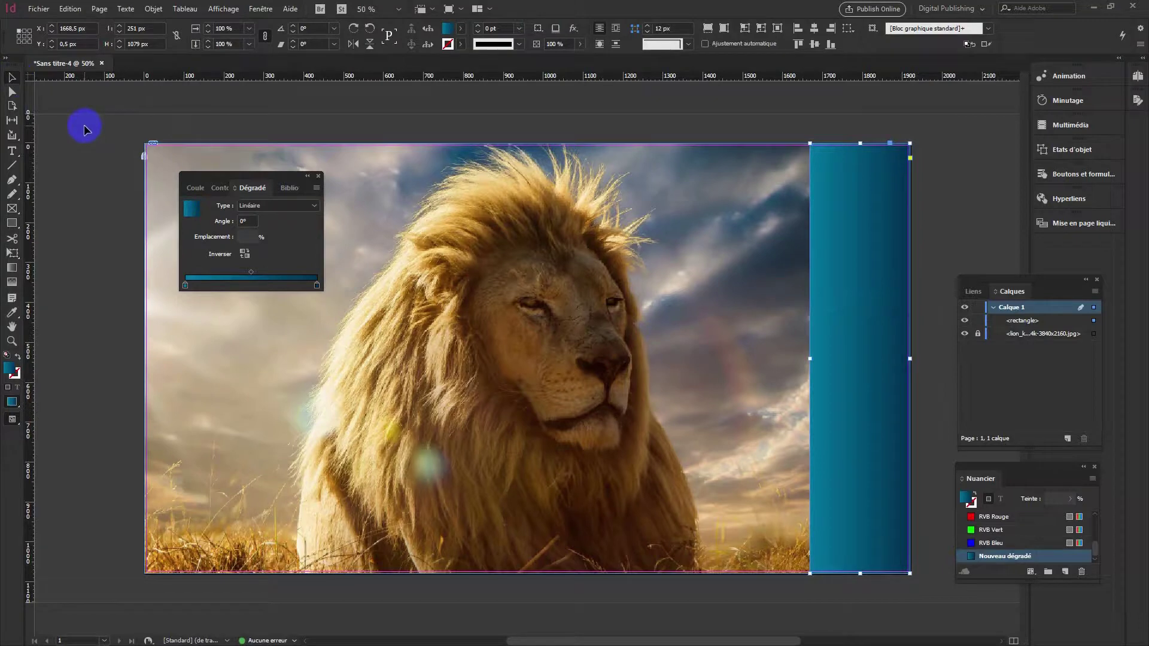
drag(315, 286, 289, 289)
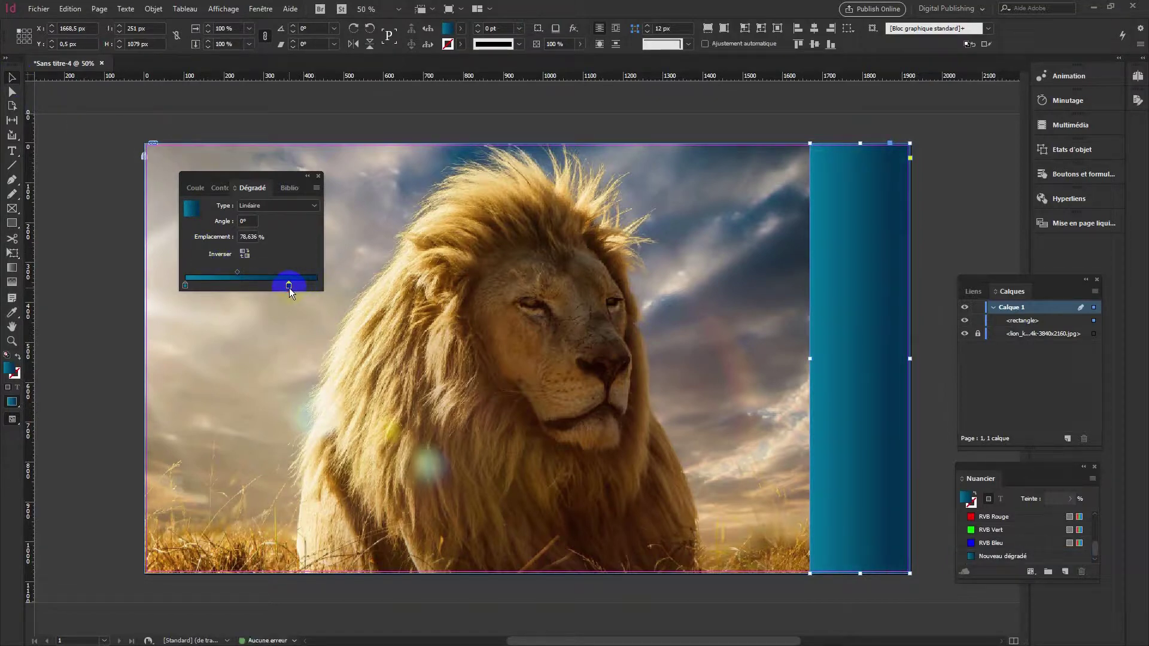
drag(288, 287, 289, 287)
Step: Deselect the gradient band and lock its rectangle in the layer list
click(88, 321)
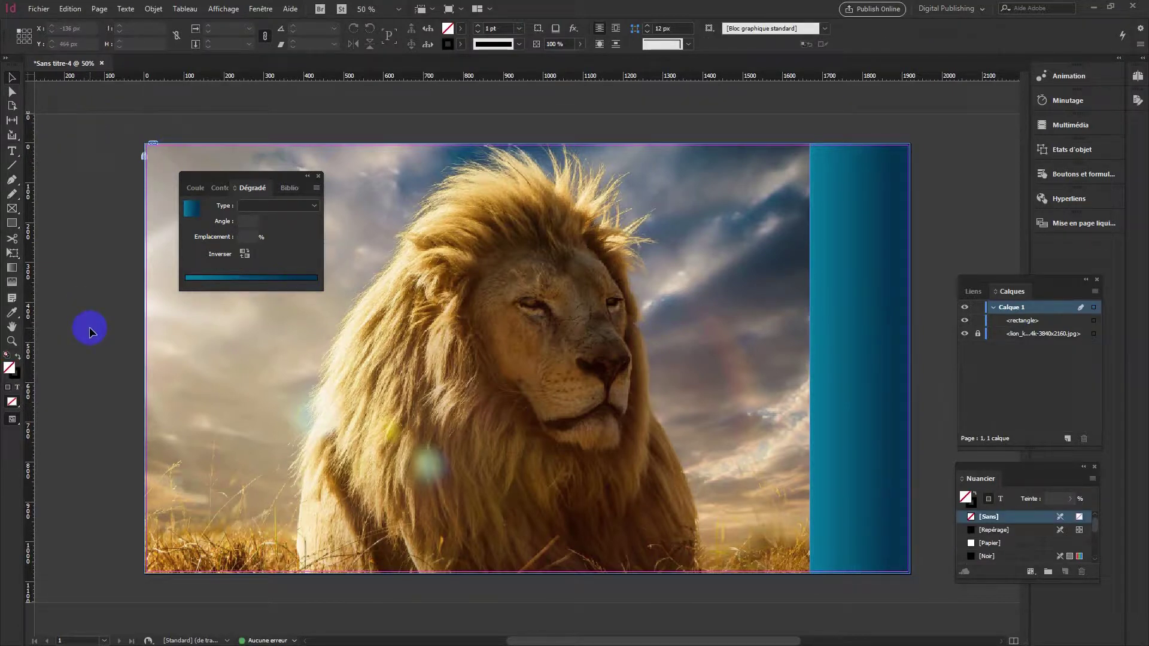
click(1006, 482)
drag(1013, 323, 978, 321)
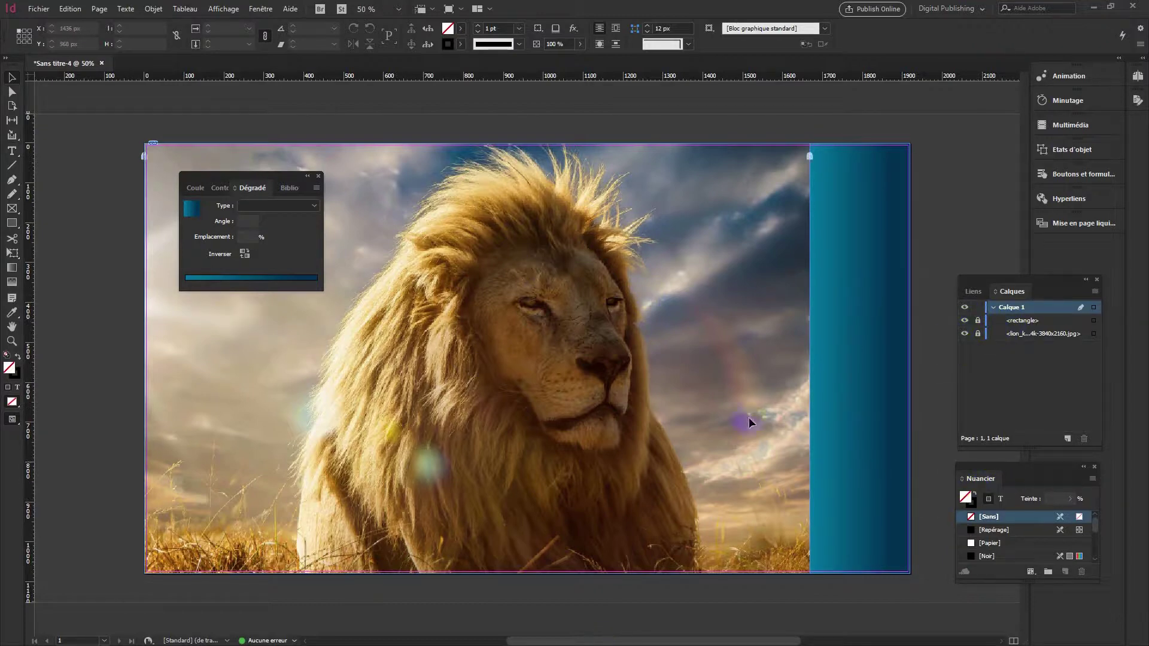
Step: Draw a circle about 168 px in diameter near the upper end of the gradient band and swap its fill and stroke to fill it black
click(7, 222)
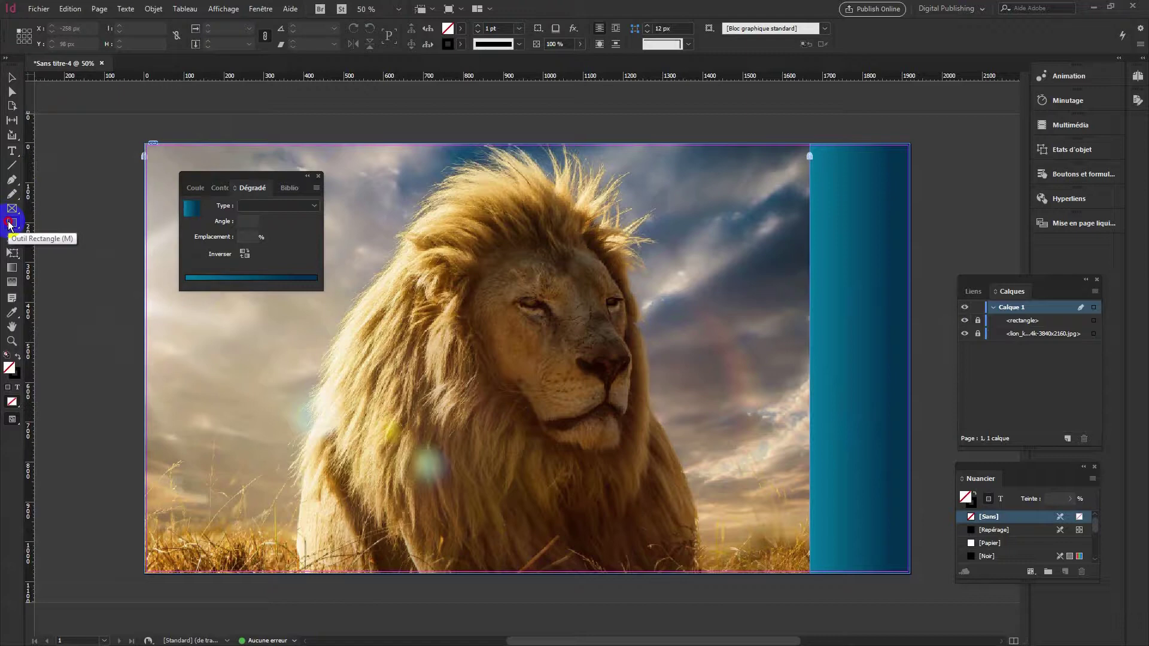
click(66, 249)
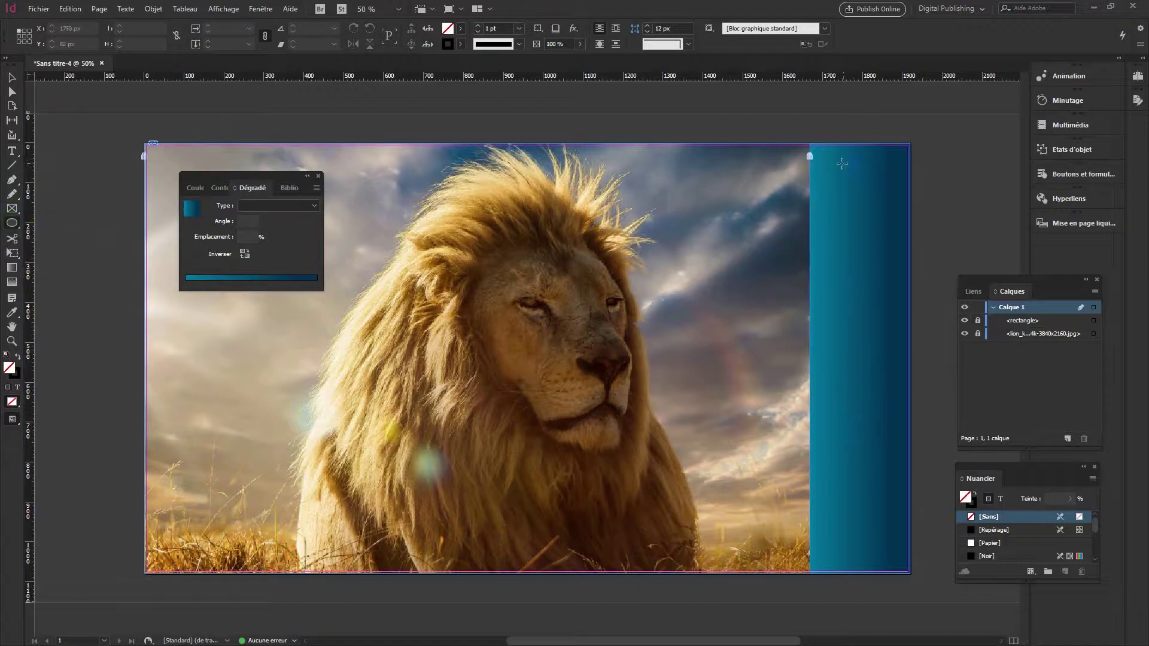
drag(835, 160, 900, 281)
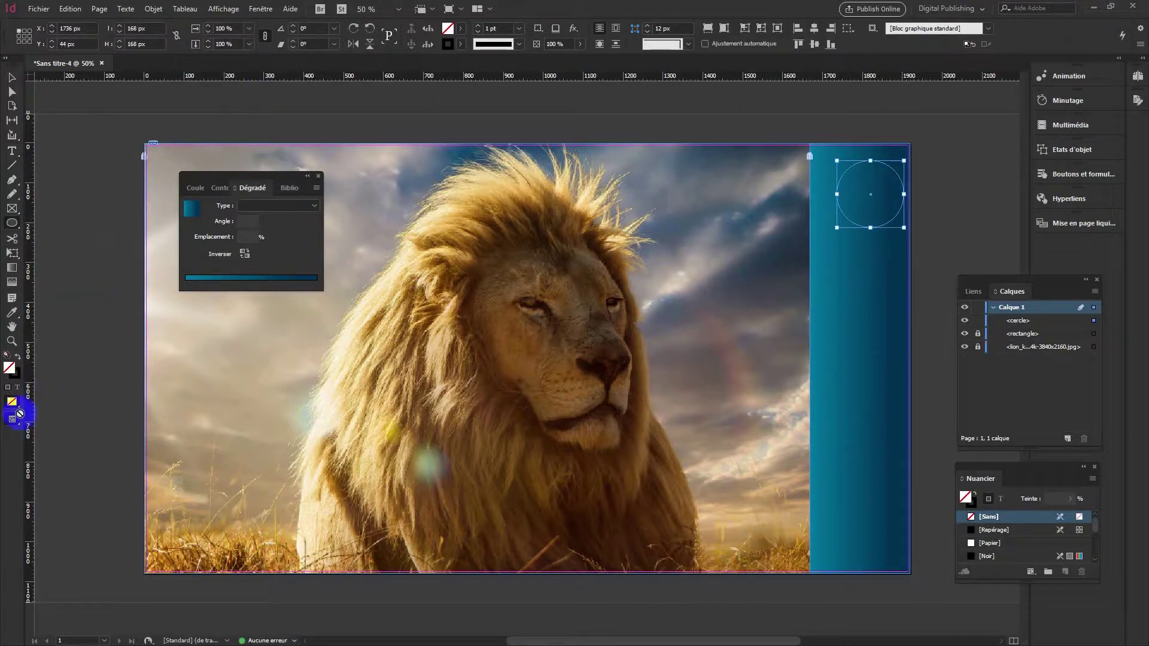
click(18, 357)
Step: Unlock the gradient band, centre the circle horizontally on it, and lock the band again
click(13, 77)
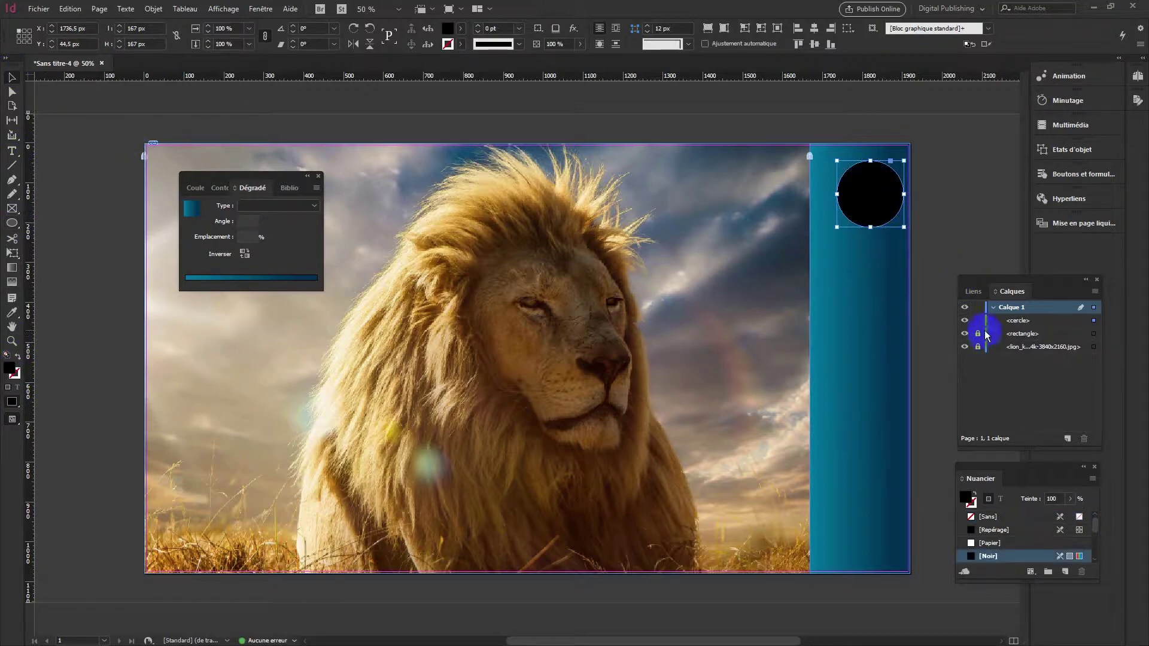
shift+click(890, 353)
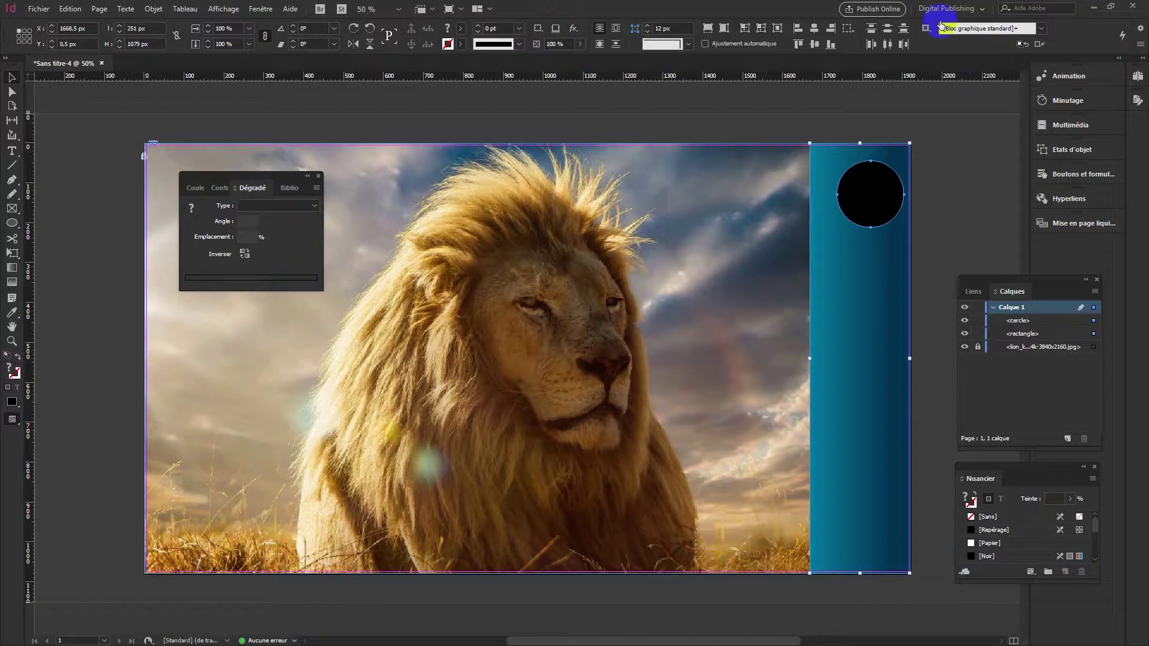
click(814, 30)
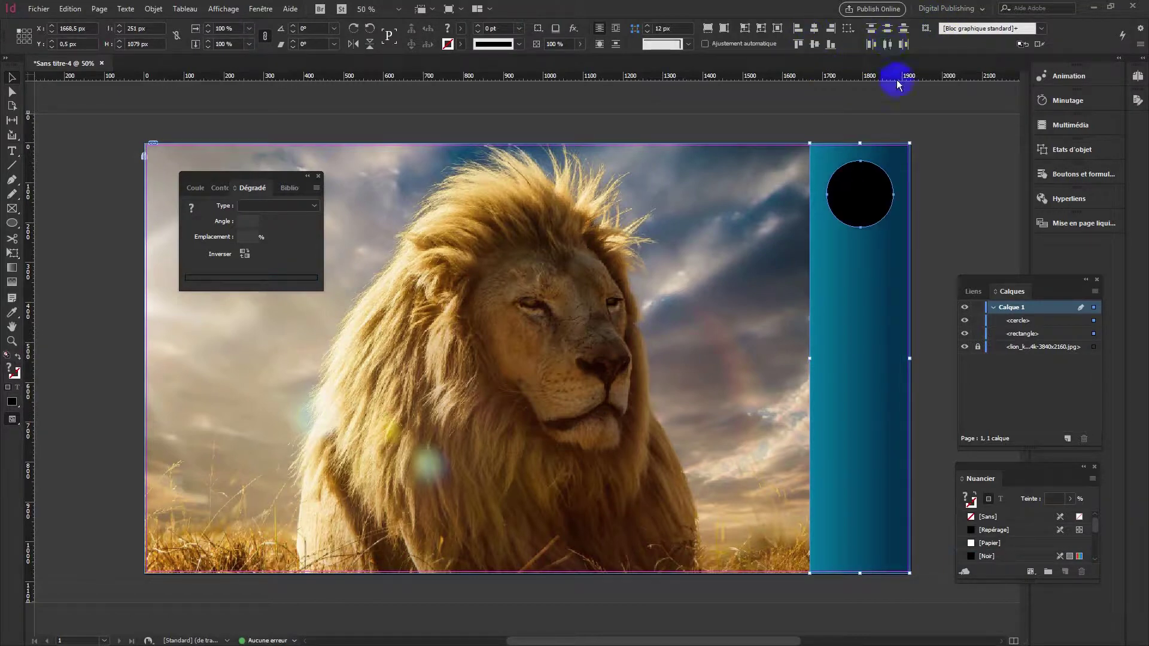
click(1018, 324)
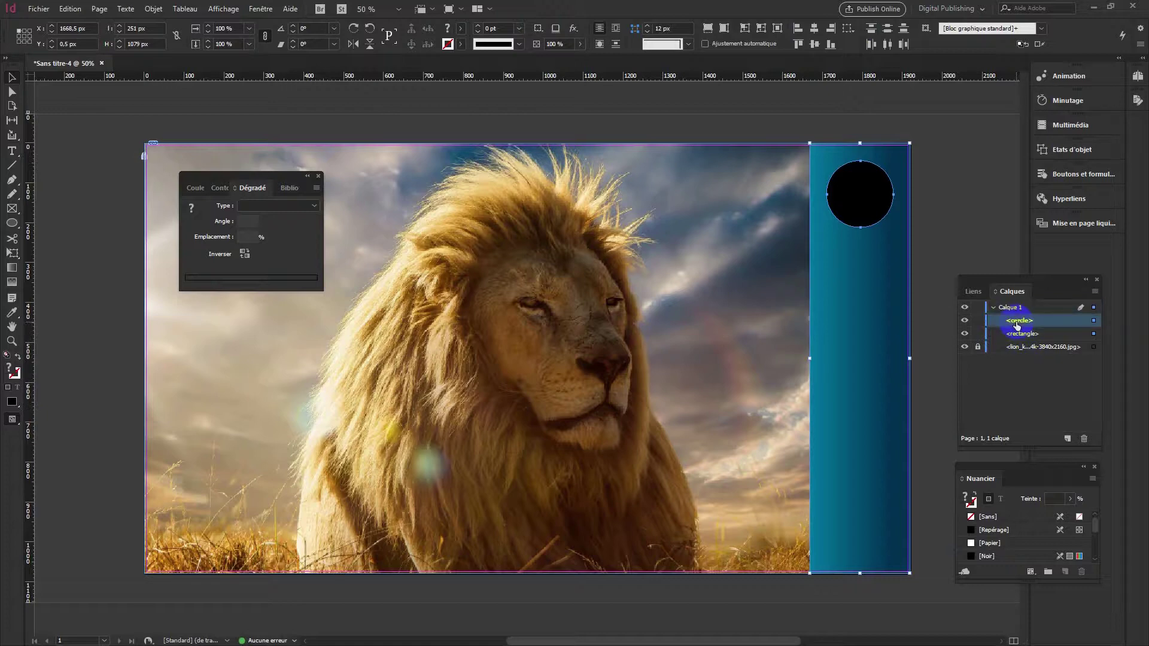
click(978, 334)
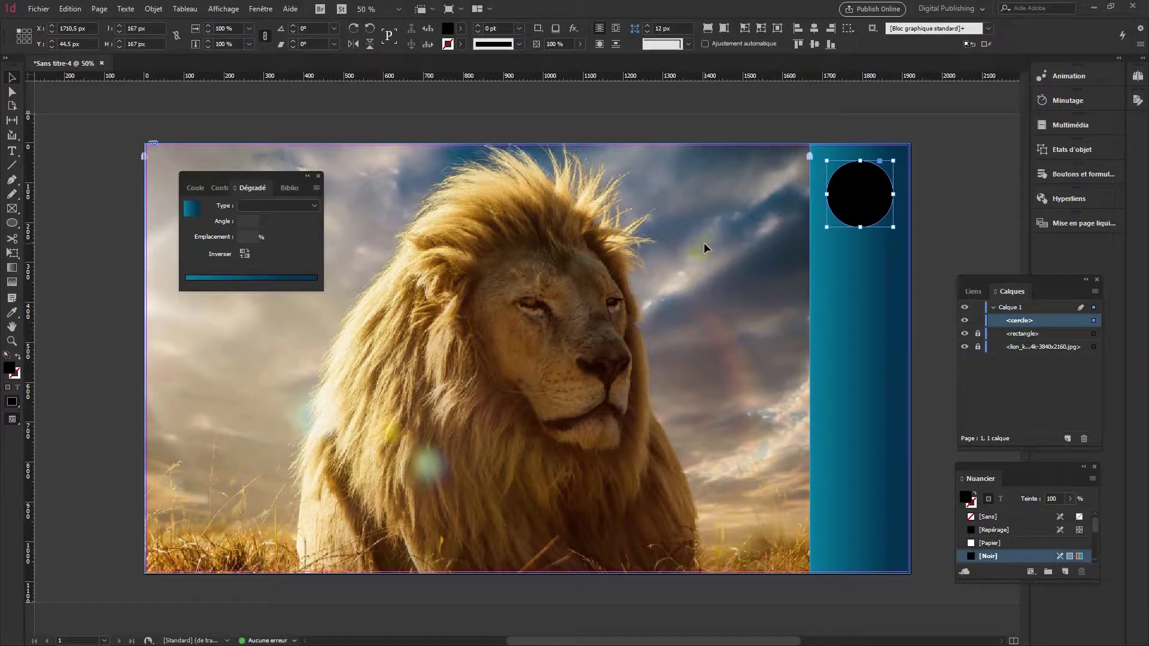
Step: Duplicate the circle four times down the band at even spacing and nudge all five circles up to Y about 27.5 px
drag(860, 191, 859, 551)
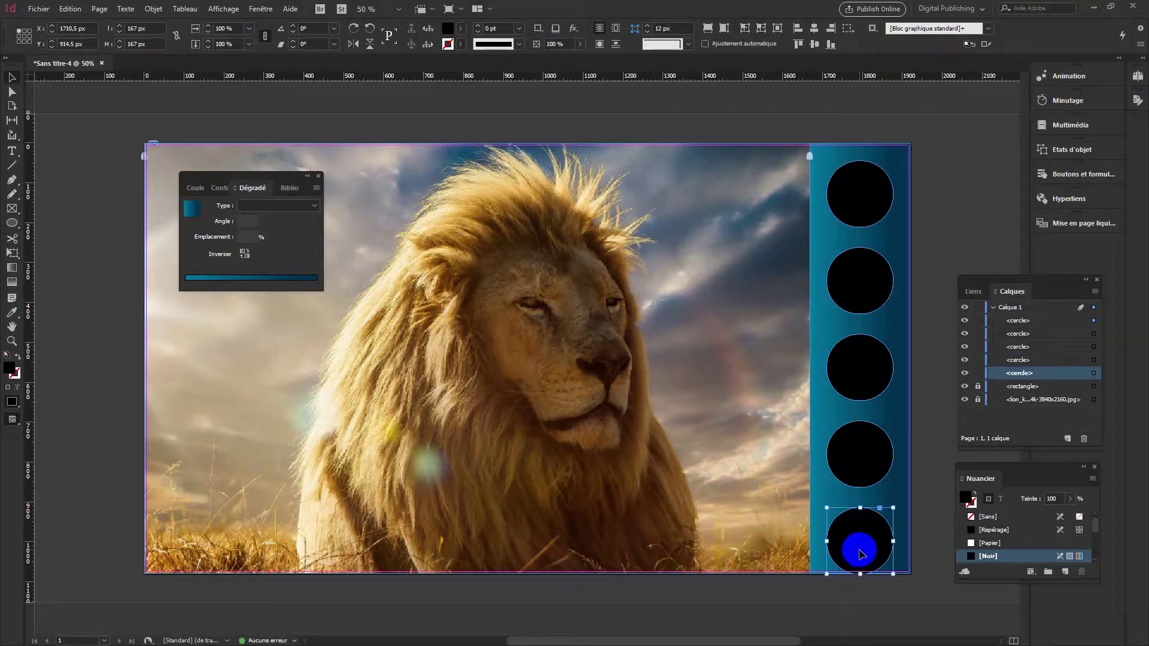
shift+click(871, 460)
shift+click(860, 362)
shift+click(868, 285)
shift+click(857, 203)
key(Up)
key(Up)
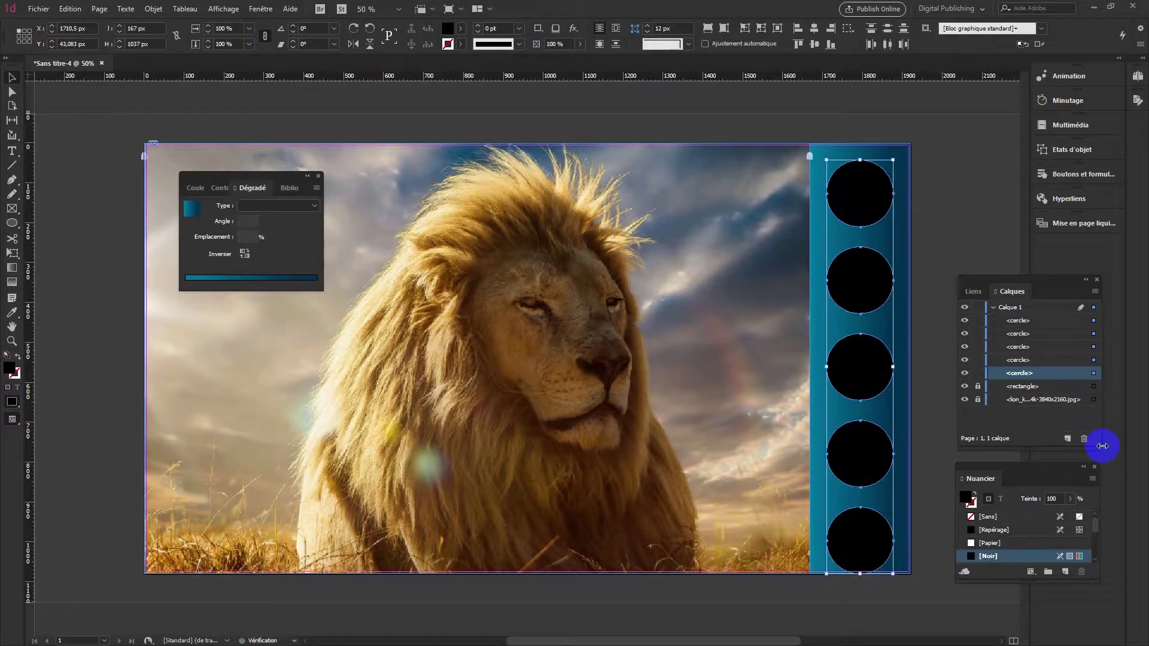
key(Up)
key(Up)
key(Up)
key(Up)
key(Up)
key(Up)
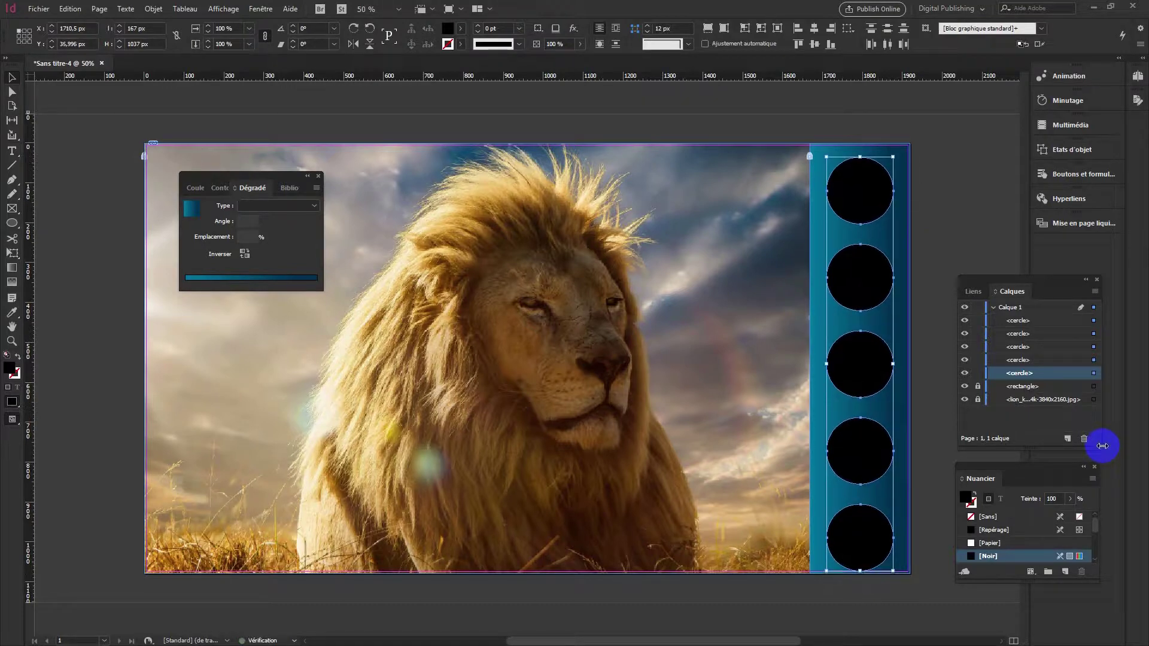
key(Up)
key(Up)
key(Up)
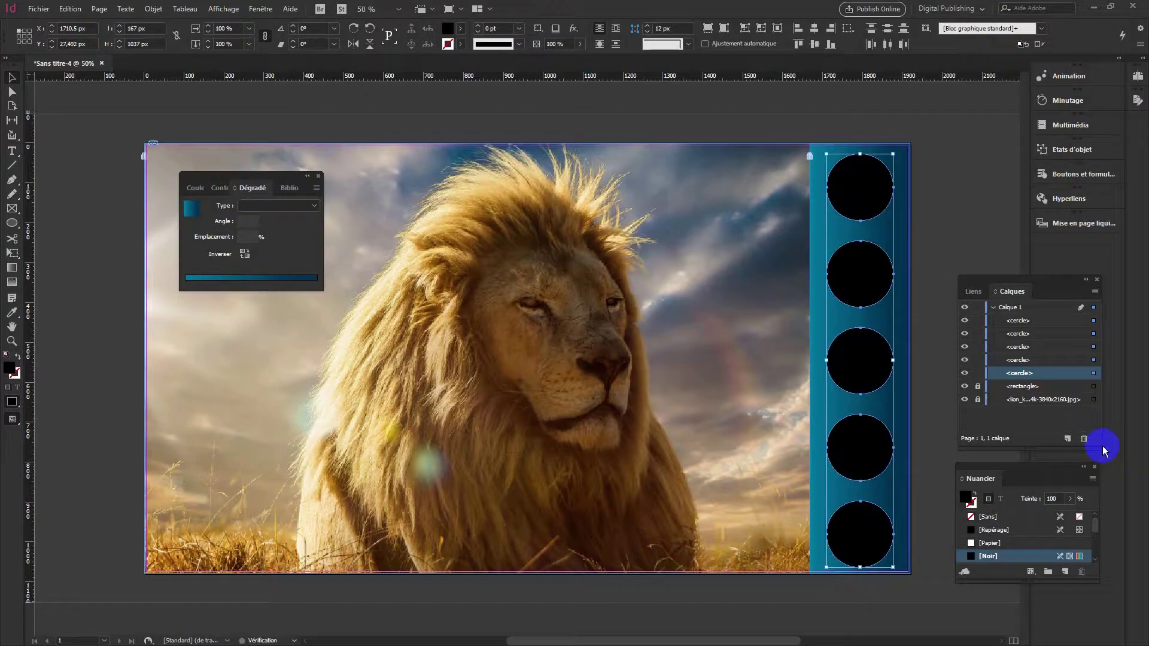
click(979, 211)
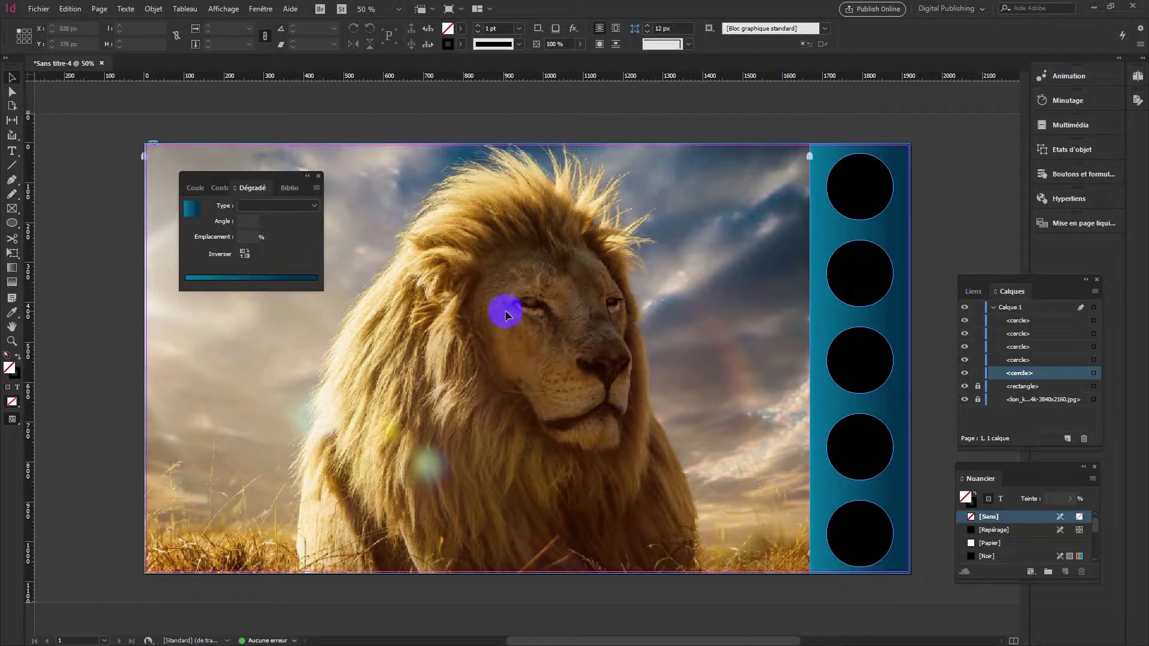
Step: Move the gradient settings clear of the upper sky and set the Polygon tool to 3 sides with a 0% star inset
drag(223, 181, 168, 365)
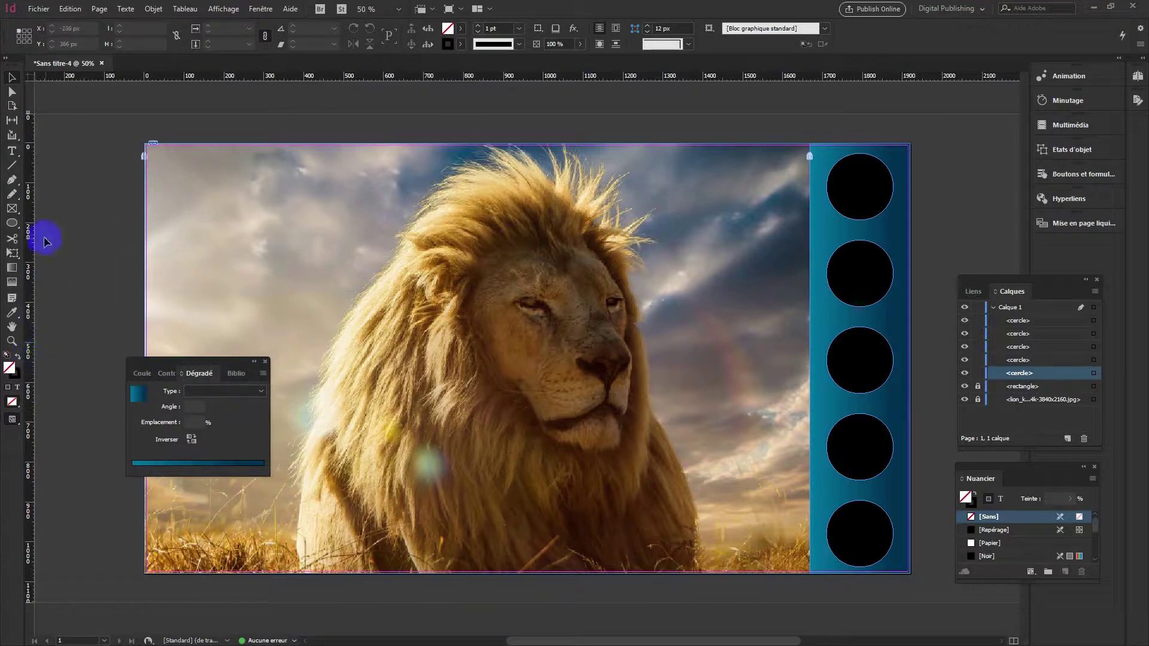
click(12, 223)
drag(12, 223, 52, 267)
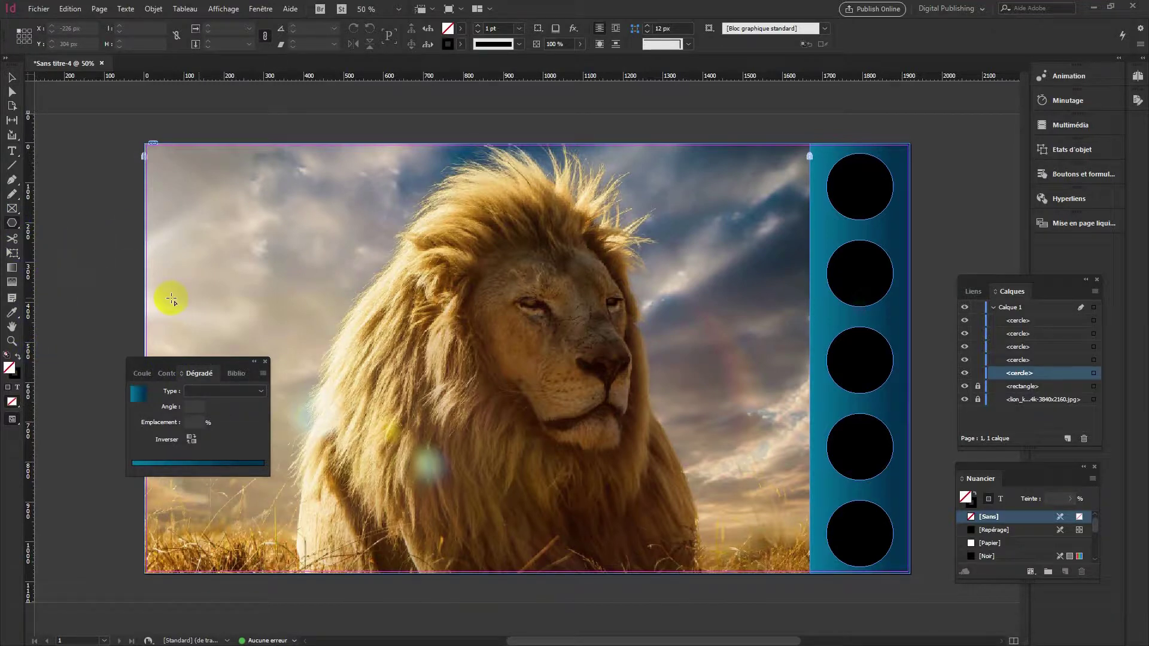
right_click(268, 240)
click(87, 194)
click(160, 258)
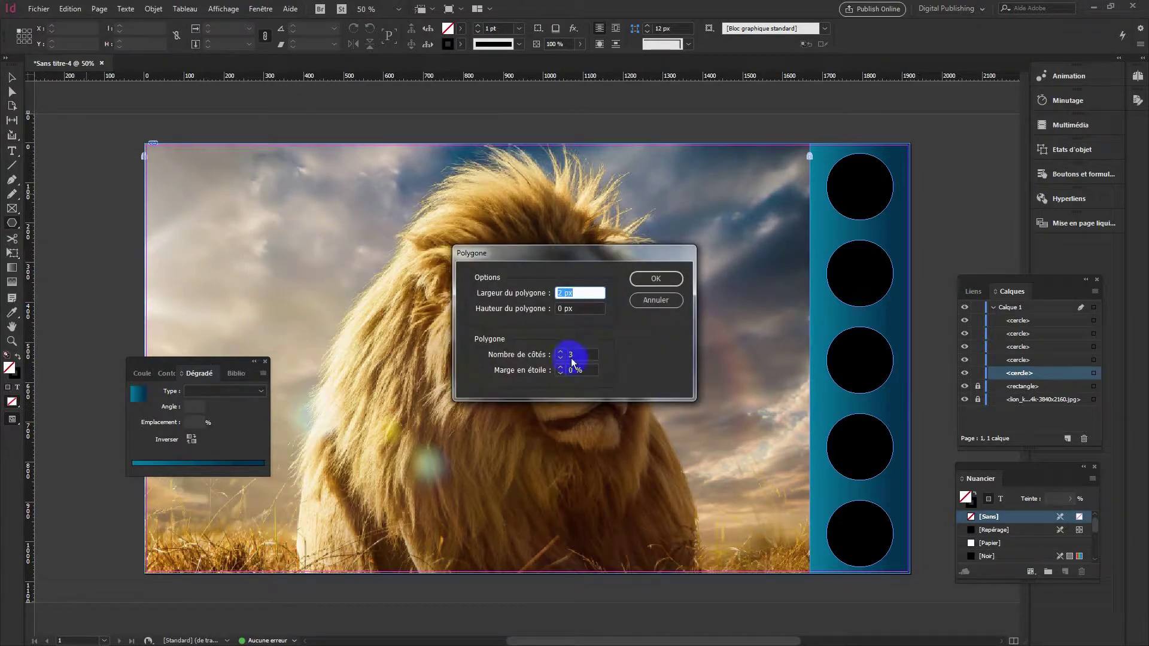
click(662, 278)
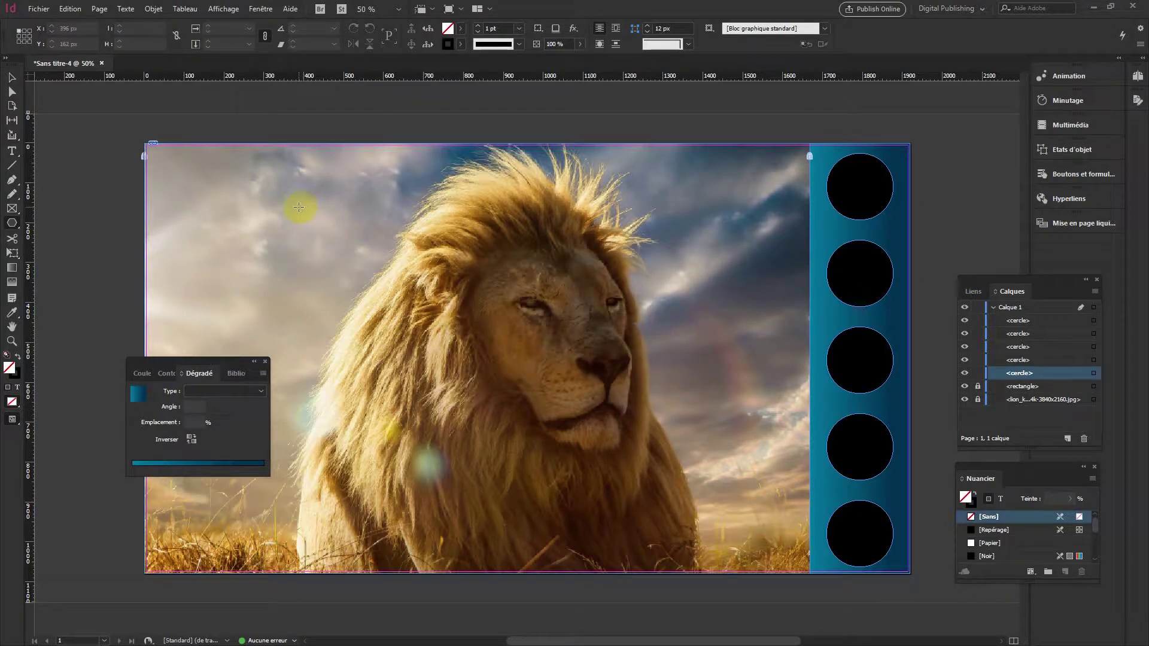
Step: Draw a triangle about 272 x 236 px beside the lion's mane and swap its fill and stroke to fill it black
drag(299, 207, 405, 359)
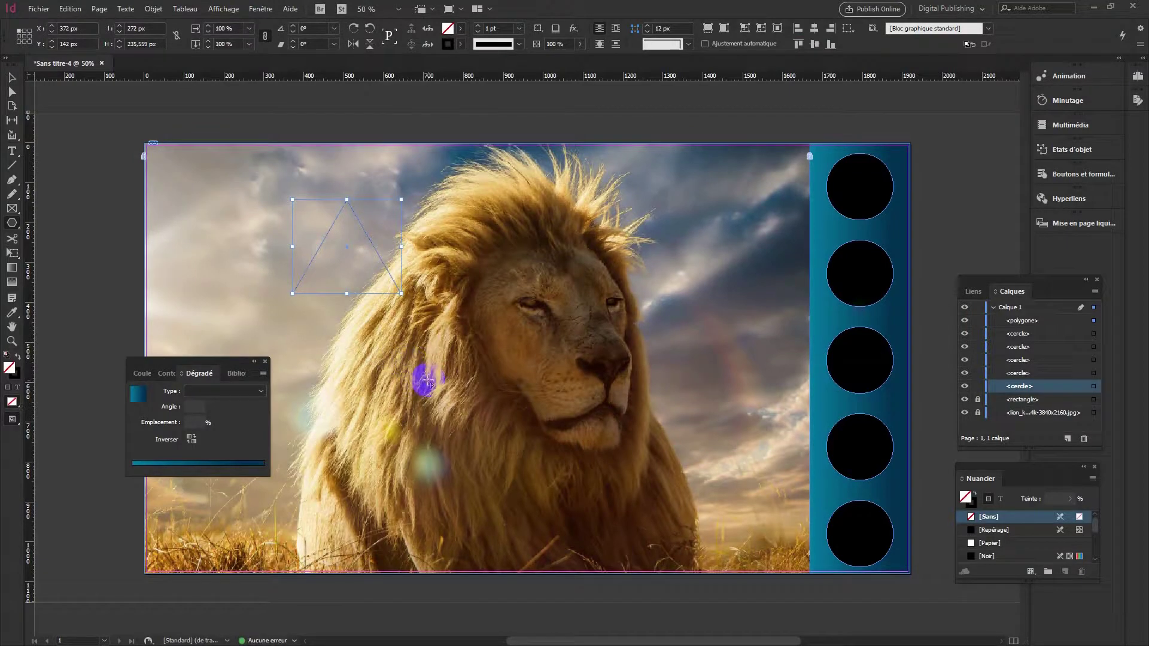
click(13, 78)
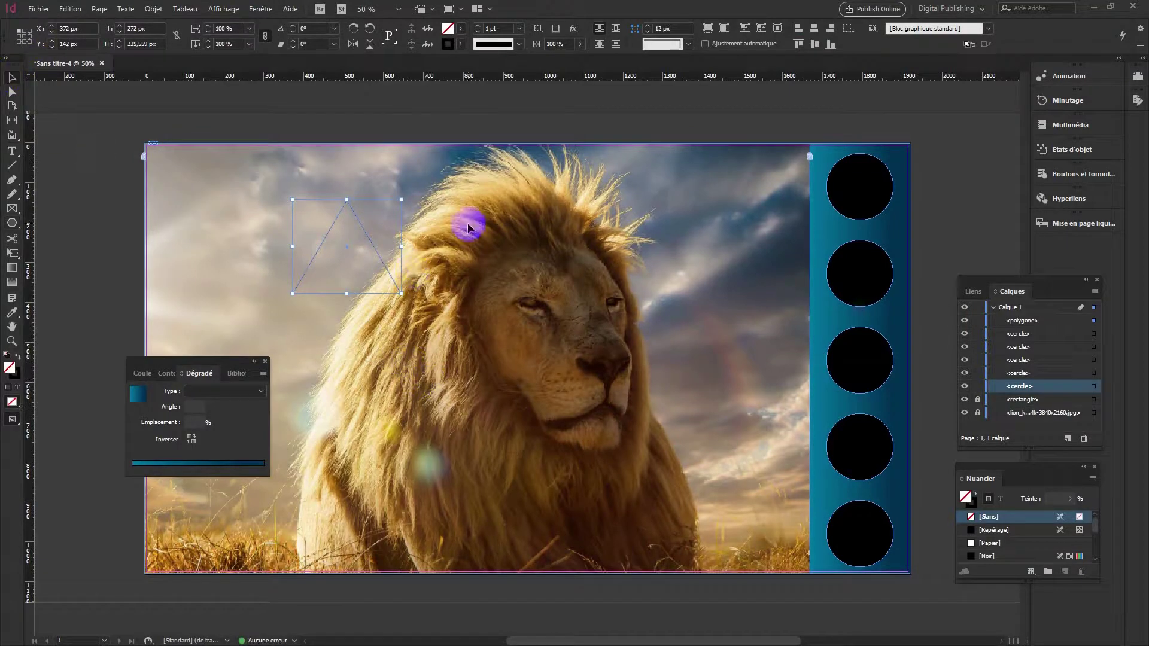
click(17, 357)
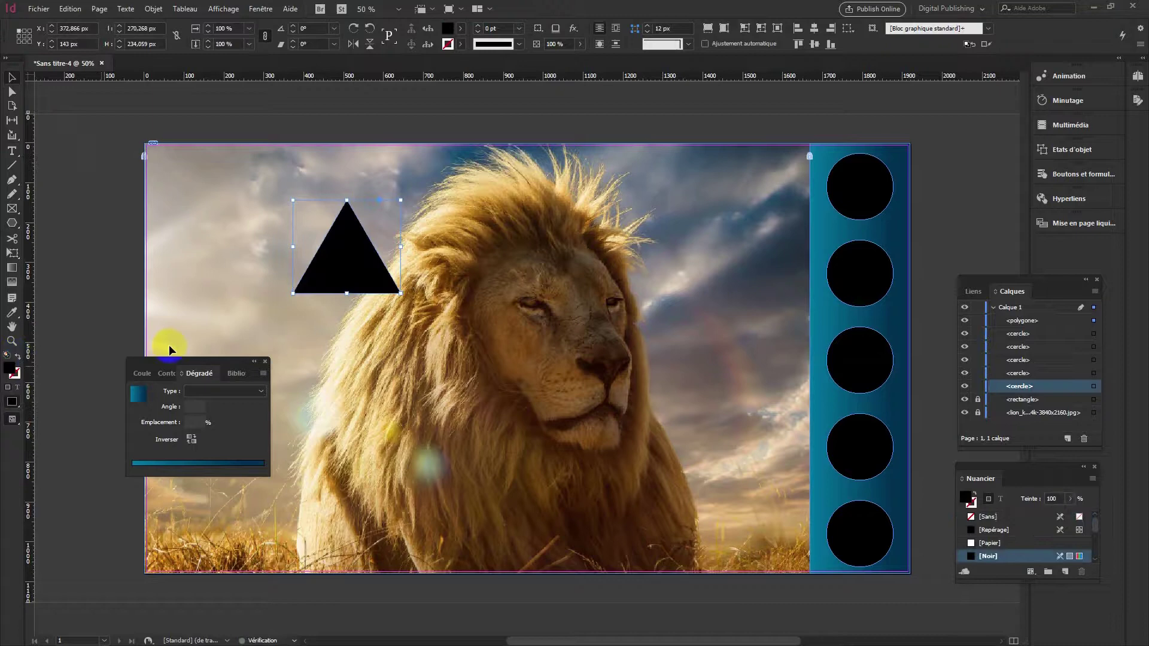
Step: Move the triangle to about X 40 px, Y 93 px and place a copy beside it at X 348 px
drag(347, 254, 216, 238)
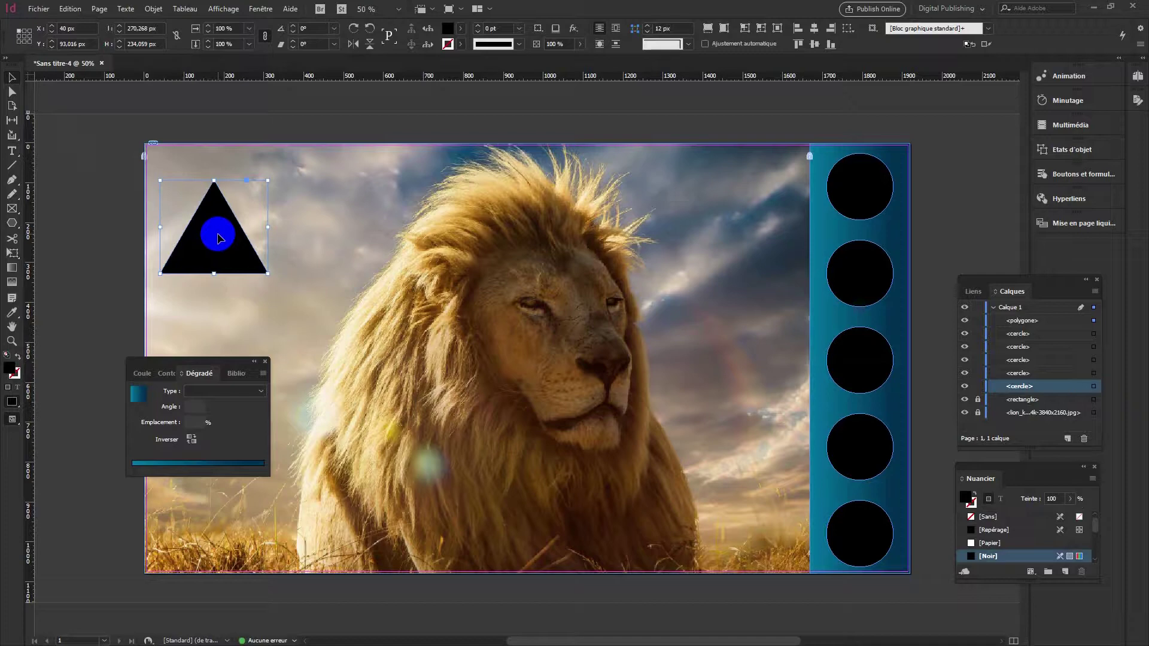
drag(219, 237, 341, 238)
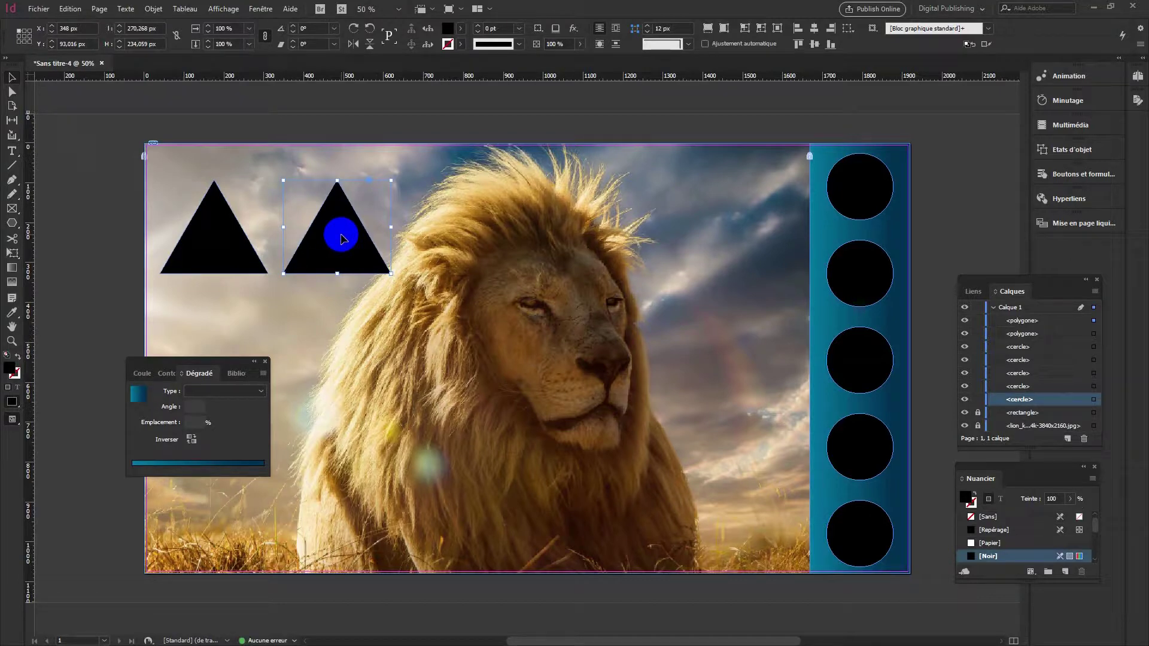
Step: Place a copy of the triangle rotated 180° centred below the pair and another inverted copy above it between the two triangles
click(275, 341)
drag(334, 288, 227, 397)
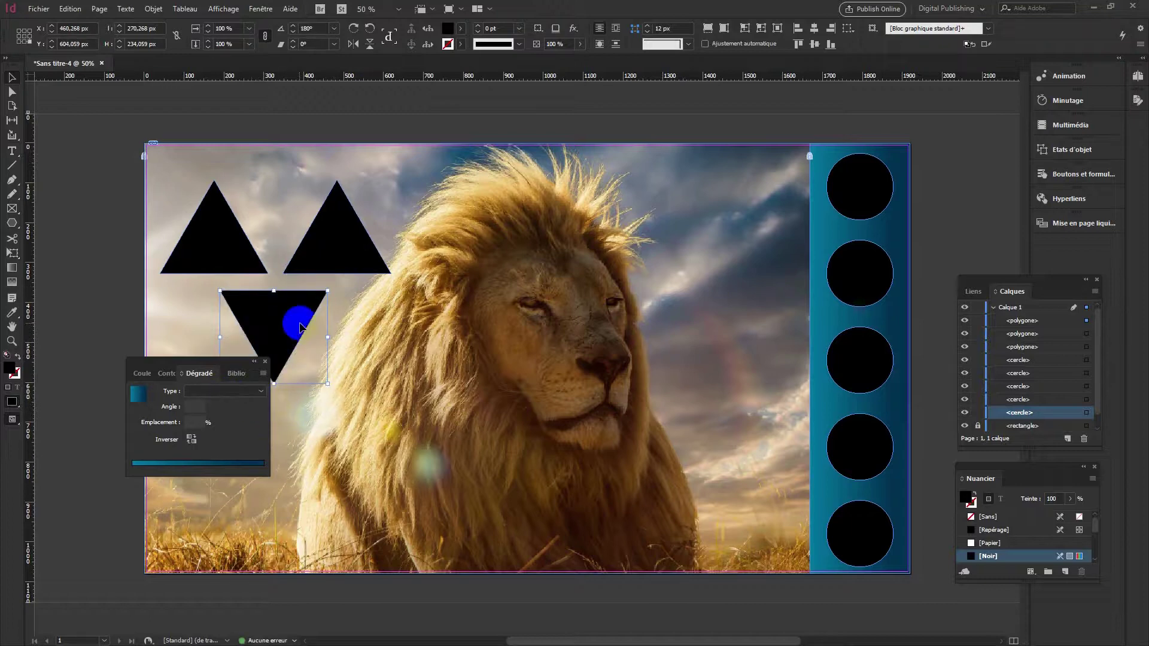
drag(294, 328, 291, 173)
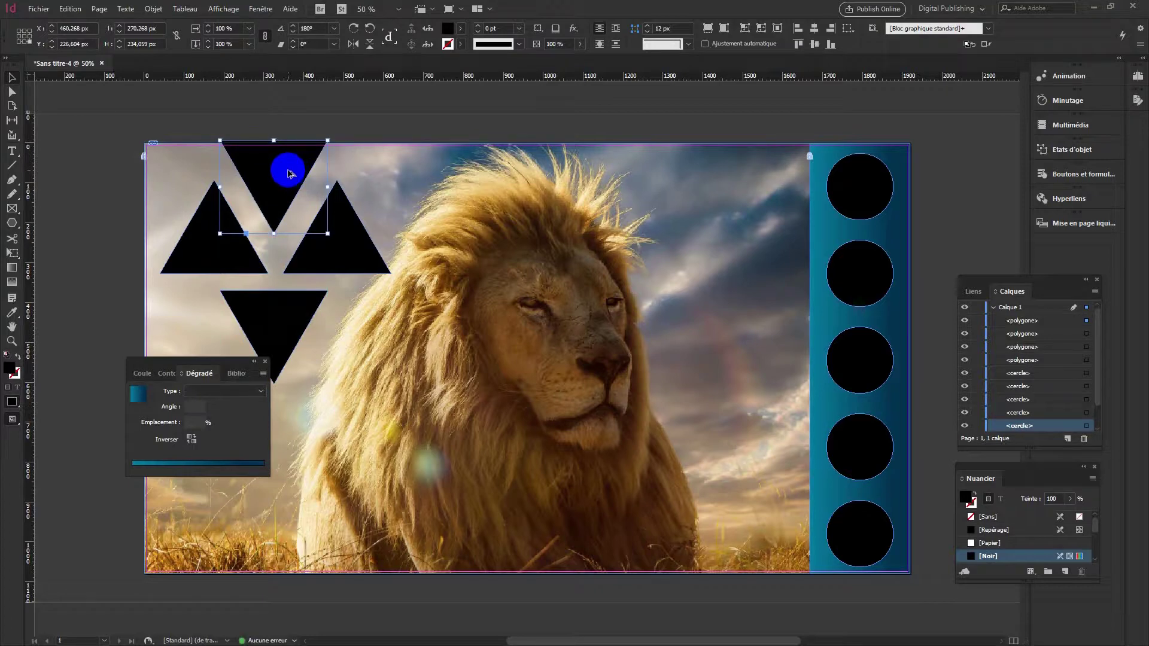
Step: Select all four triangles, dismiss the floating gradient settings and move the whole arrangement to about X 44 px, Y 82 px
shift+click(272, 321)
shift+click(203, 250)
shift+click(341, 249)
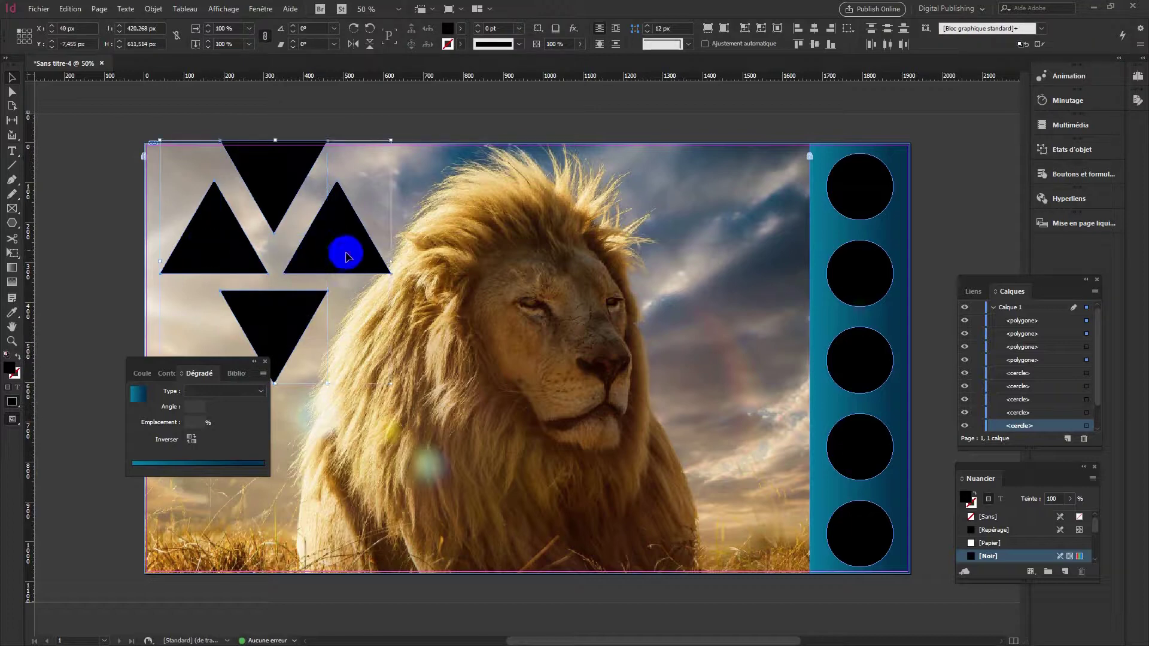
click(176, 367)
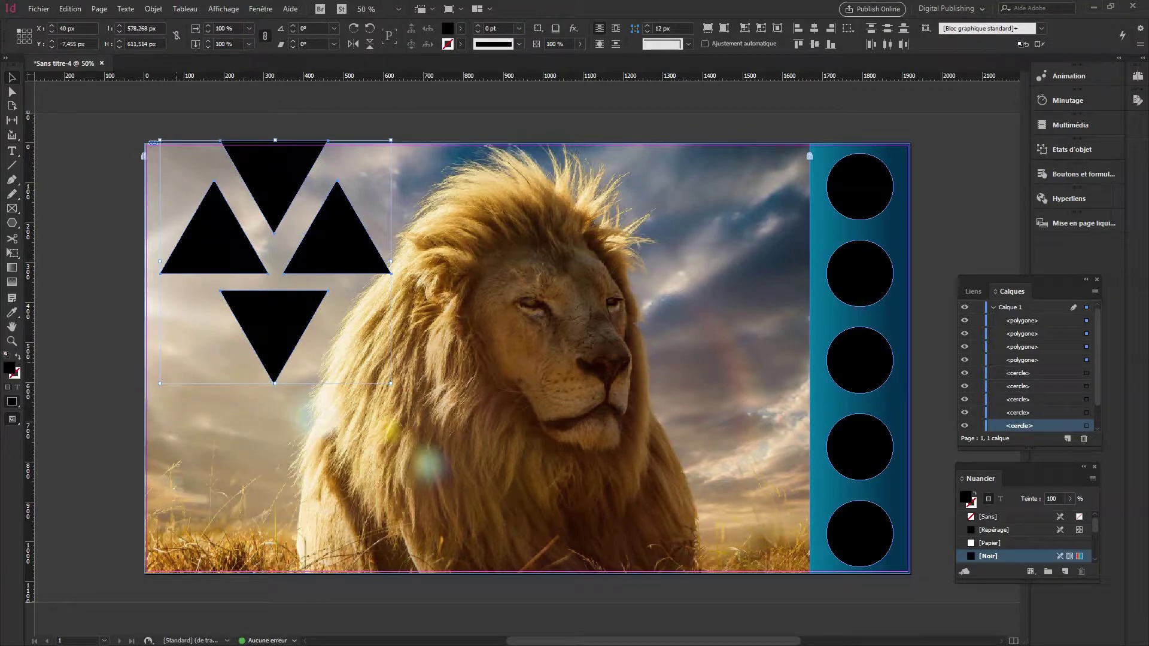
drag(334, 249, 336, 282)
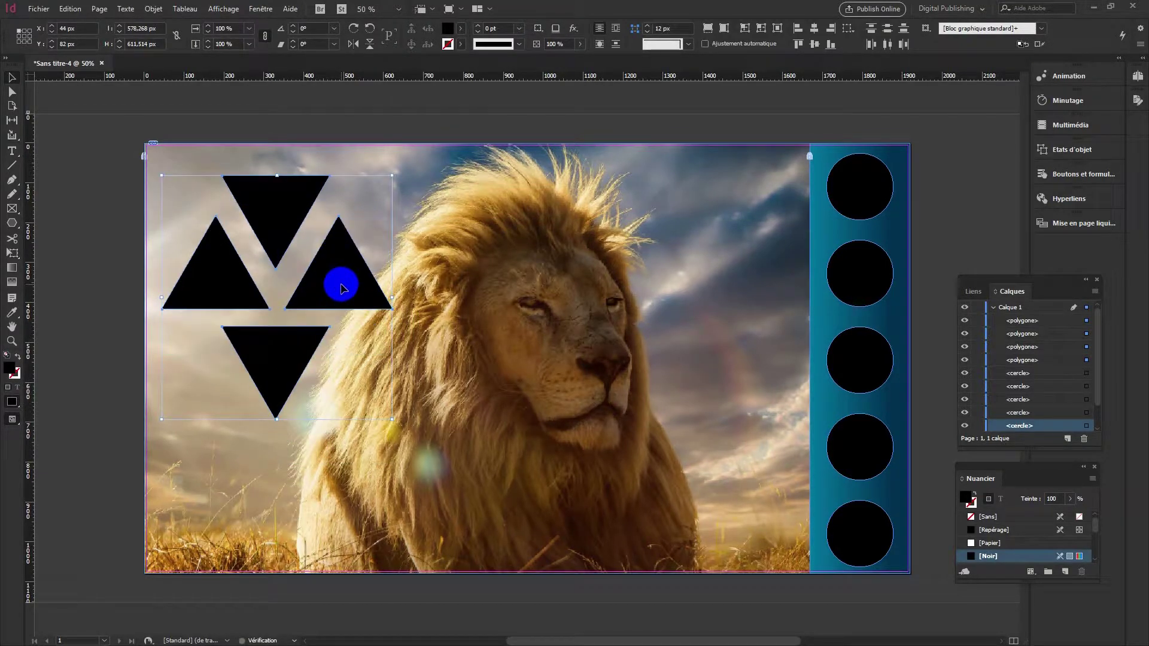
Step: Tighten the arrangement by lowering the upper inverted triangle to Y about 360.6 px and raising the lower inverted triangle slightly
click(346, 408)
click(284, 220)
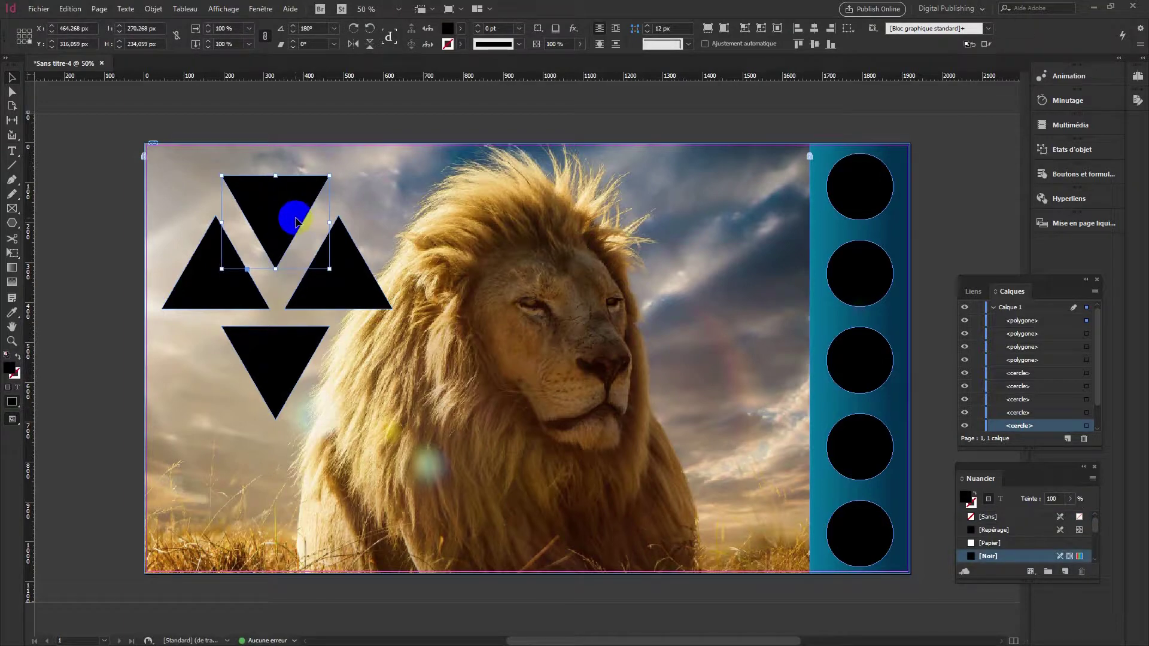
drag(291, 211, 289, 230)
click(287, 353)
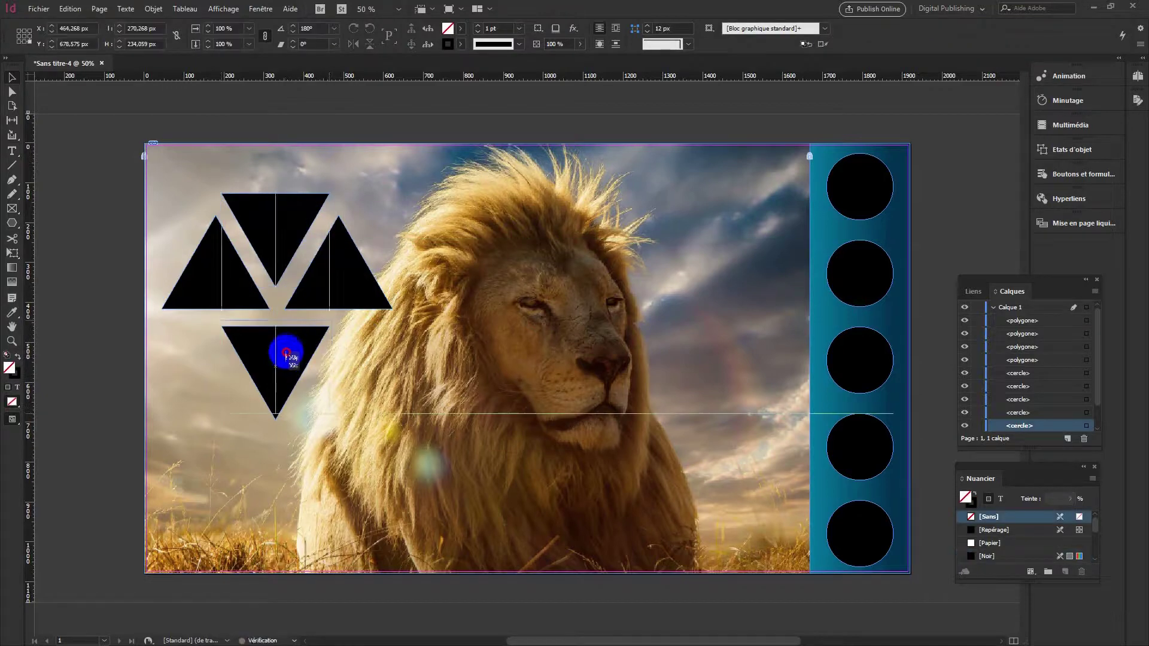
click(449, 469)
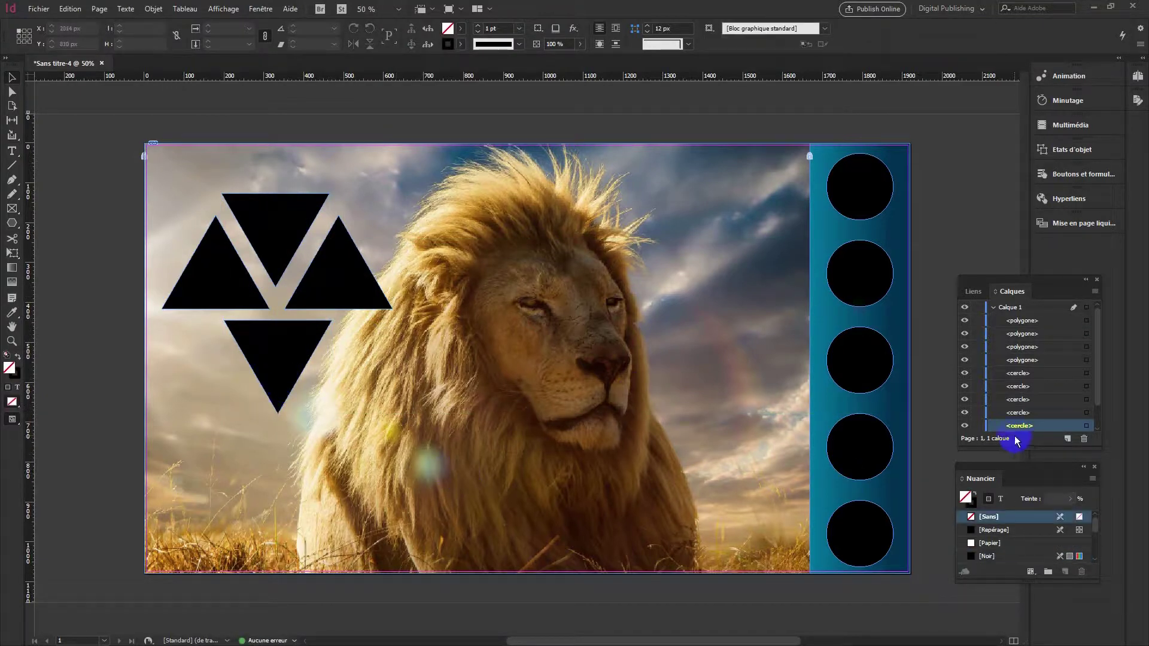
Step: Place image 1 (white tiger) in the upper inverted triangle and fill the frame with it proportionally
click(289, 228)
click(70, 9)
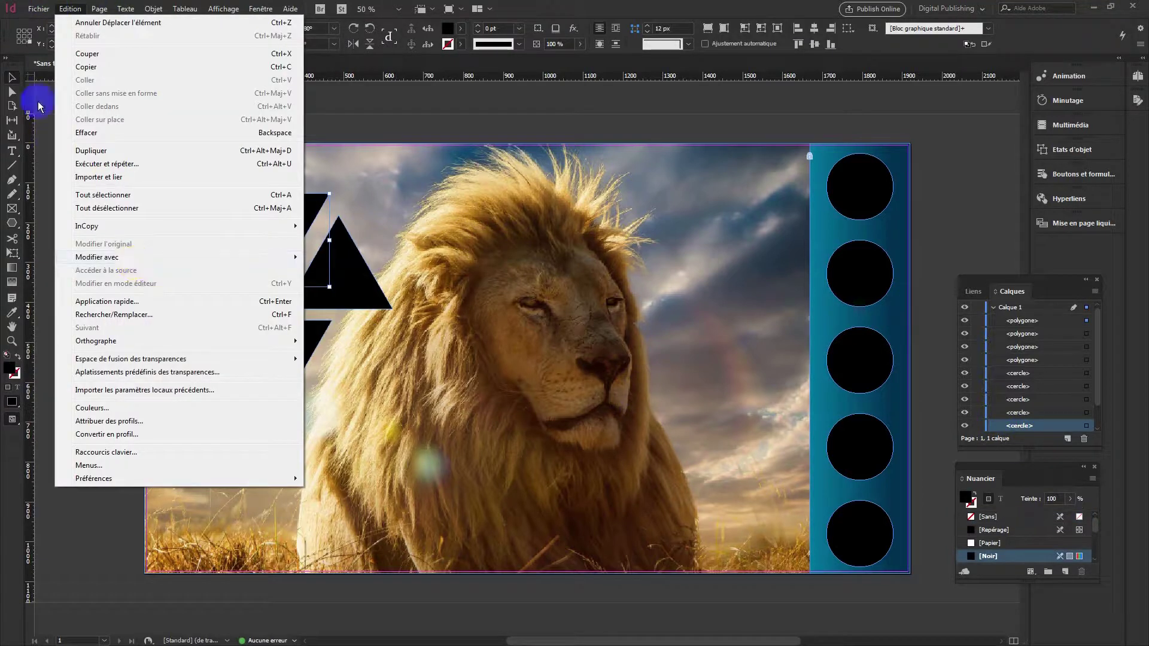
click(81, 177)
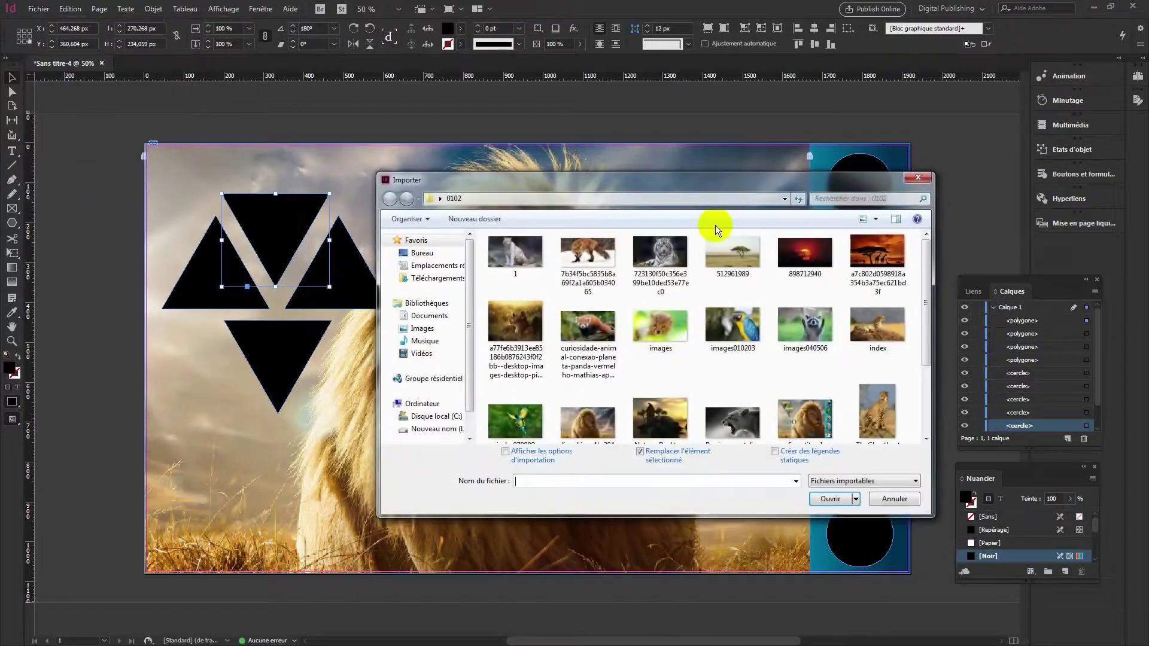
click(513, 257)
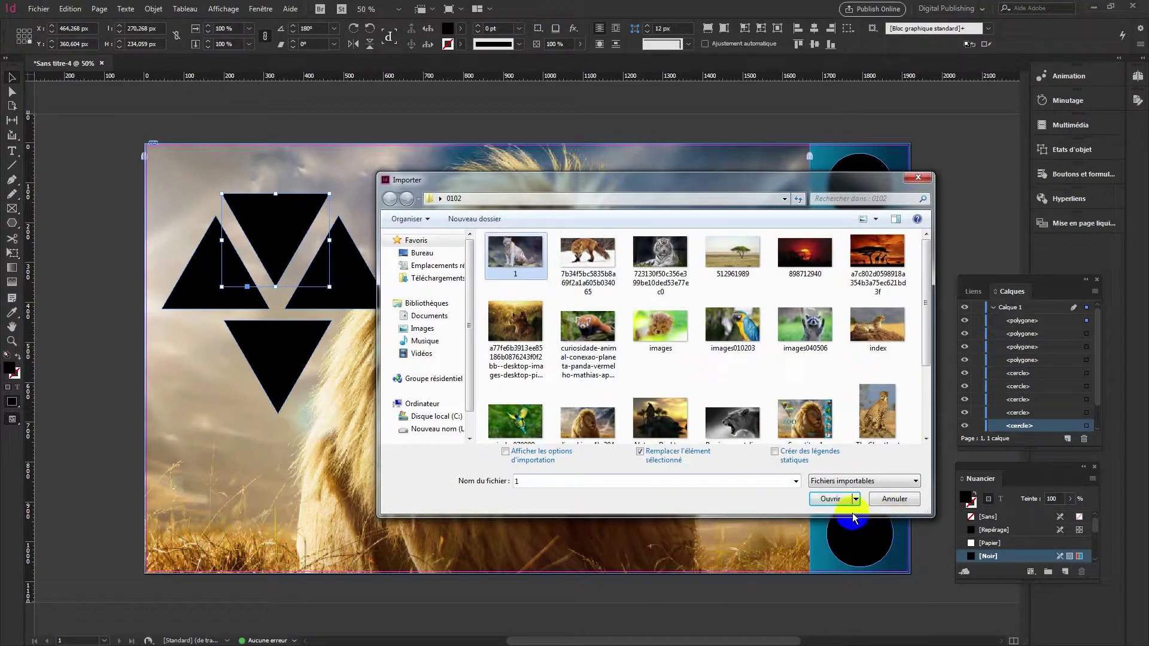
click(829, 501)
right_click(274, 226)
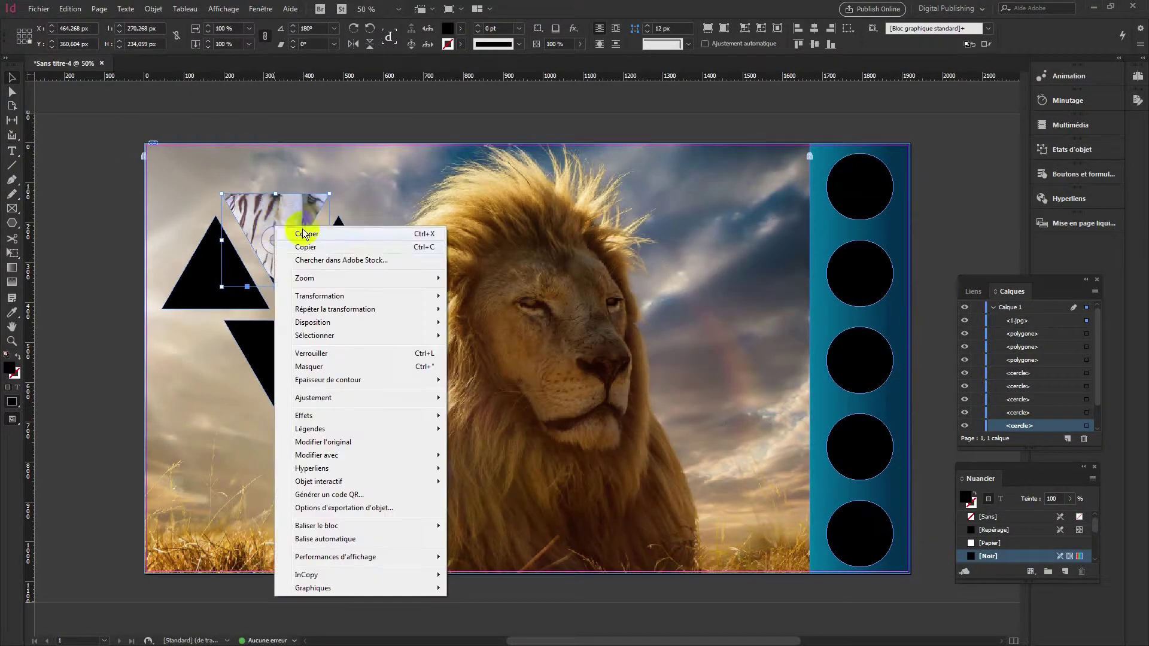
mouse_move(331, 403)
click(524, 400)
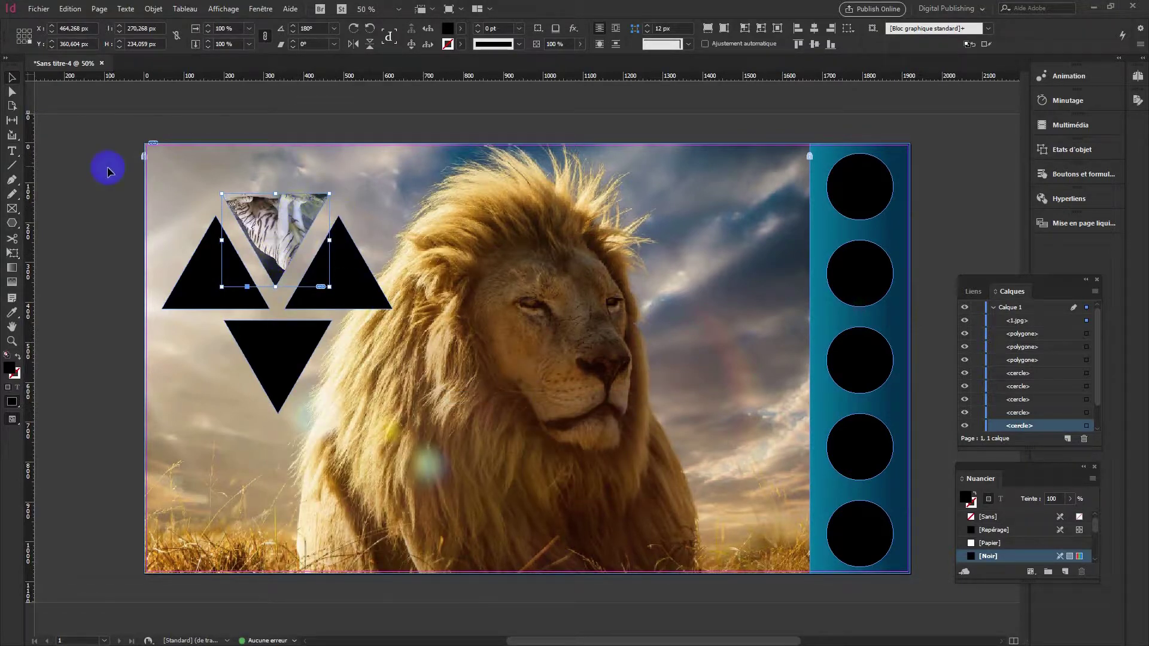
Step: Rotate the tiger picture upright inside its triangle and shift it to about X -42 px within the frame
click(12, 92)
click(270, 236)
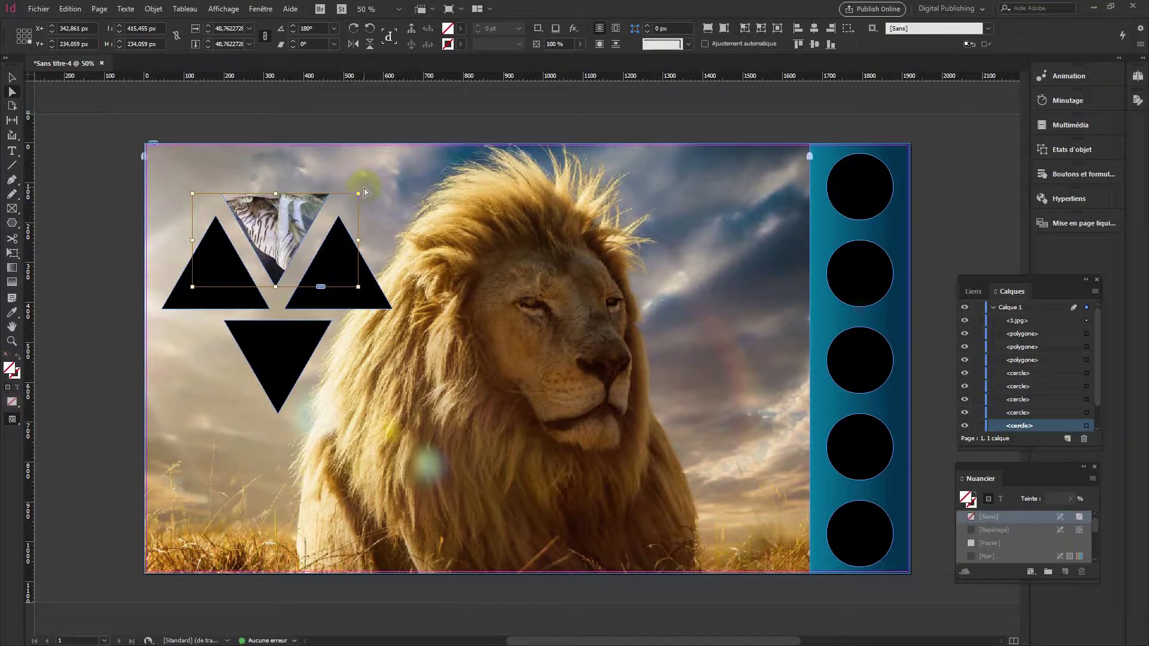
click(12, 78)
drag(363, 190, 160, 267)
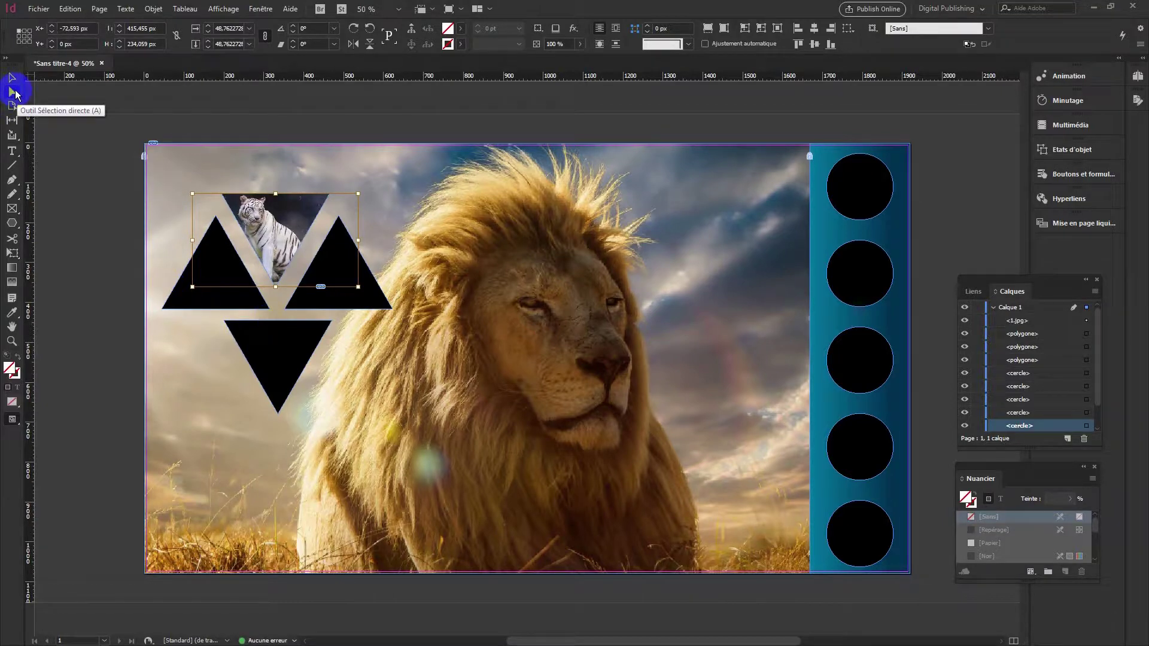
click(16, 94)
drag(276, 223, 288, 222)
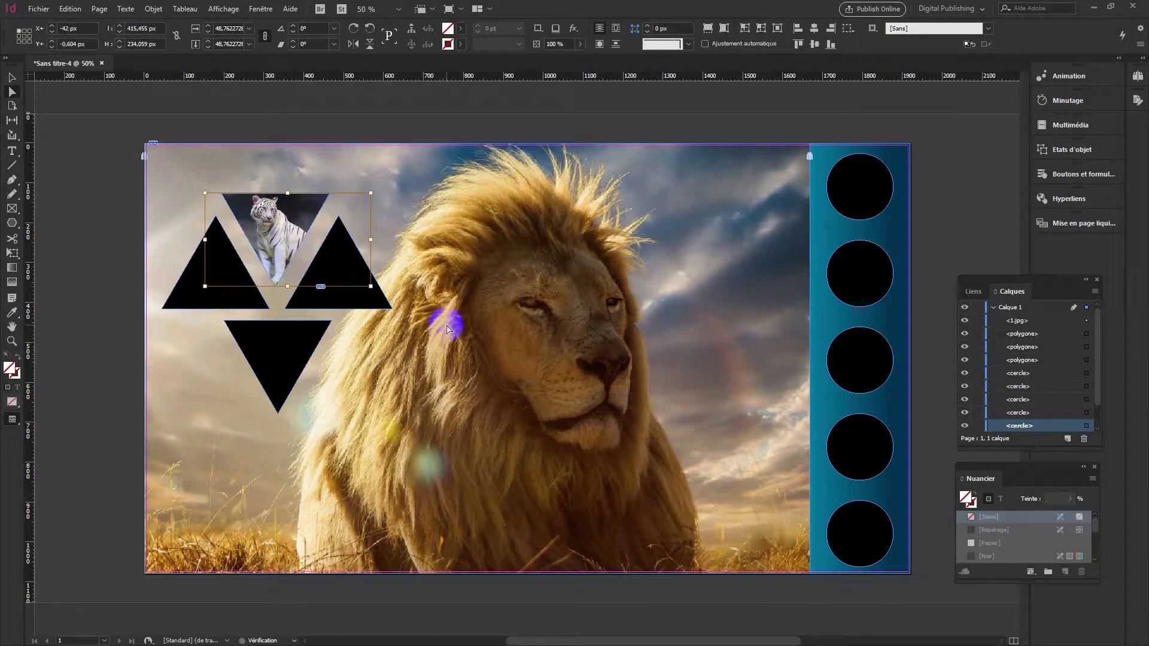
Step: Place the cheetah picture TheCheethcat.jpg in the left upright triangle
click(12, 77)
click(187, 287)
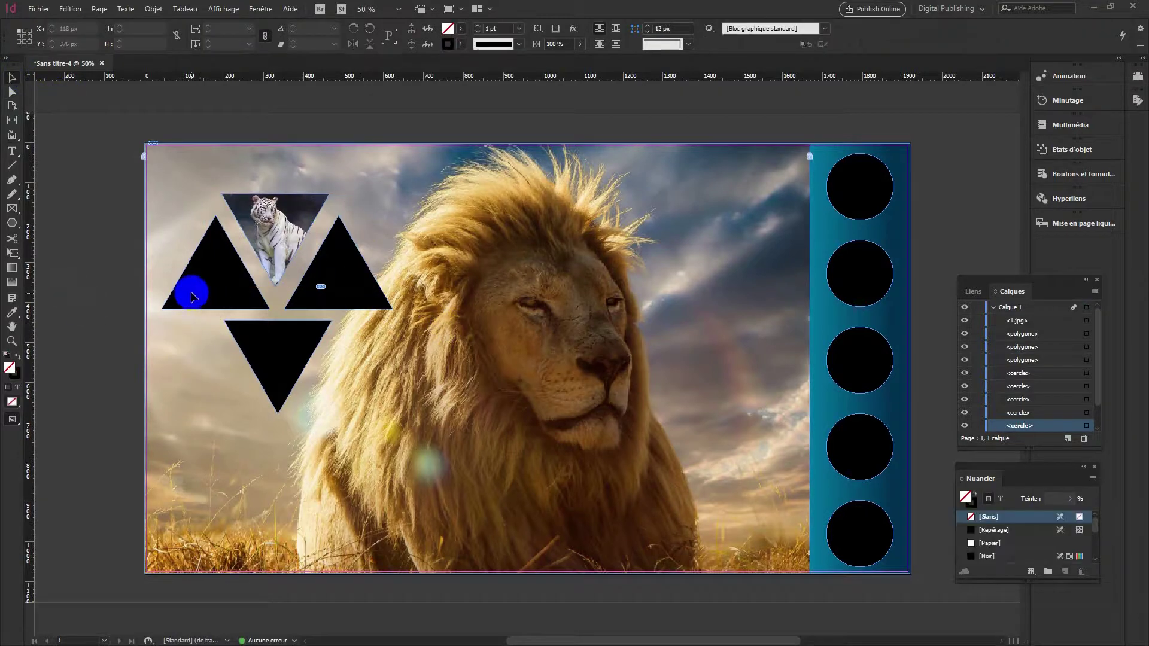
click(38, 10)
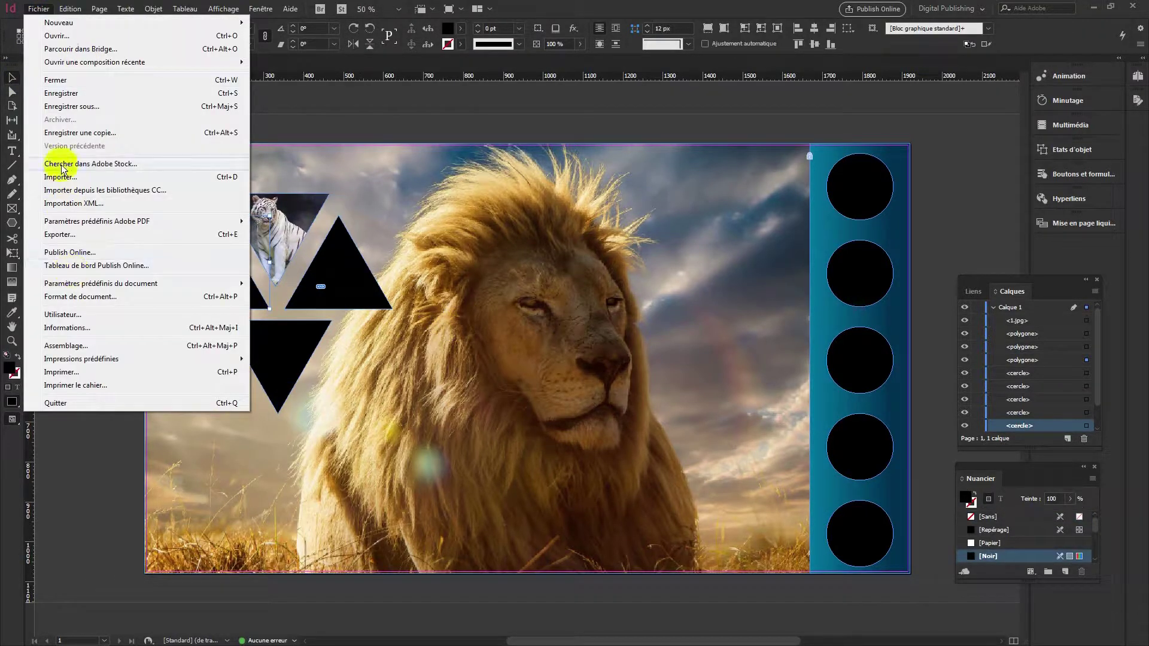
click(61, 177)
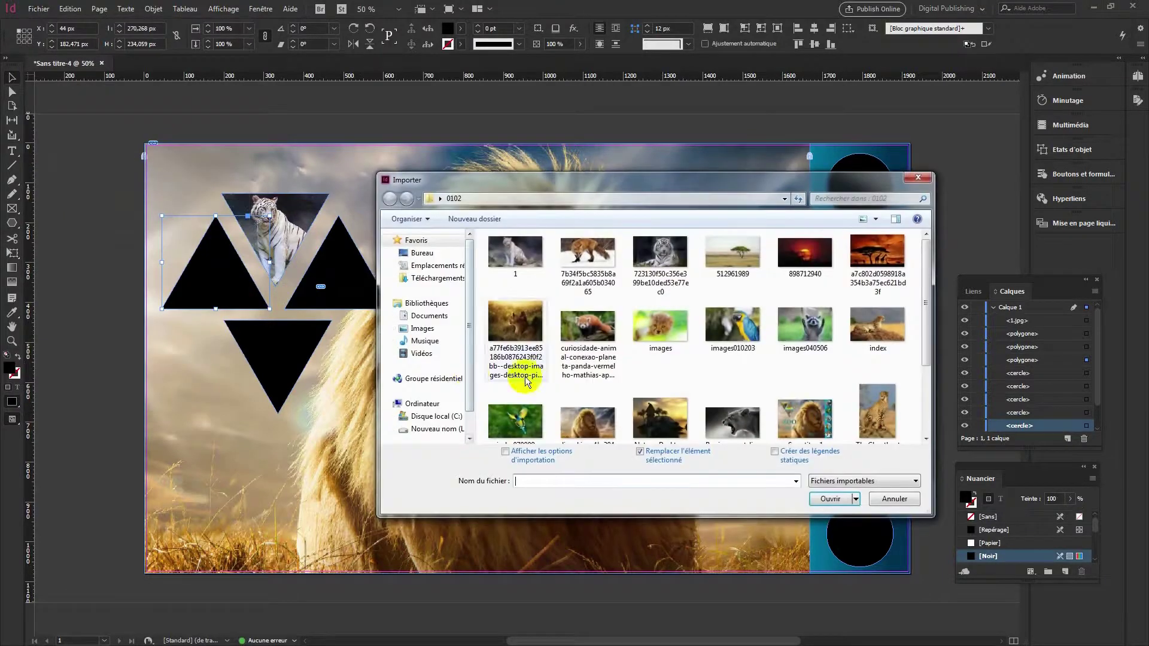
click(818, 410)
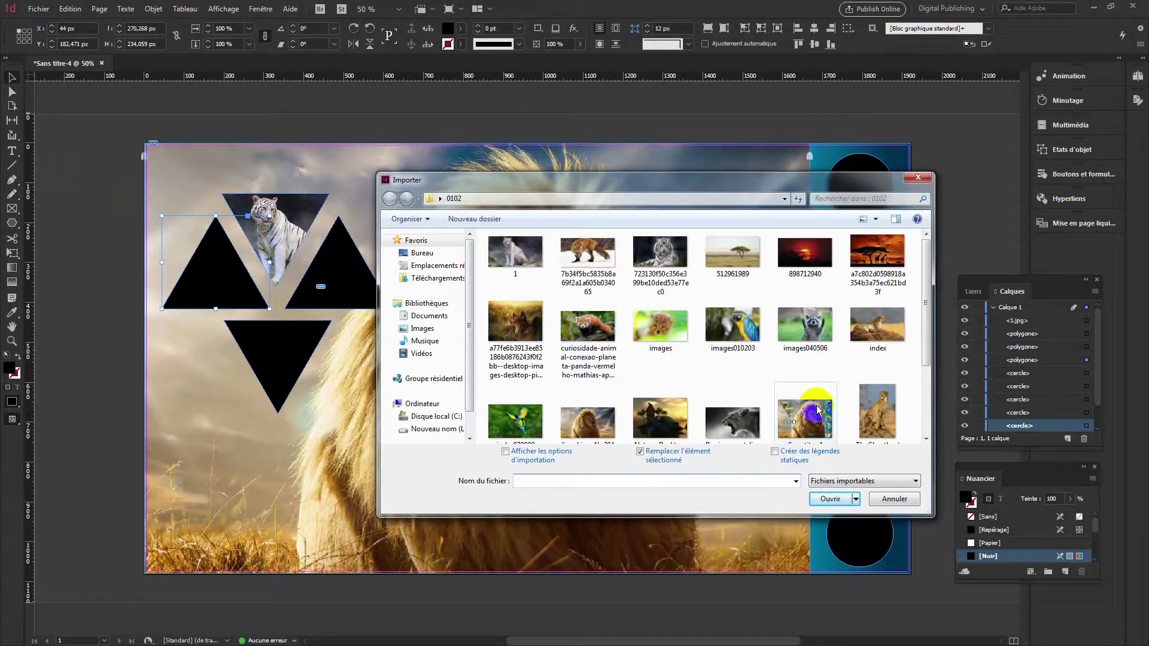
click(874, 425)
click(832, 497)
Step: Try fitting the cheetah picture proportionally to the left triangle, then fill the frame with it proportionally instead
right_click(215, 265)
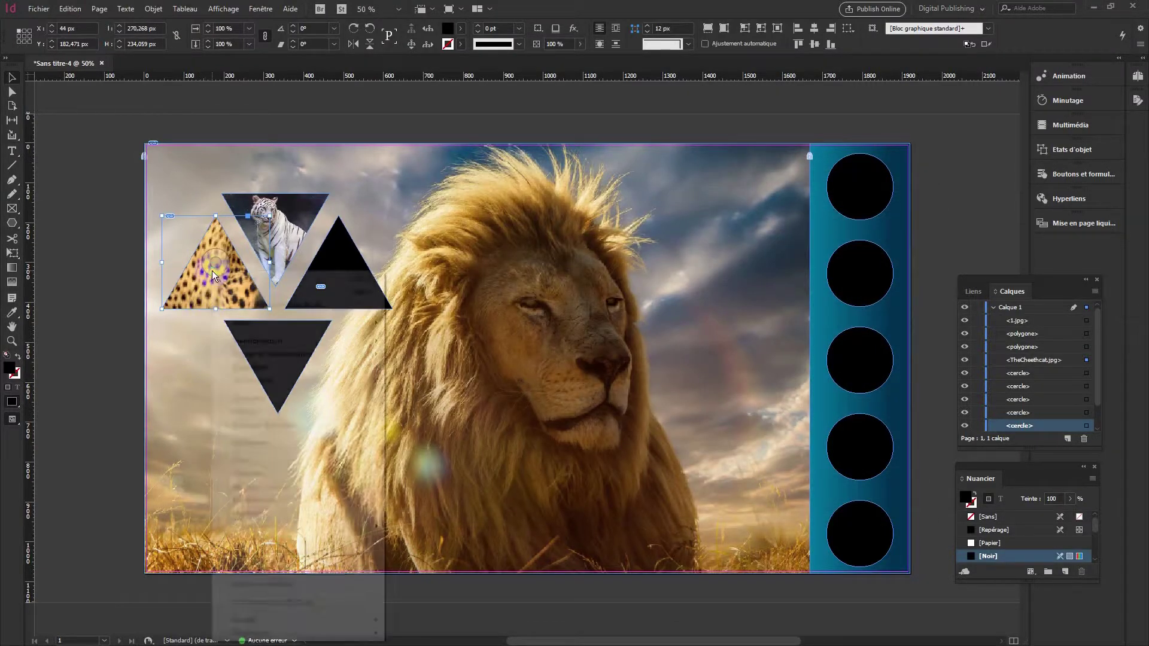
mouse_move(281, 448)
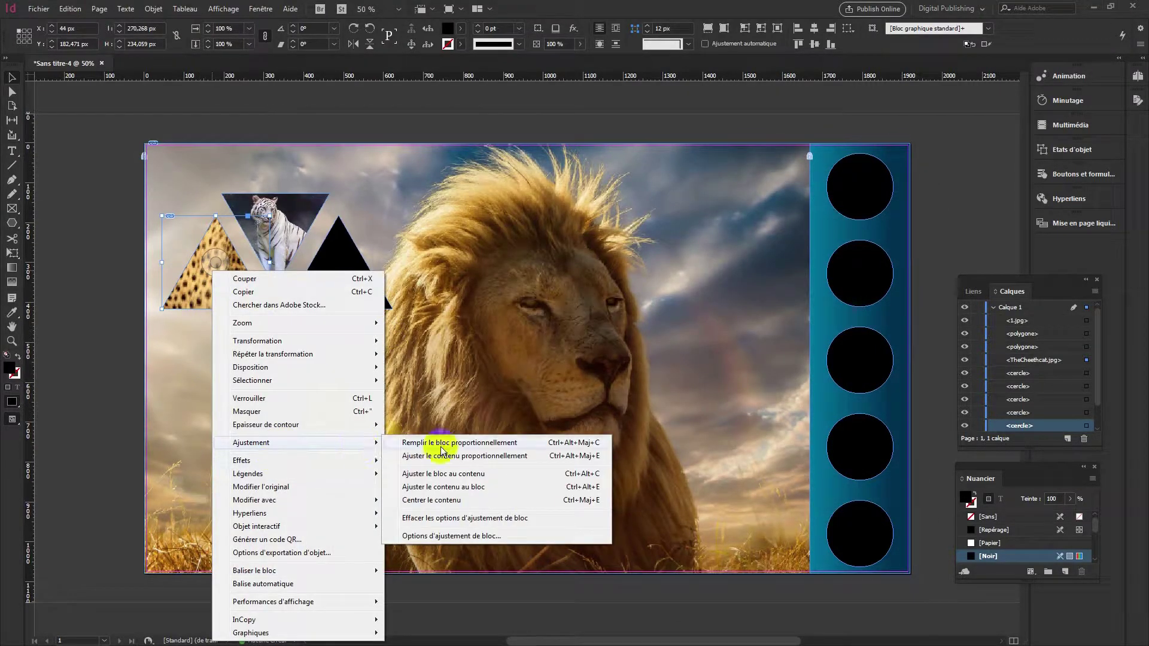
click(444, 457)
right_click(214, 277)
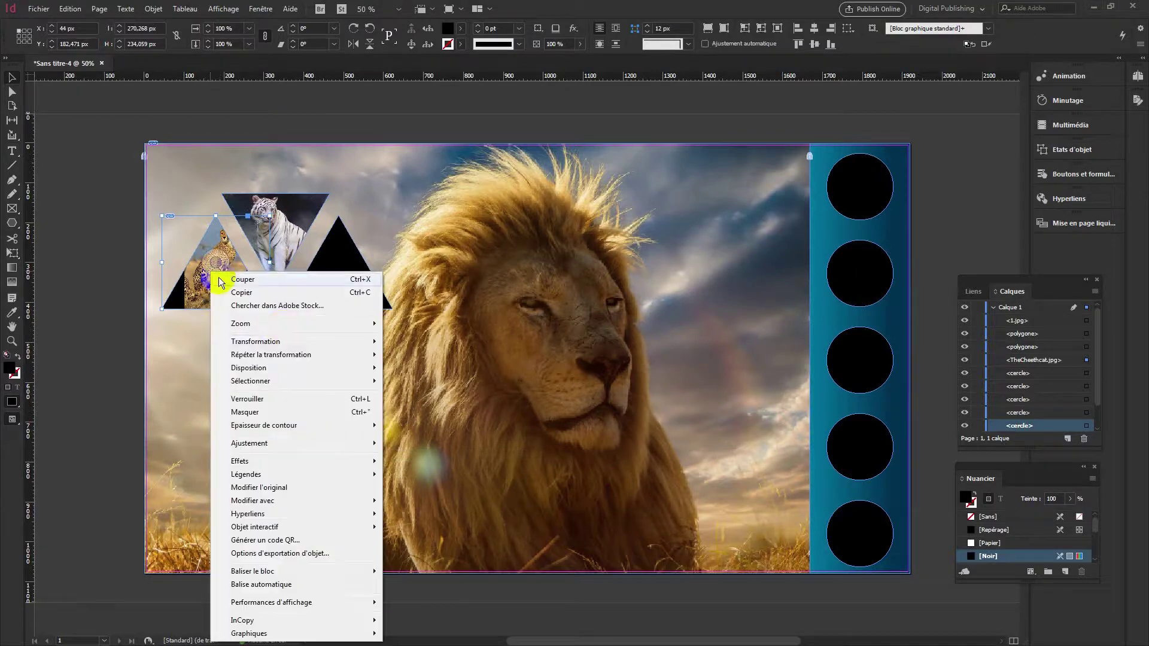
mouse_move(267, 475)
mouse_move(264, 443)
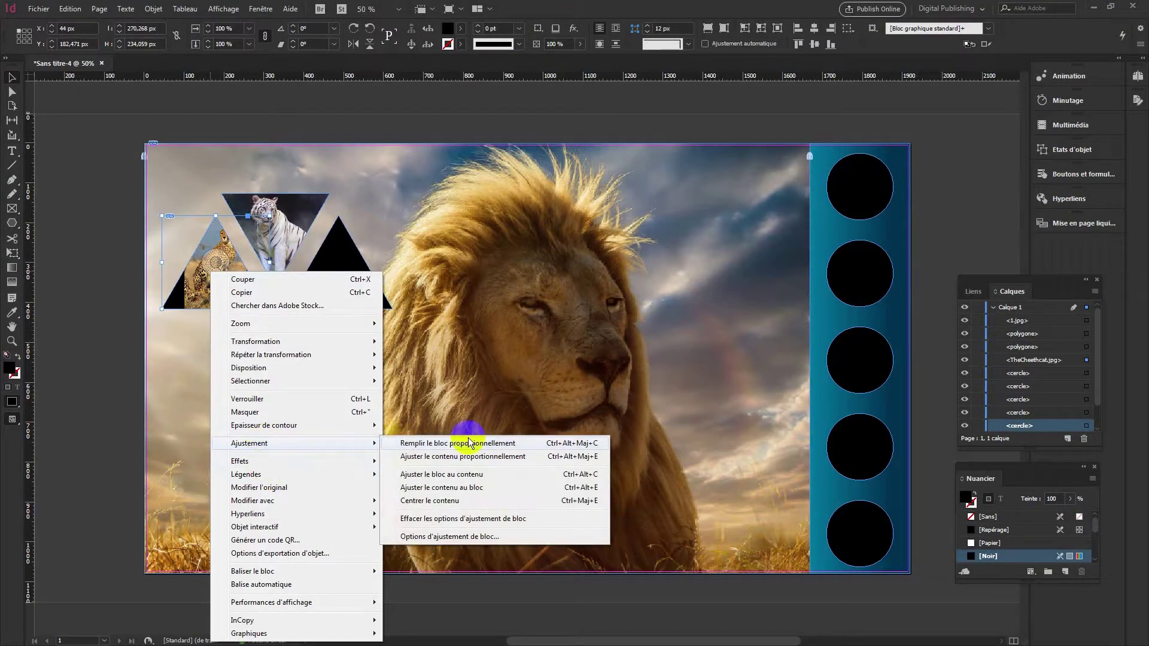
click(458, 440)
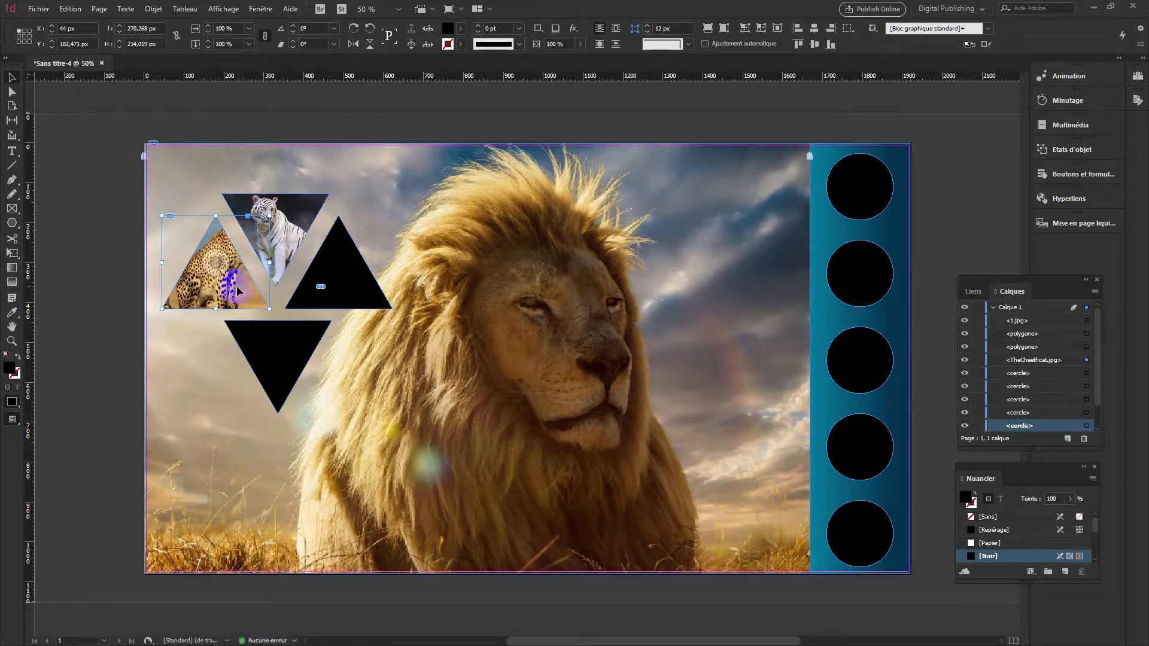
Step: Reposition the cheetah picture inside the left triangle and delete it from the frame
click(12, 92)
drag(206, 272, 227, 291)
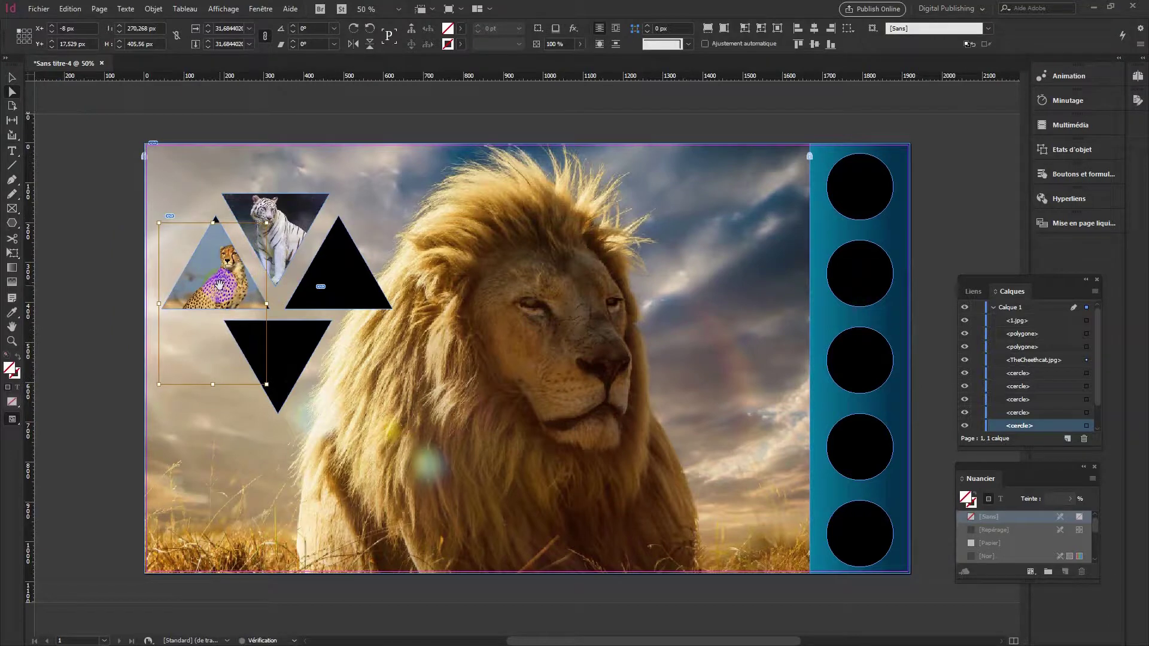
key(Delete)
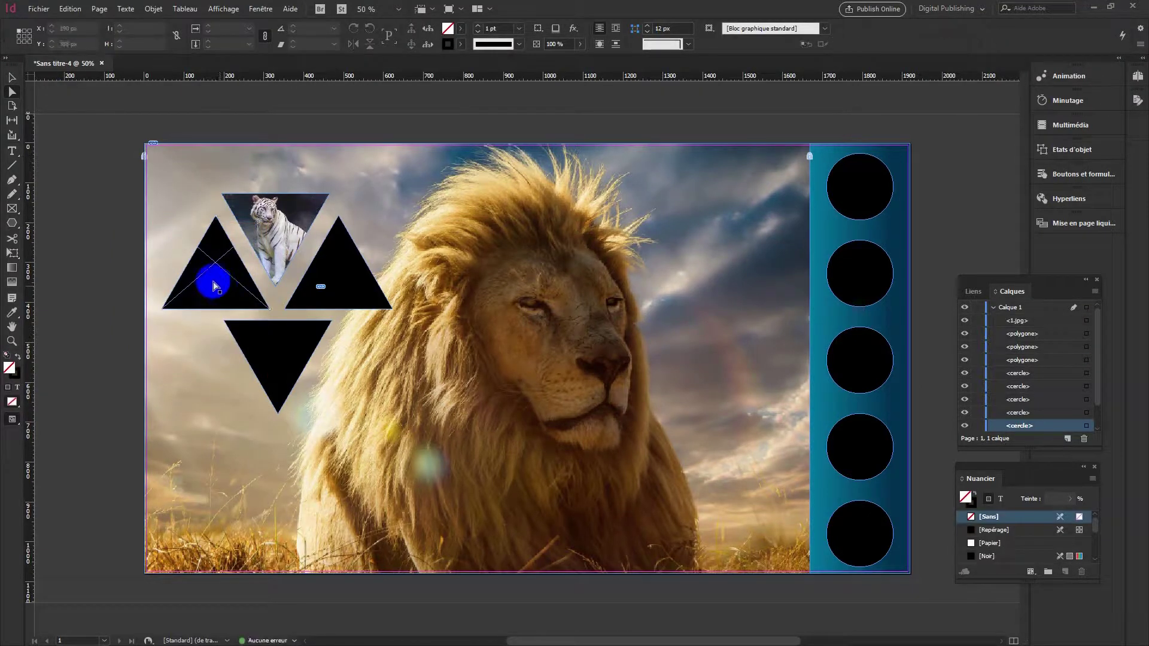
Step: Try to place the a77fe6... lioness picture on the left triangle without the frame selected, and undo the placement
click(38, 8)
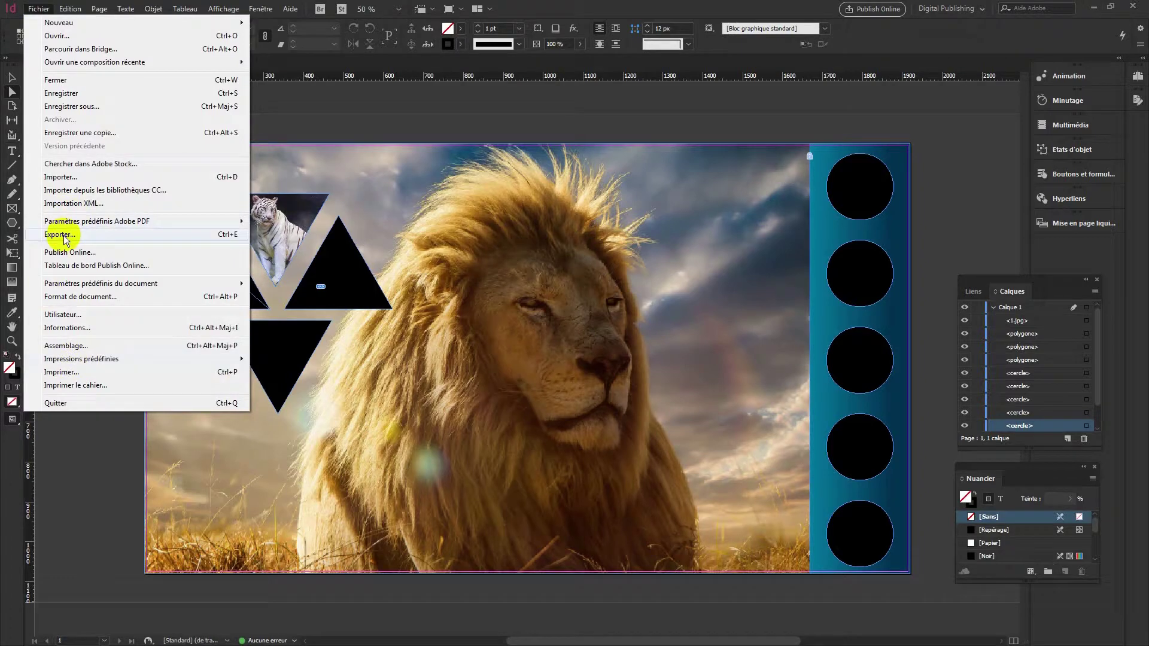
click(55, 177)
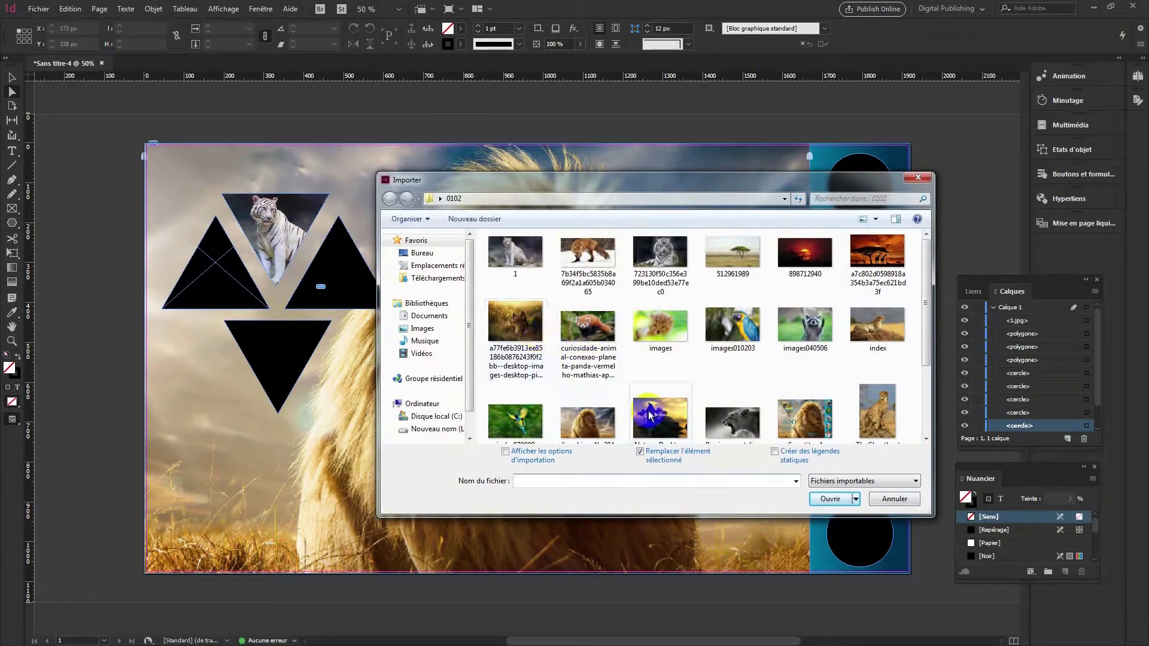
click(599, 359)
click(542, 381)
click(830, 498)
click(179, 257)
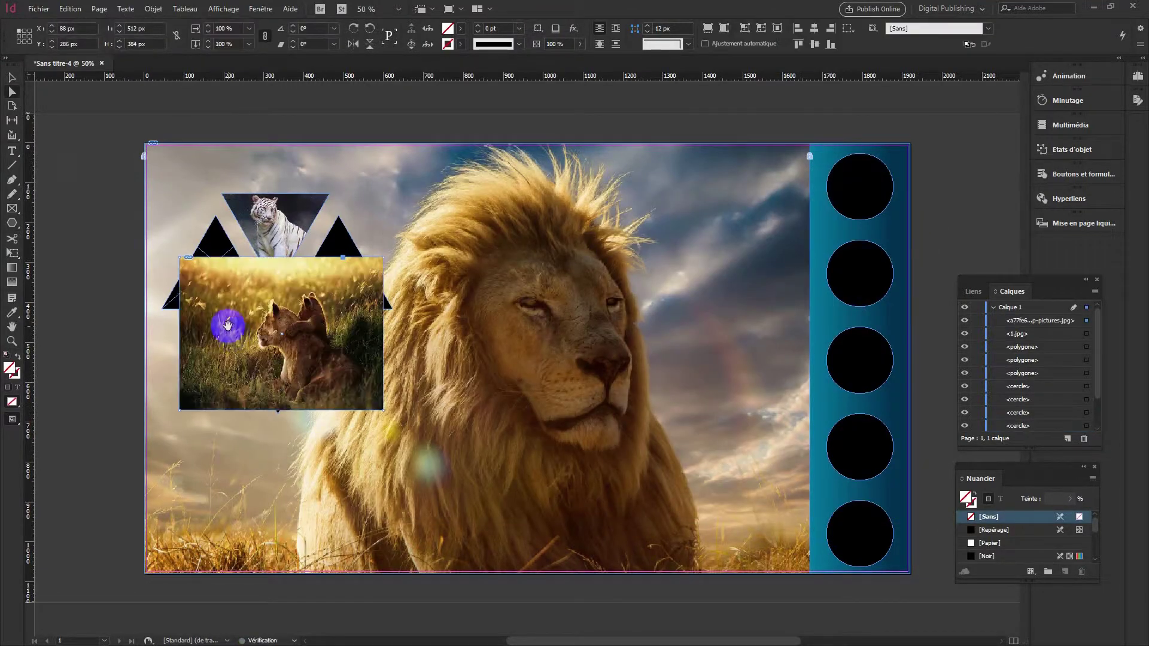
key(ctrl+z)
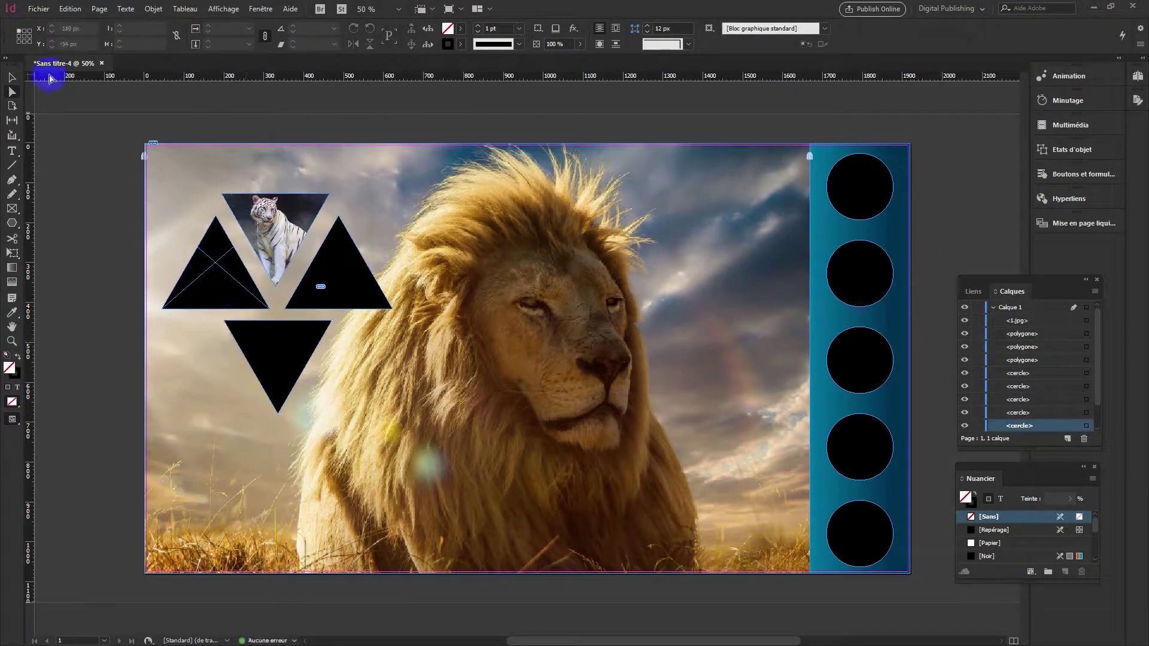
Step: Place the a77fe6... lioness picture inside the left upright triangle
click(12, 77)
click(206, 270)
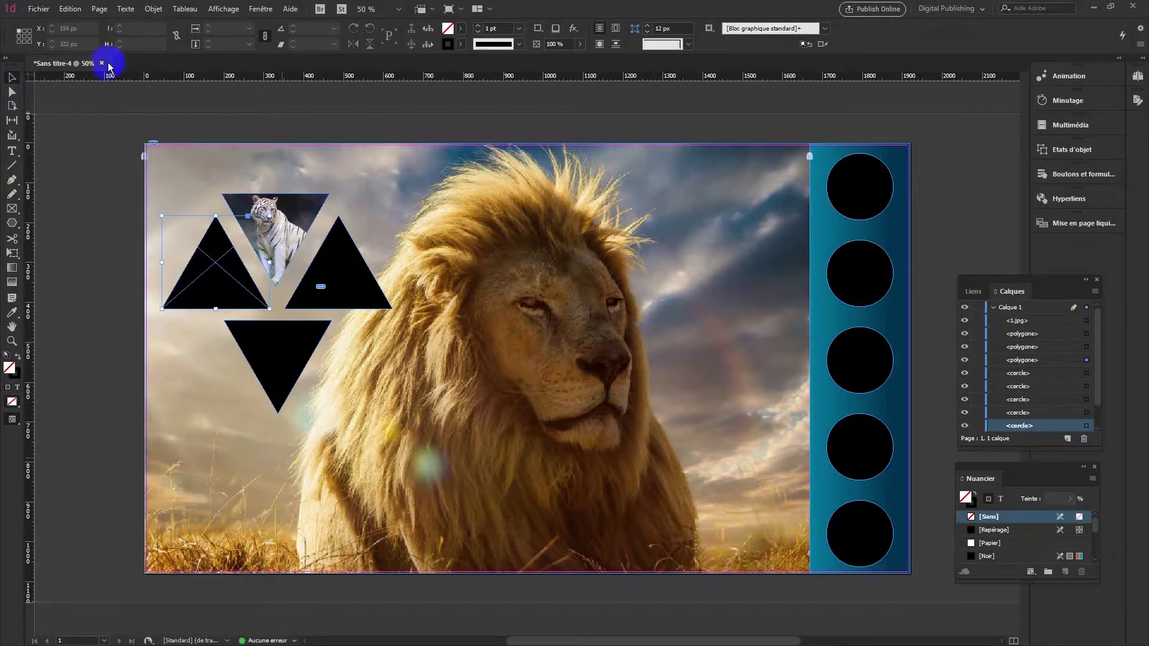
click(39, 9)
click(58, 178)
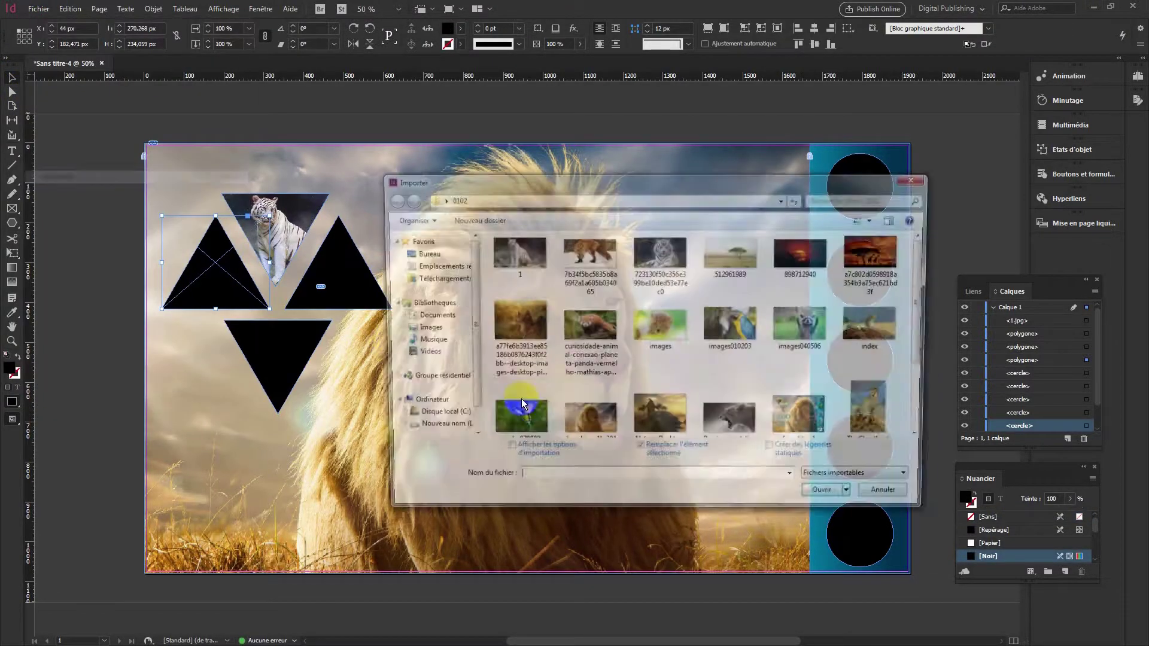
click(830, 498)
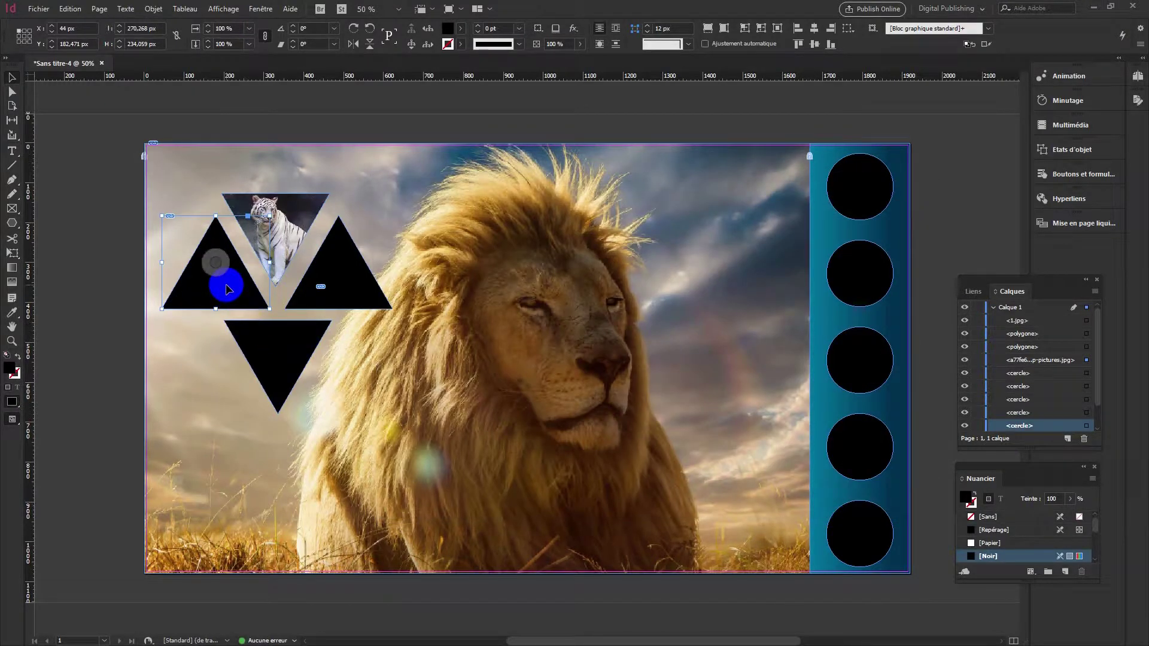
Step: Fill the left triangle's frame proportionally with the lioness picture and shift the picture left within it
right_click(226, 290)
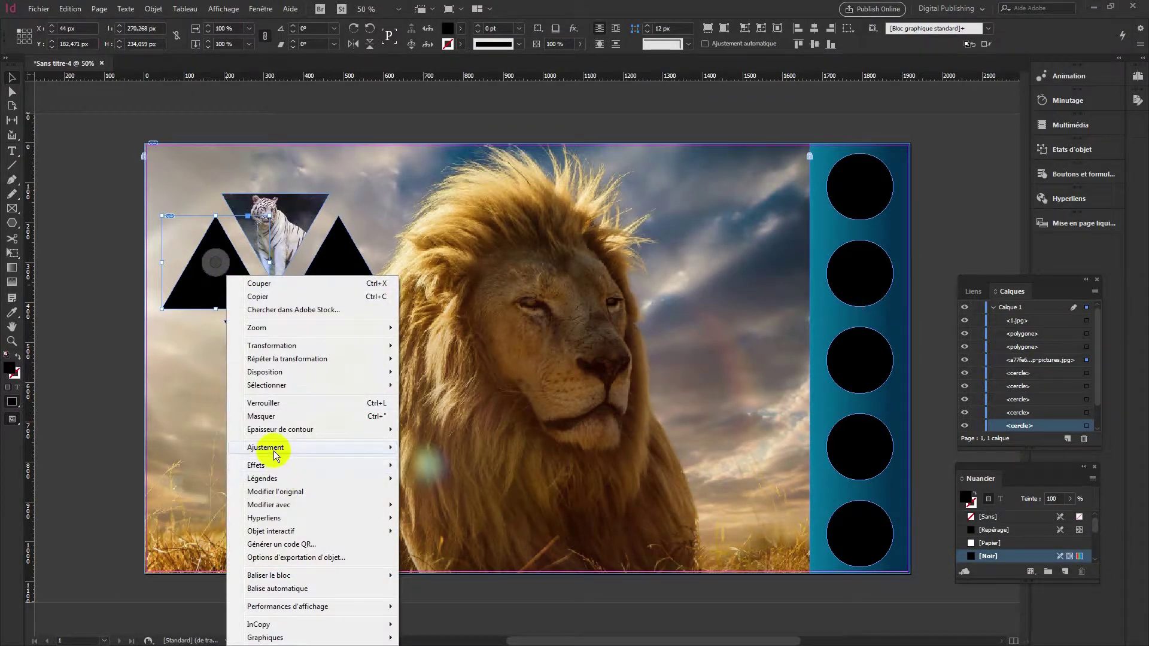
mouse_move(290, 449)
click(485, 461)
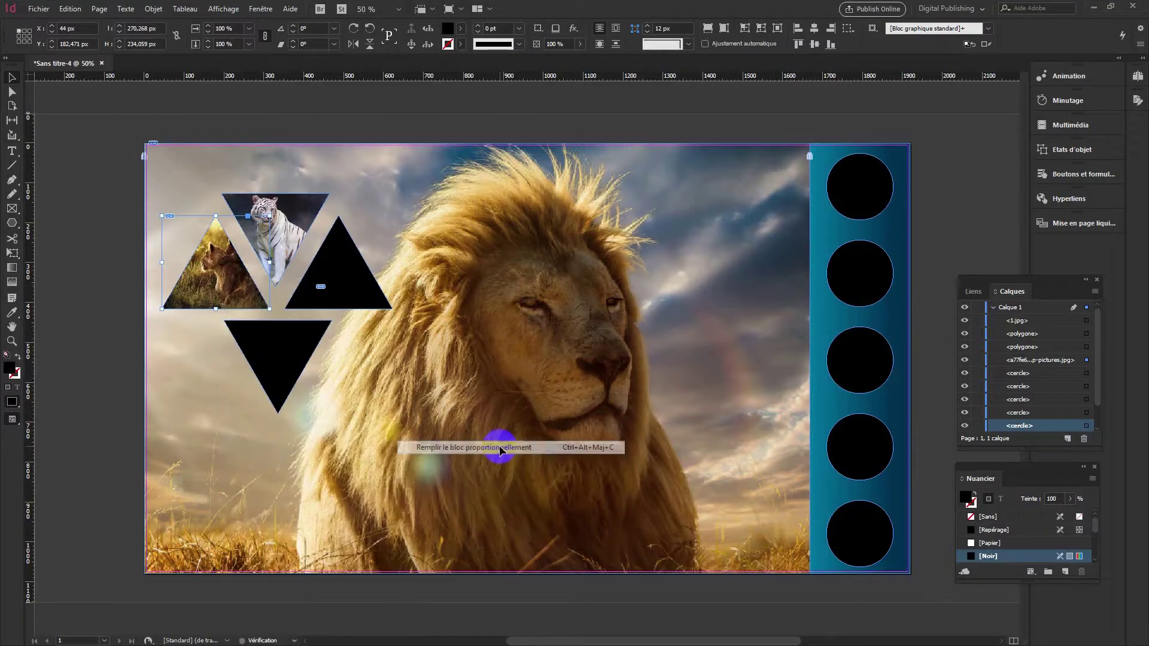
click(14, 93)
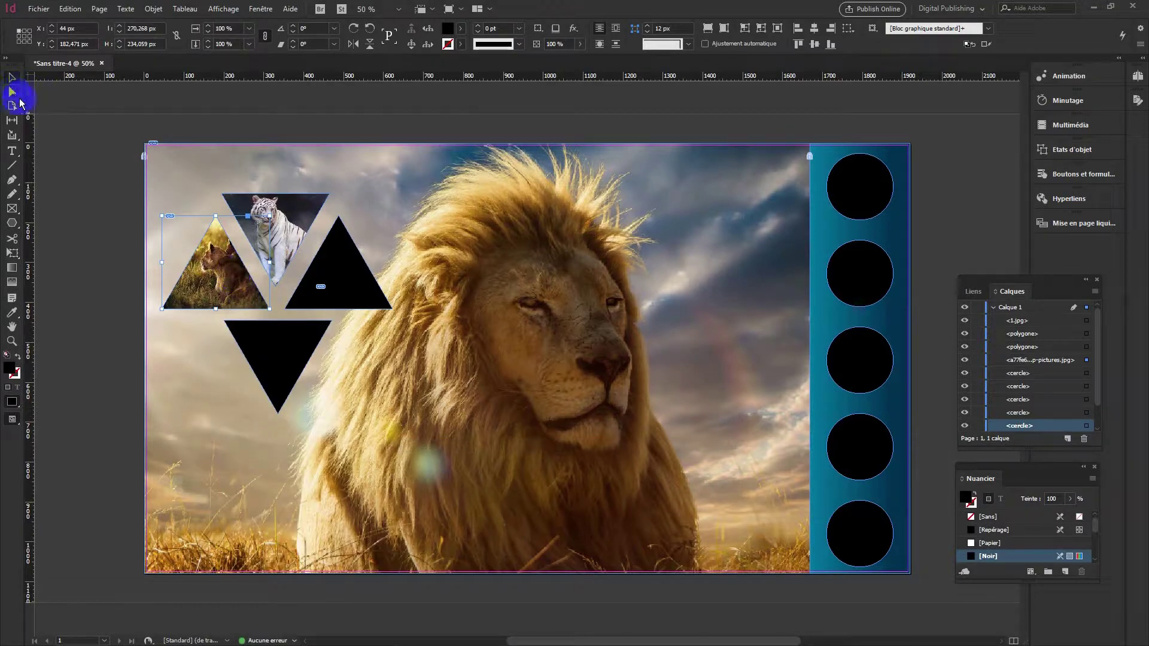
click(226, 297)
click(231, 290)
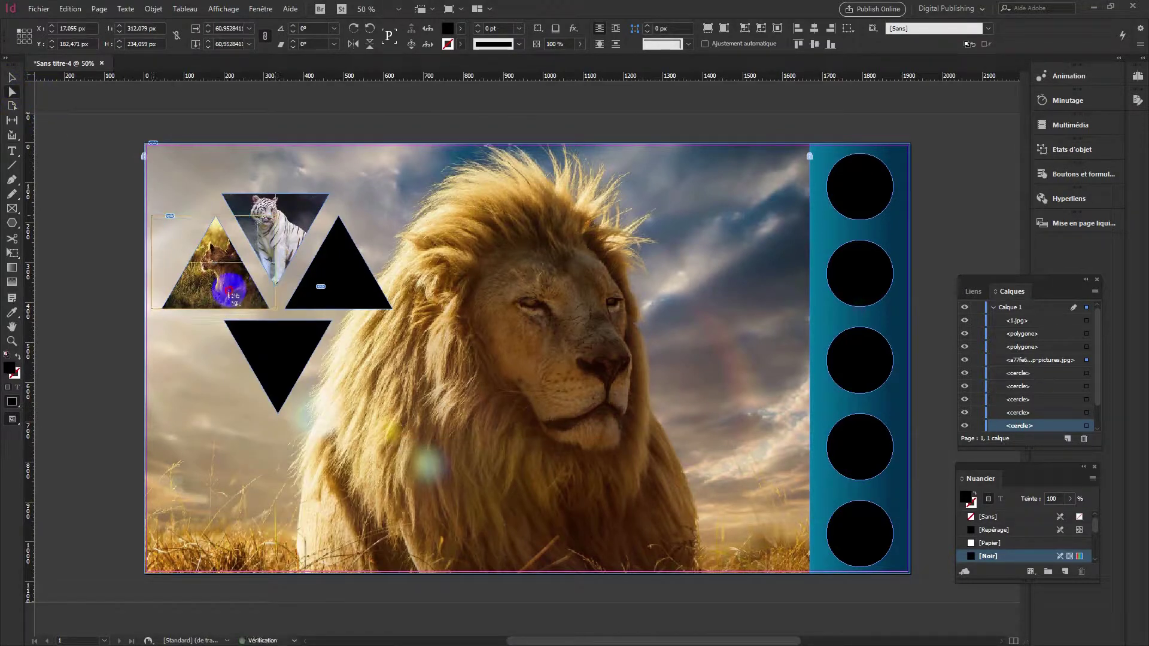
drag(229, 290, 237, 286)
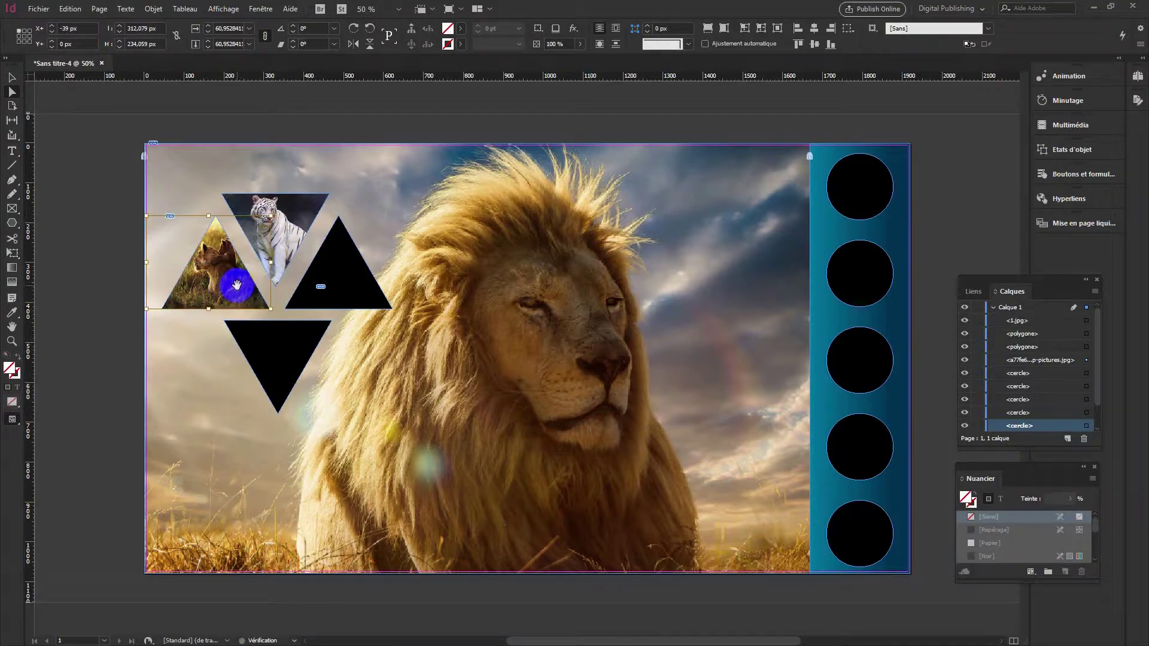
click(12, 77)
click(111, 241)
Step: Place the cheetah picture index.jpg inside the right upright triangle
click(328, 285)
click(38, 9)
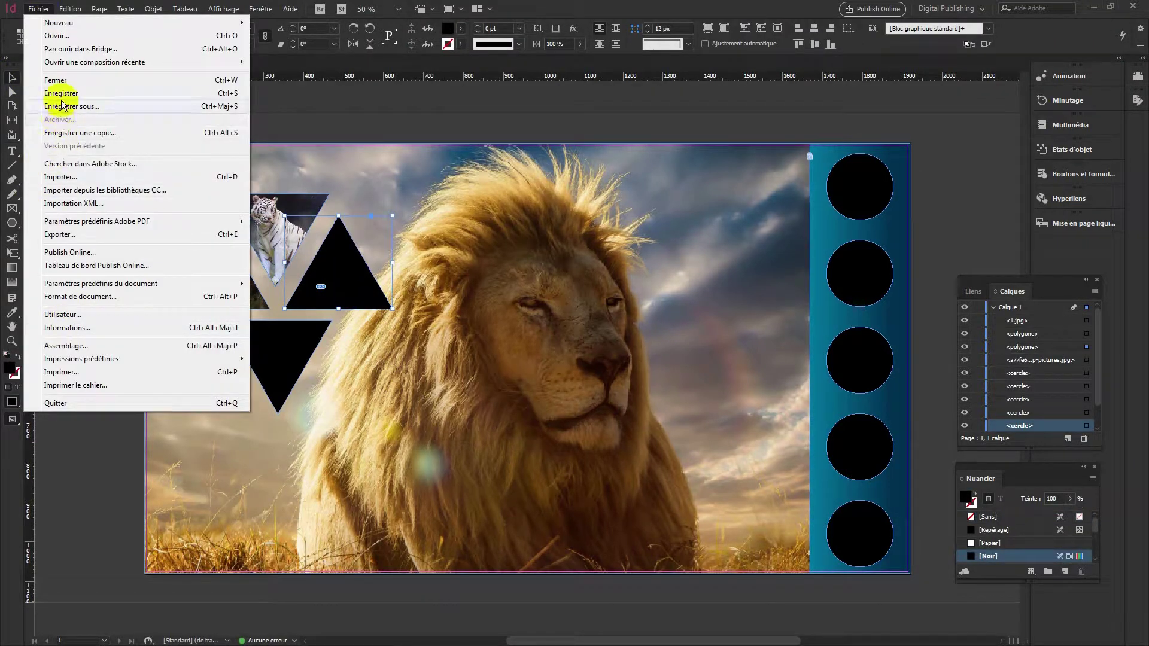
click(60, 177)
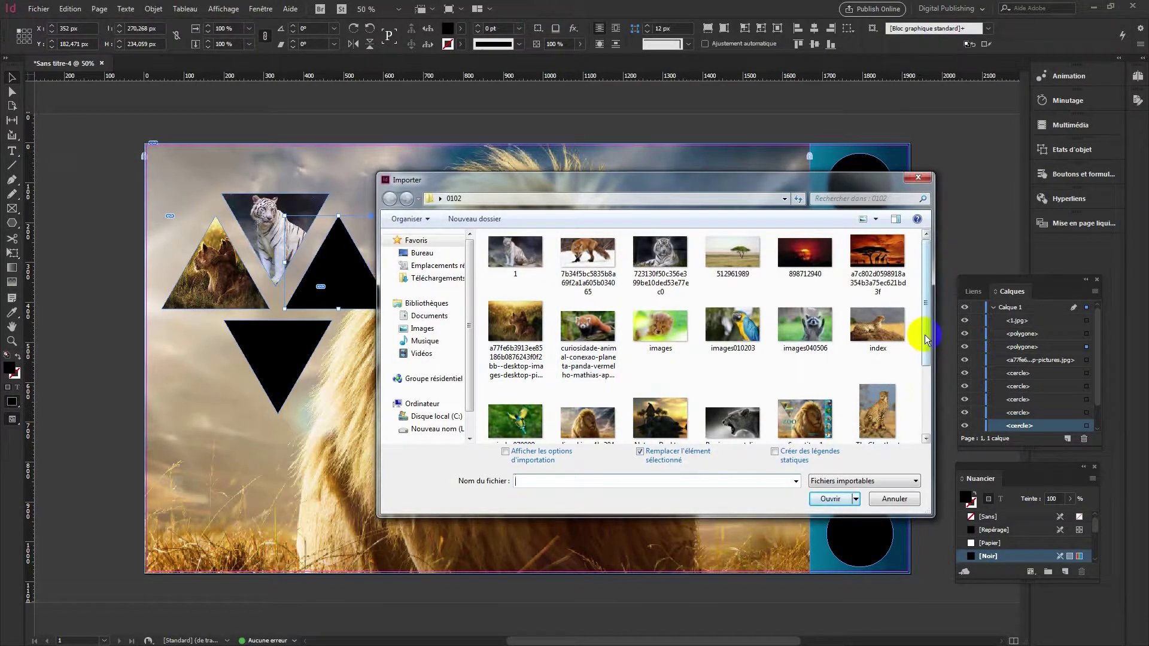
drag(925, 337, 925, 342)
click(886, 320)
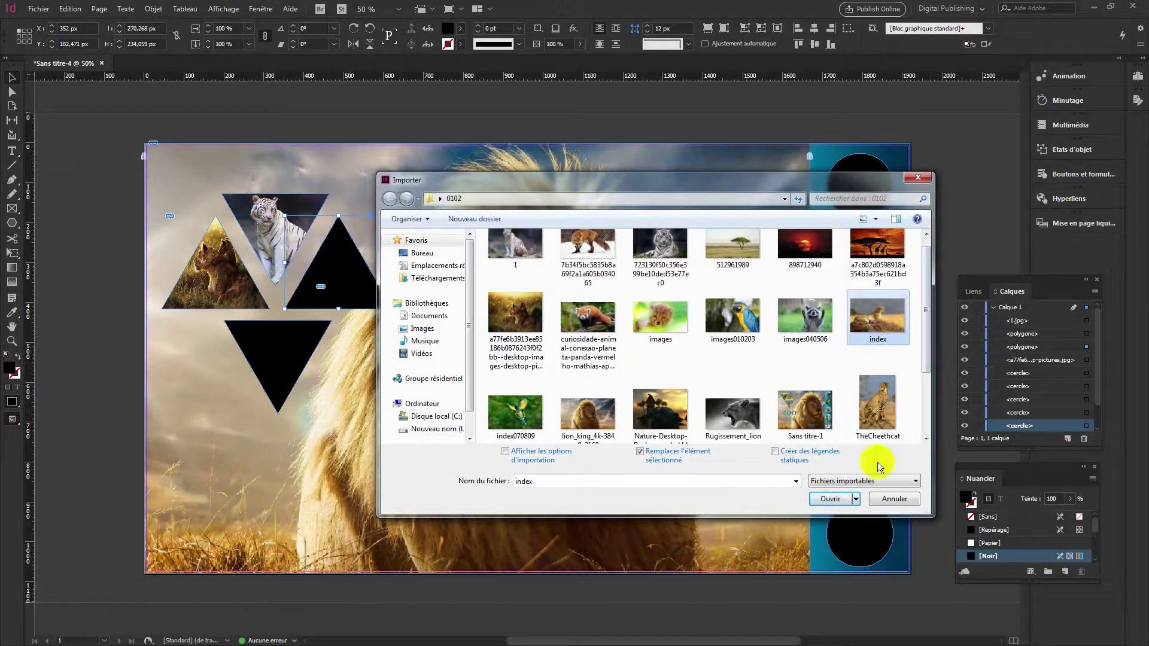
click(832, 498)
Step: Fill the right triangle's frame proportionally with the cheetah picture and shift the picture slightly left within it
right_click(350, 290)
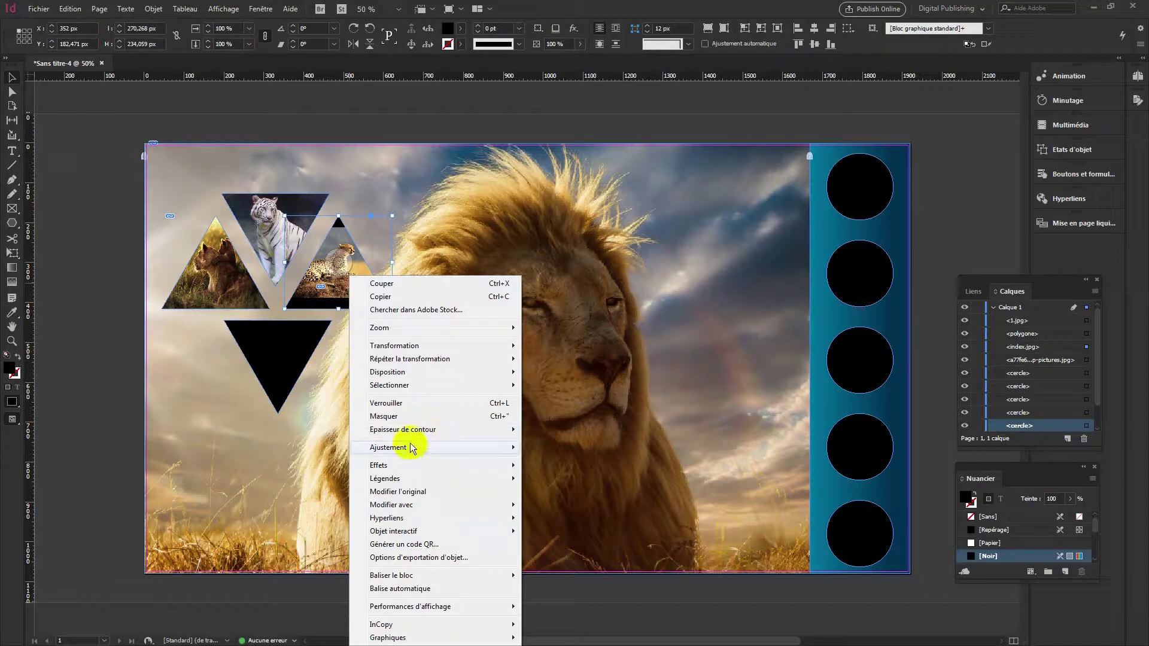
mouse_move(411, 448)
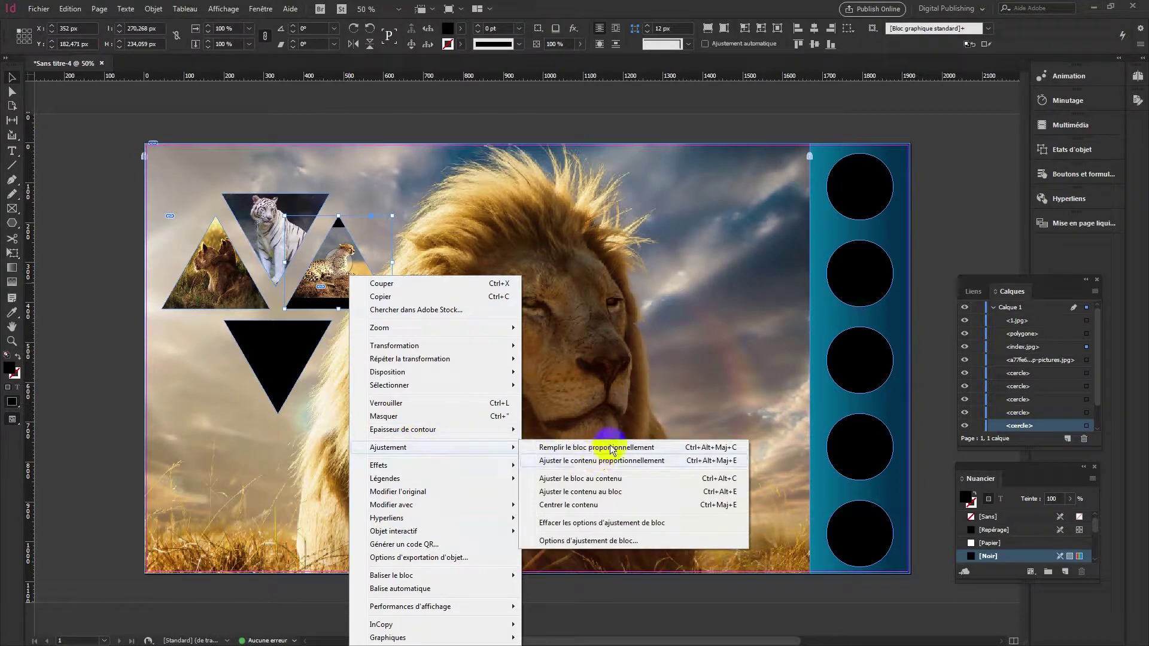
click(583, 448)
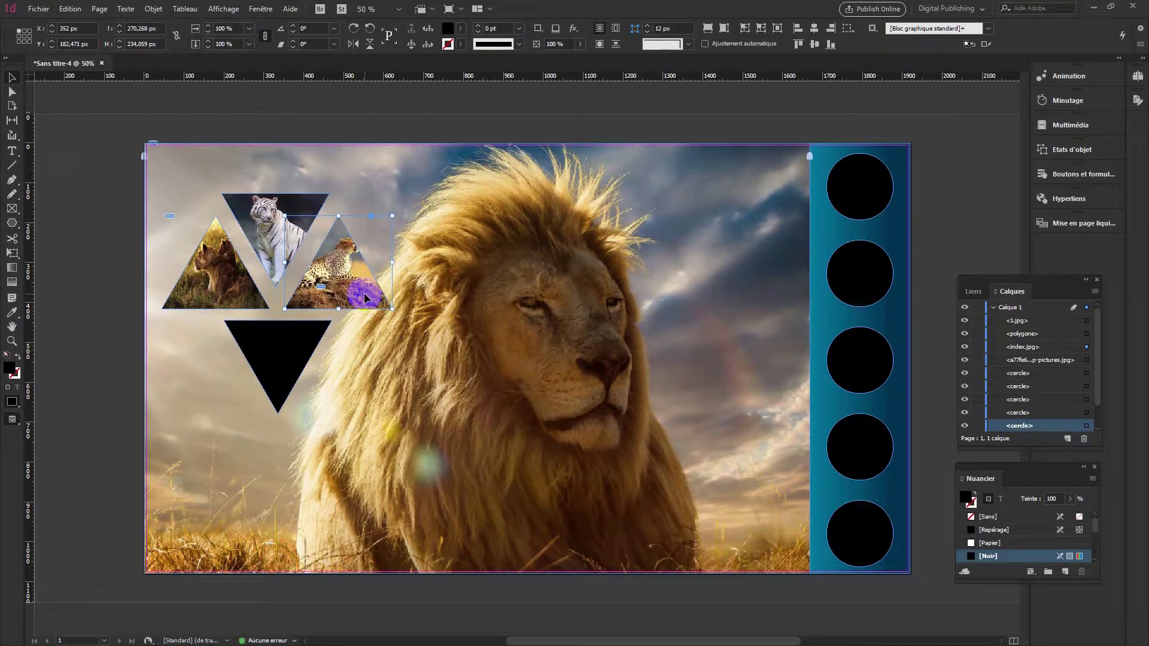
click(10, 91)
click(336, 290)
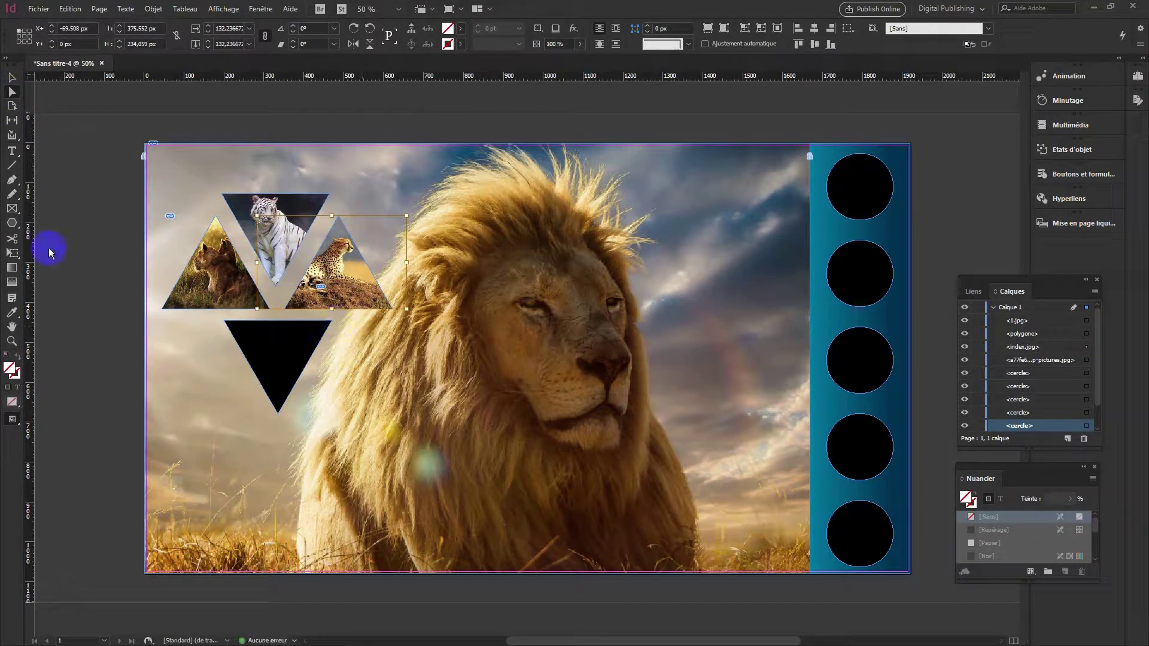
click(82, 398)
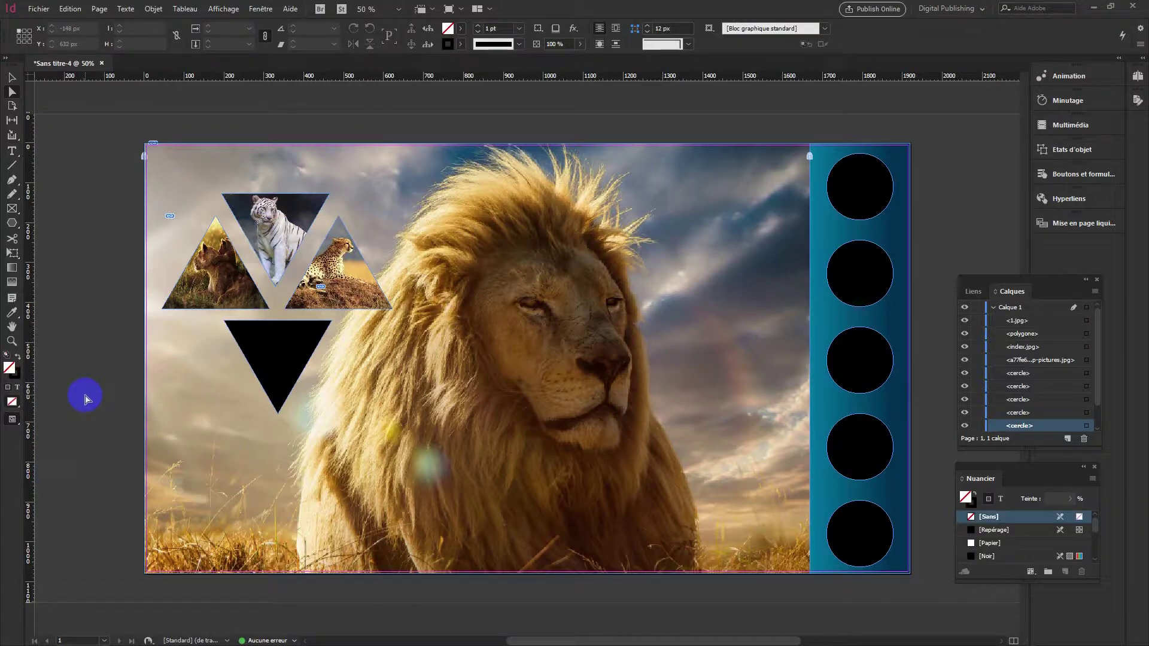
Step: Place the raccoon picture images040506.jpg inside the topmost circle of the gradient band
click(856, 191)
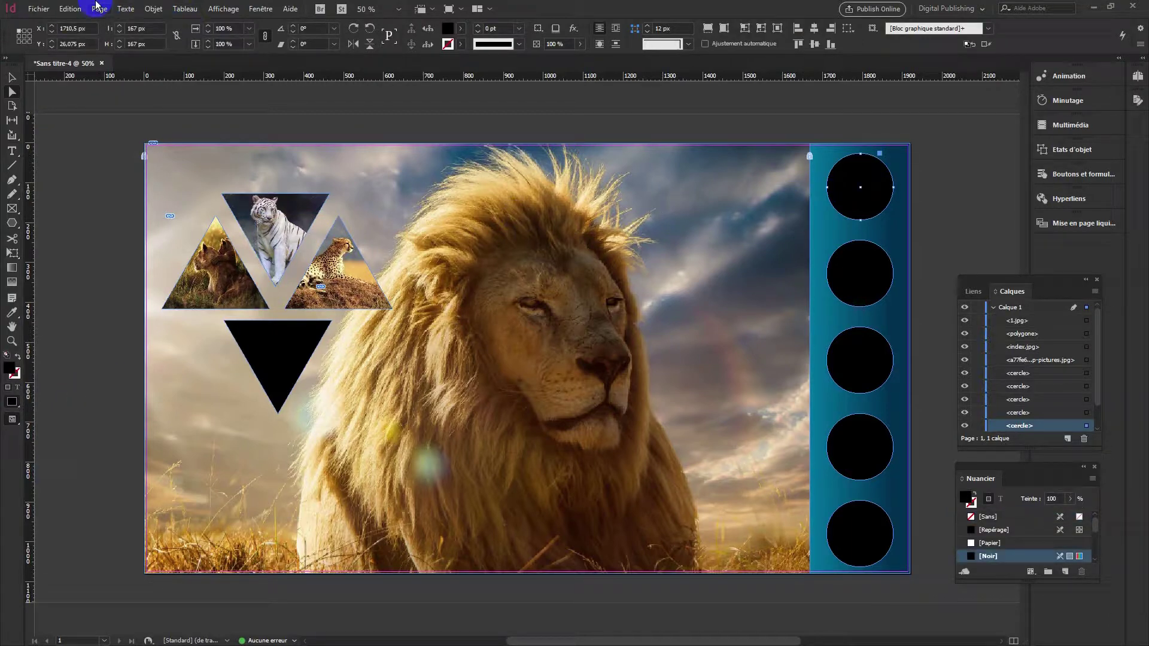
click(11, 78)
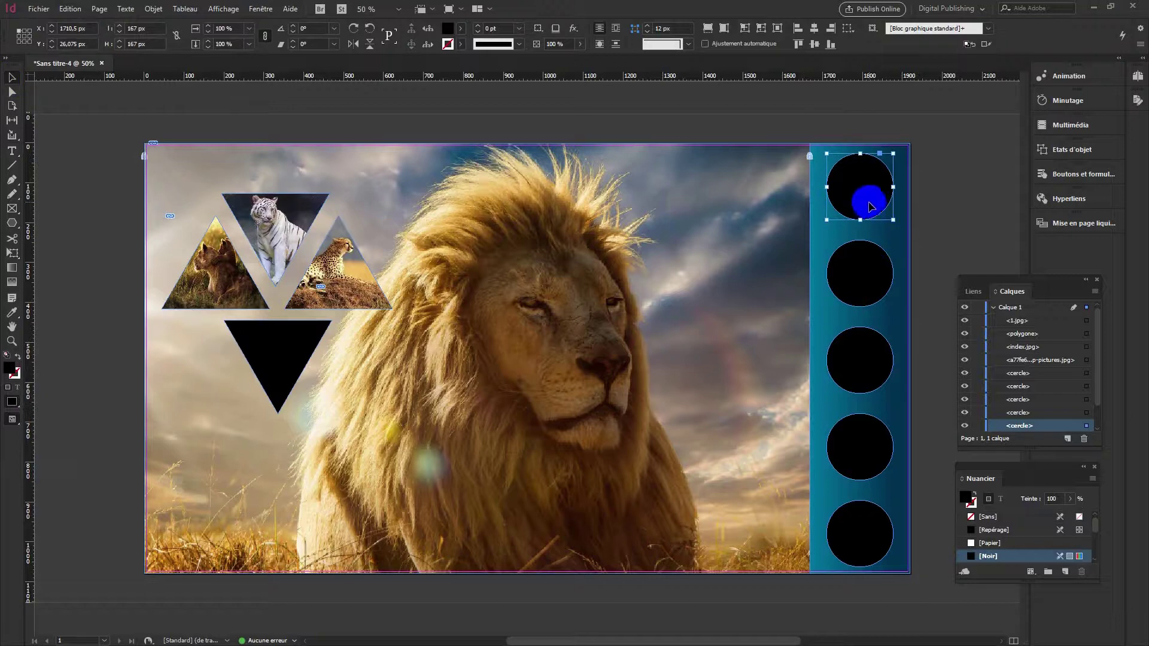
click(38, 8)
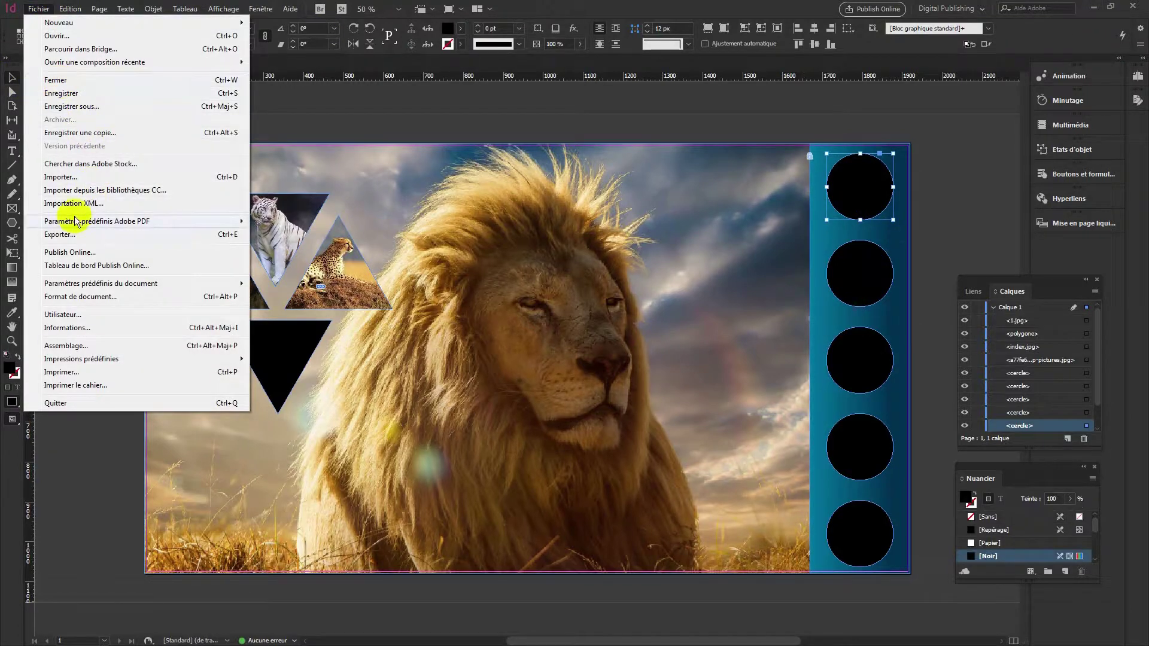
click(56, 178)
click(817, 350)
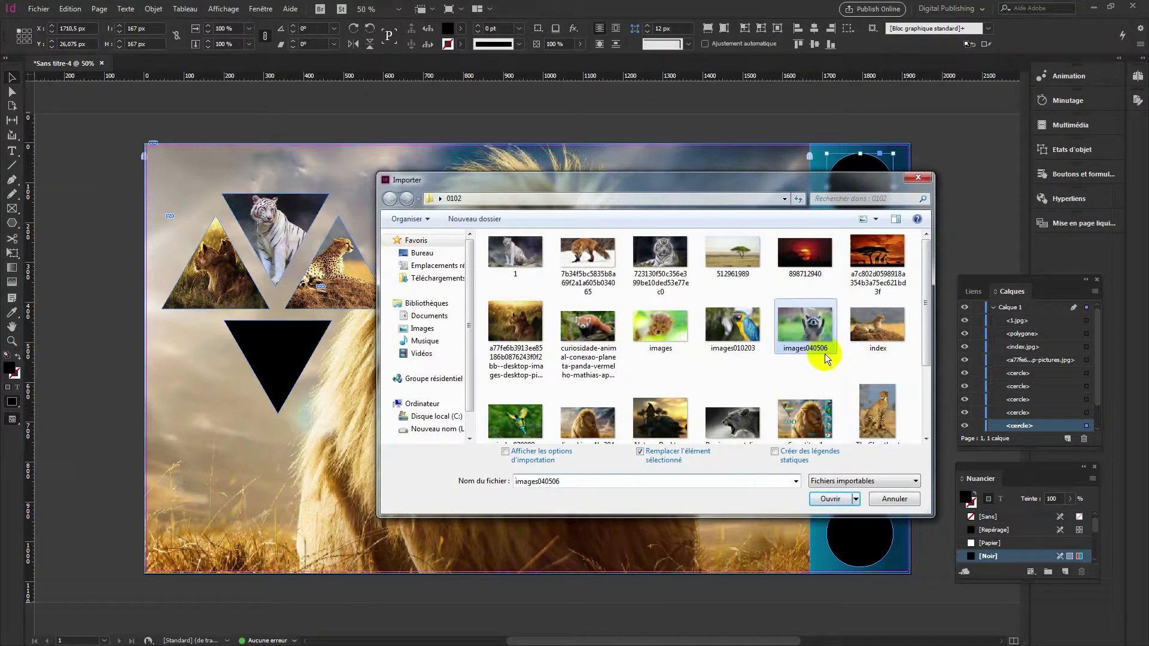
click(841, 508)
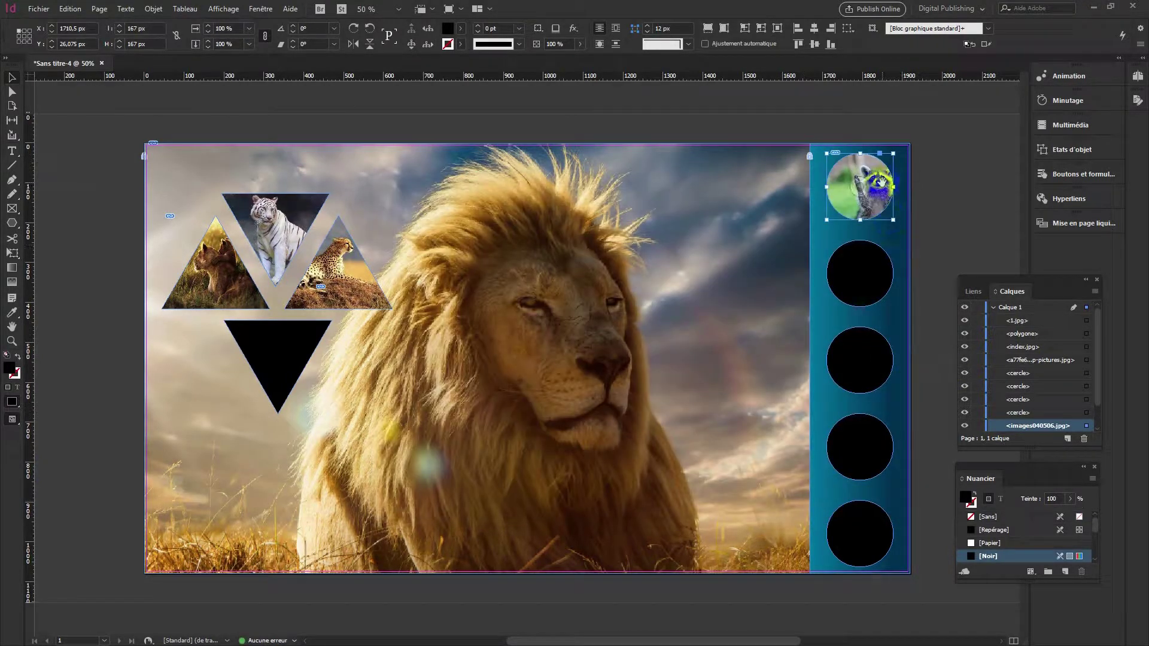
Step: Reposition the raccoon picture so its face is centred in the topmost circle
click(12, 91)
click(864, 197)
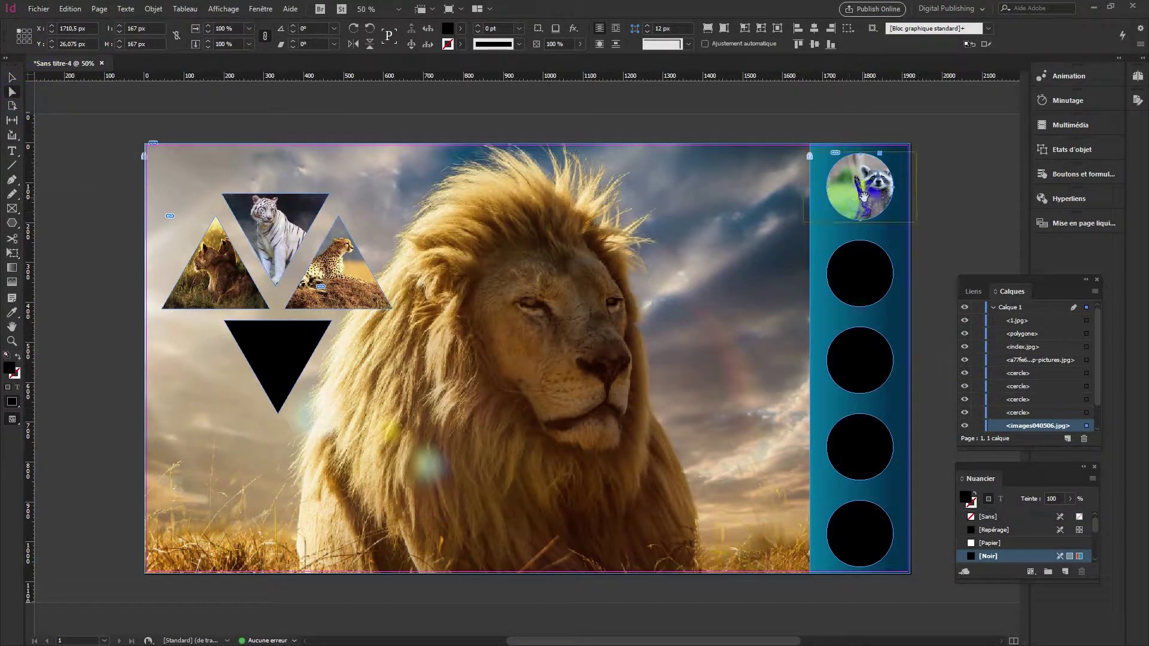
click(863, 197)
drag(866, 196, 854, 197)
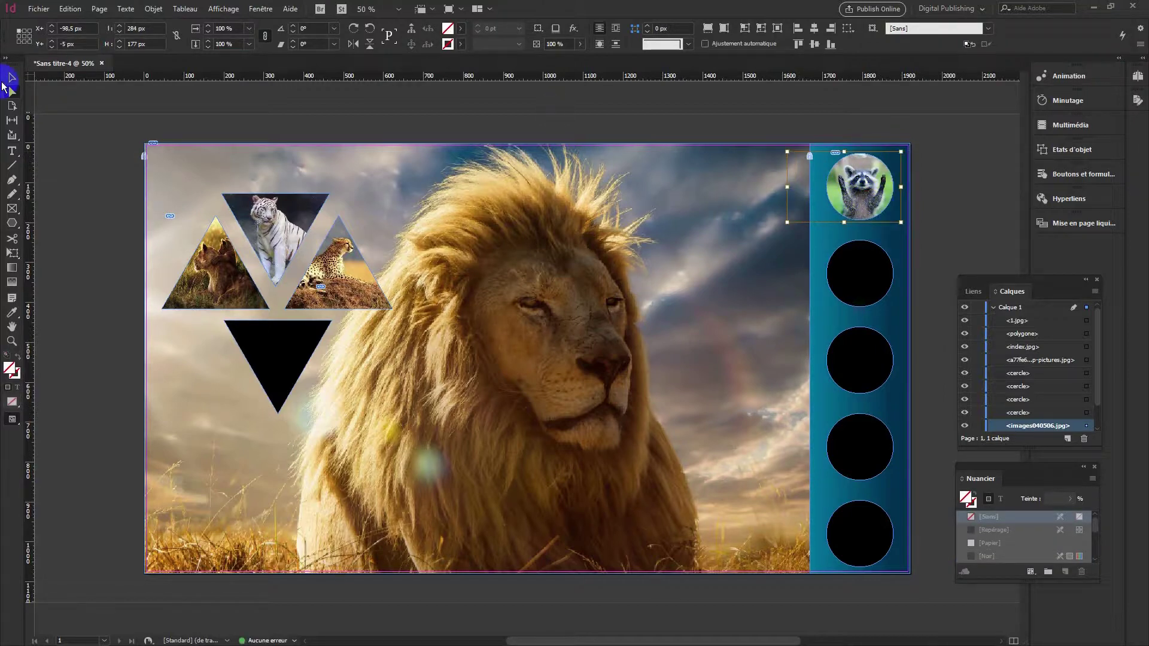
click(13, 78)
click(957, 235)
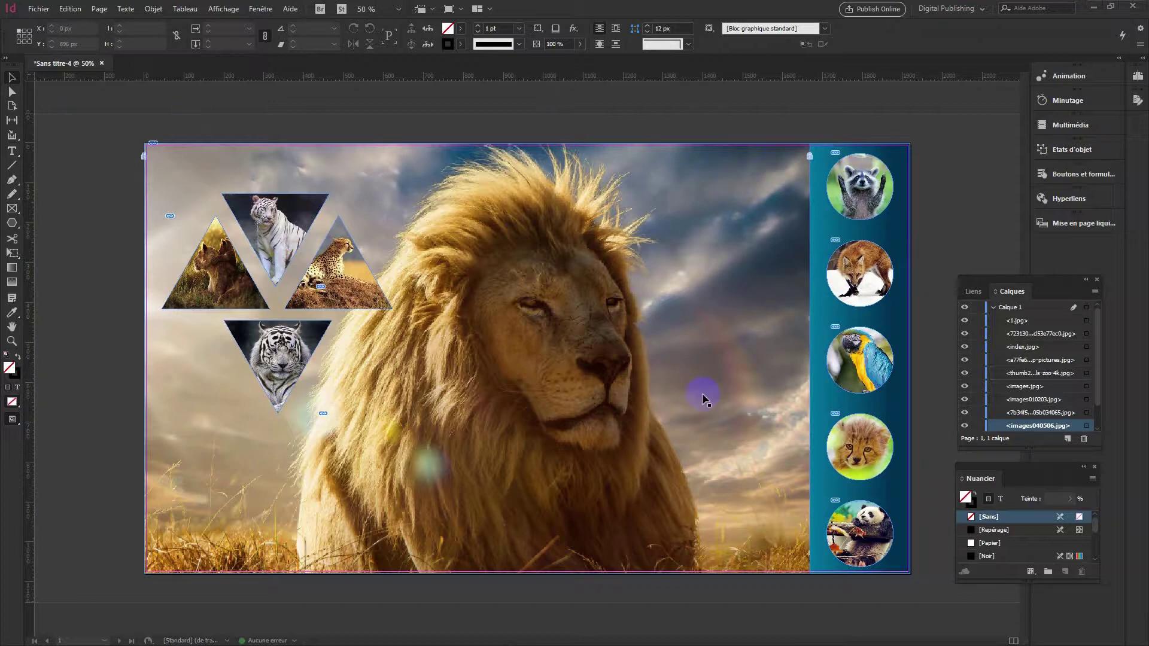
click(274, 358)
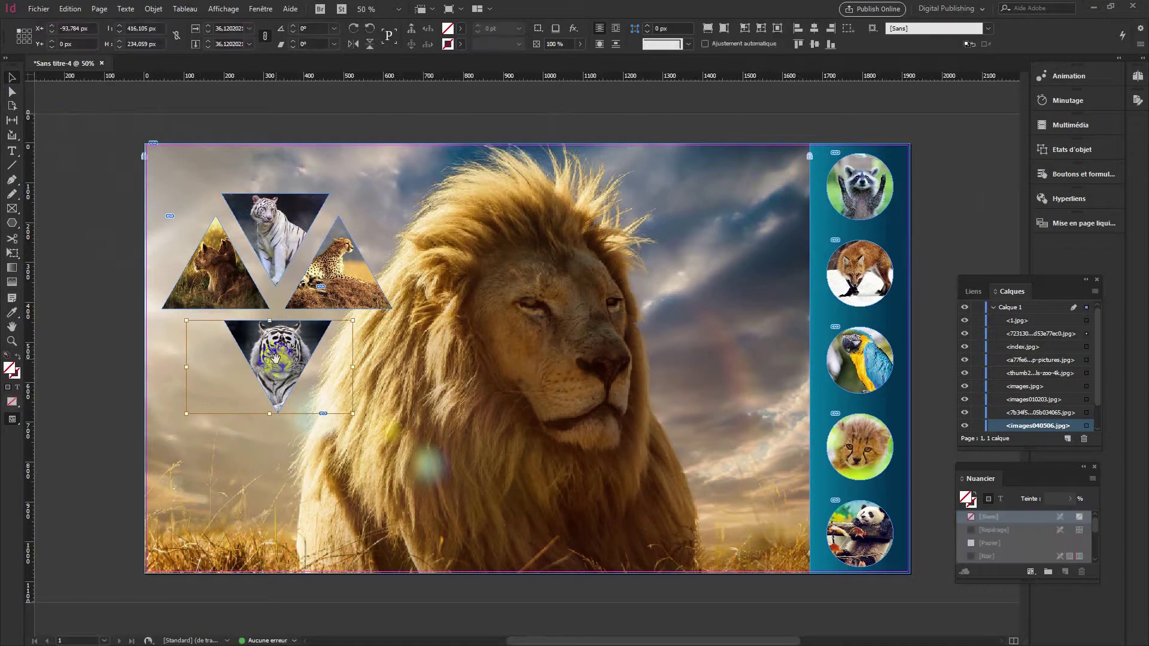
click(26, 72)
double_click(12, 75)
click(615, 359)
click(637, 290)
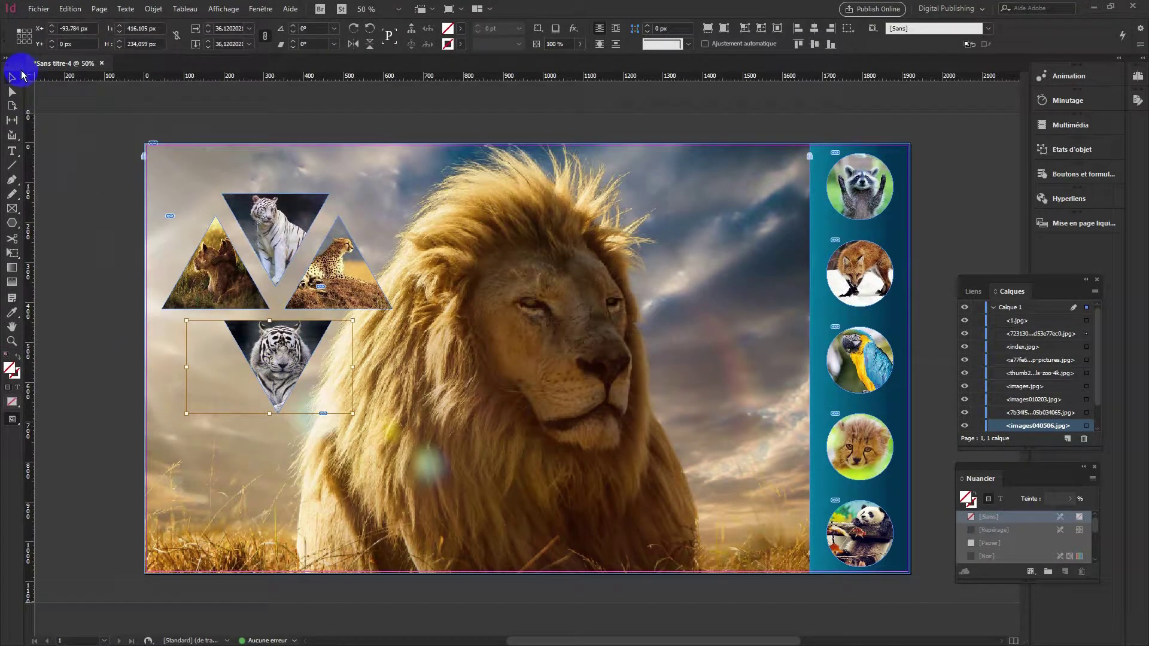
mouse_move(87, 226)
mouse_down()
mouse_move(123, 298)
mouse_move(188, 307)
mouse_up()
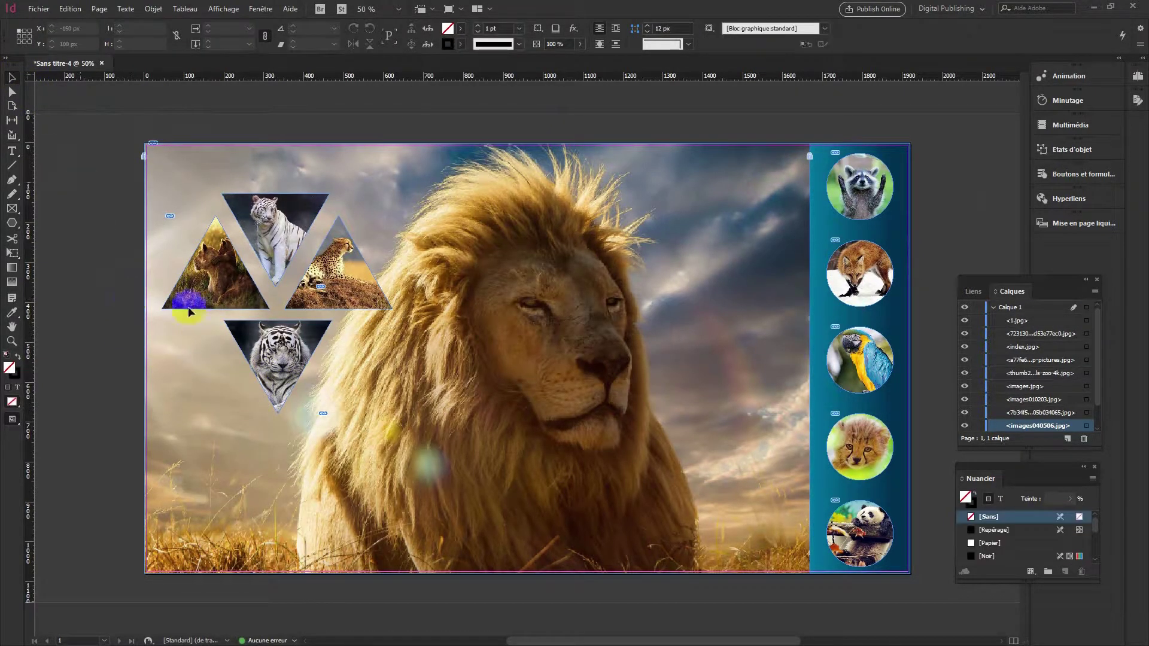
click(261, 352)
shift+click(227, 267)
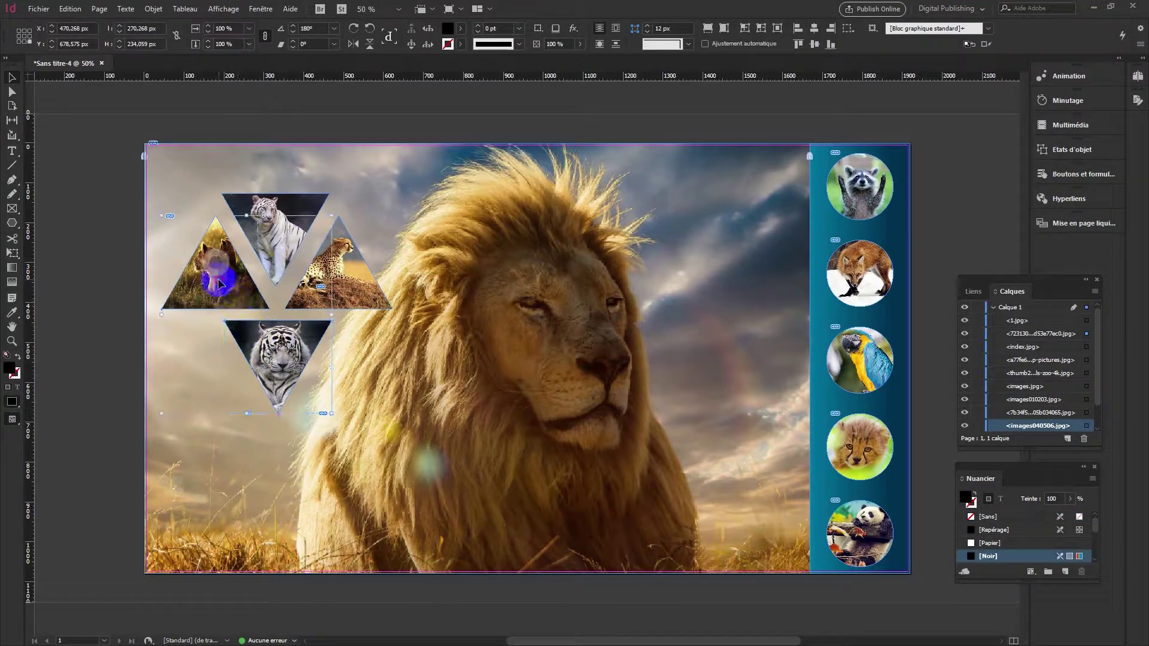
shift+click(278, 240)
click(46, 98)
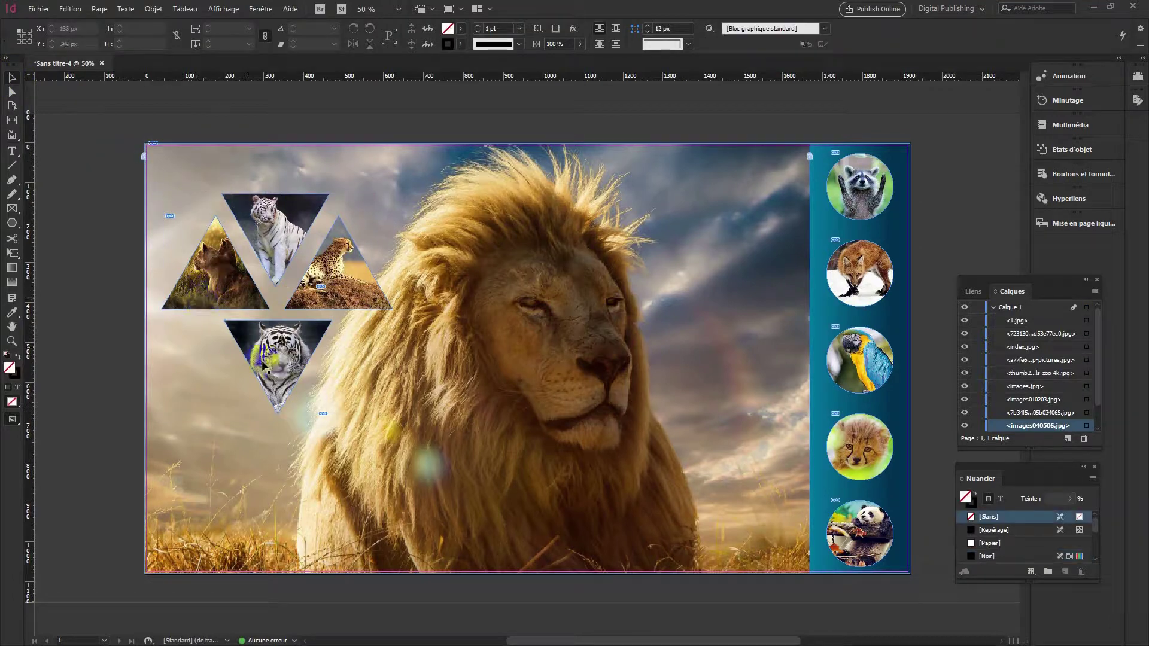
Step: Give all four picture triangles a 6 pt stroke
click(207, 289)
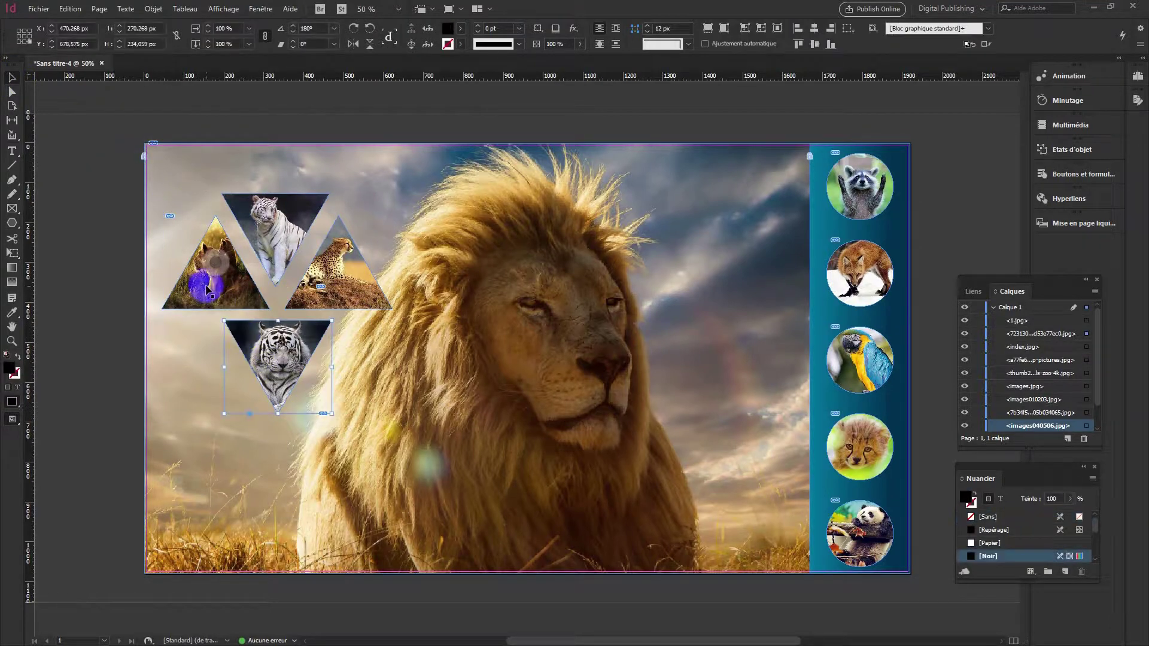
shift+click(175, 293)
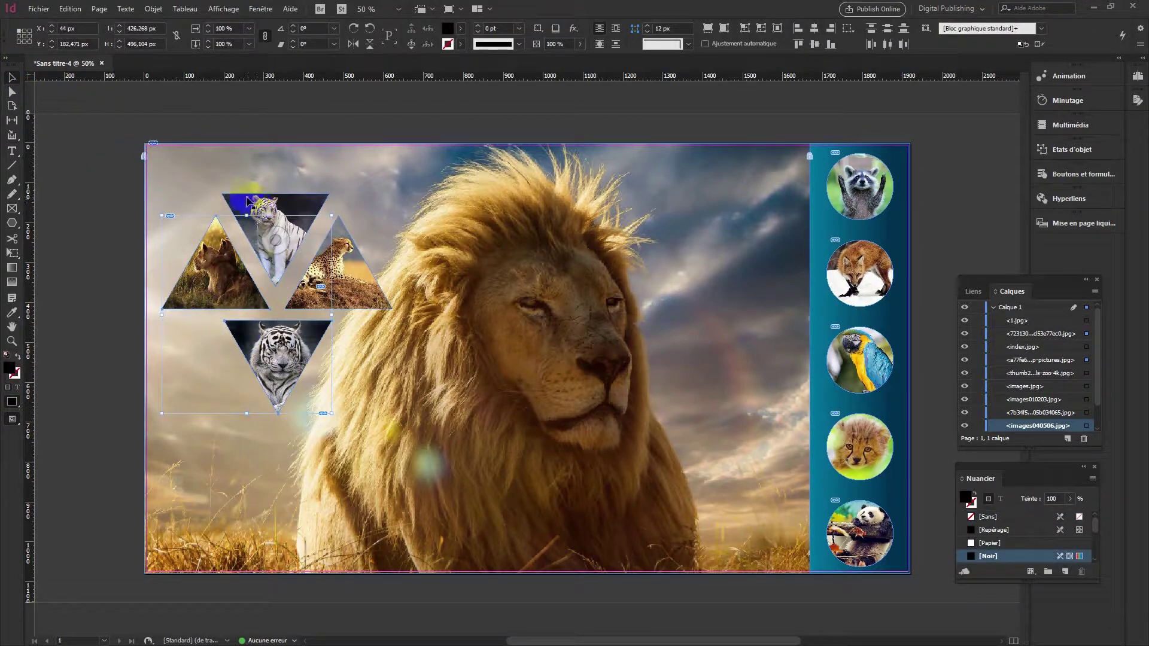
shift+click(365, 258)
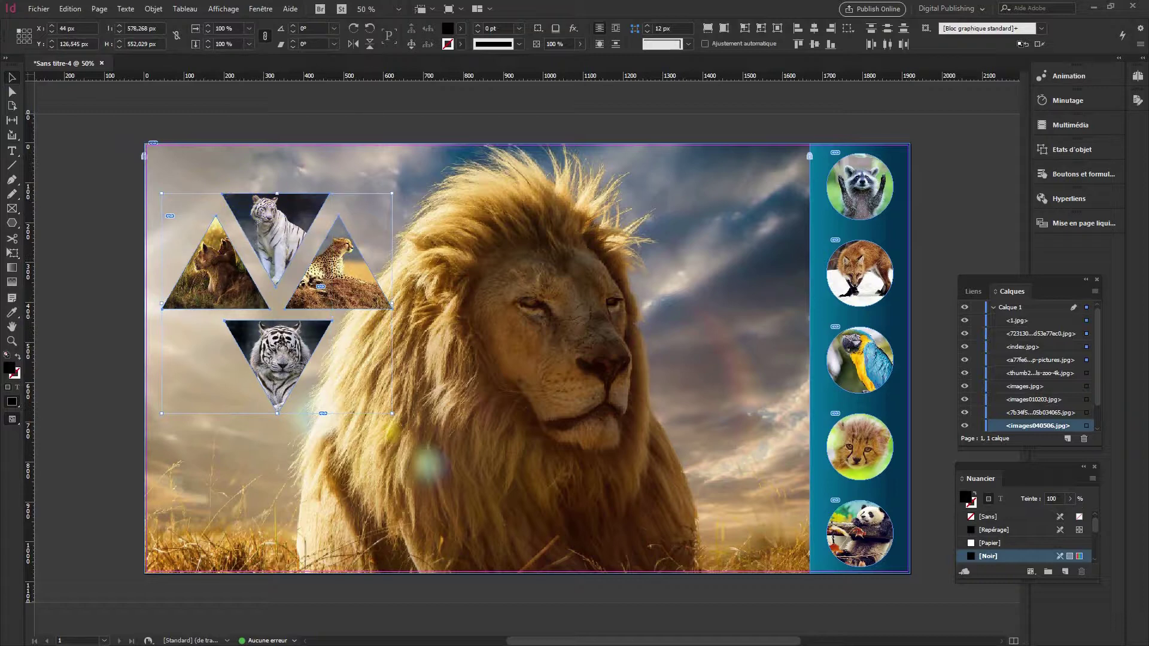
key(F6)
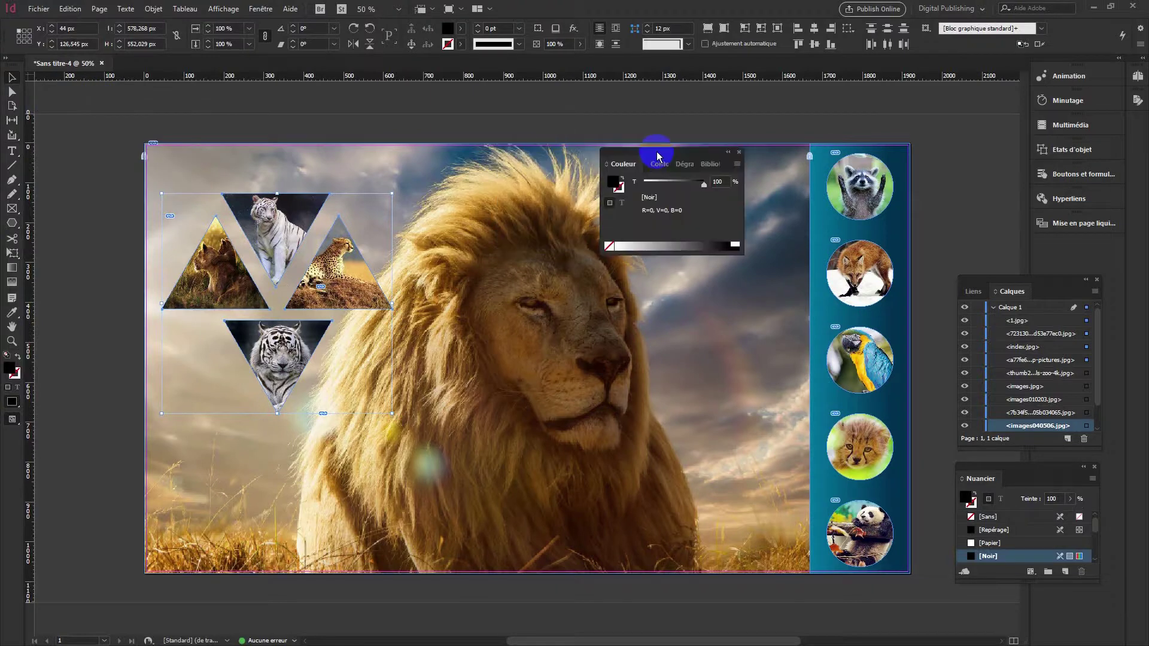
drag(659, 154, 741, 162)
click(743, 172)
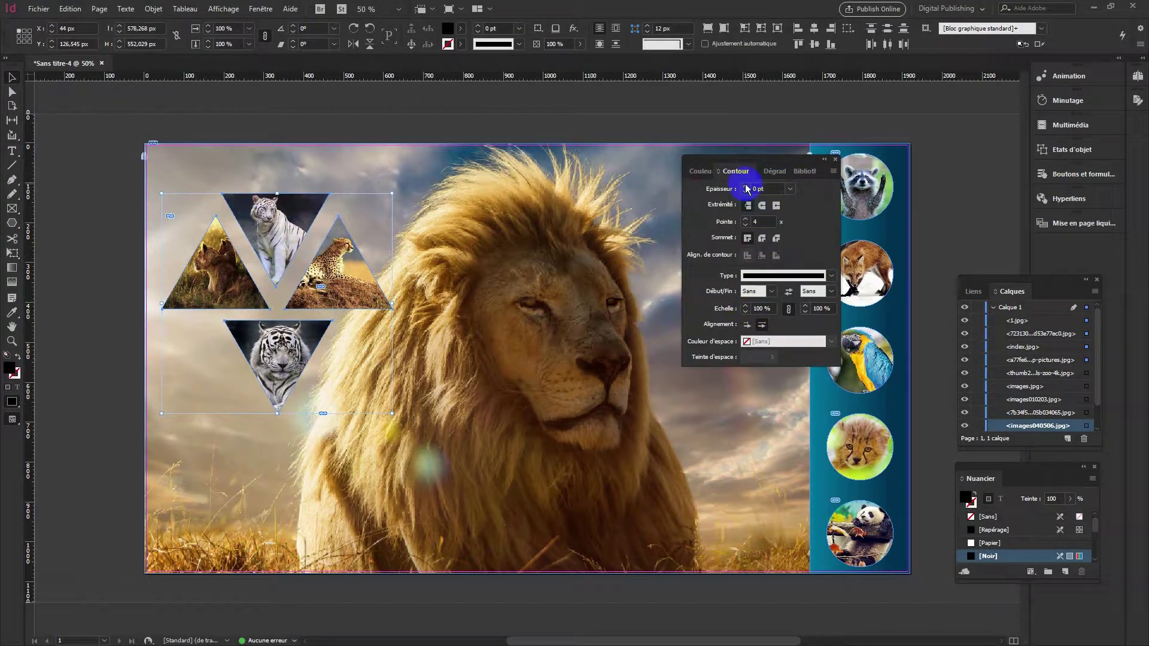
click(747, 187)
click(746, 187)
click(747, 187)
click(746, 187)
click(747, 187)
click(747, 187)
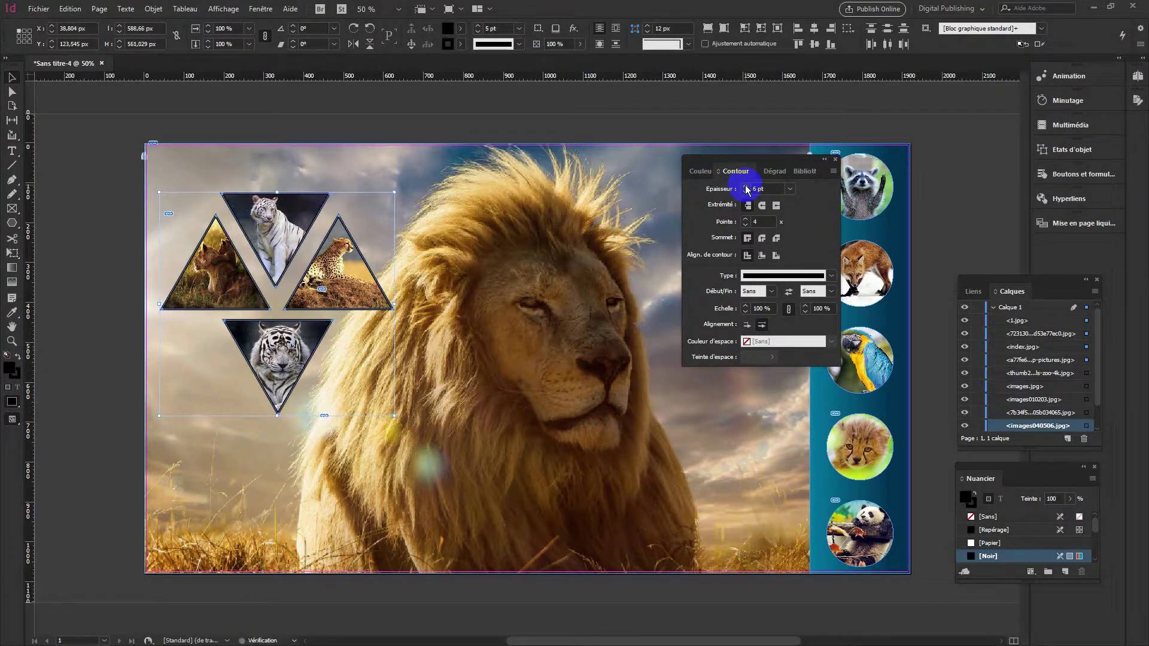
Step: Apply the circle band's blue gradient to the outlines of the four picture triangles, leaving their fill empty
click(746, 187)
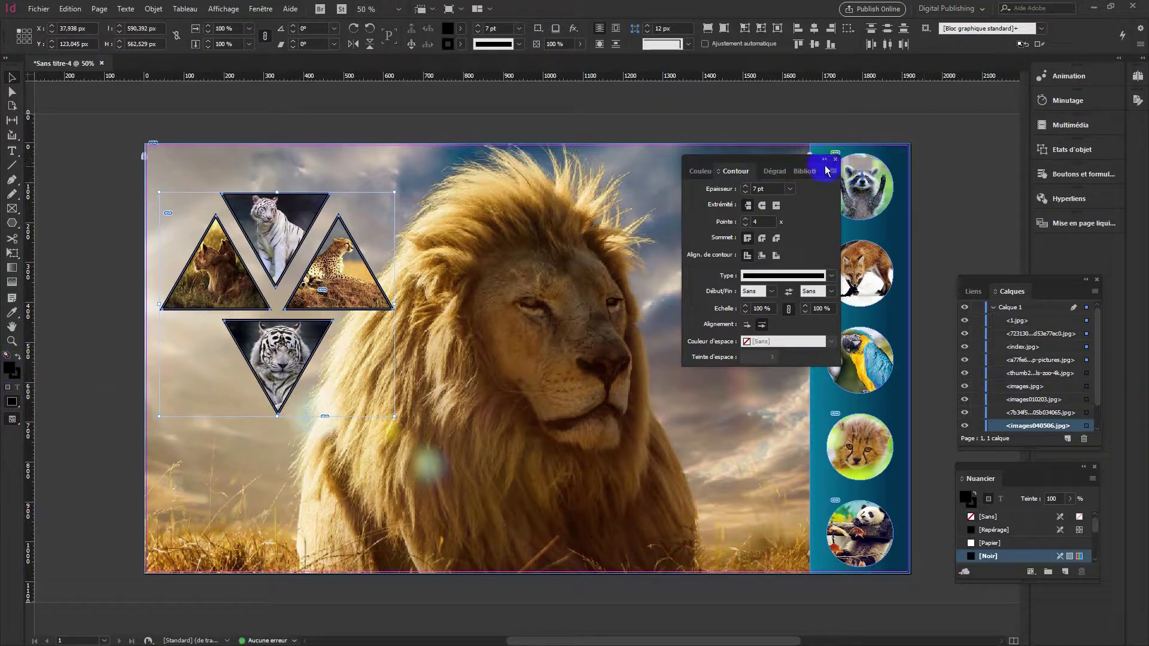
click(892, 222)
click(751, 190)
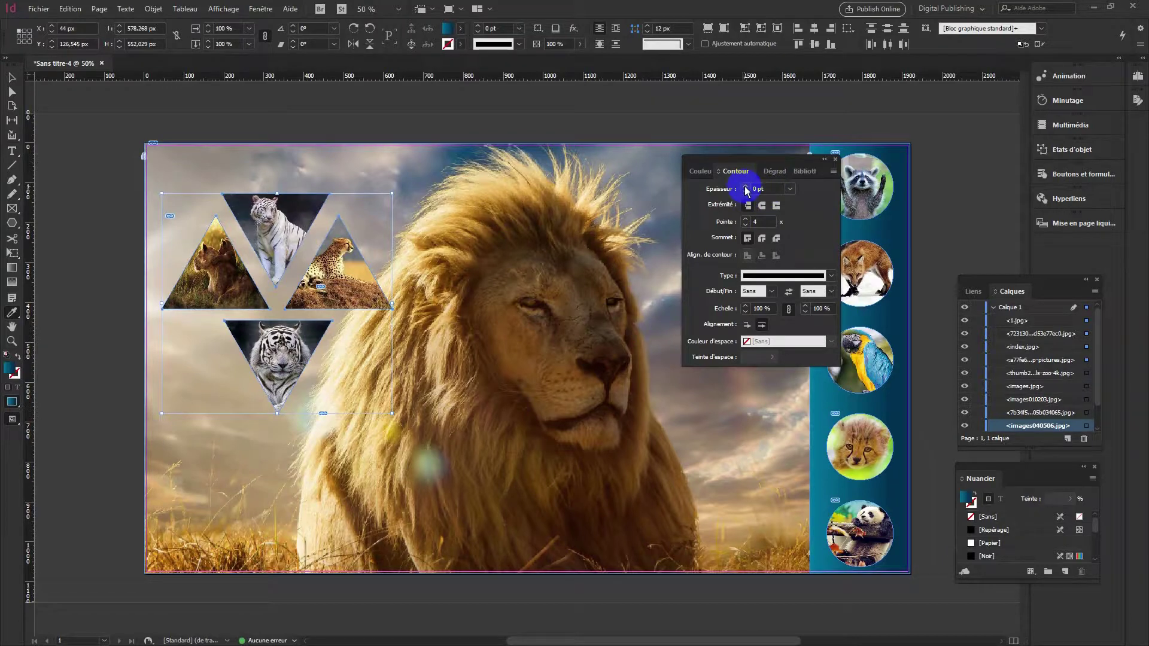
click(18, 358)
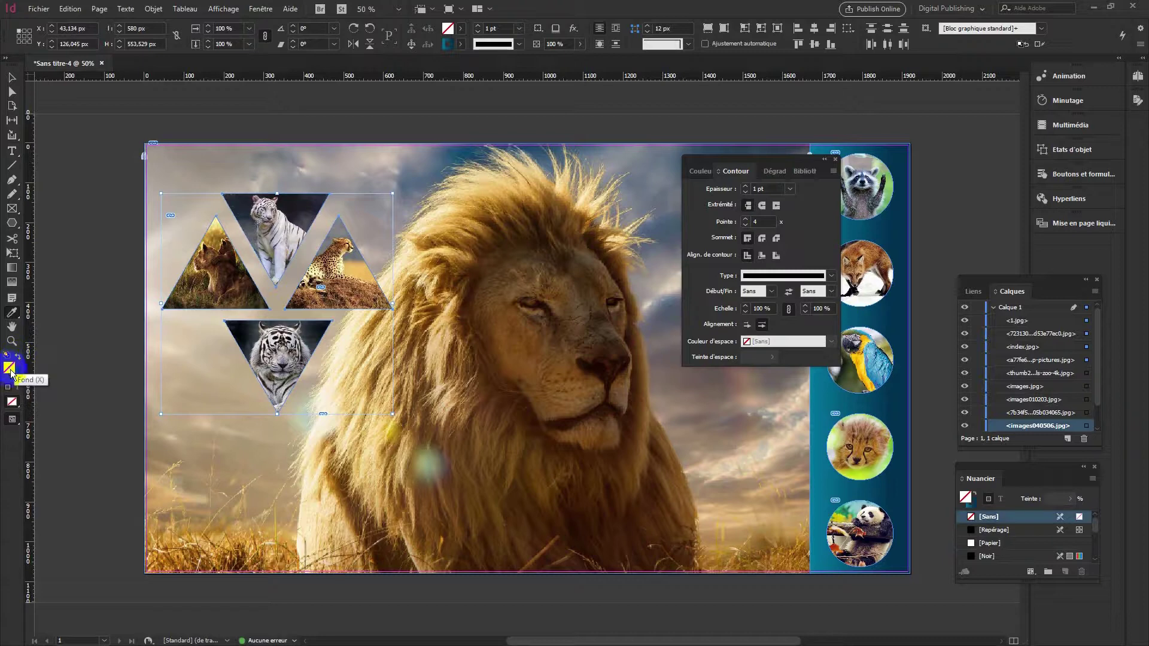
click(18, 378)
Step: Set the gradient outline of the four picture triangles to 9 pt and deselect them
click(750, 205)
click(746, 187)
click(746, 187)
click(746, 187)
click(746, 187)
click(746, 187)
click(747, 186)
click(747, 187)
click(746, 187)
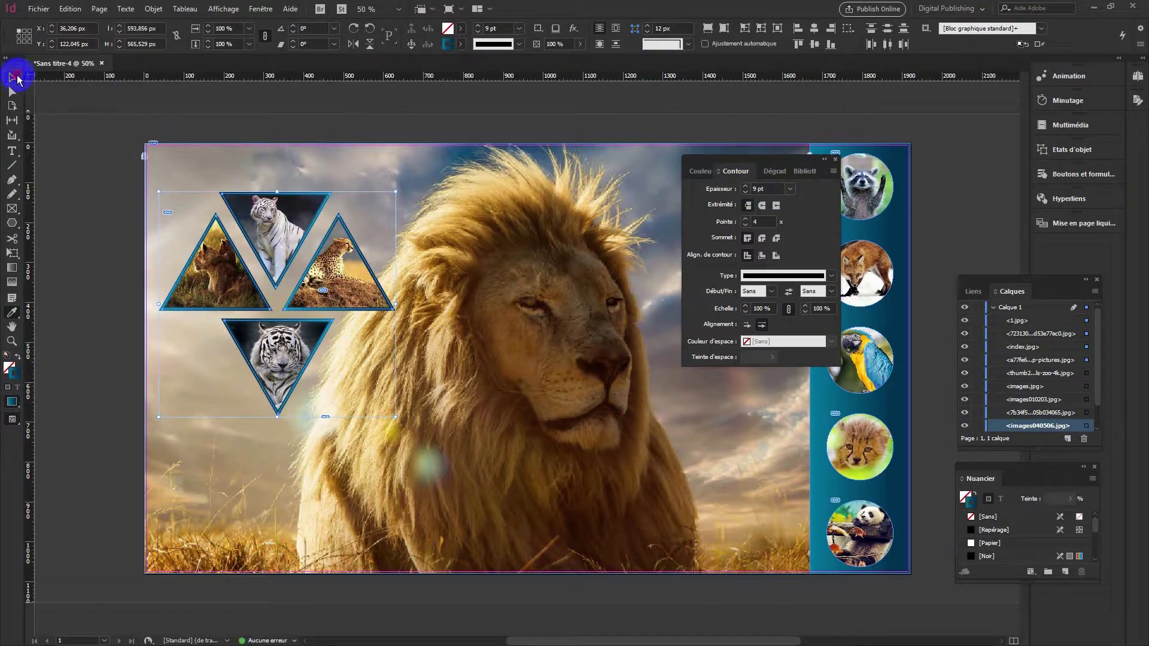
click(76, 116)
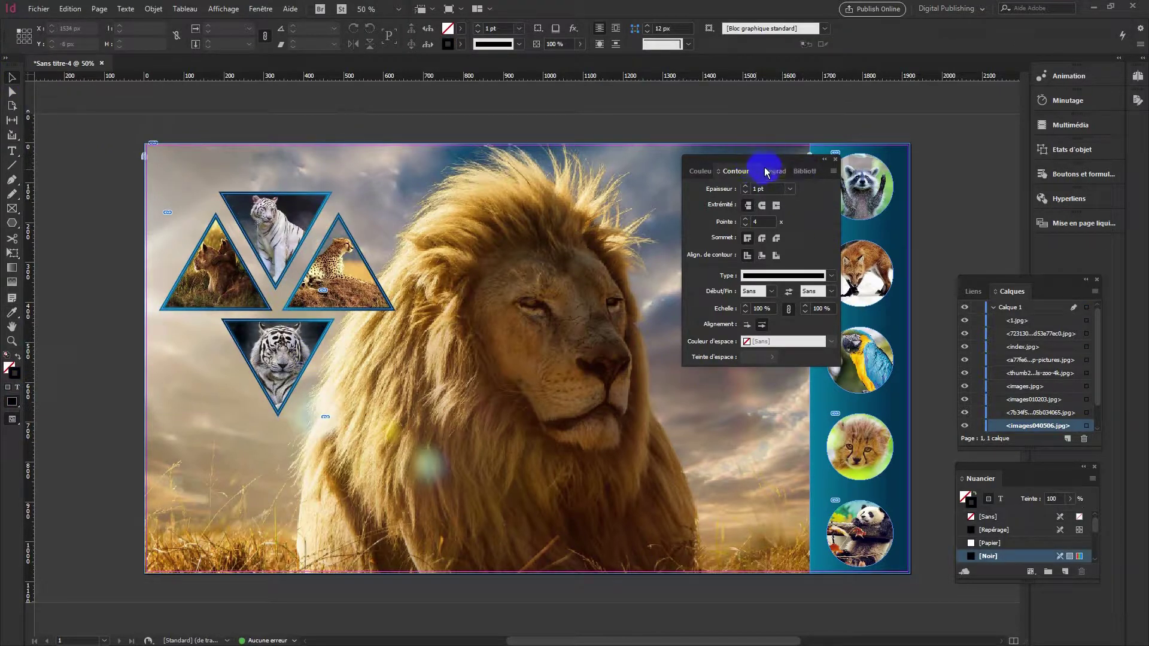
Step: Preview the page in Presentation mode, then return to the layout and close the Stroke panel
click(15, 403)
click(17, 421)
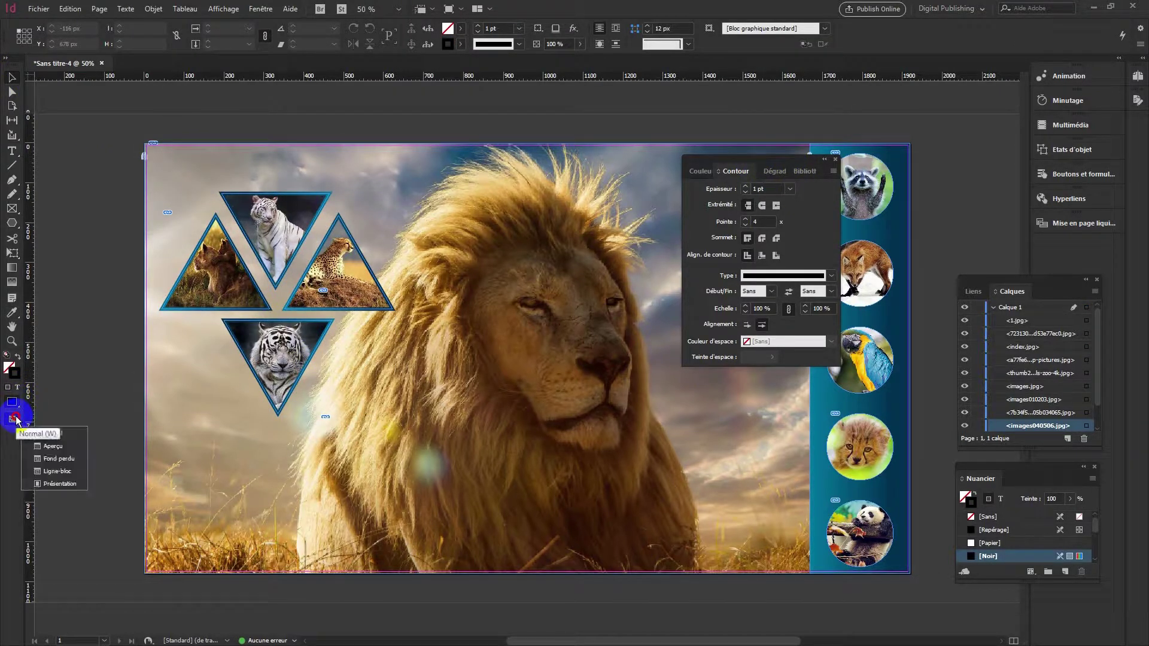
click(54, 485)
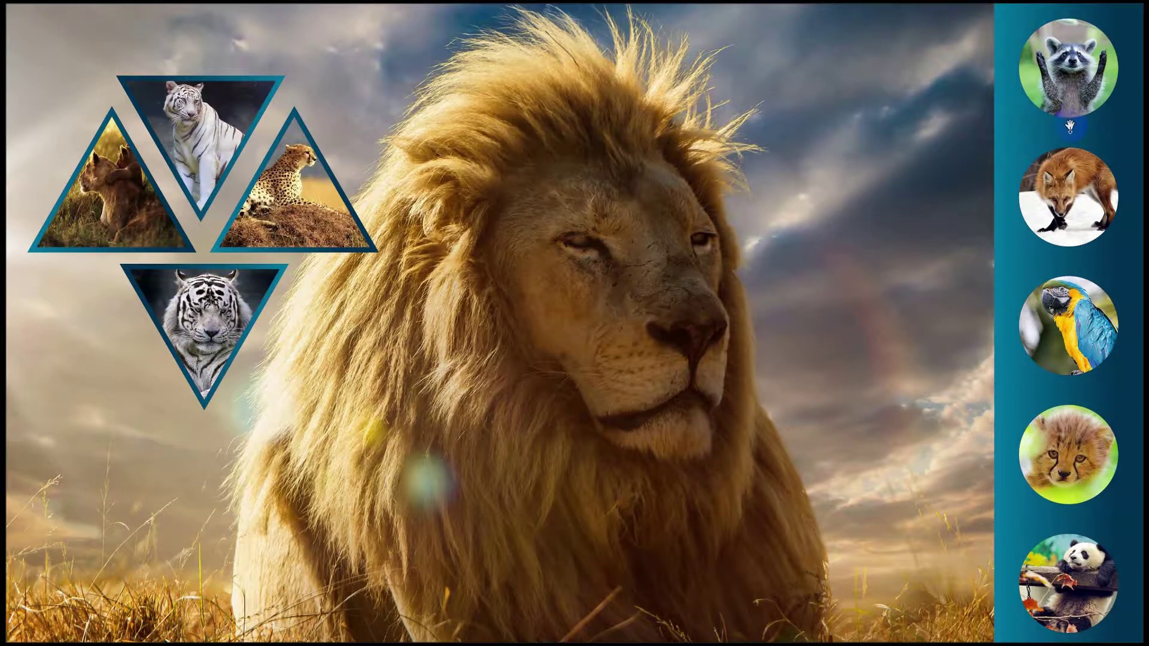
key(Escape)
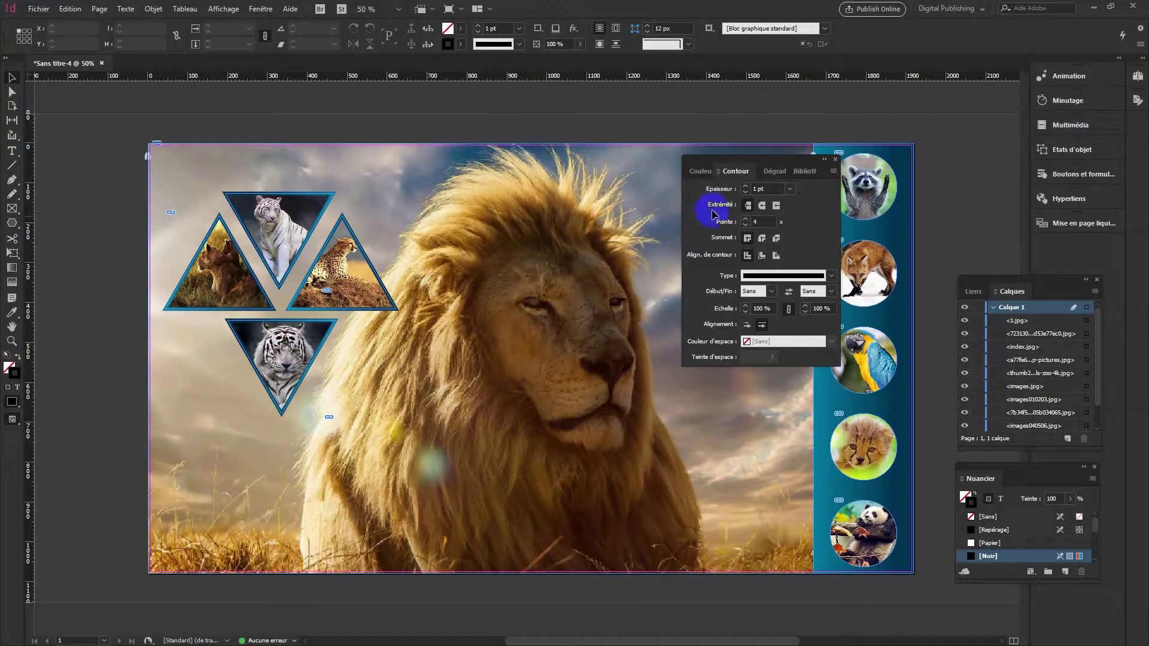
key(F10)
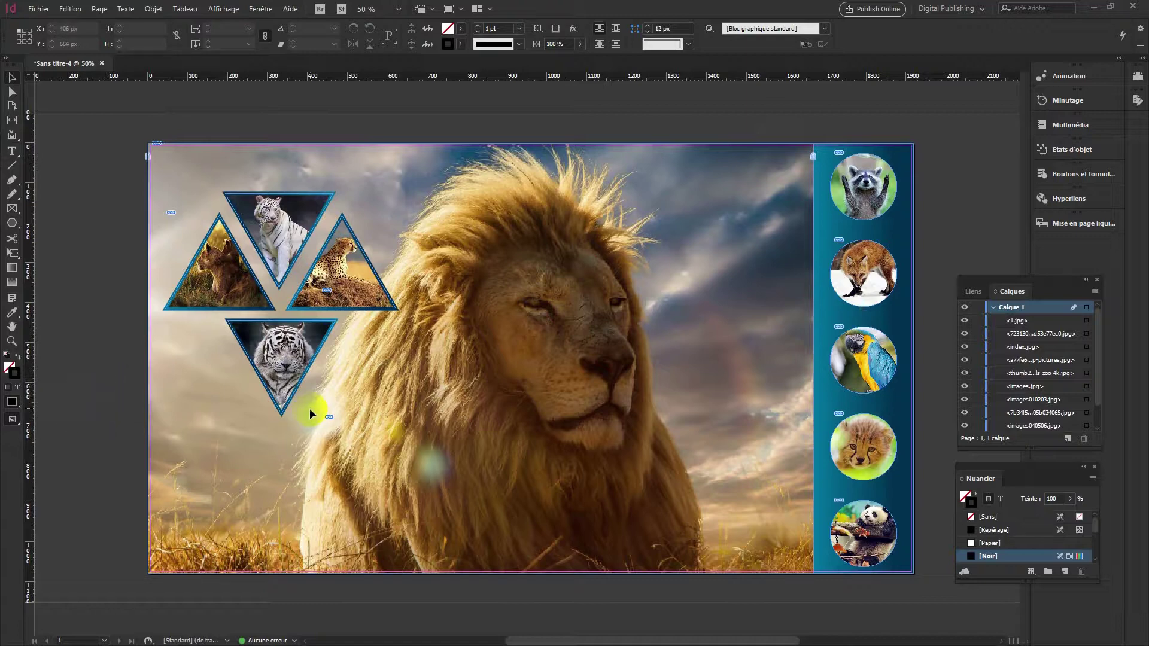
Step: Draw a rectangular frame about 566 x 292 px below the picture triangles
click(12, 208)
drag(188, 417, 432, 522)
drag(413, 534, 413, 534)
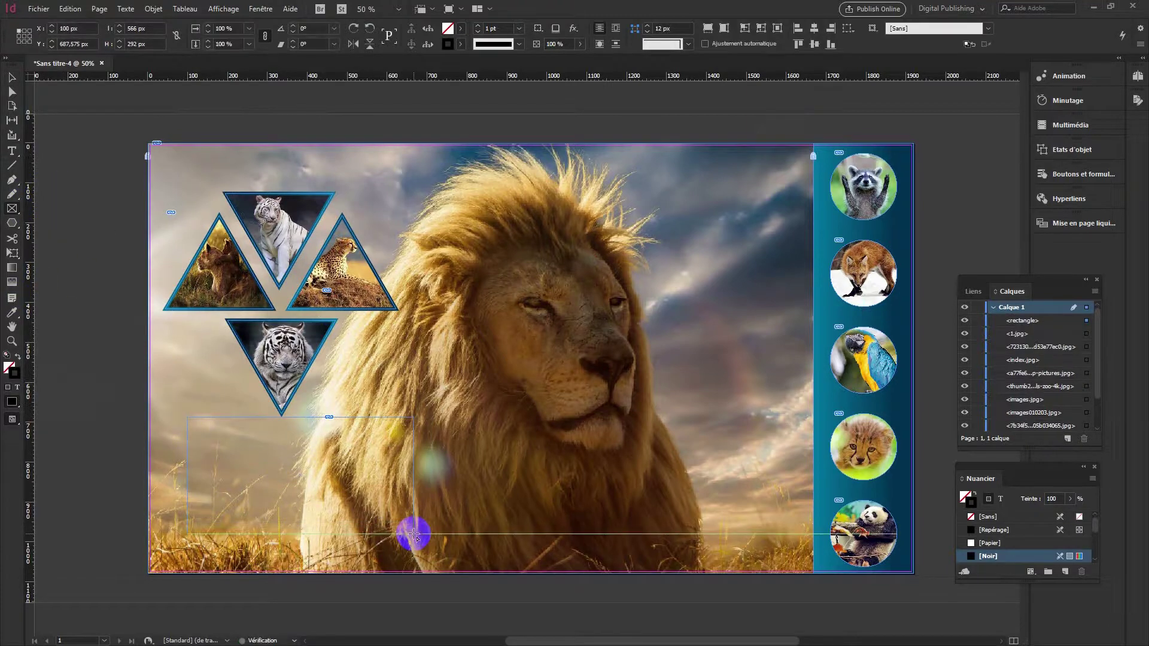
Step: Turn the new frame into a text frame containing "zoo 2018" and set the text to 72 pt
click(12, 153)
click(253, 448)
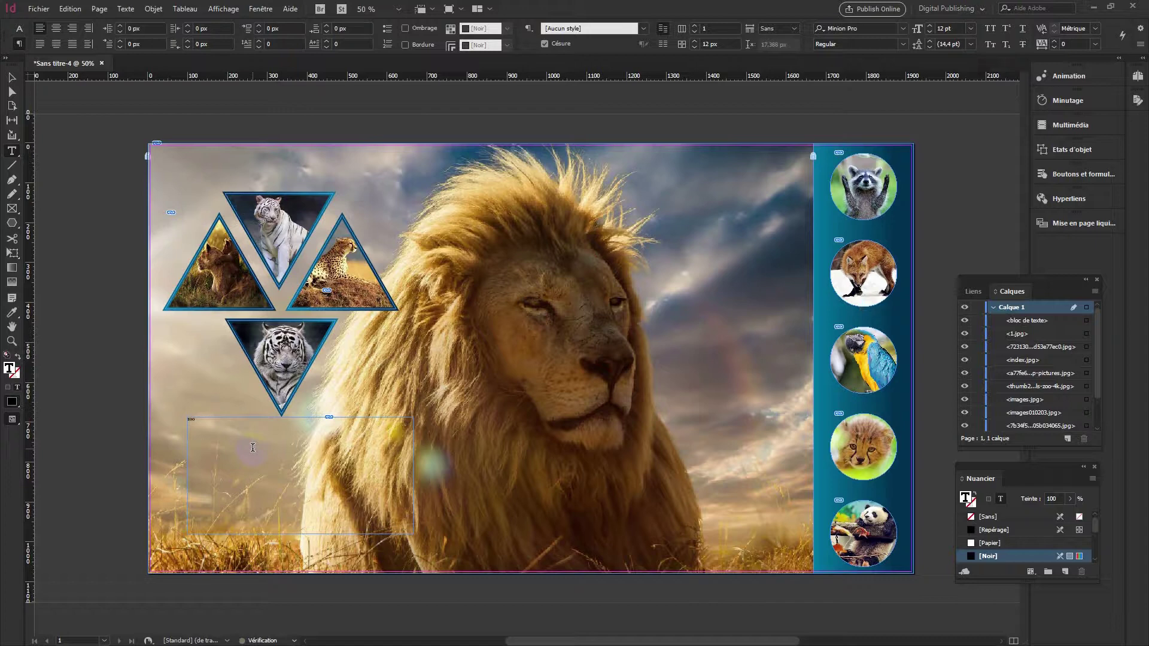
triple_click(195, 421)
click(431, 418)
click(204, 424)
click(972, 30)
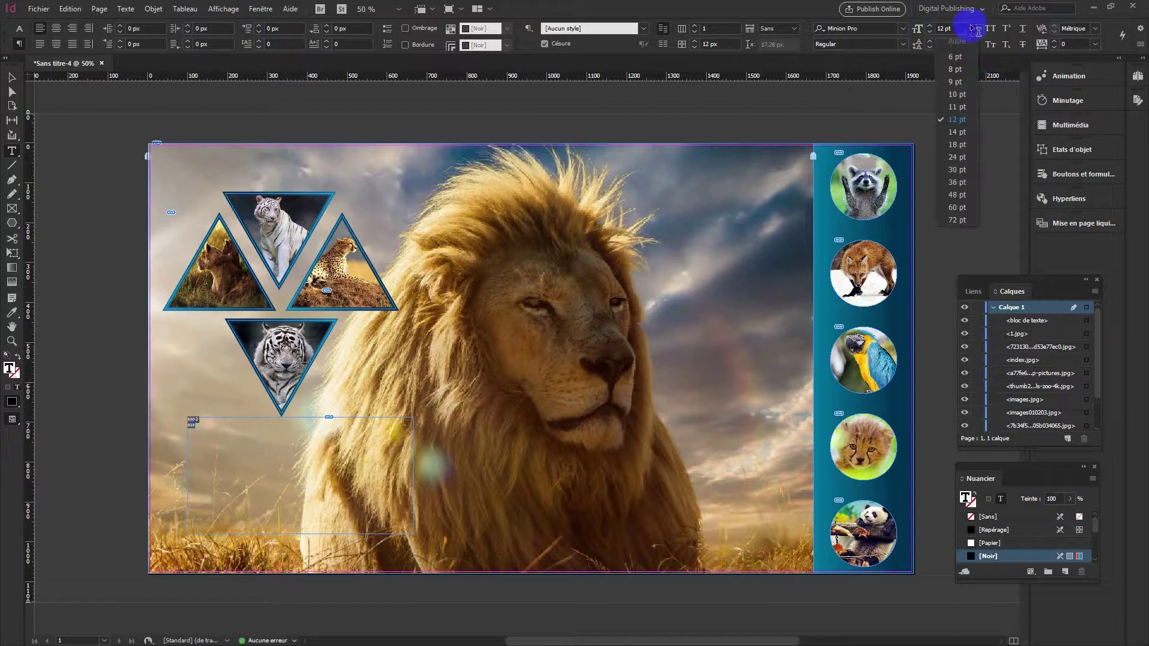
click(968, 216)
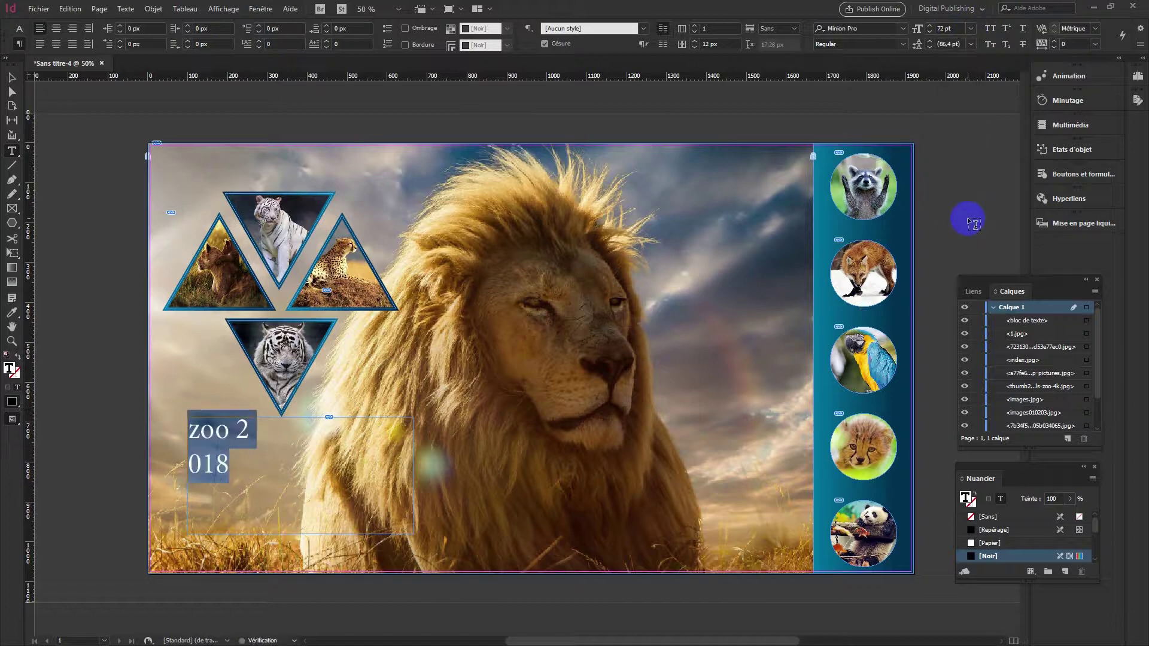
Step: Arrange the title as "zoo" on the first line and "2018" on the second, with both lines centred
click(489, 447)
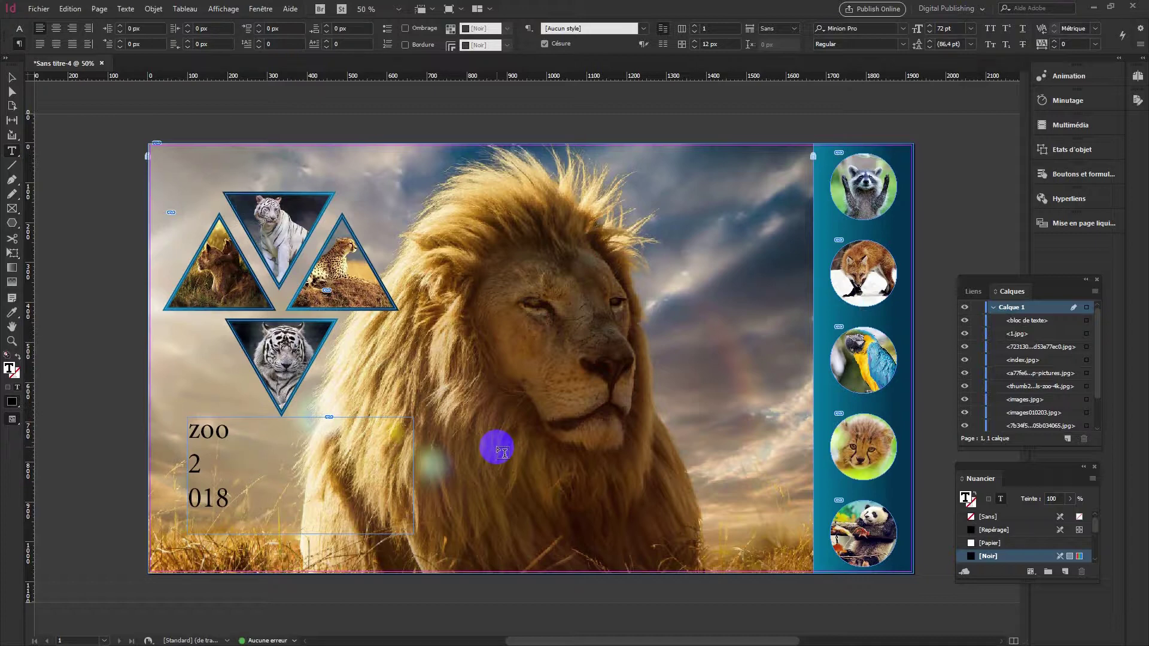
key(BackSpace)
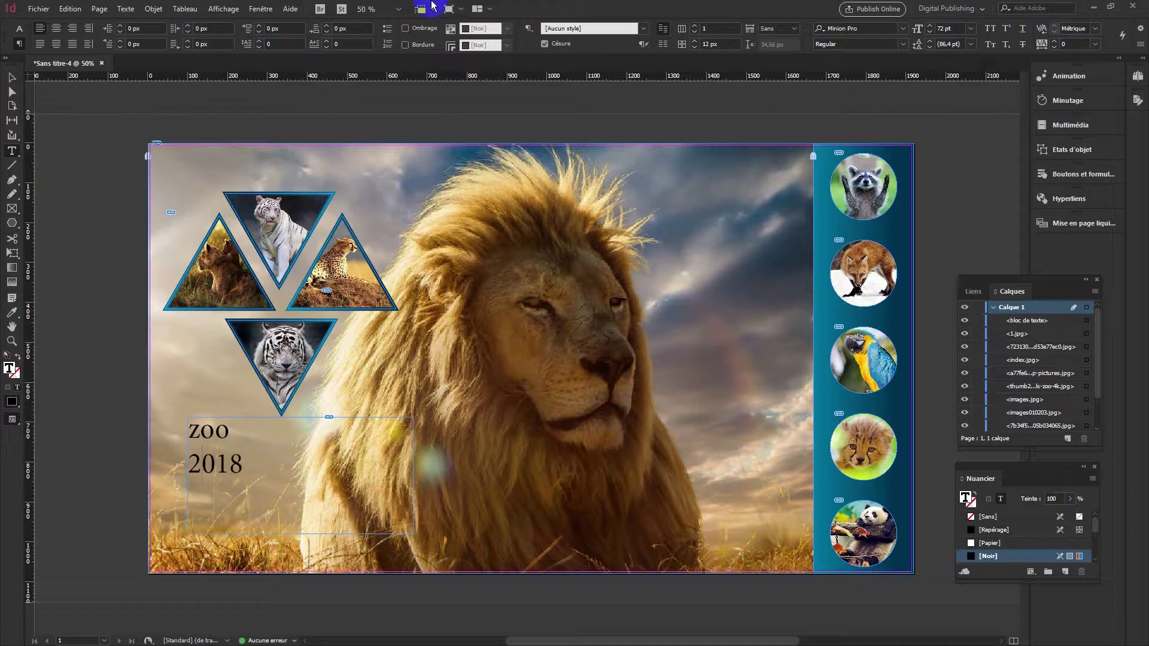
click(56, 28)
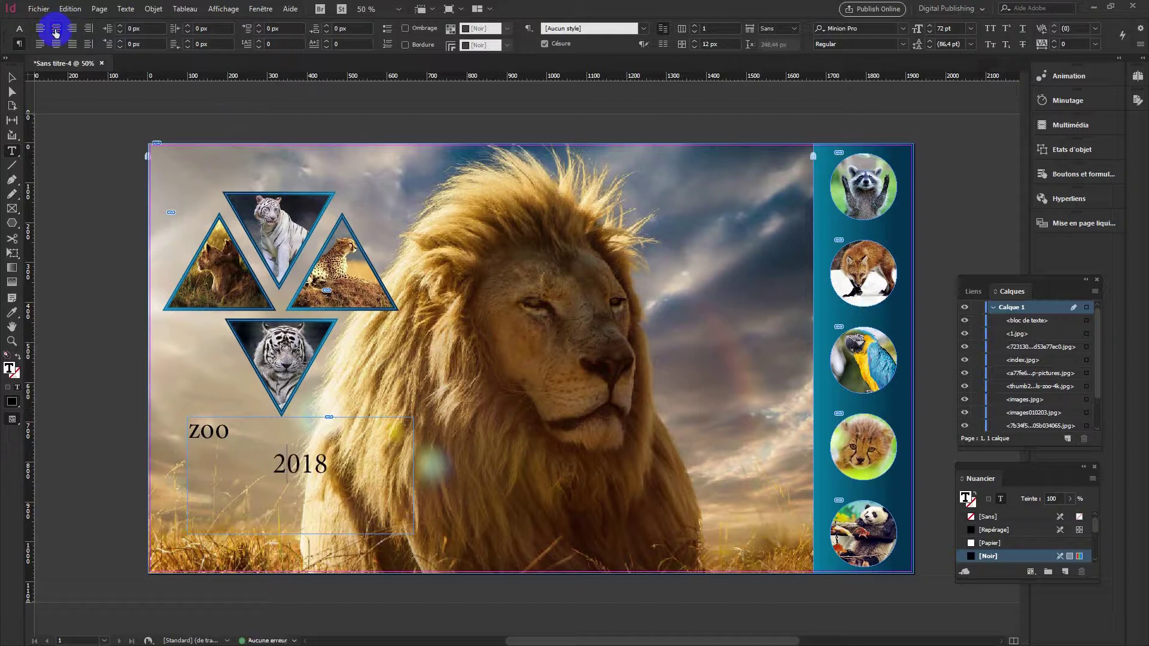
drag(336, 484, 182, 412)
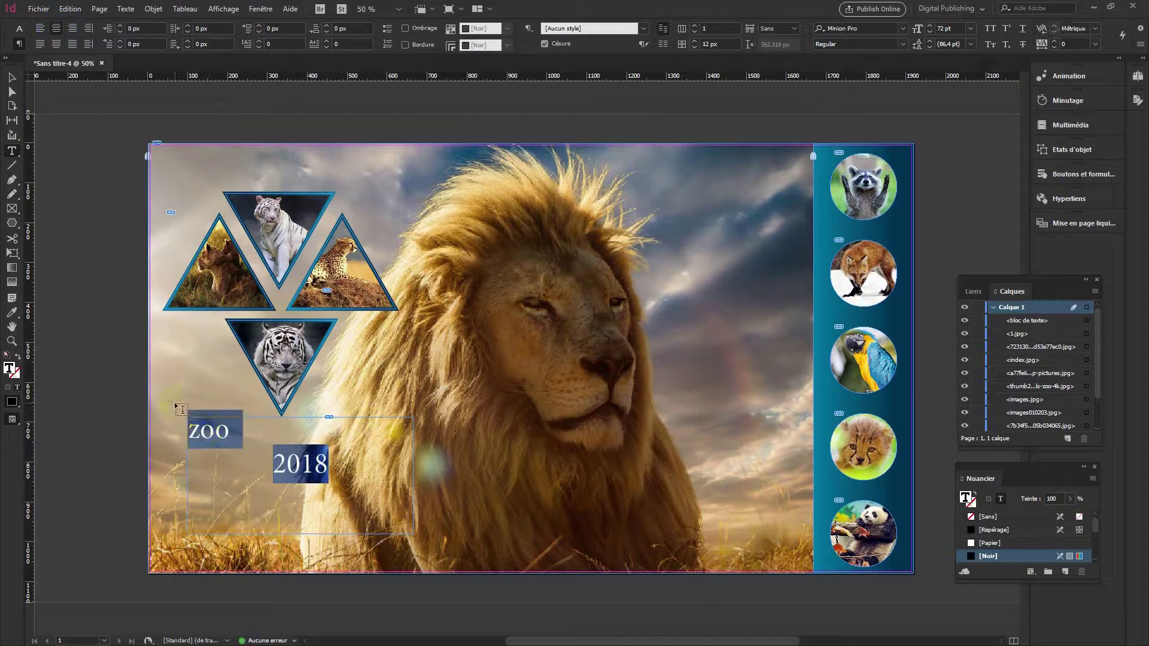
click(58, 28)
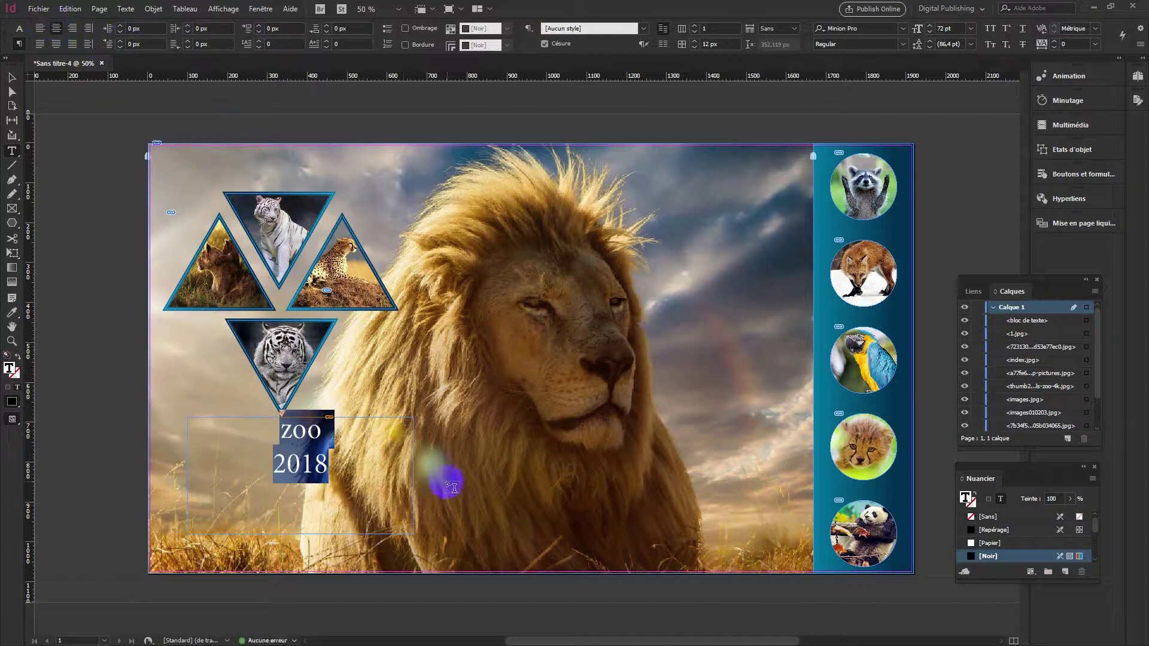
click(349, 462)
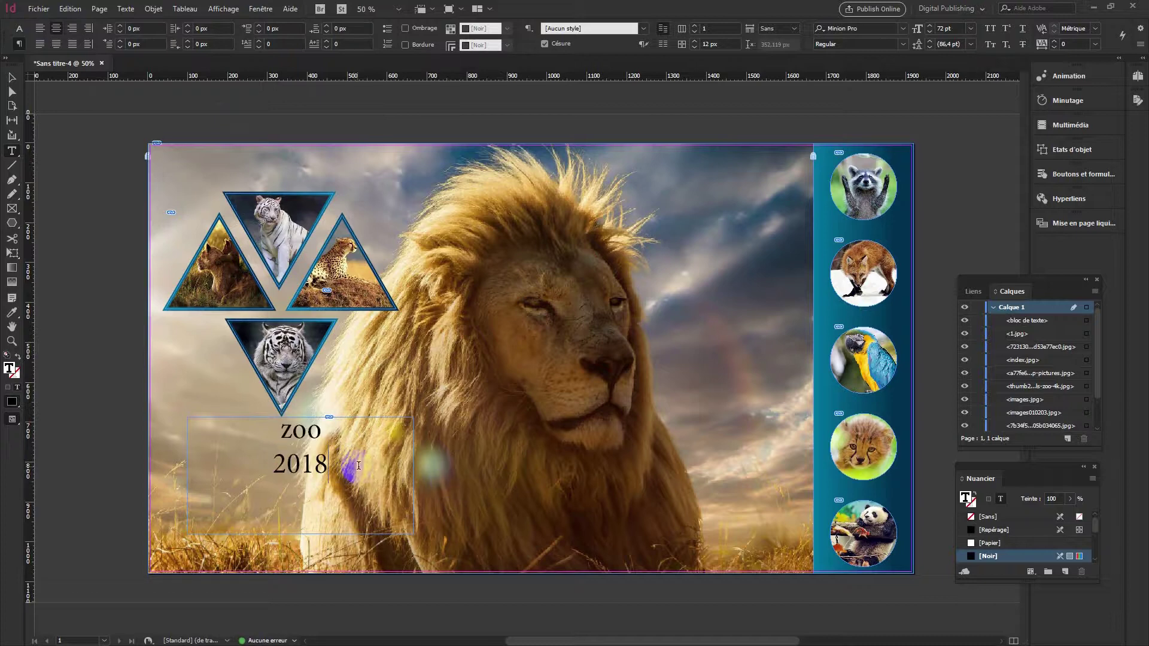
Step: Enlarge the font size of the word "zoo" in the title
drag(339, 432, 263, 432)
click(944, 28)
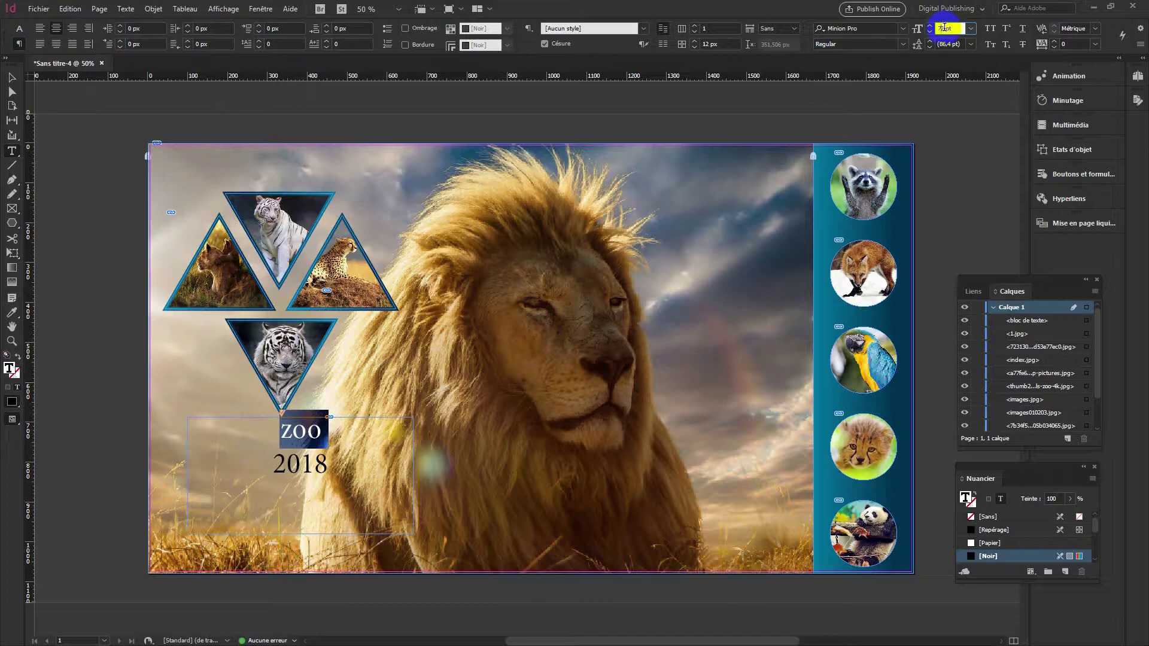
double_click(946, 28)
key(Return)
click(11, 77)
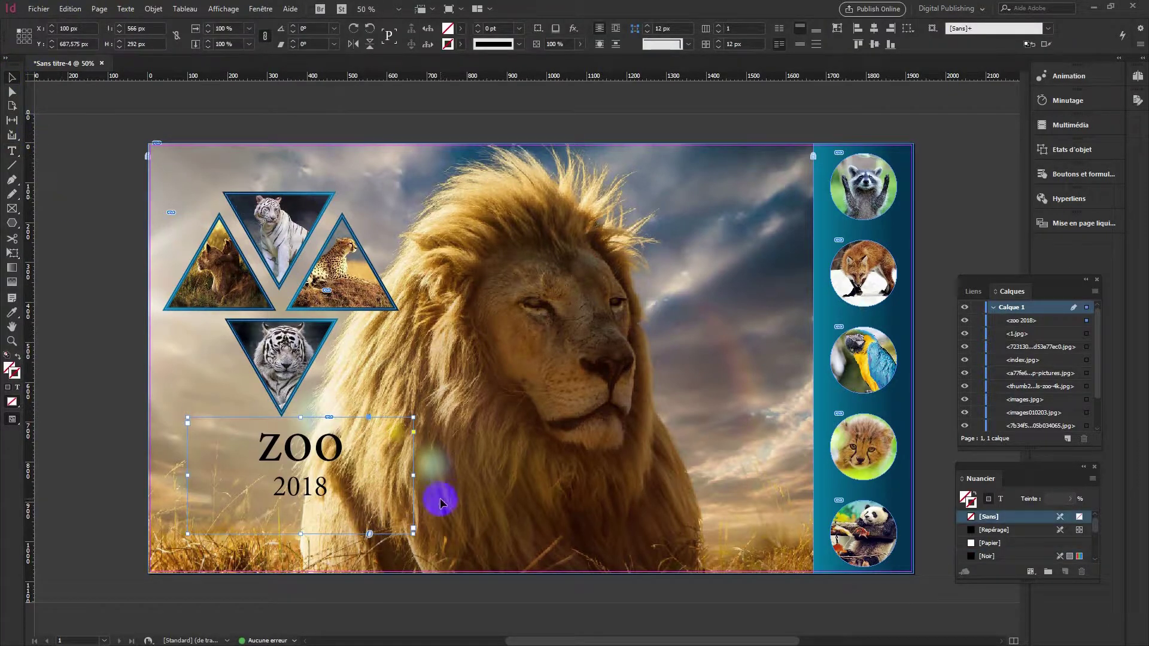
Step: Set the font size of the word "zoo" to 200 pt
double_click(341, 447)
drag(341, 447, 257, 446)
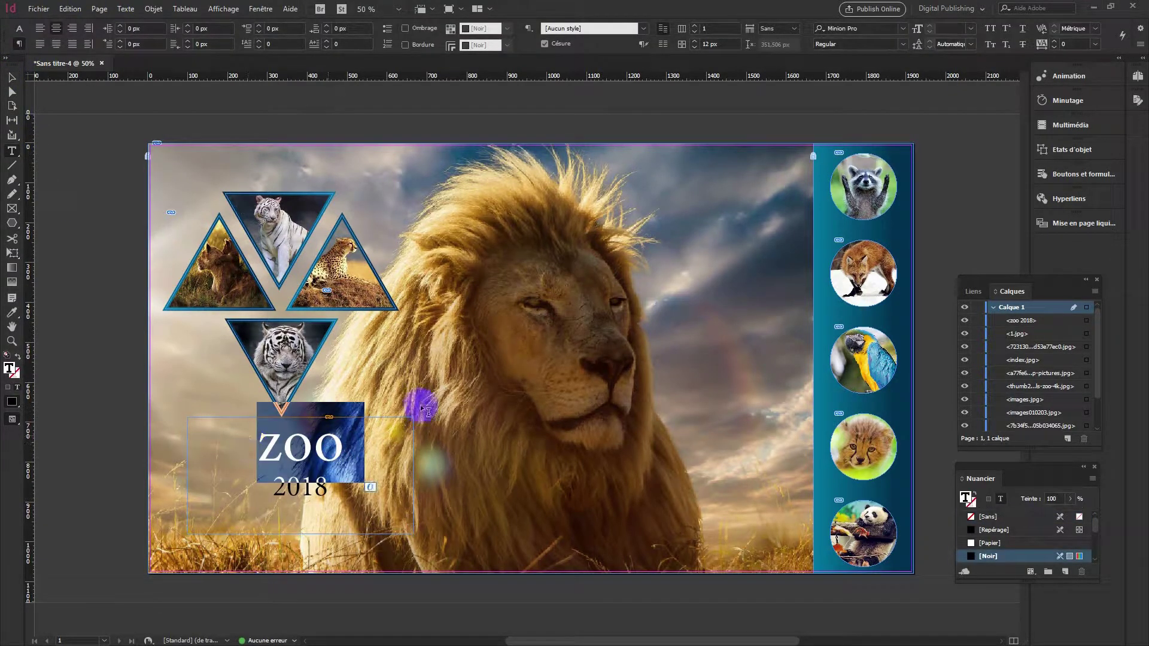
click(957, 30)
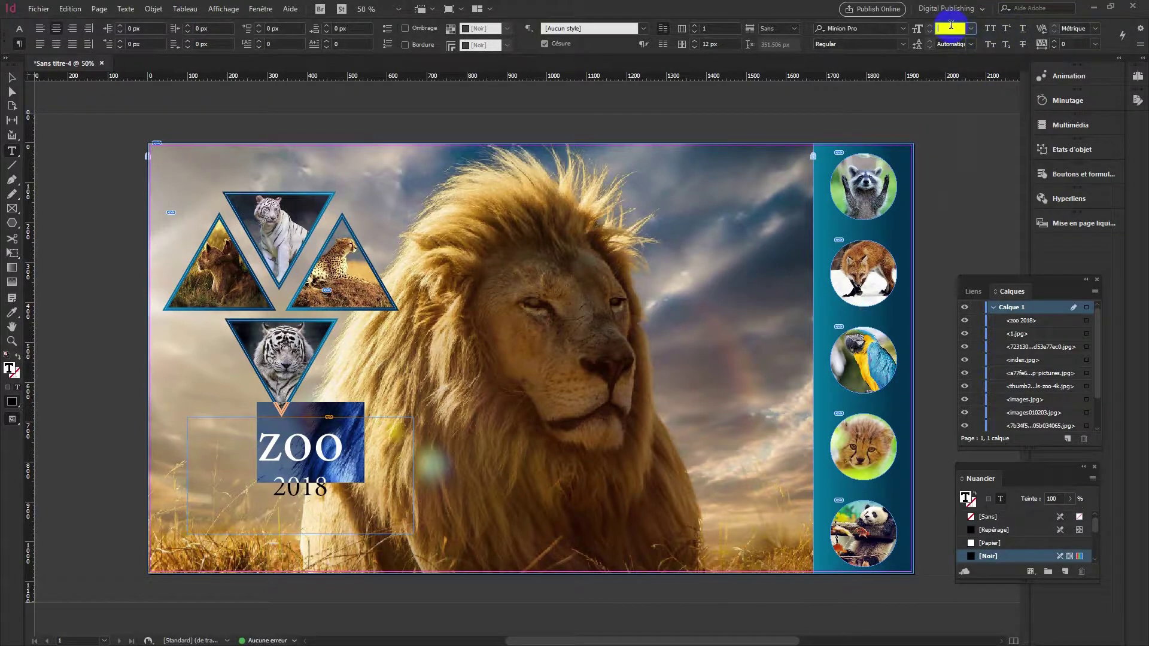
text(200)
key(Return)
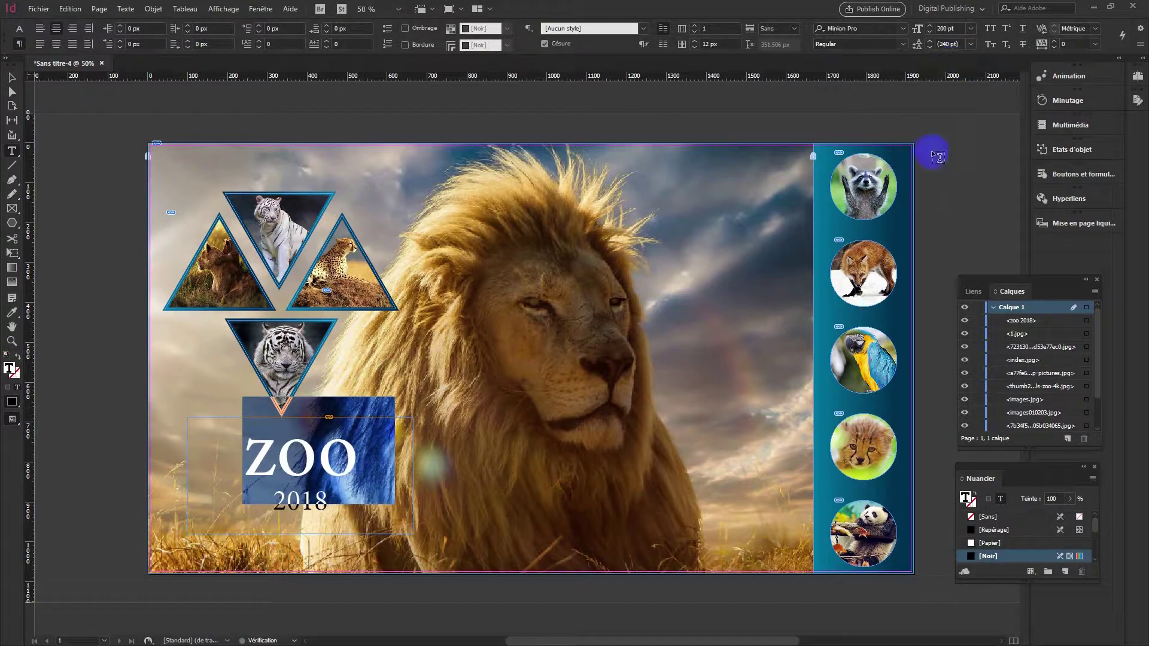
Step: Format "2018" in Roboto Bold at 100 pt
click(454, 470)
drag(337, 488, 270, 501)
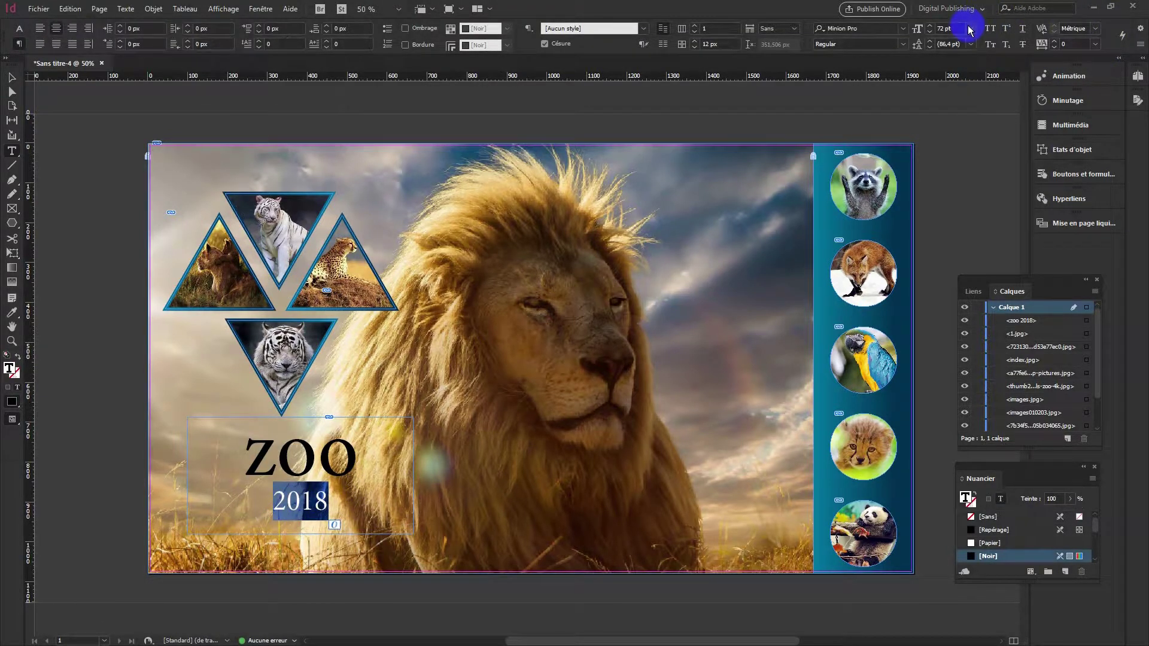
click(947, 28)
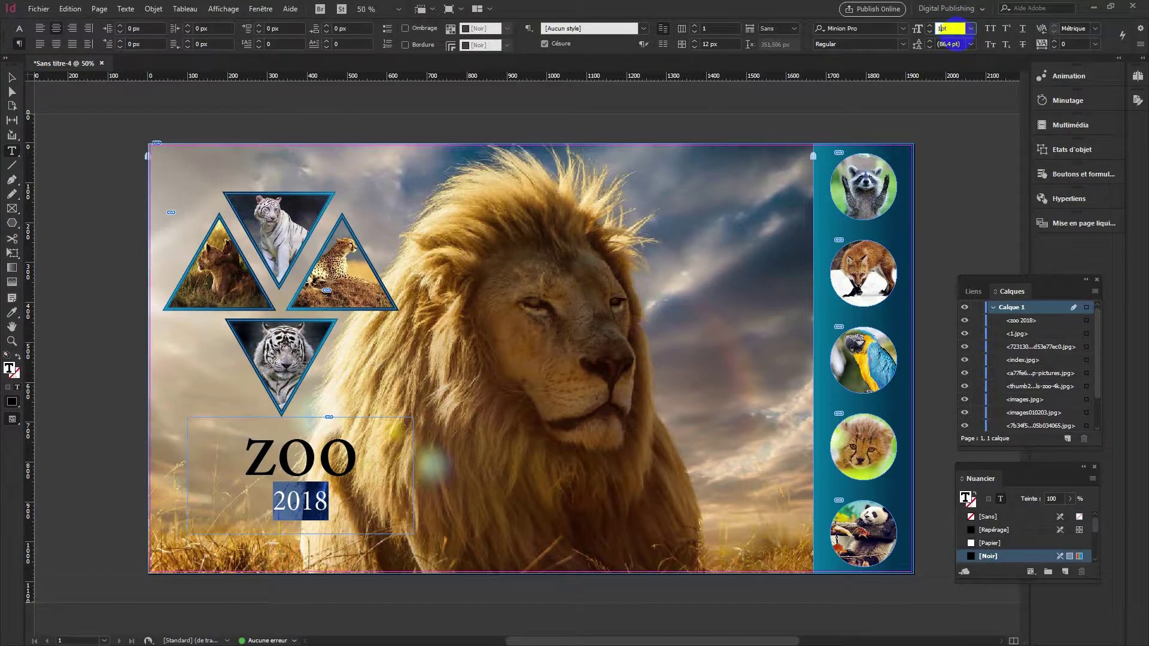
key(Return)
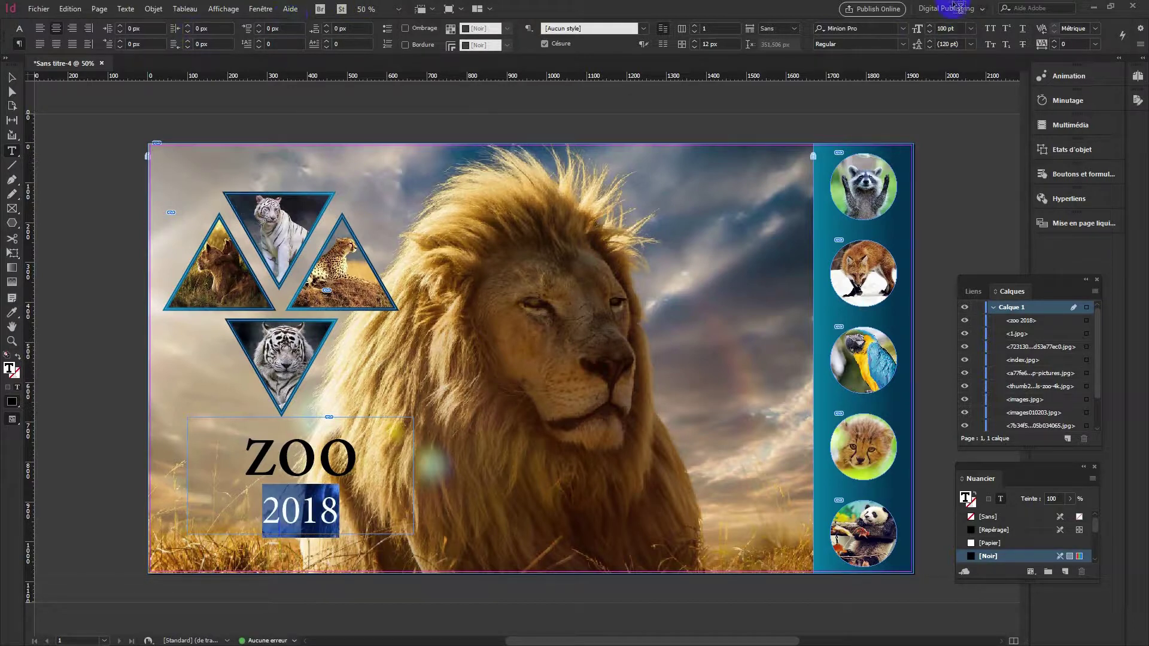
click(878, 29)
text(robo)
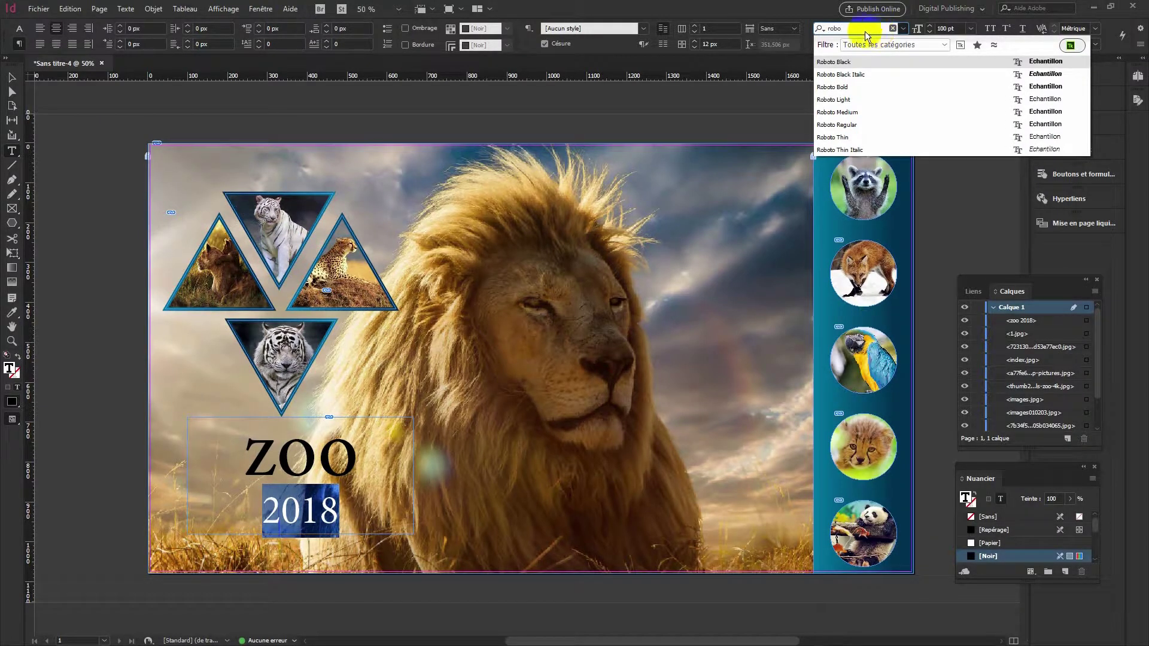
click(845, 88)
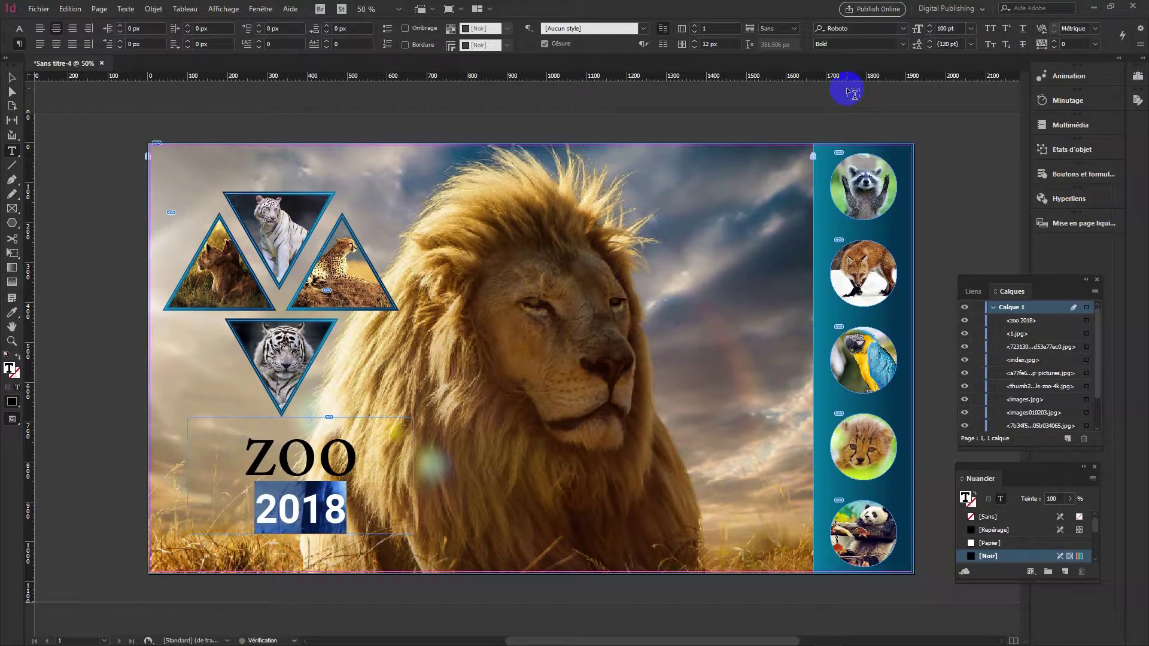
Step: Change the font of the word "zoo" to Roboto Black
drag(372, 442, 215, 458)
click(859, 51)
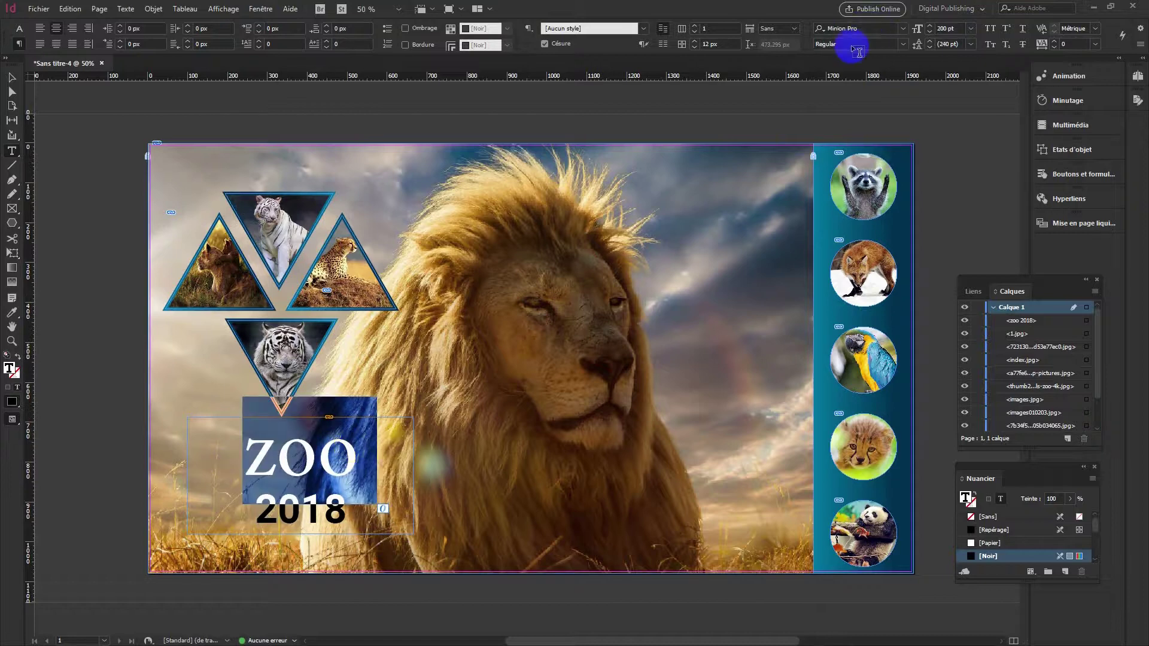
click(863, 28)
text(roboto)
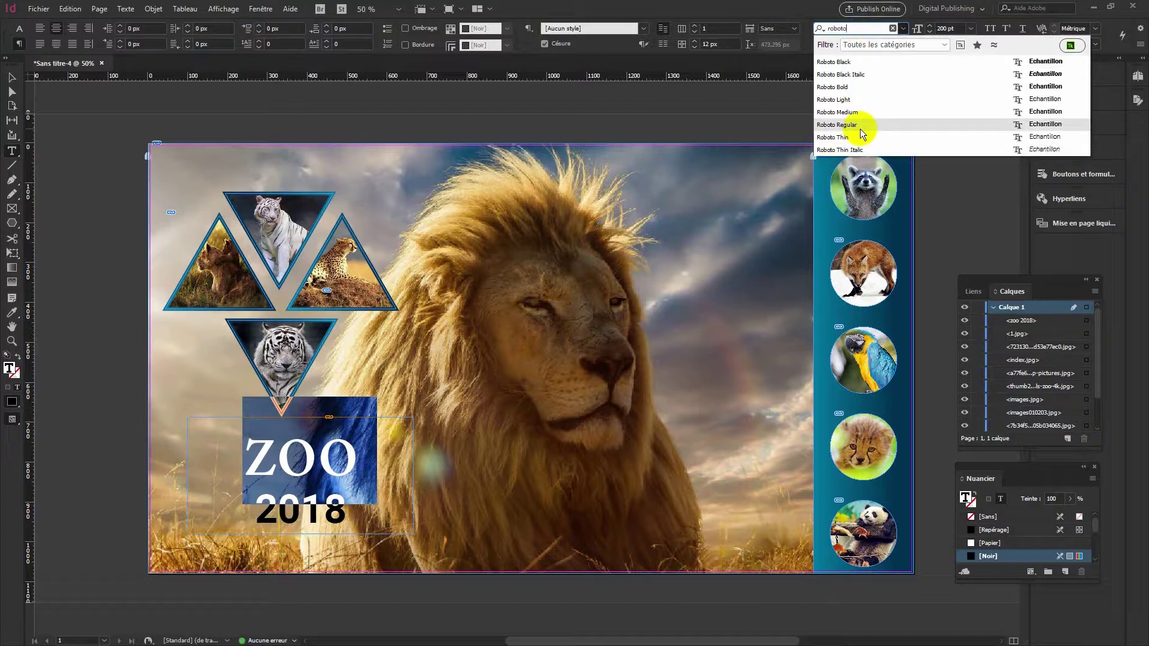
click(868, 62)
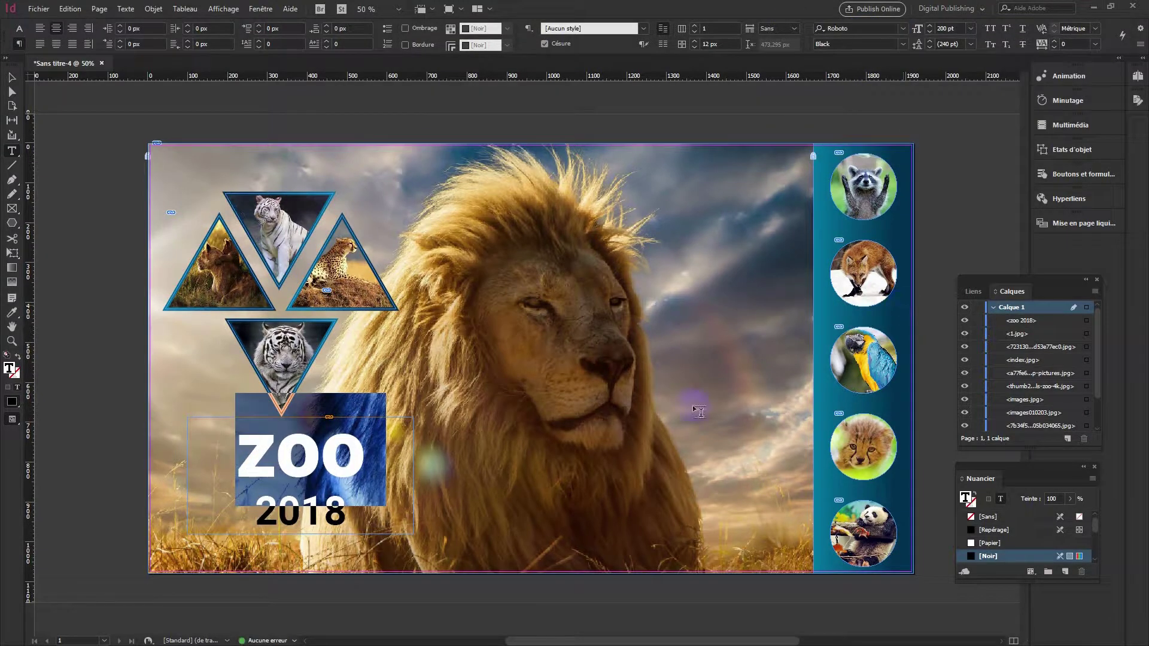
click(12, 77)
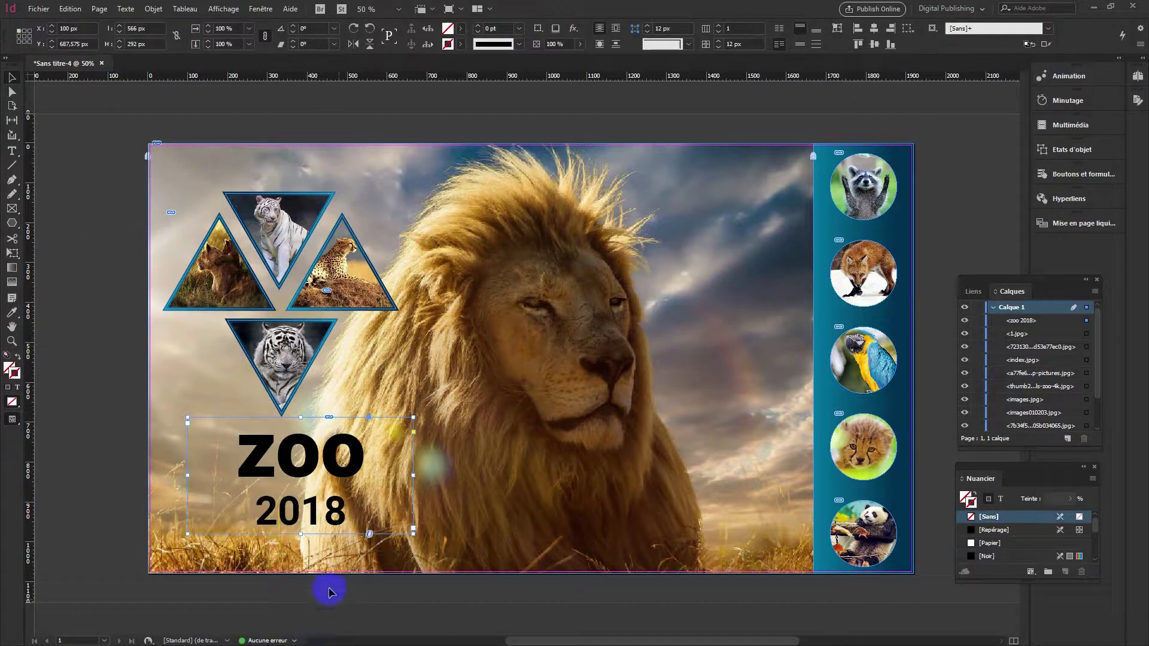
Step: Recolour the whole "zoo 2018" title with the blue gradient sampled from the band behind the animal circles
double_click(360, 509)
drag(361, 509, 219, 429)
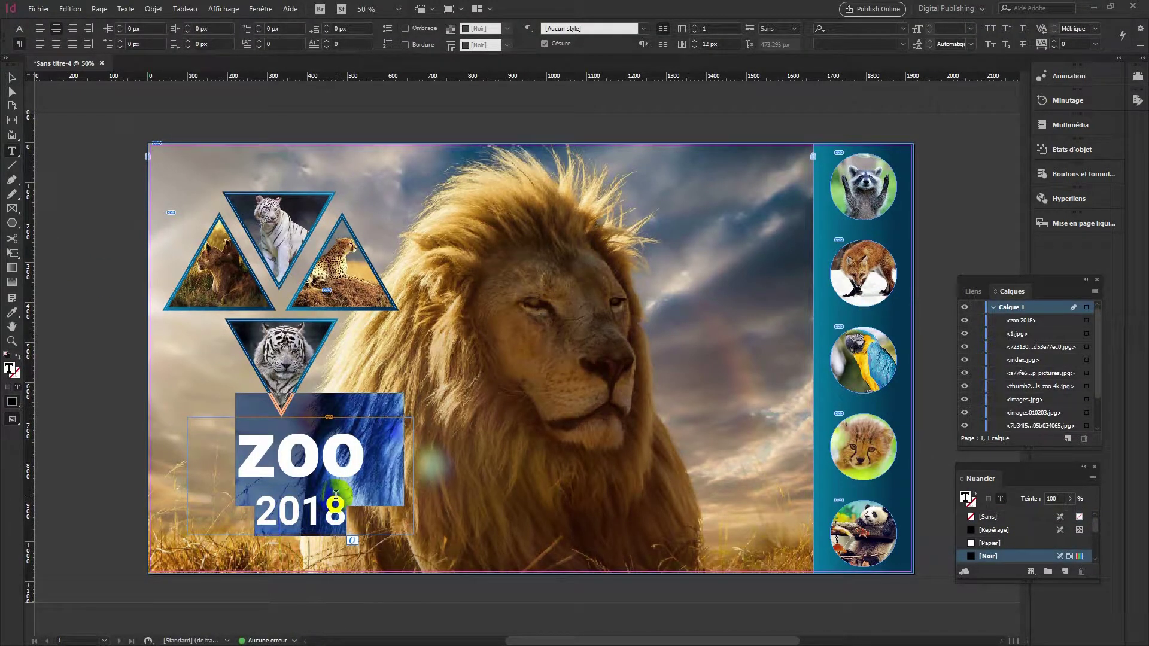
click(321, 438)
click(366, 404)
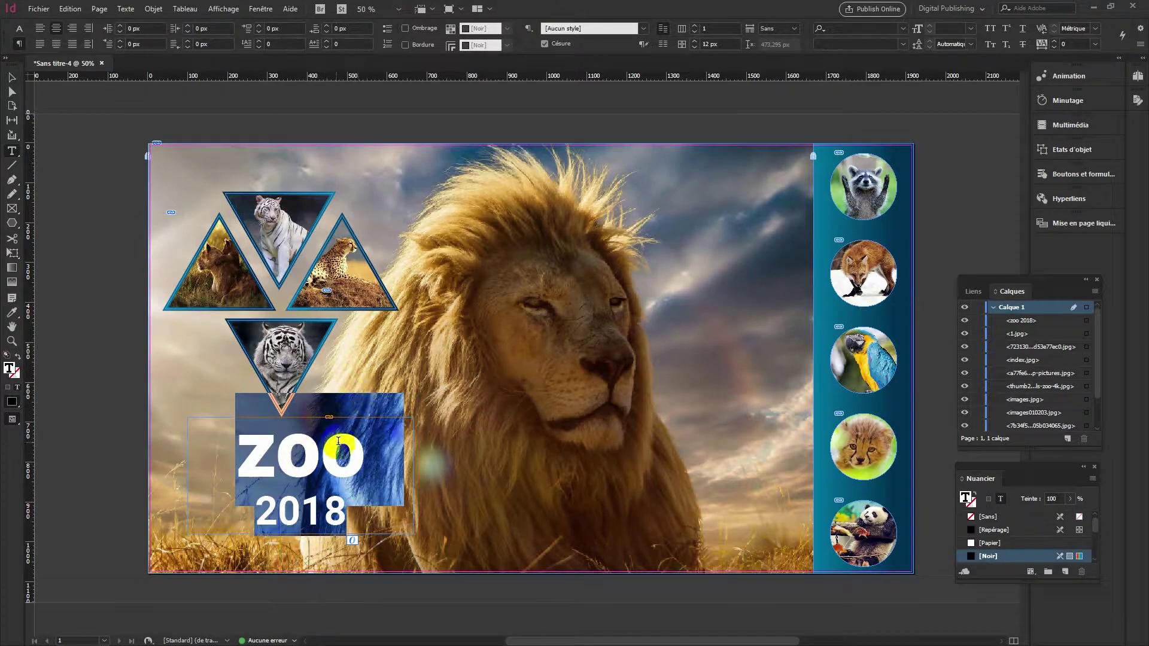
click(62, 197)
click(11, 316)
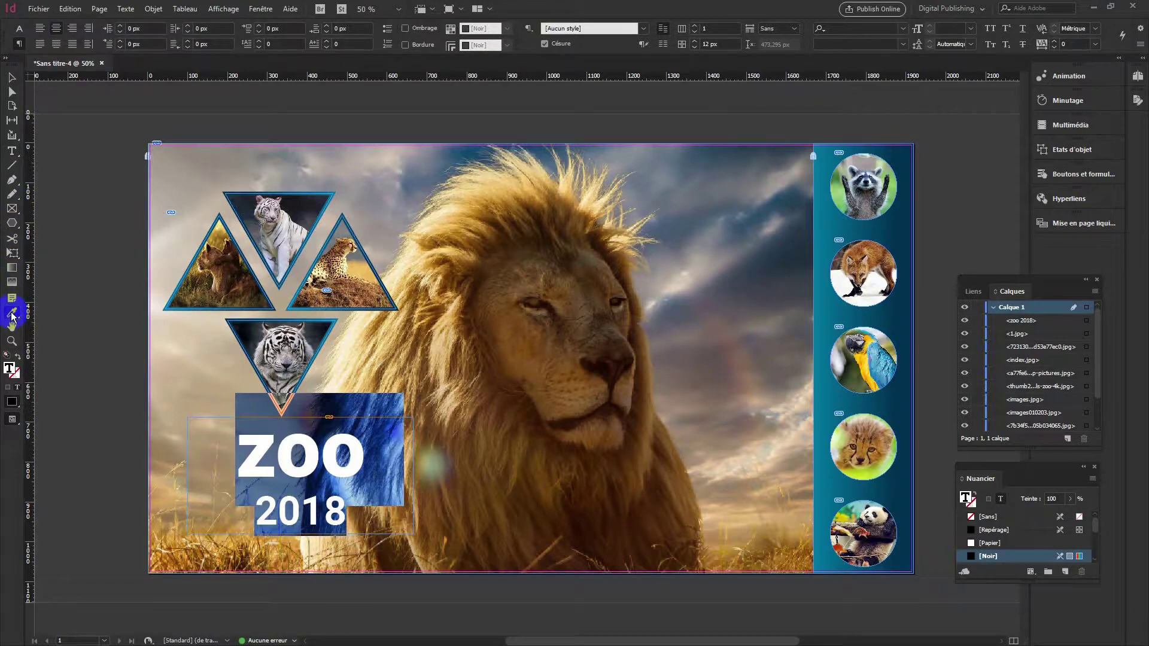
click(890, 215)
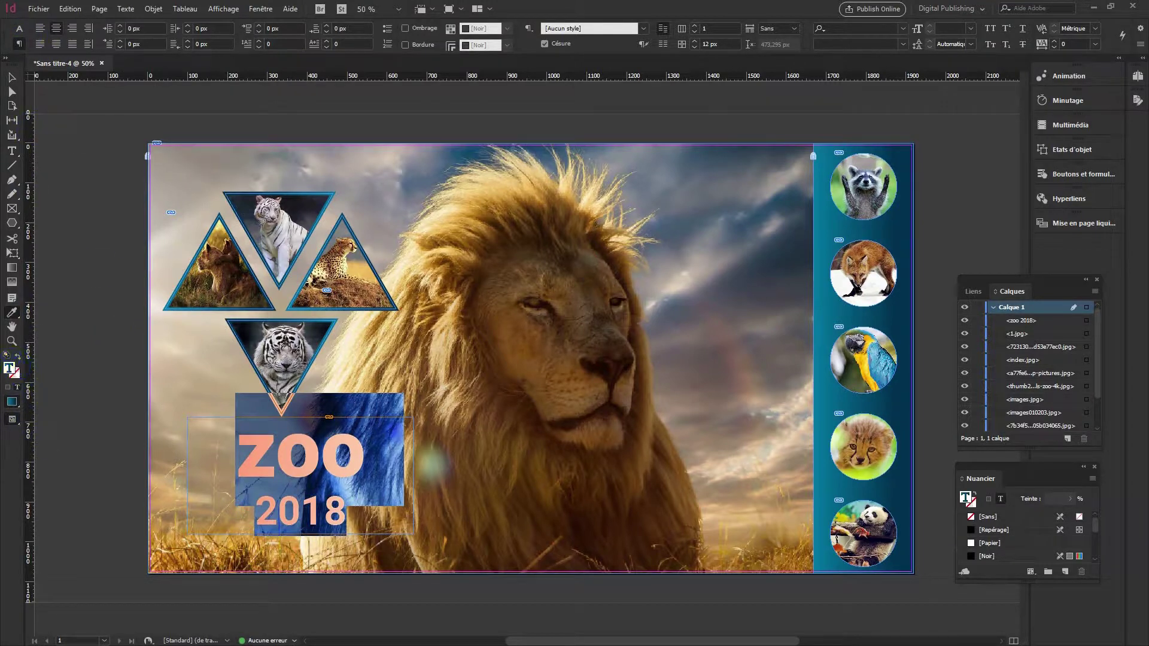
click(11, 78)
click(37, 107)
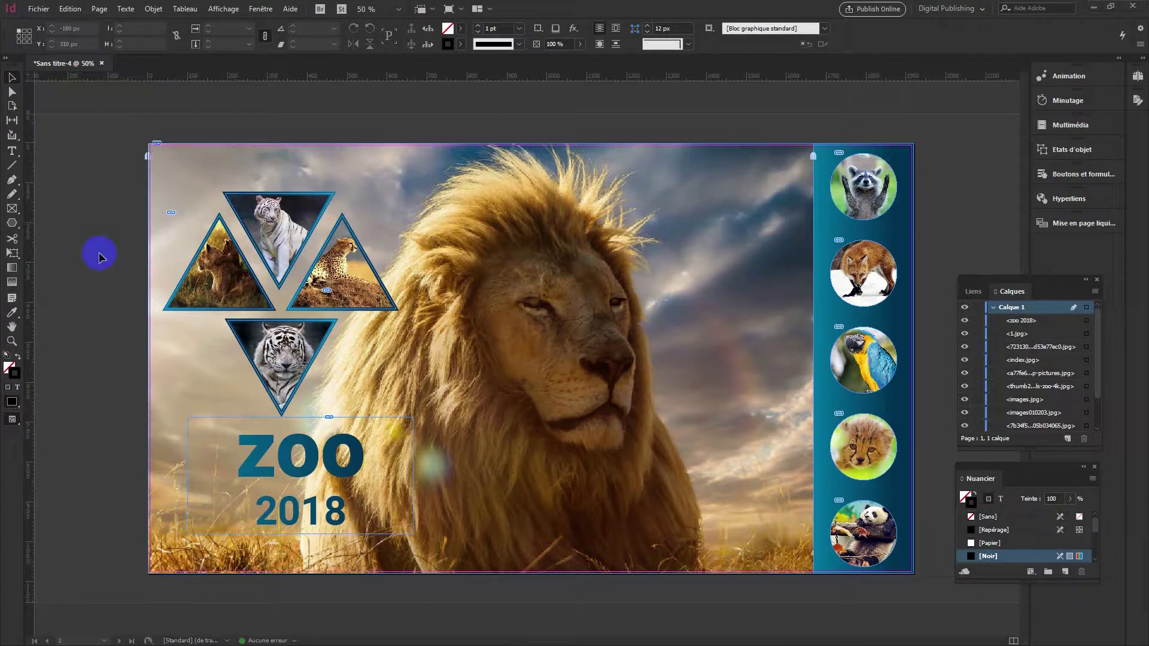
Step: Draw a rectangular frame about 422 x 76 px over the lower part of the lion background and enter the text "réservation" in it
click(11, 209)
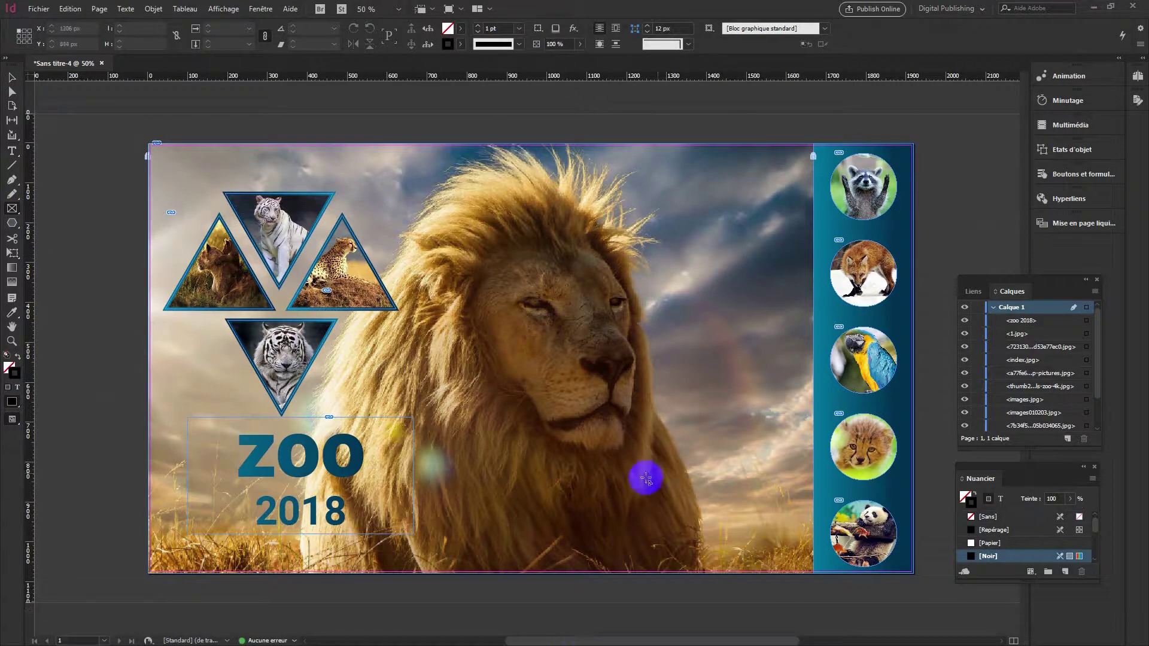
drag(593, 488, 760, 518)
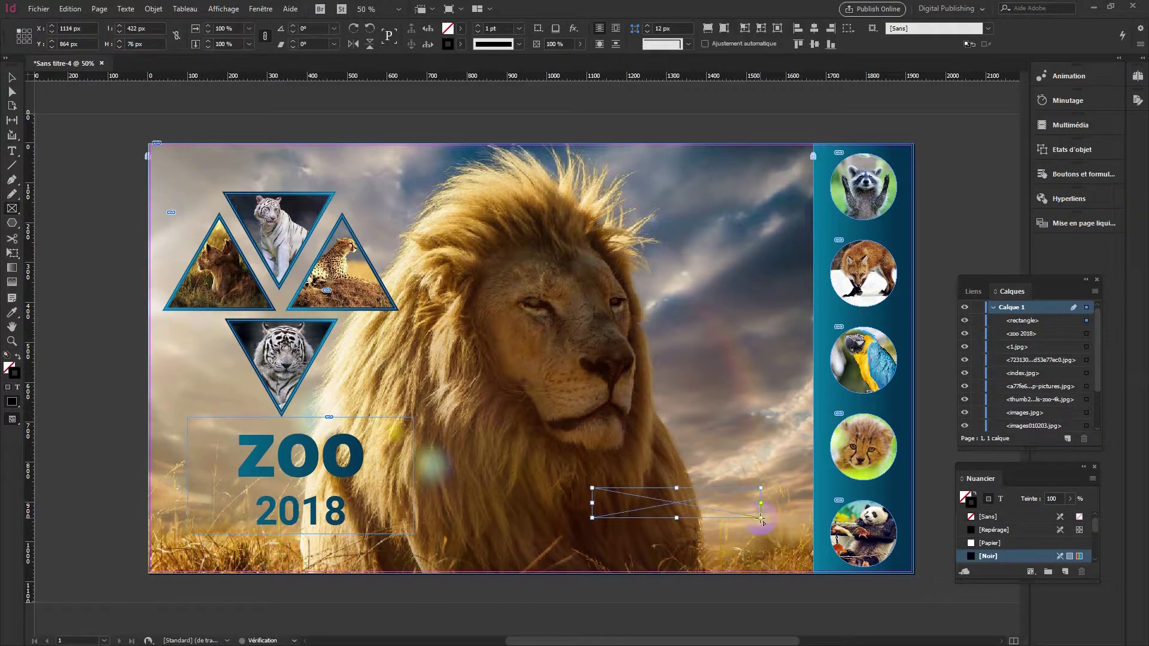
click(12, 157)
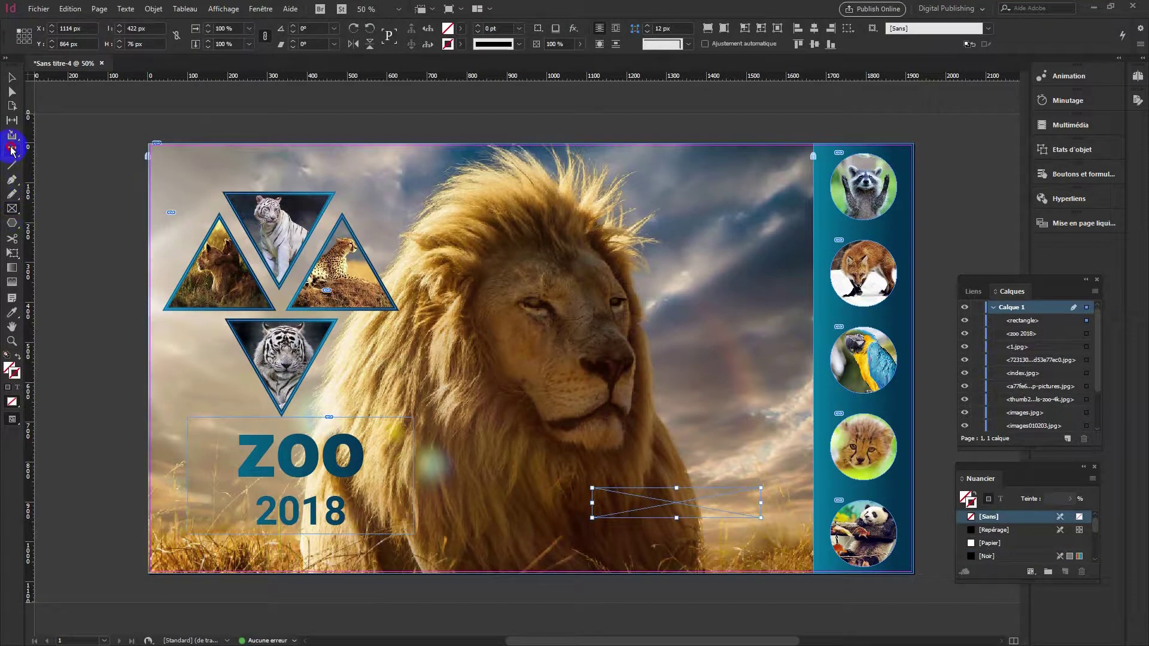
click(634, 499)
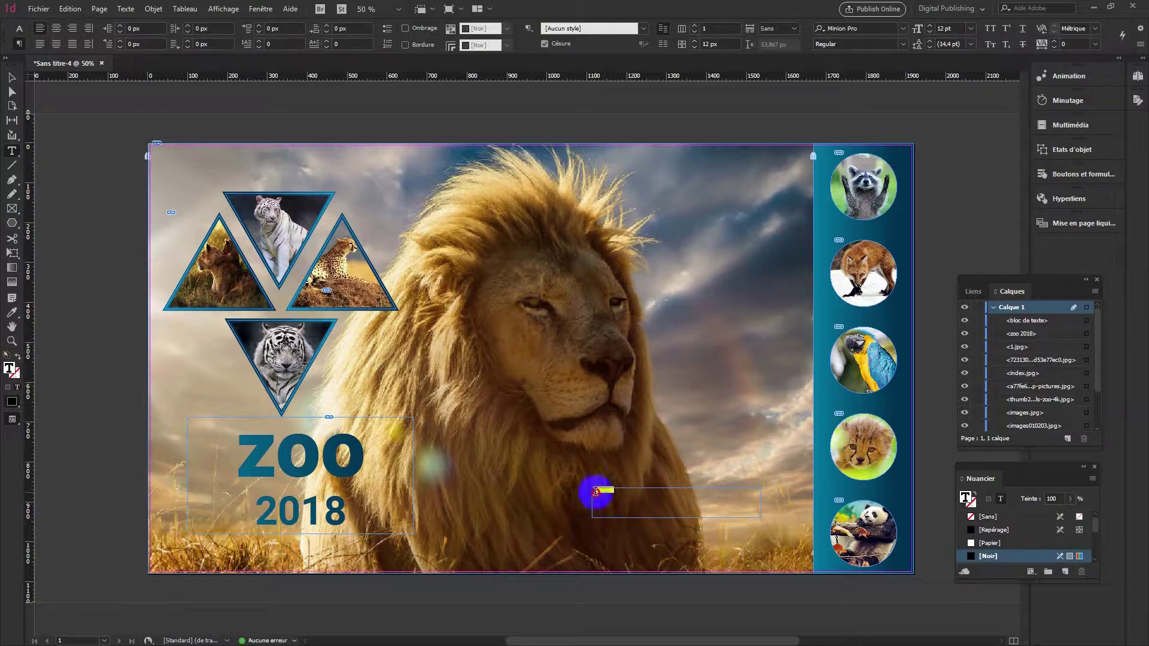
Step: Set the font size of the word "réservation" to 72 pt
drag(616, 489, 591, 489)
click(971, 28)
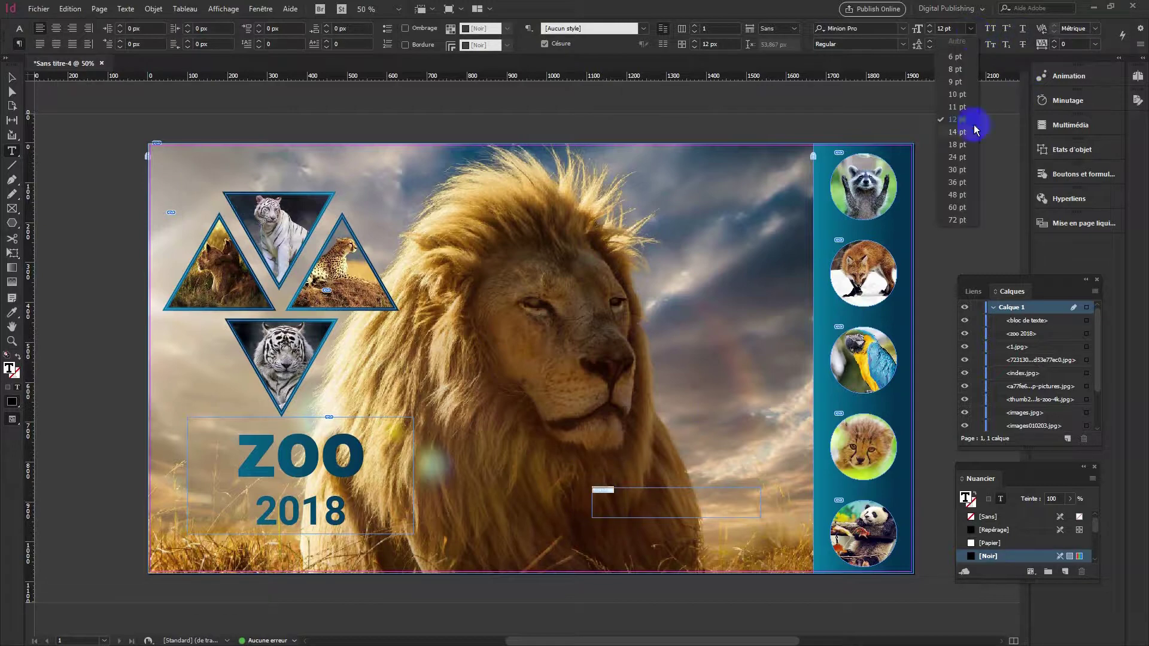
click(965, 222)
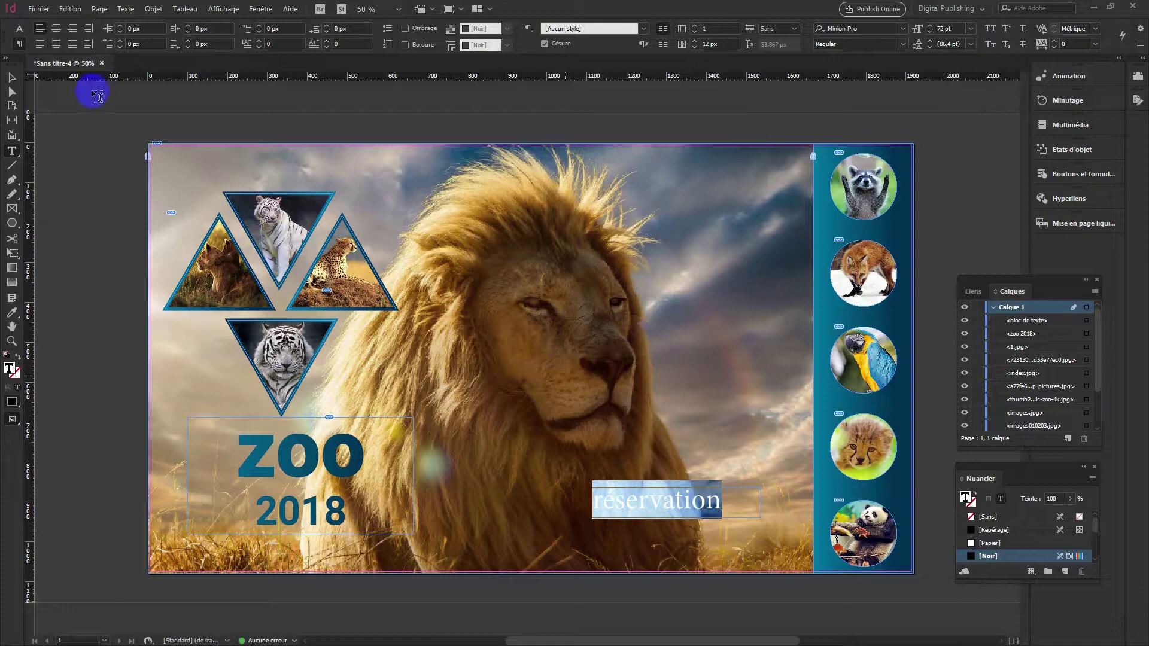
click(11, 77)
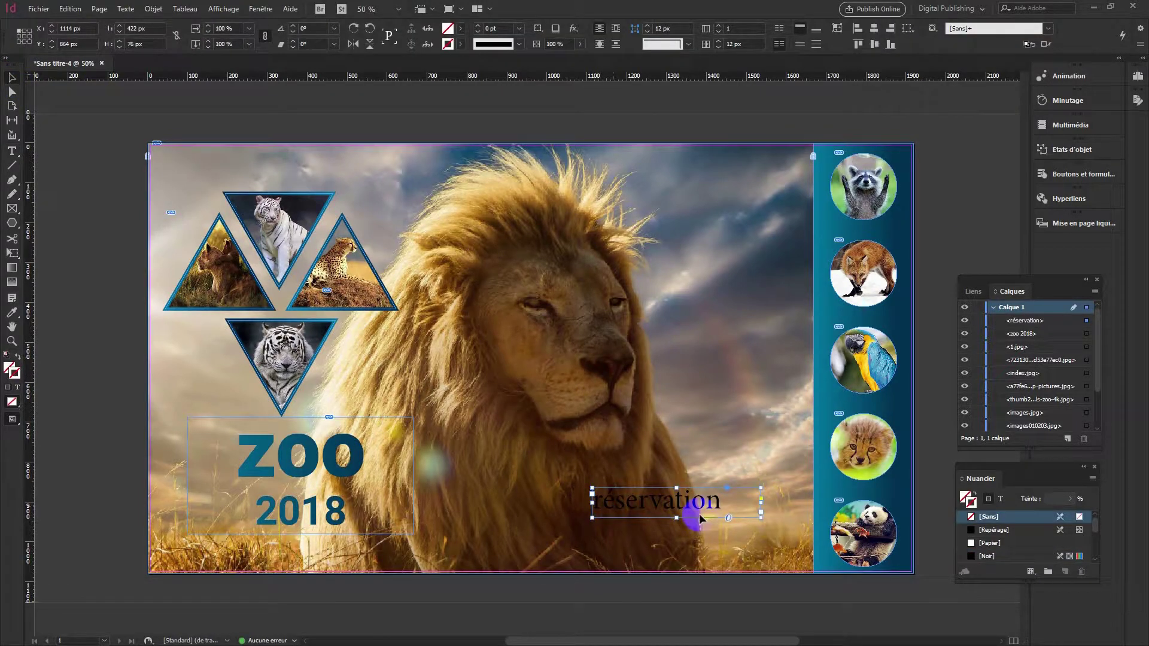
Step: Change the font of the word "réservation" to Roboto Black Italic
double_click(600, 501)
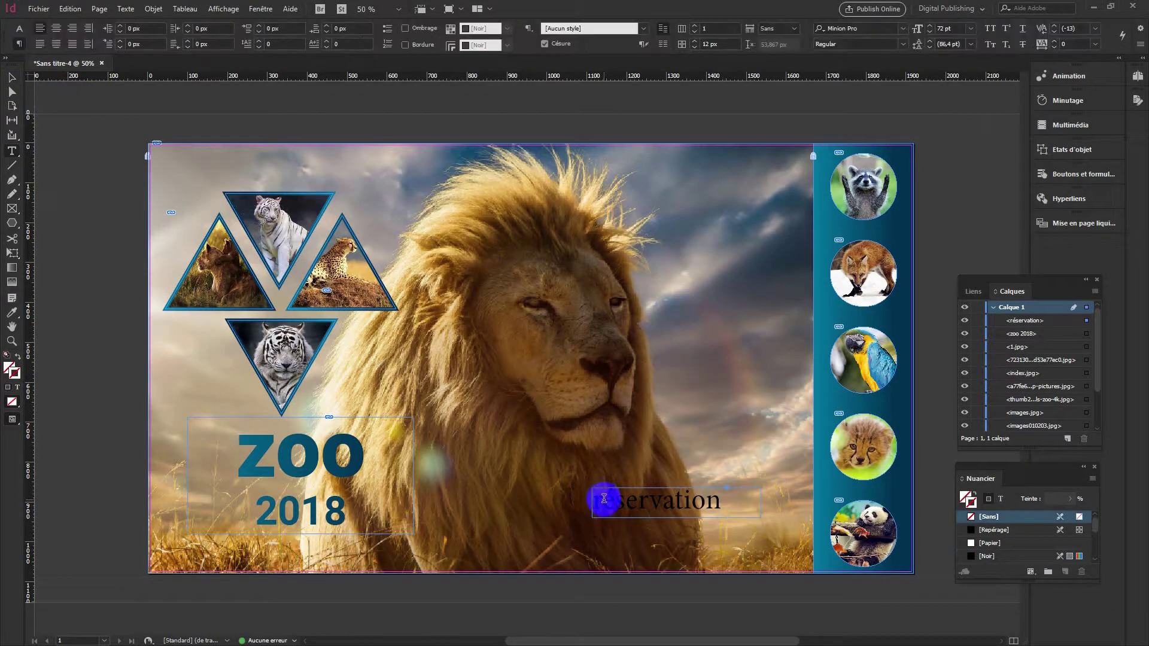
double_click(604, 499)
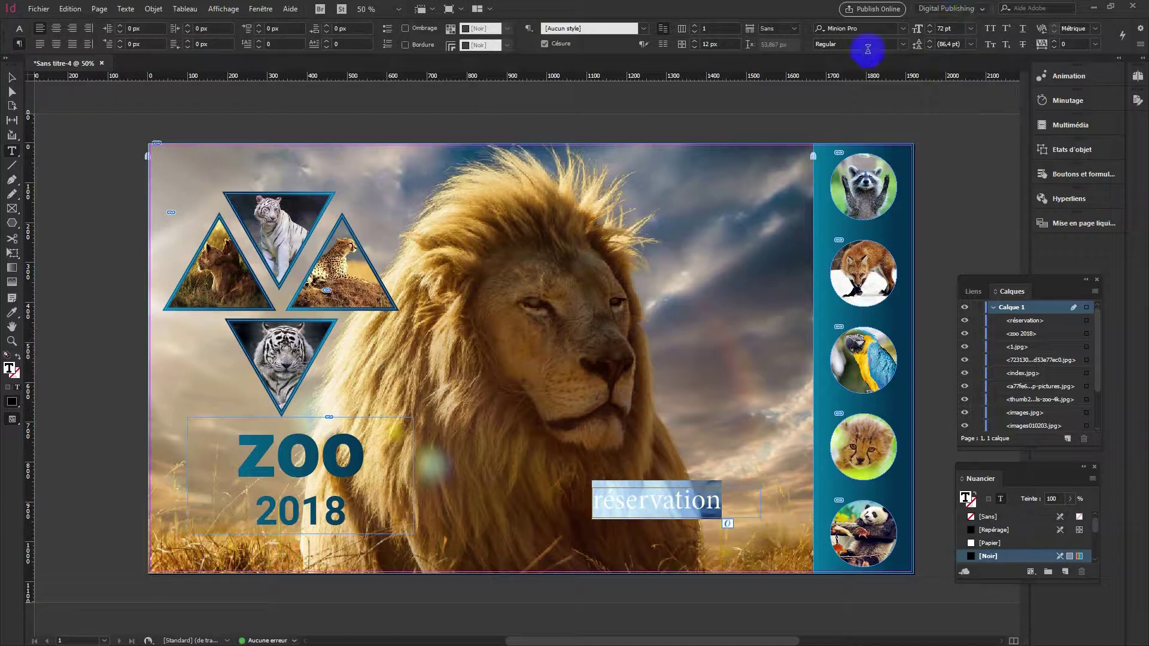
click(853, 28)
text(robo)
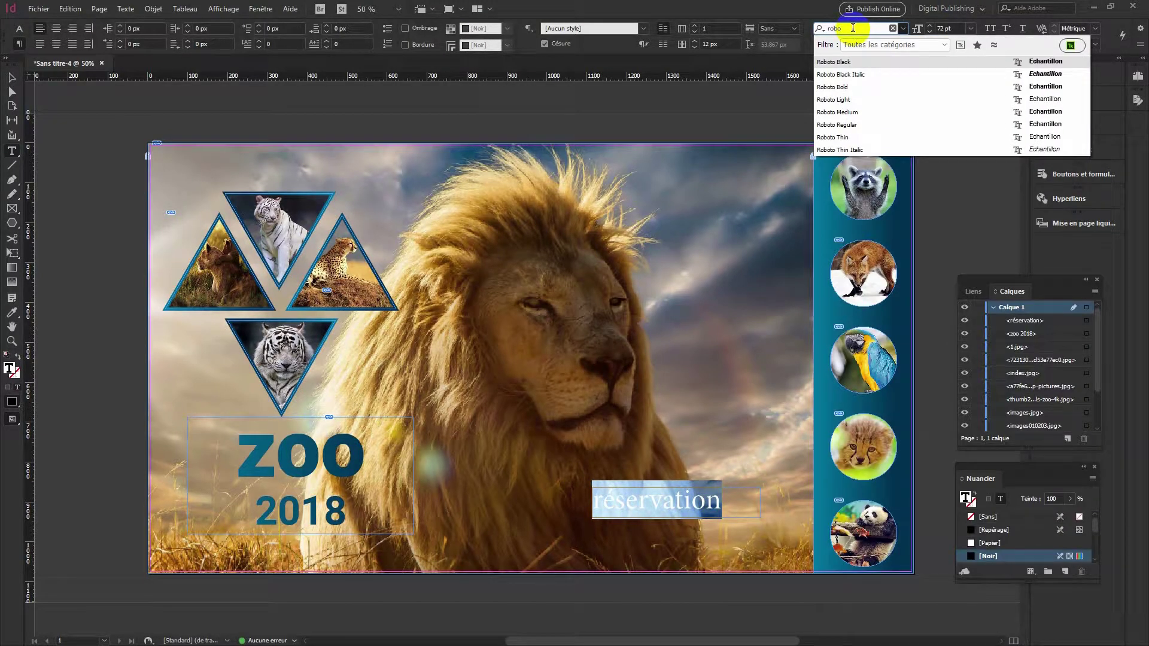
click(866, 73)
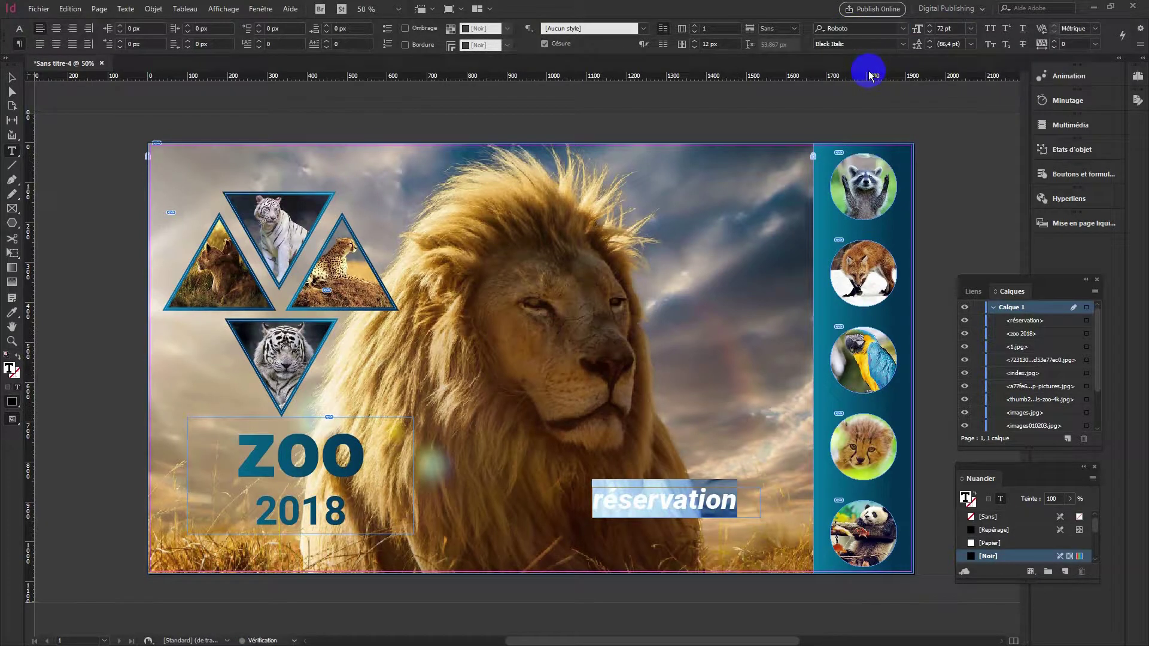
Step: Apply All Caps to the first letter of "réservation"
drag(604, 504, 592, 503)
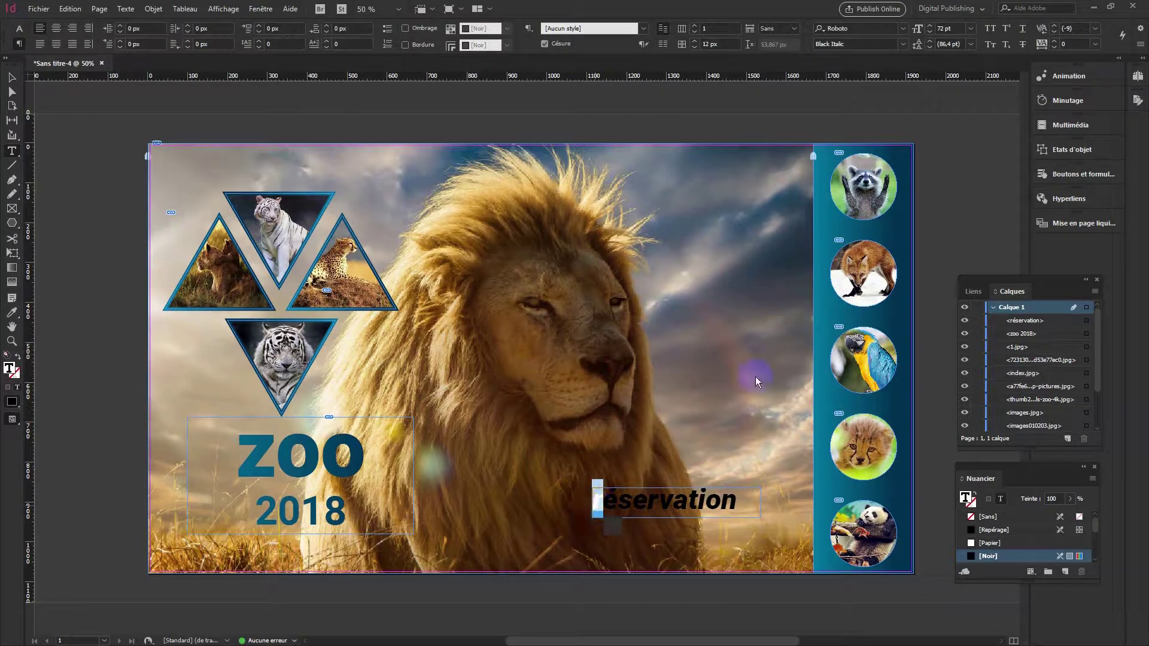
click(991, 28)
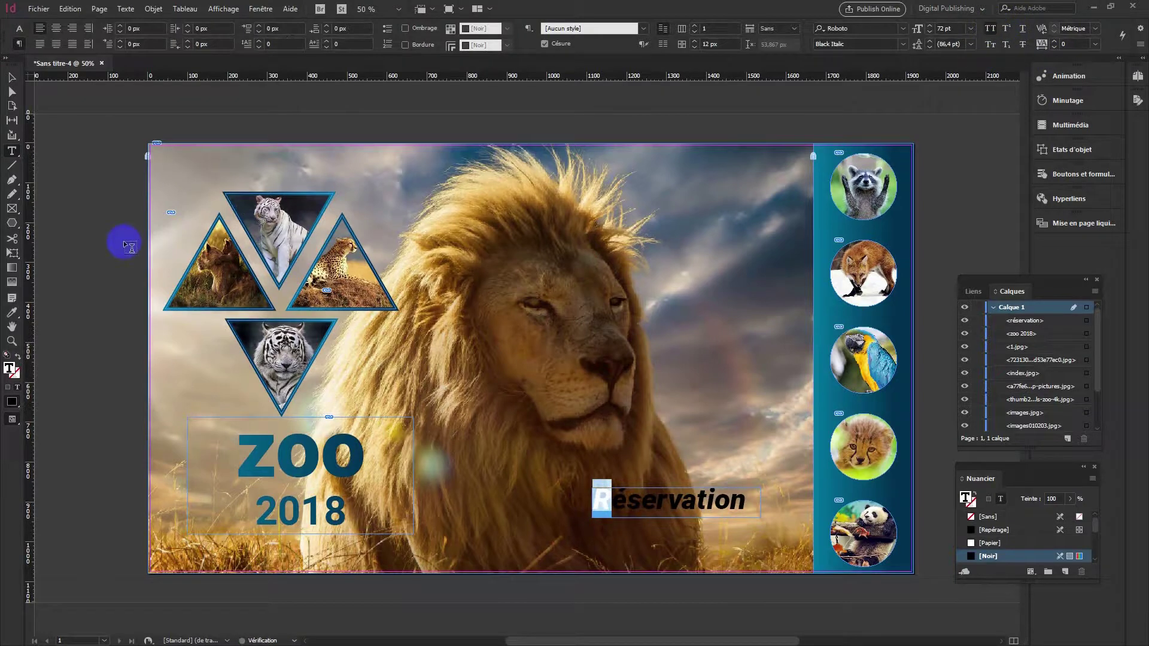
click(12, 76)
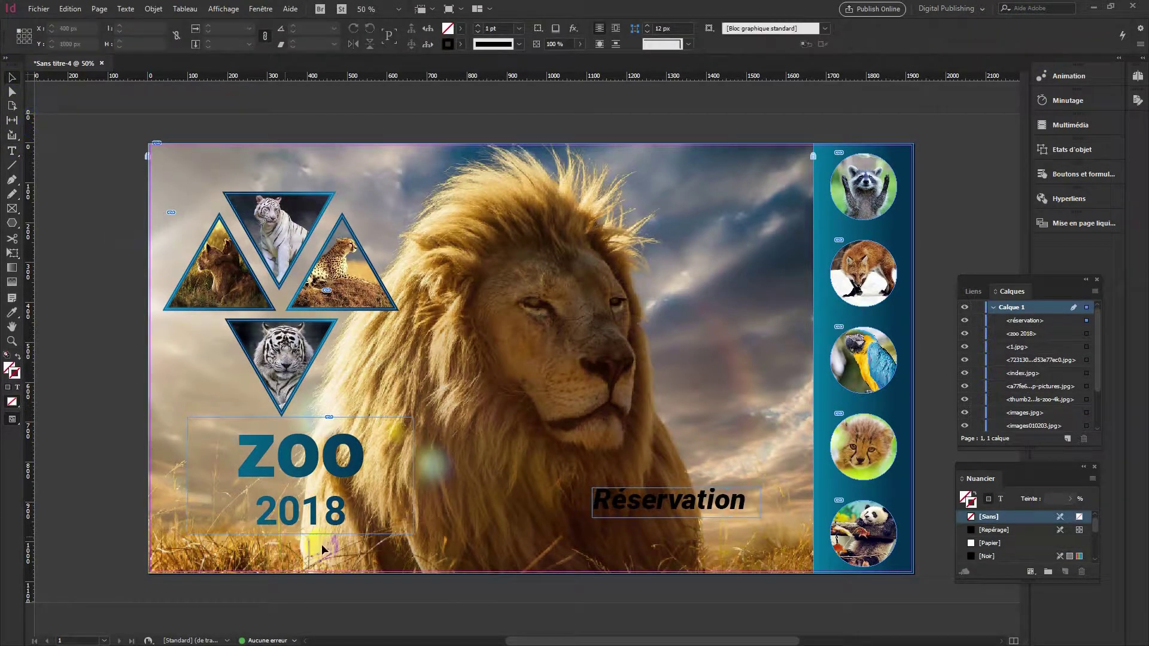
Step: Set the font size of the word "Réservation" to 60 pt
double_click(683, 502)
drag(772, 501, 591, 502)
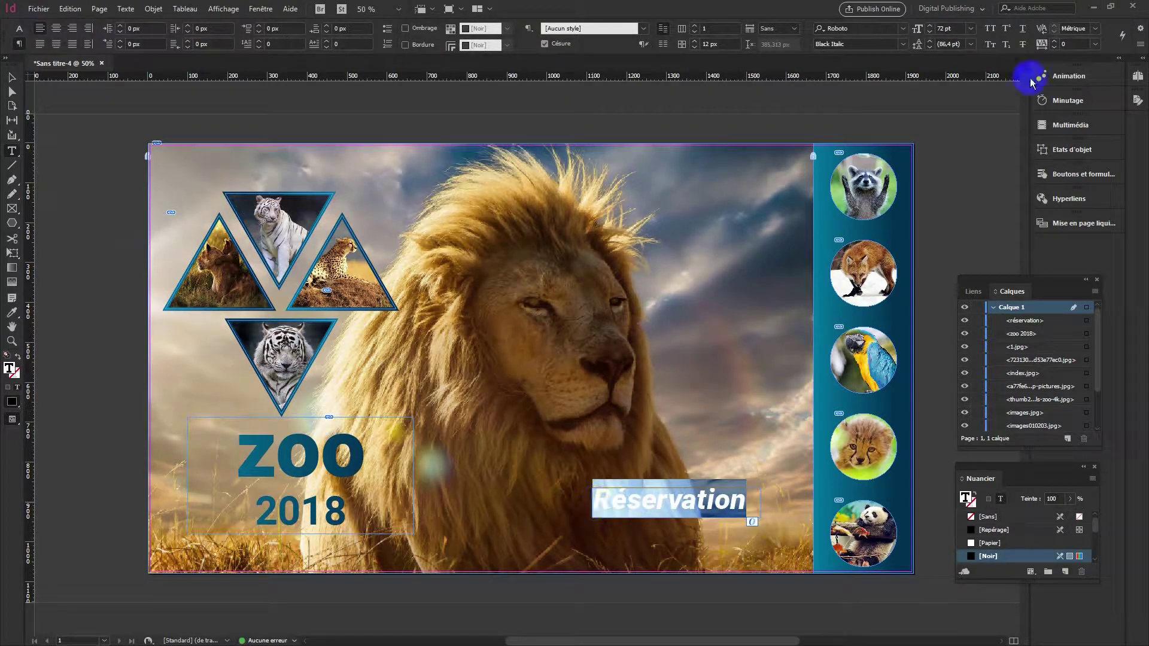
click(971, 32)
click(956, 210)
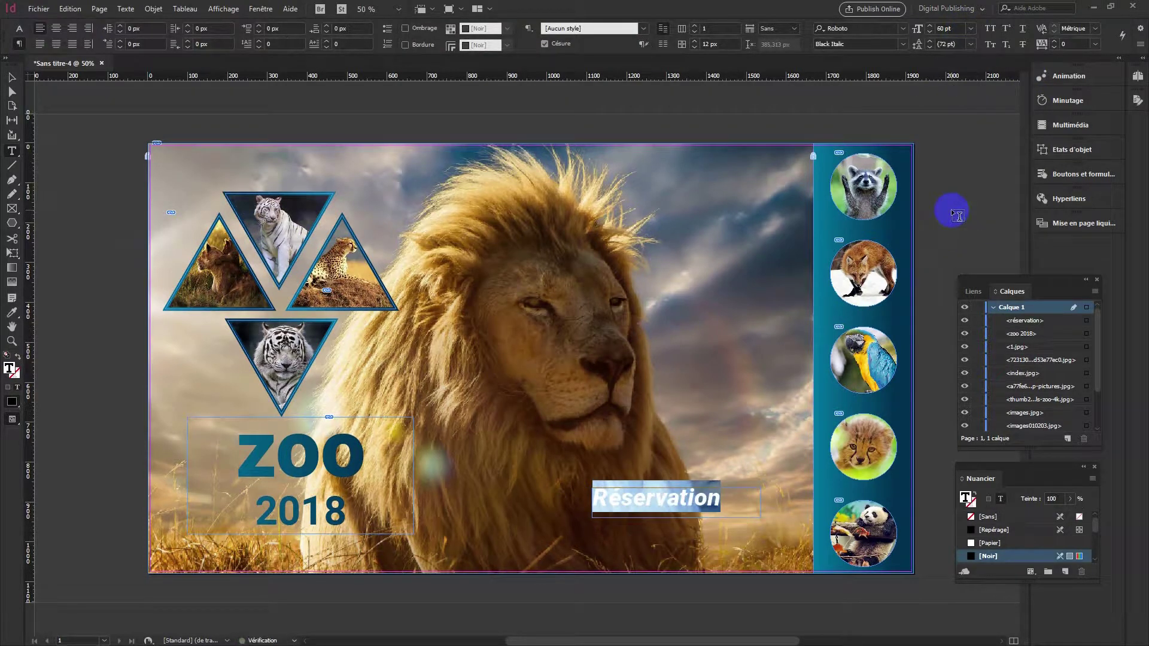
click(12, 78)
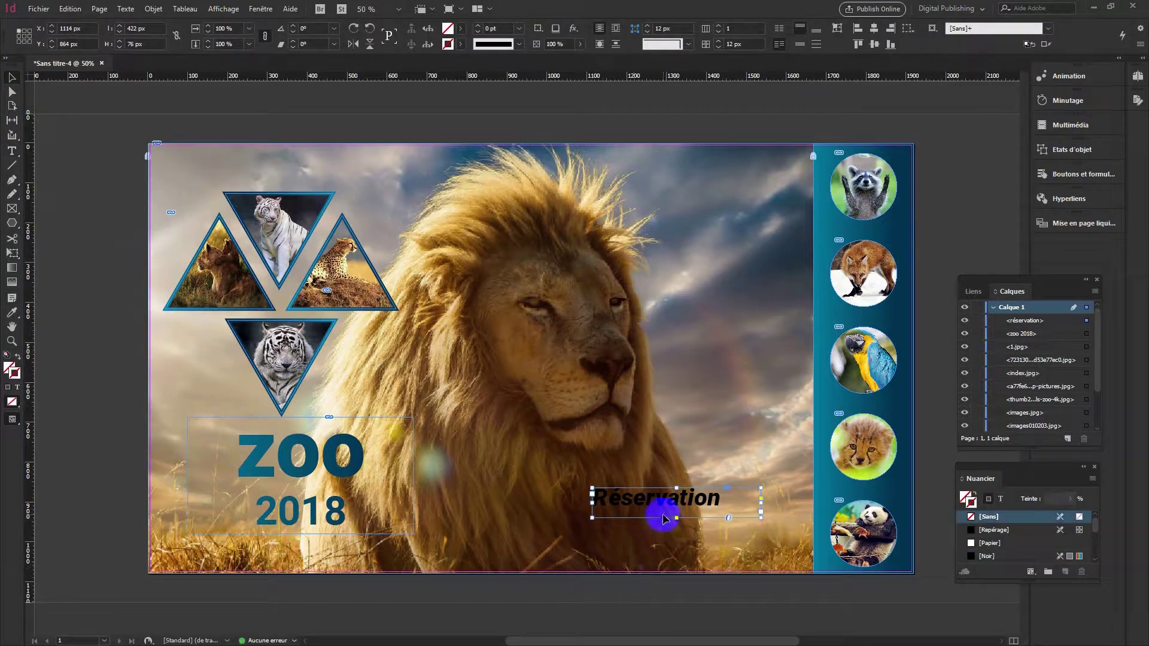
Step: Try to sample the colour of the "zoo" title onto the word "Réservation" with the Eyedropper
double_click(733, 498)
click(641, 506)
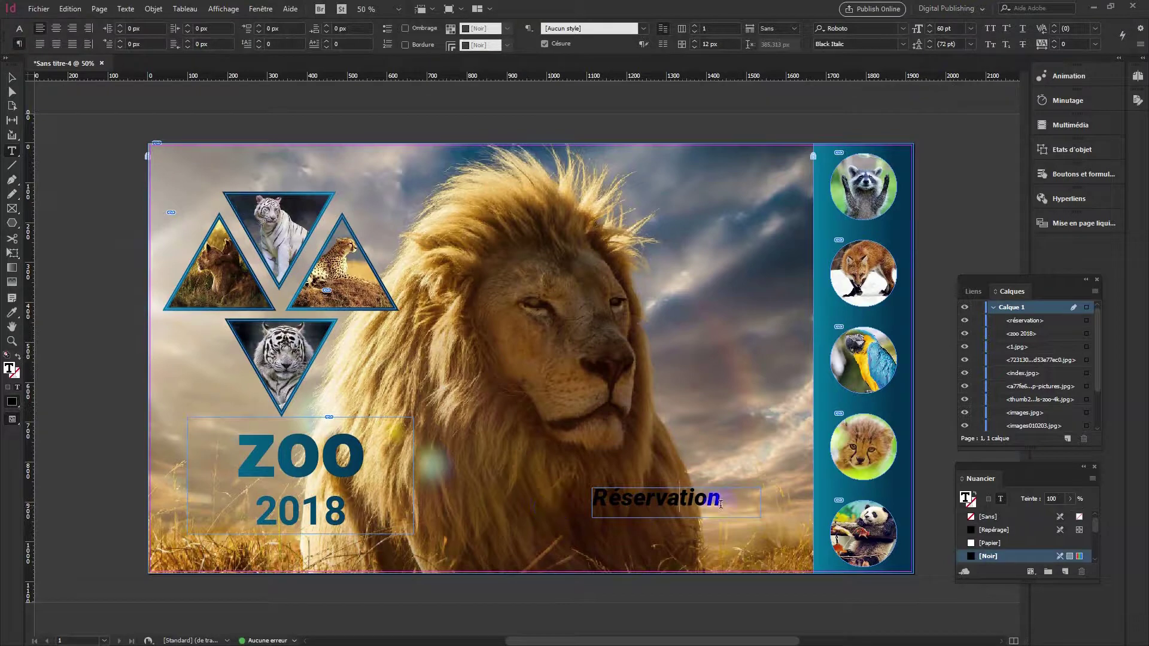
drag(726, 498, 594, 503)
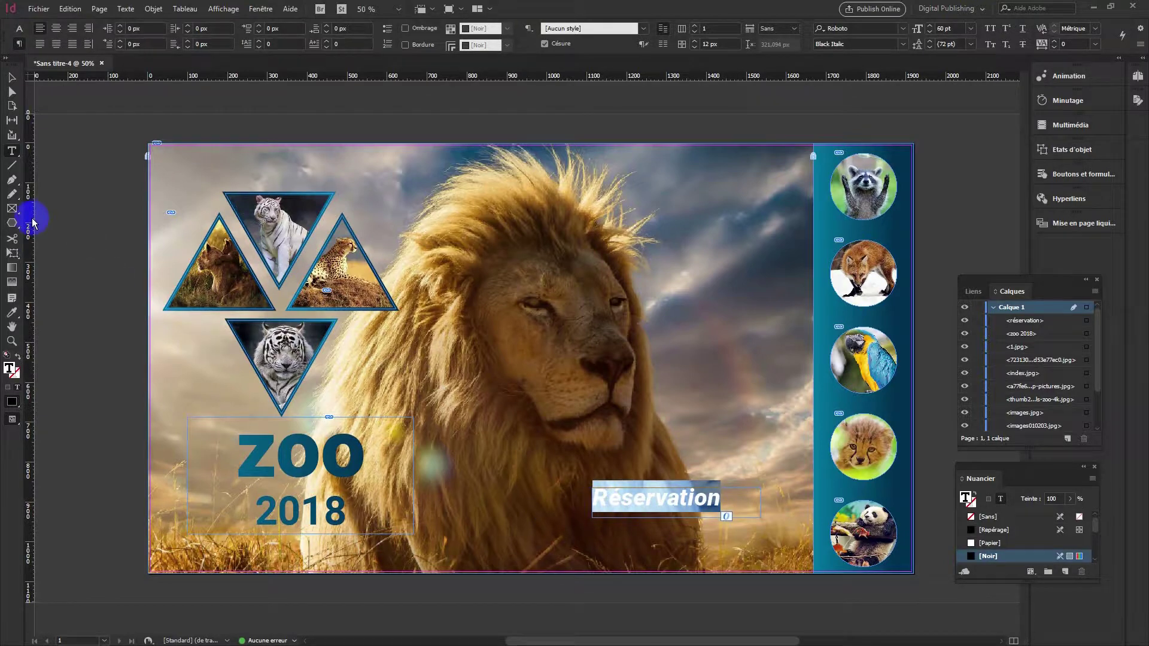
click(13, 312)
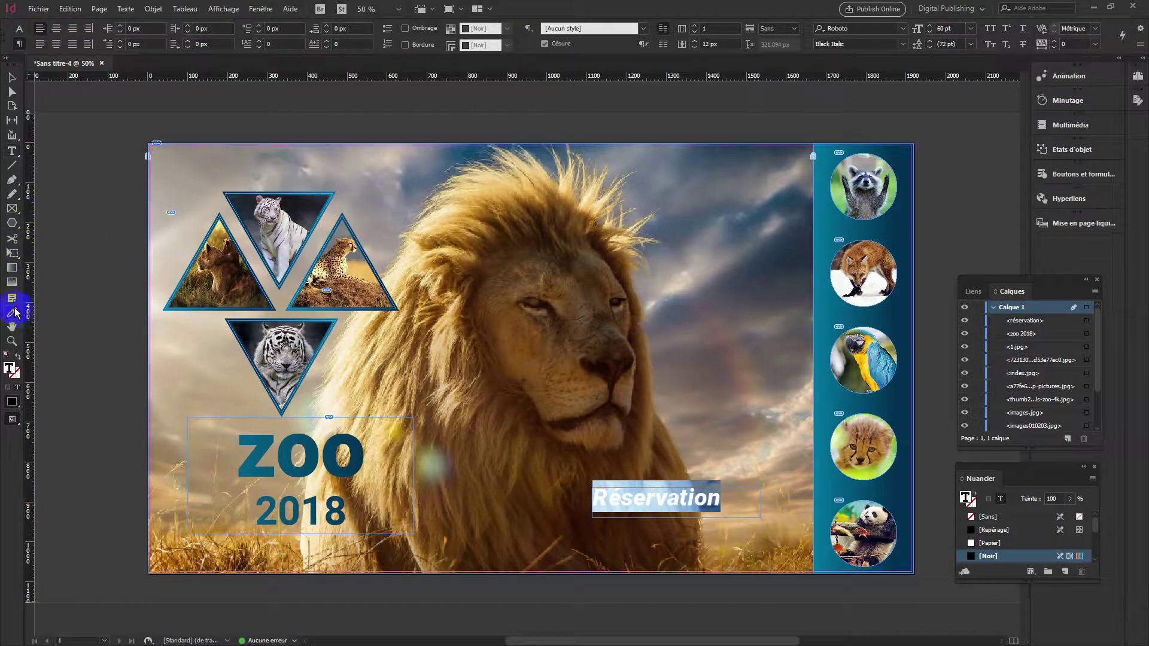
click(258, 449)
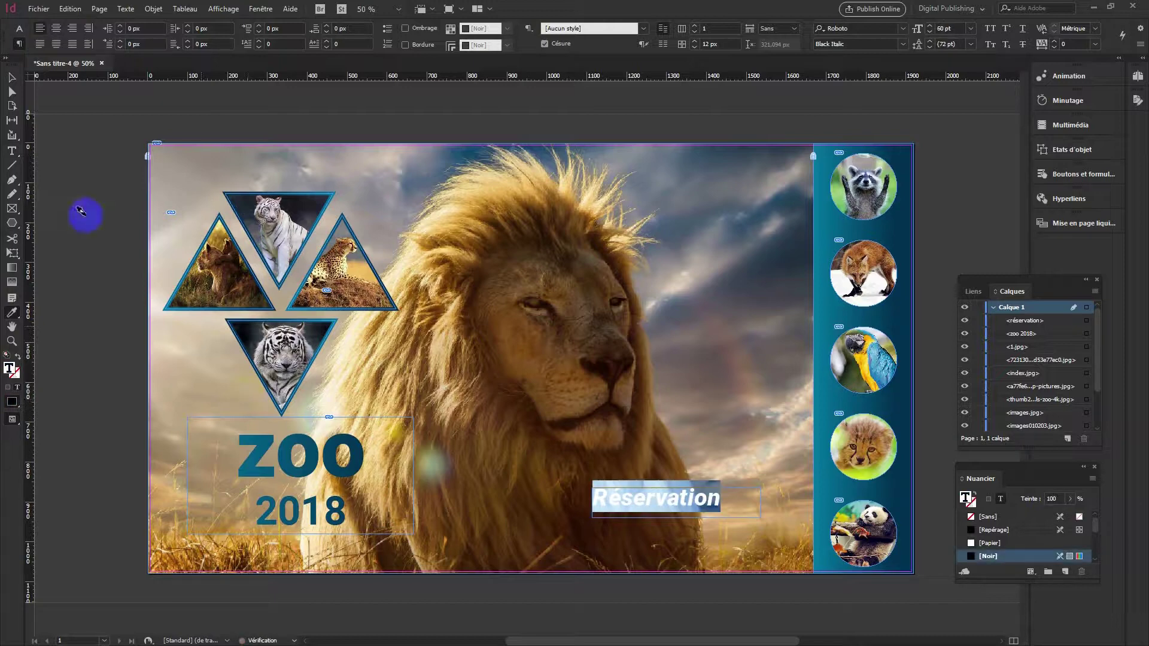
Step: Enlarge the "Réservation" text frame to about 488 x 116 px
click(12, 78)
drag(677, 518, 677, 537)
drag(761, 512, 788, 512)
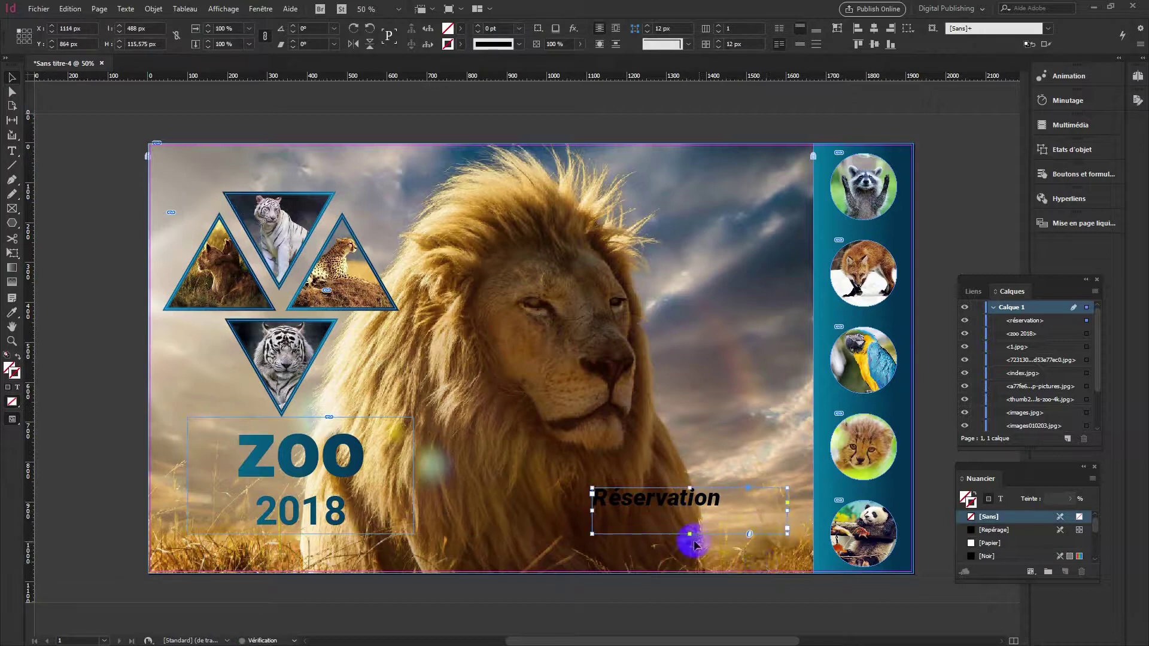
Step: Apply the blue gradient sampled from the band behind the animal circles to the word "Réservation"
triple_click(714, 508)
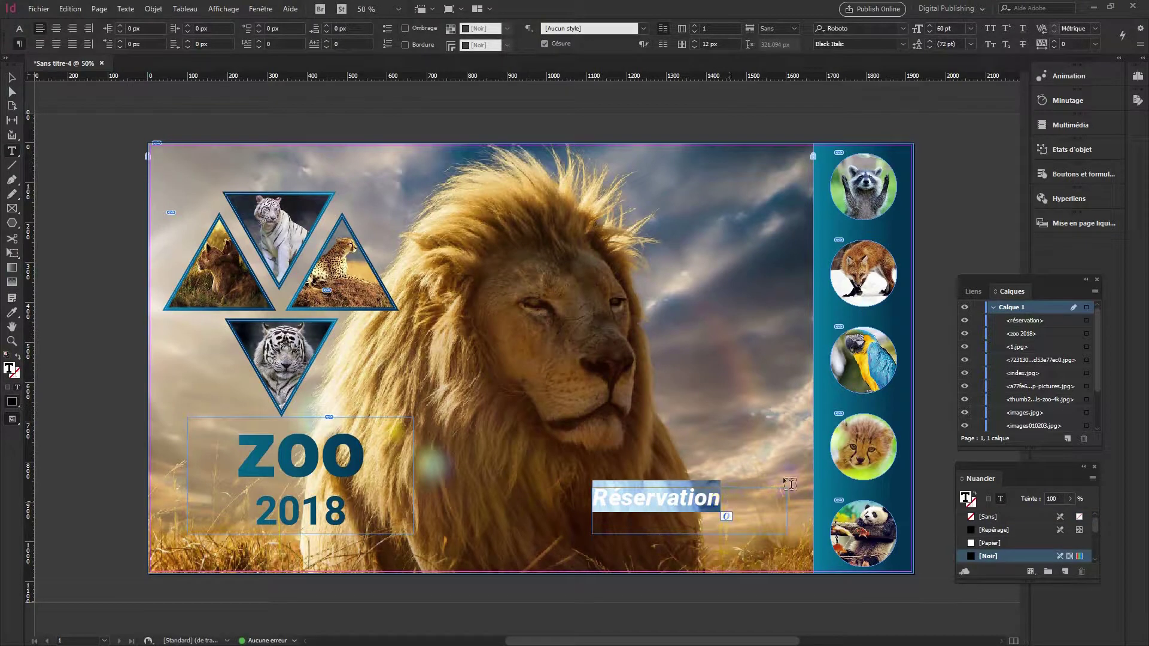
click(11, 312)
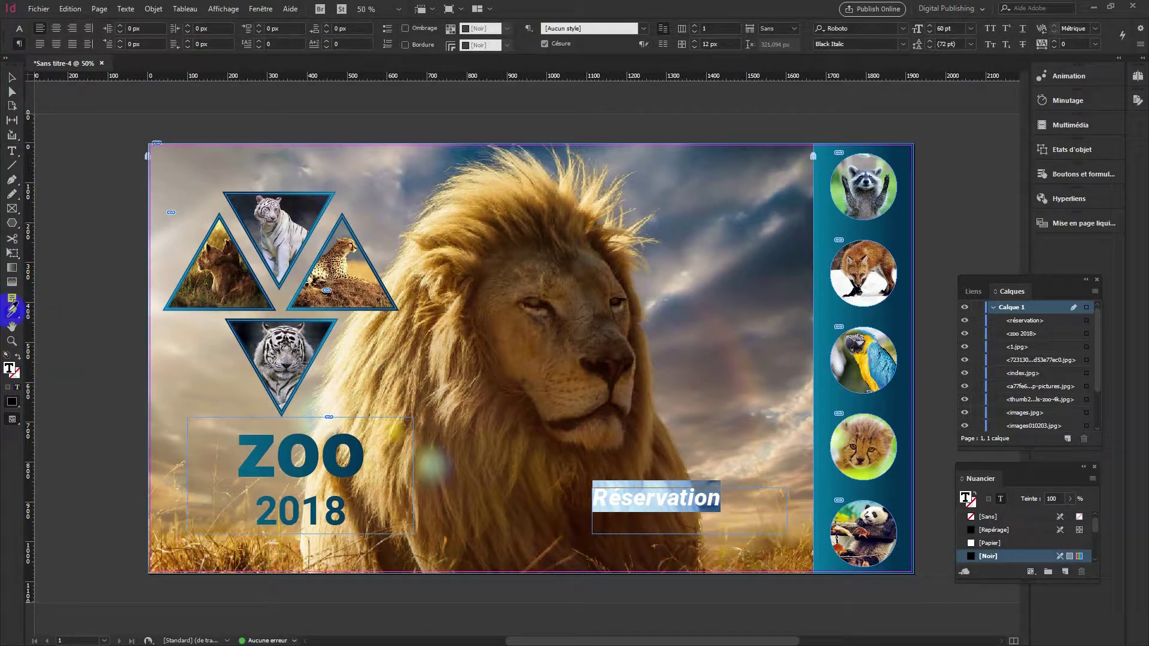
click(886, 308)
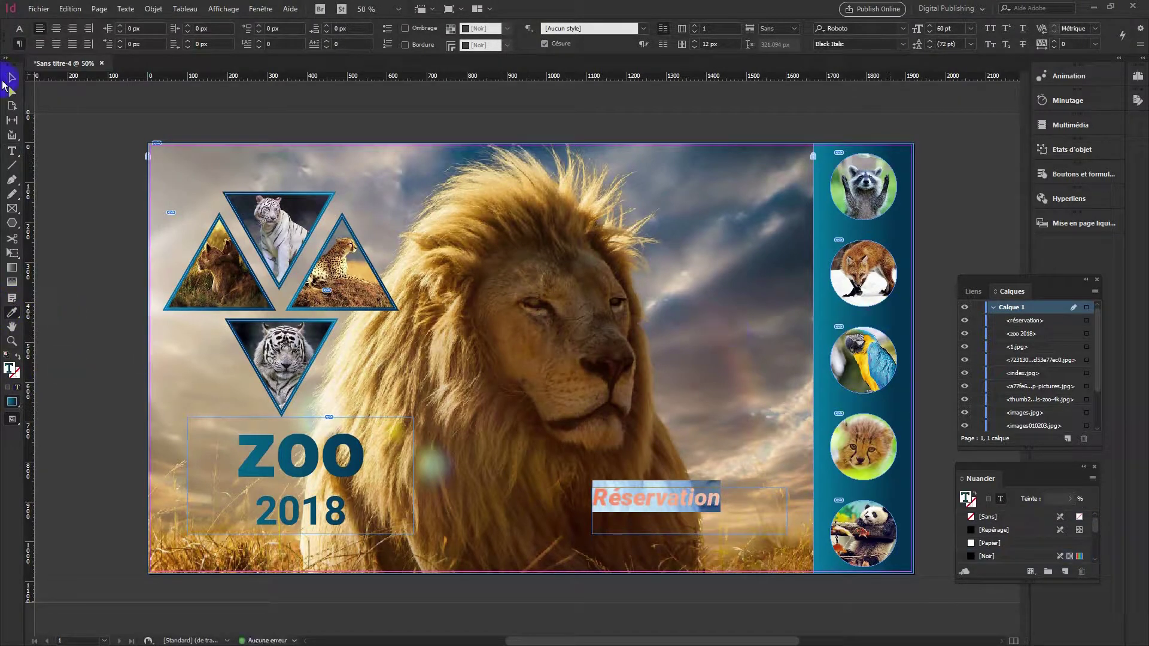
Step: Shrink the "Réservation" text frame to about 342 x 70 px around the word and deselect it
click(11, 77)
drag(690, 534, 688, 515)
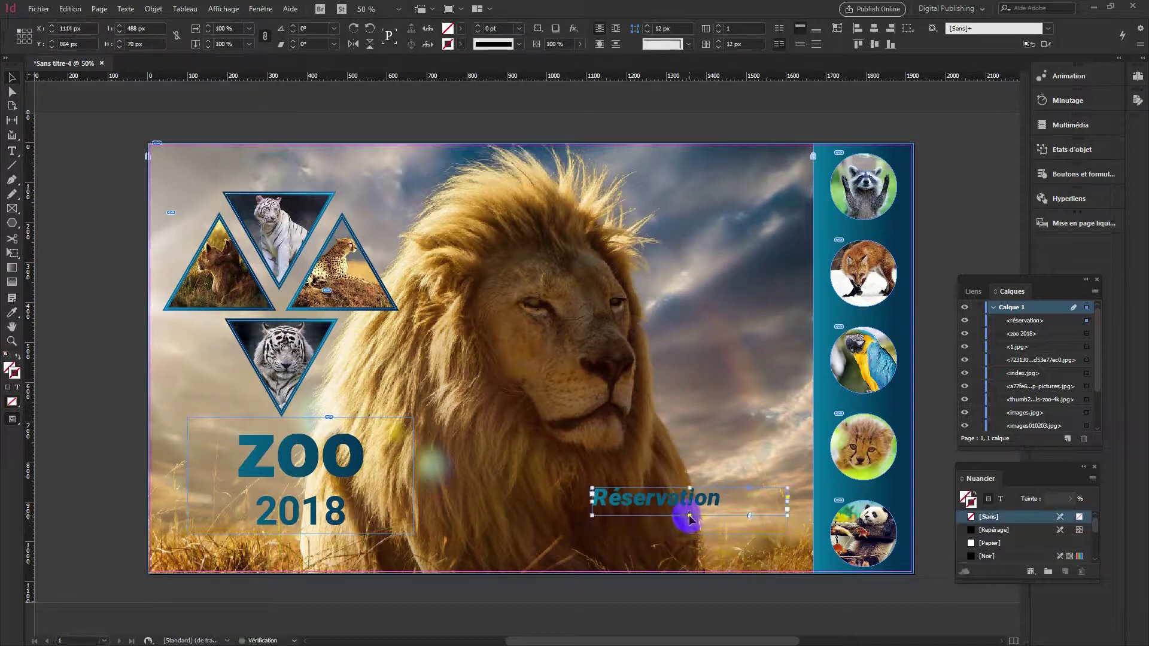
drag(788, 502, 729, 502)
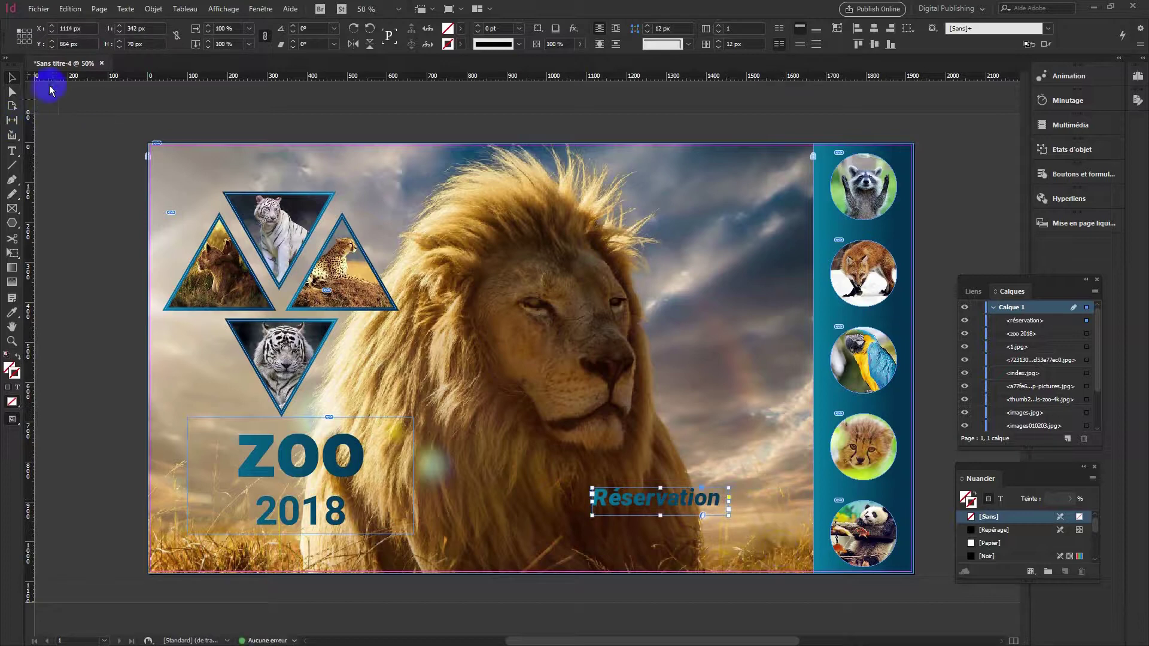
click(103, 217)
click(40, 85)
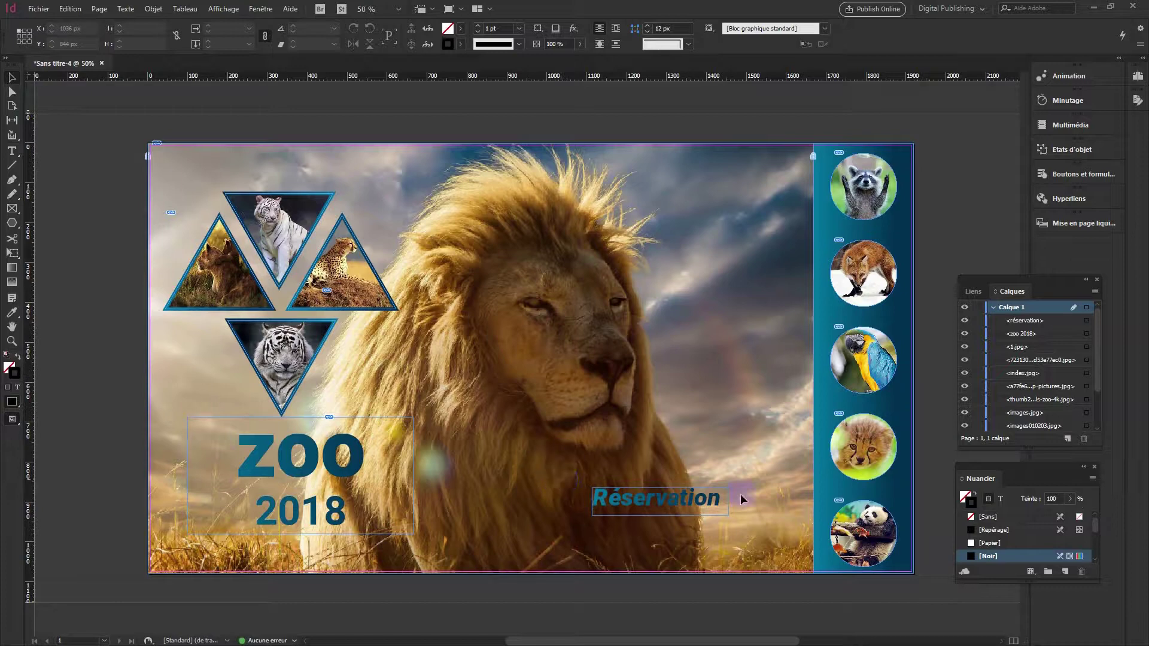
Step: Draw a straight horizontal line about 164 px long beneath the word "Réservation" with the Pen tool
click(11, 180)
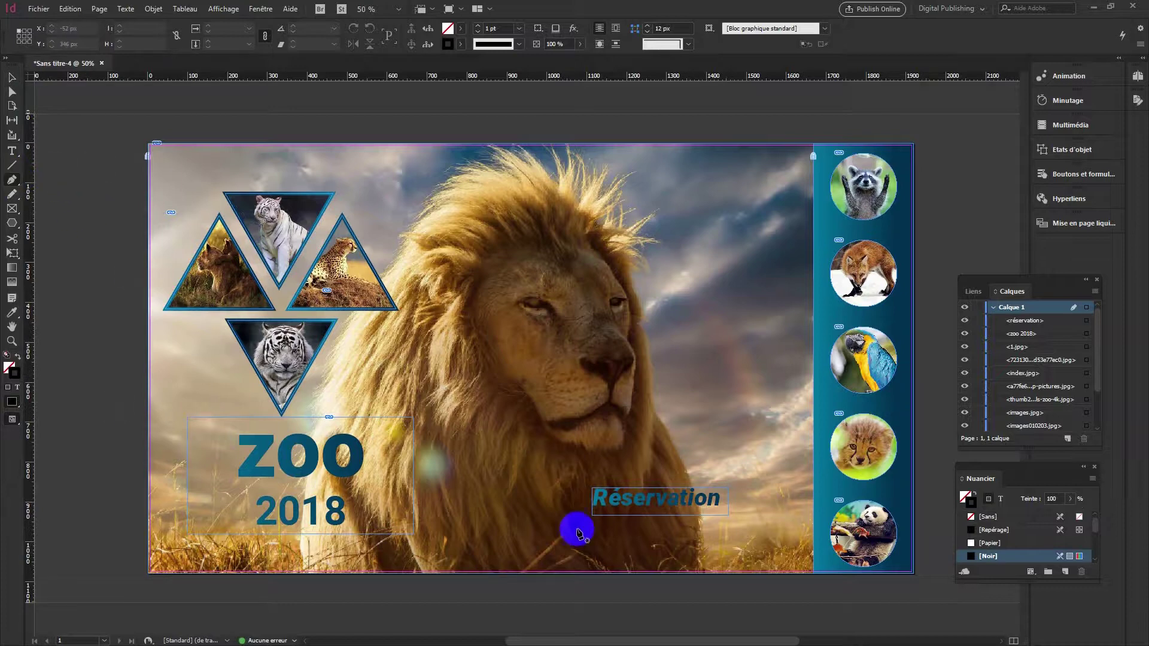
click(598, 515)
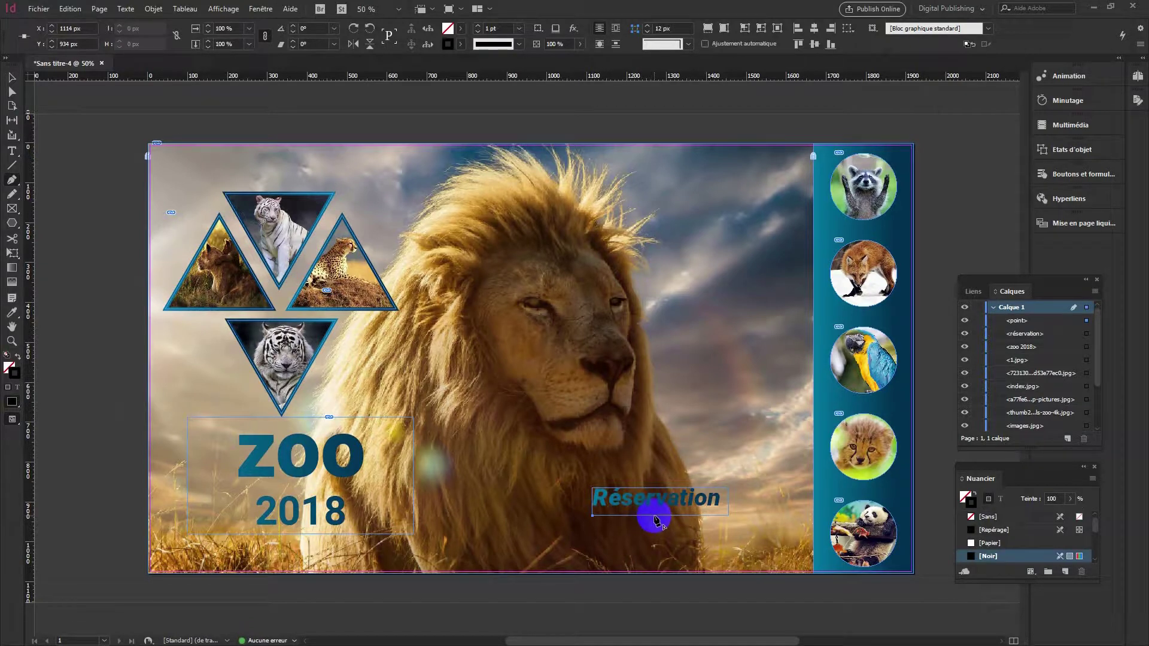
click(656, 518)
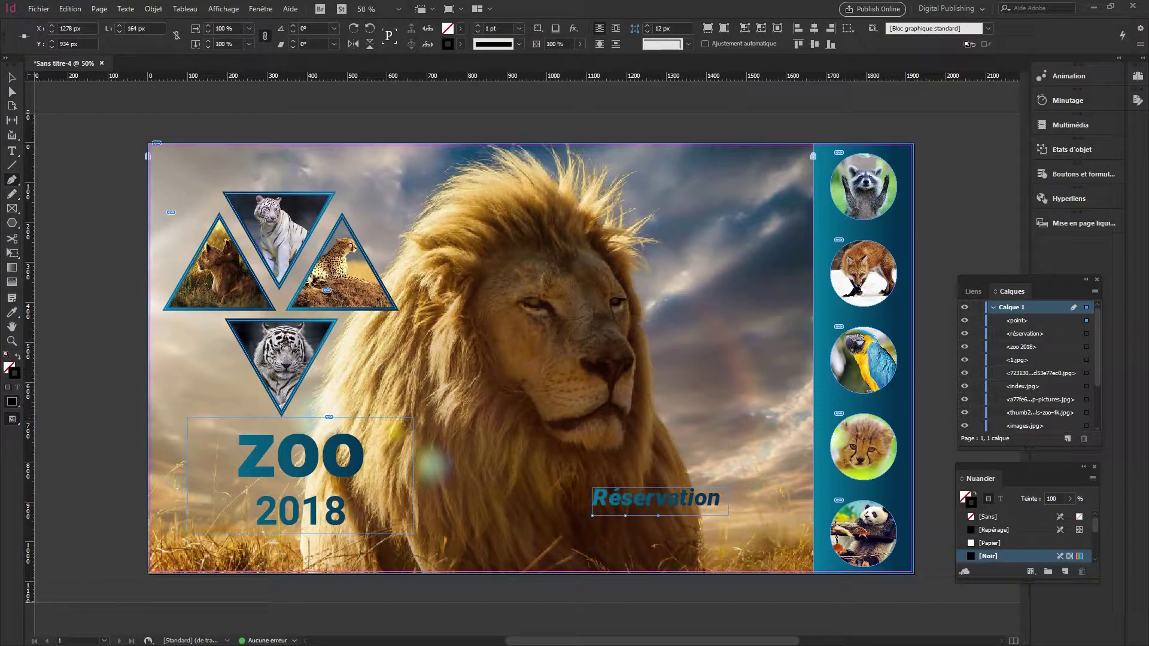
Step: Set the stroke weight of the line under "Réservation" to 8 pt
drag(659, 193, 569, 209)
click(595, 204)
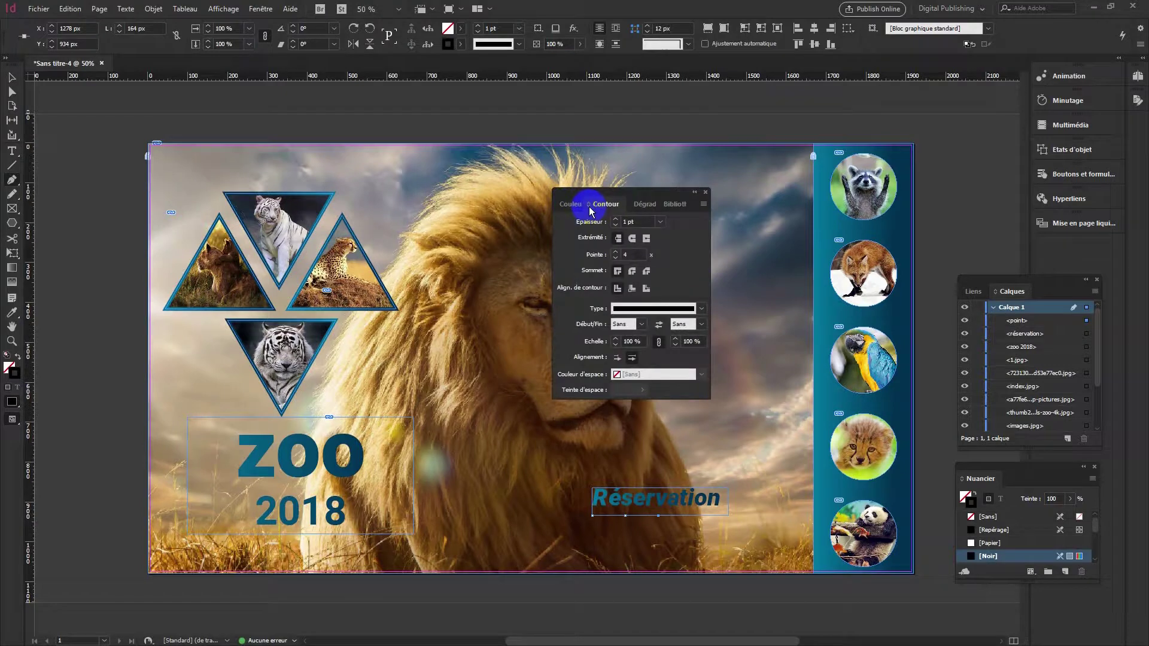
click(616, 220)
click(615, 219)
click(615, 219)
click(616, 220)
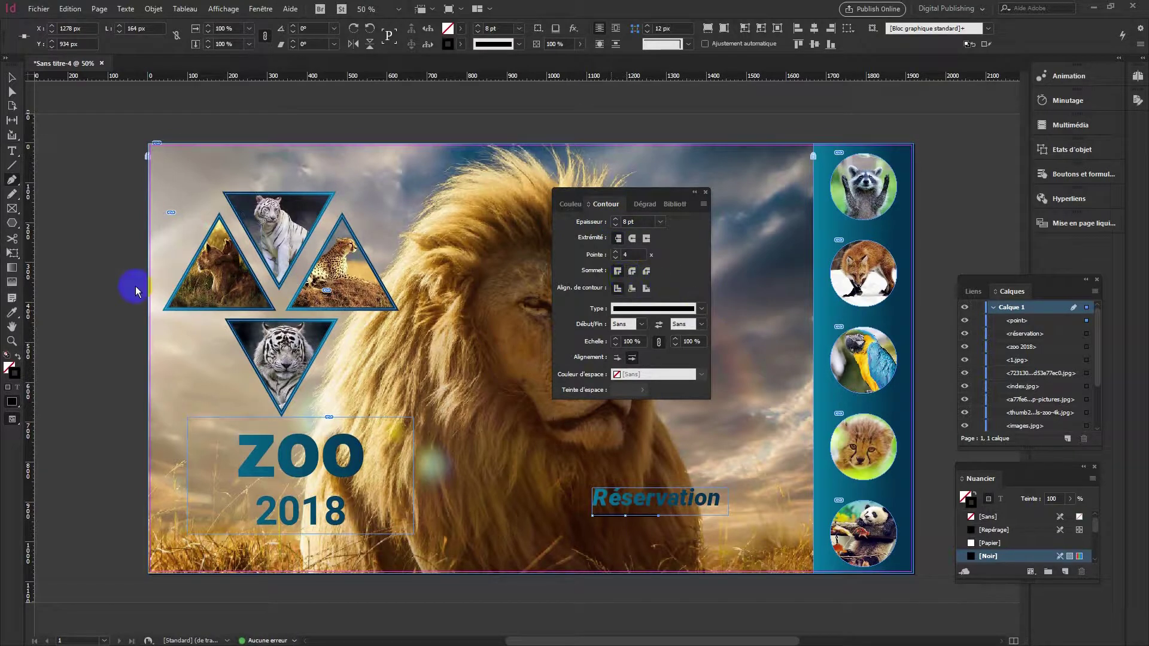
Step: Apply the blue gradient to the line under "Réservation" with the Eyedropper and set its stroke weight to 8 pt
click(11, 312)
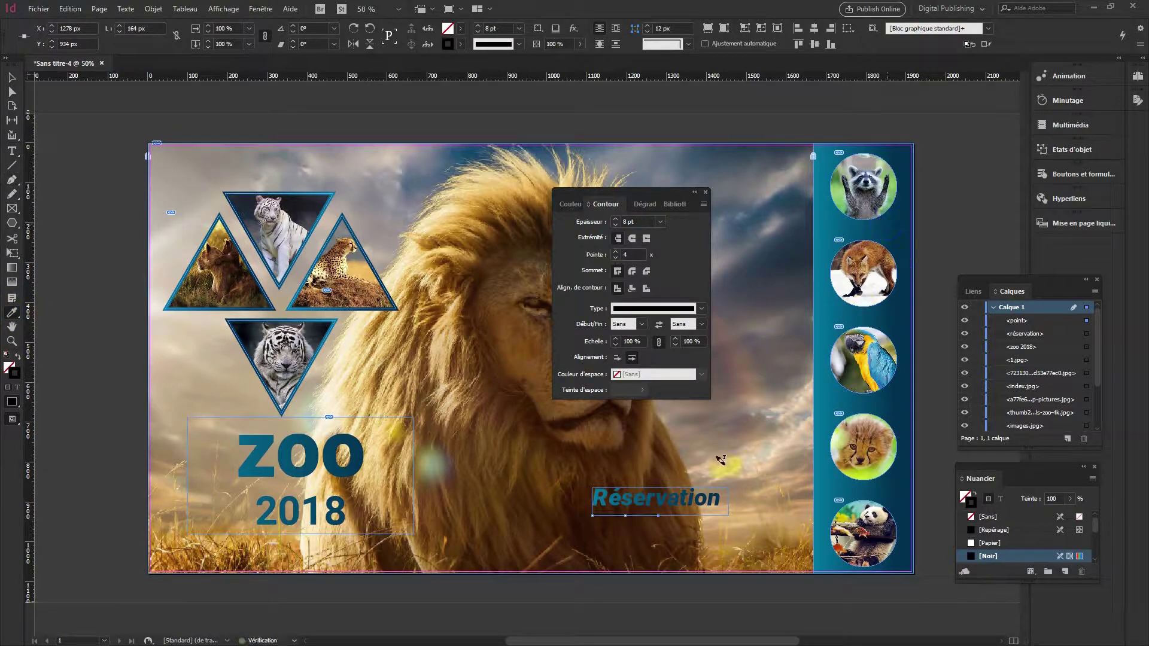
click(637, 520)
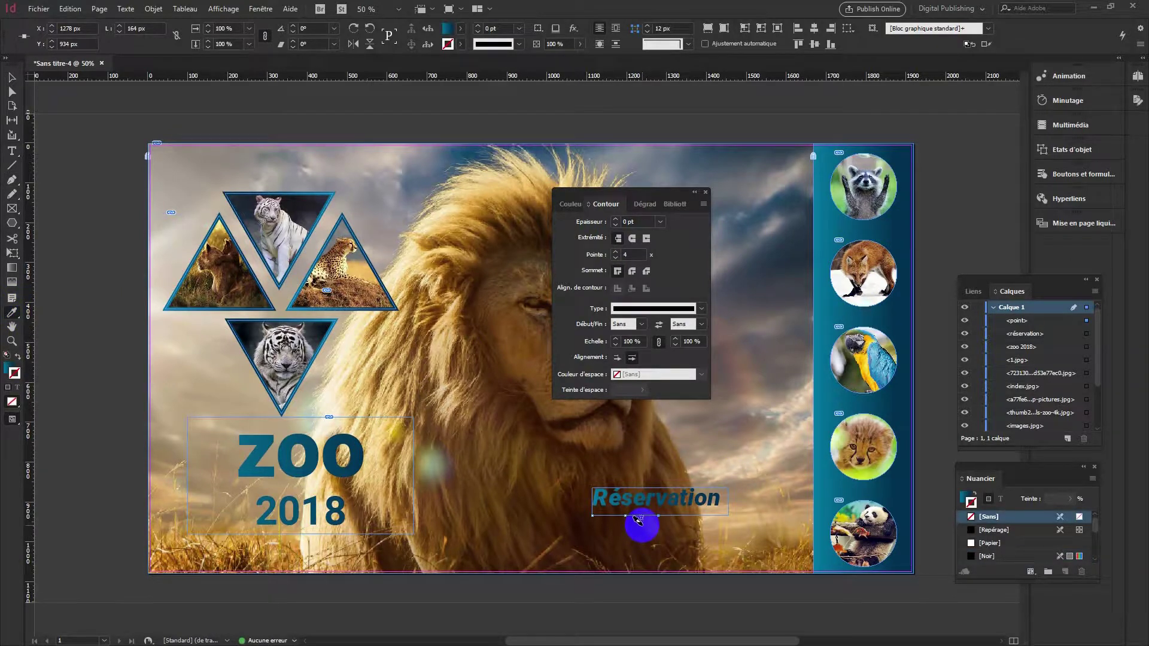
click(616, 219)
click(616, 219)
click(615, 219)
click(616, 219)
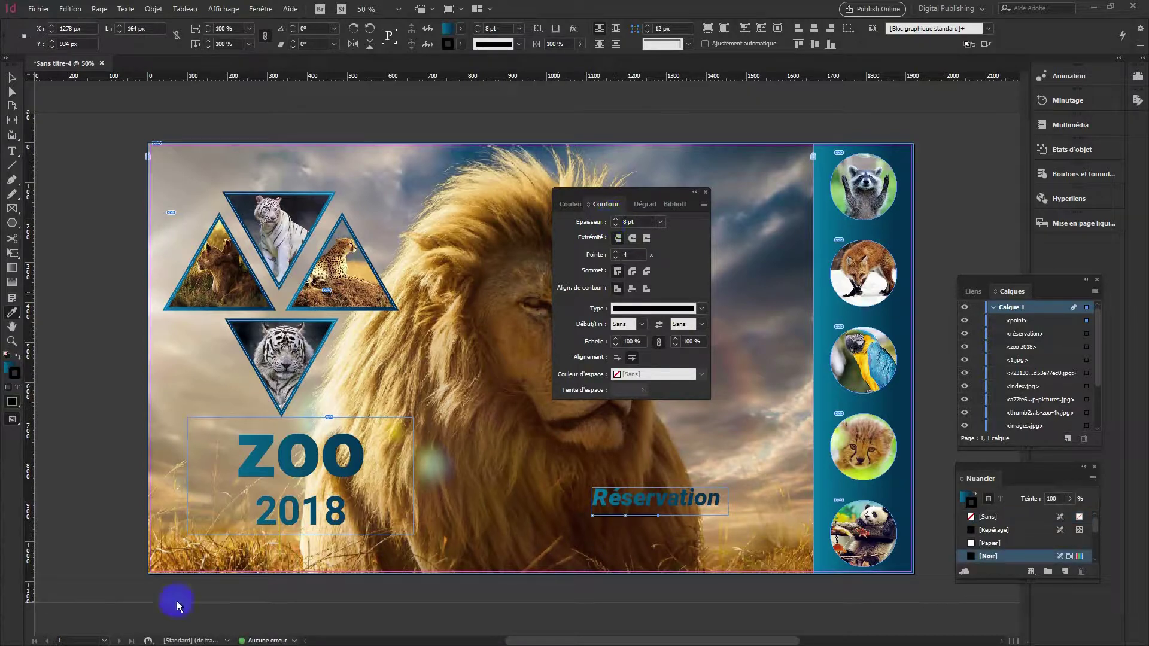
Step: Swap the line's fill and stroke so the gradient is on the stroke, set the fill to [Sans], and deselect the line
click(19, 358)
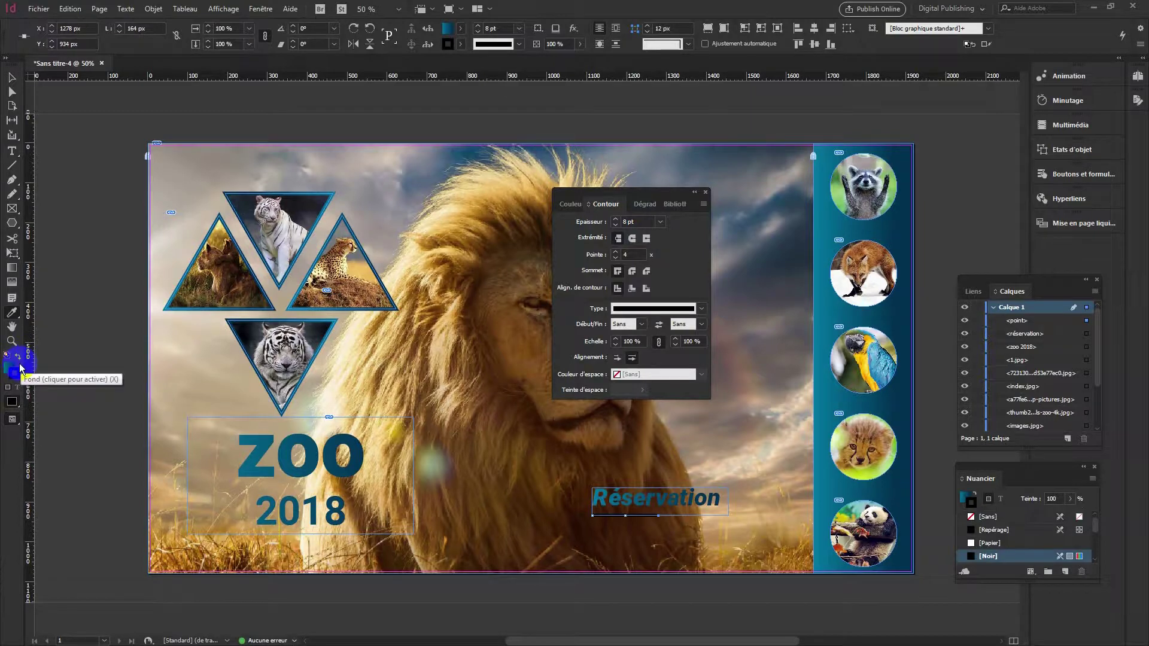
click(18, 356)
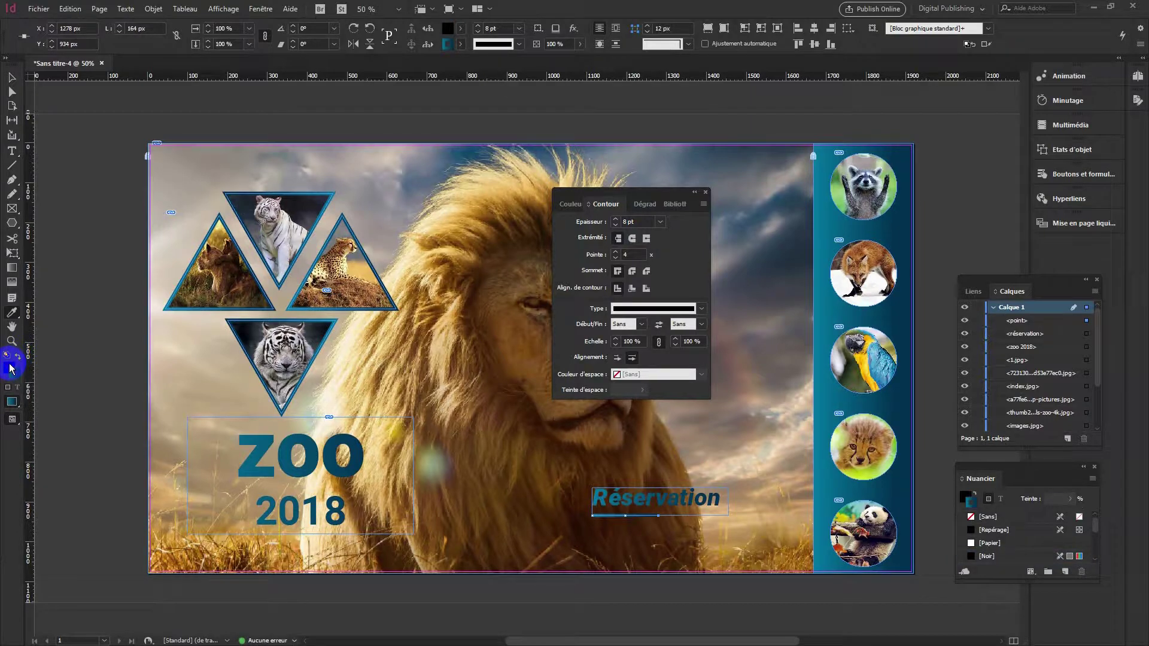
click(10, 368)
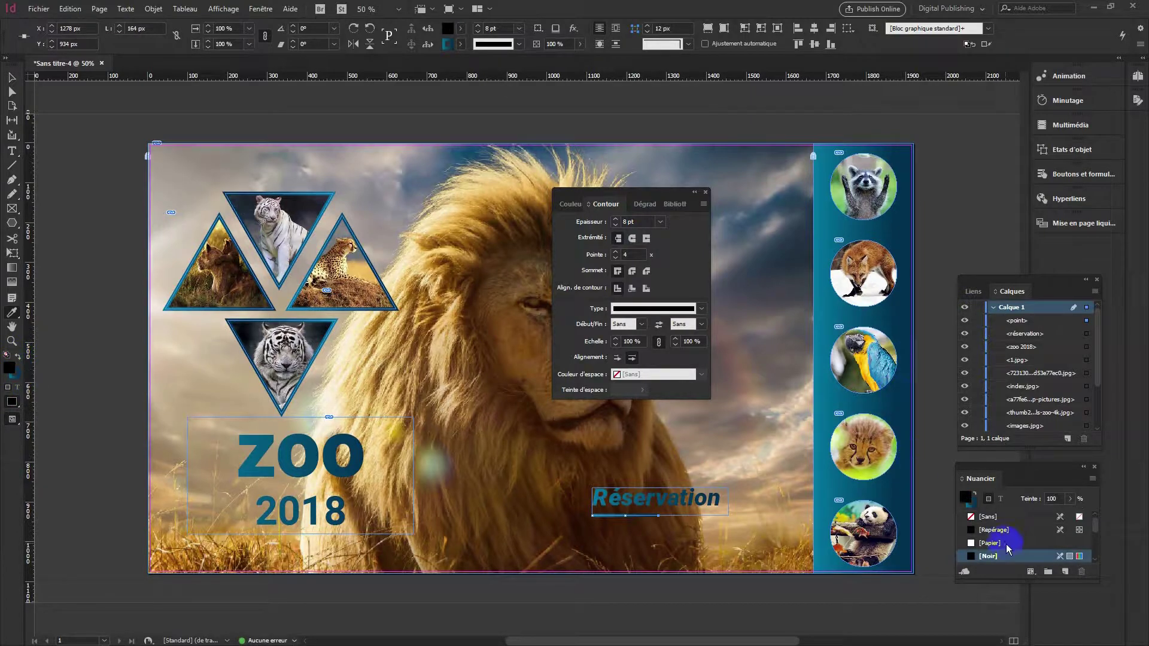
click(982, 517)
click(12, 77)
click(84, 235)
click(91, 267)
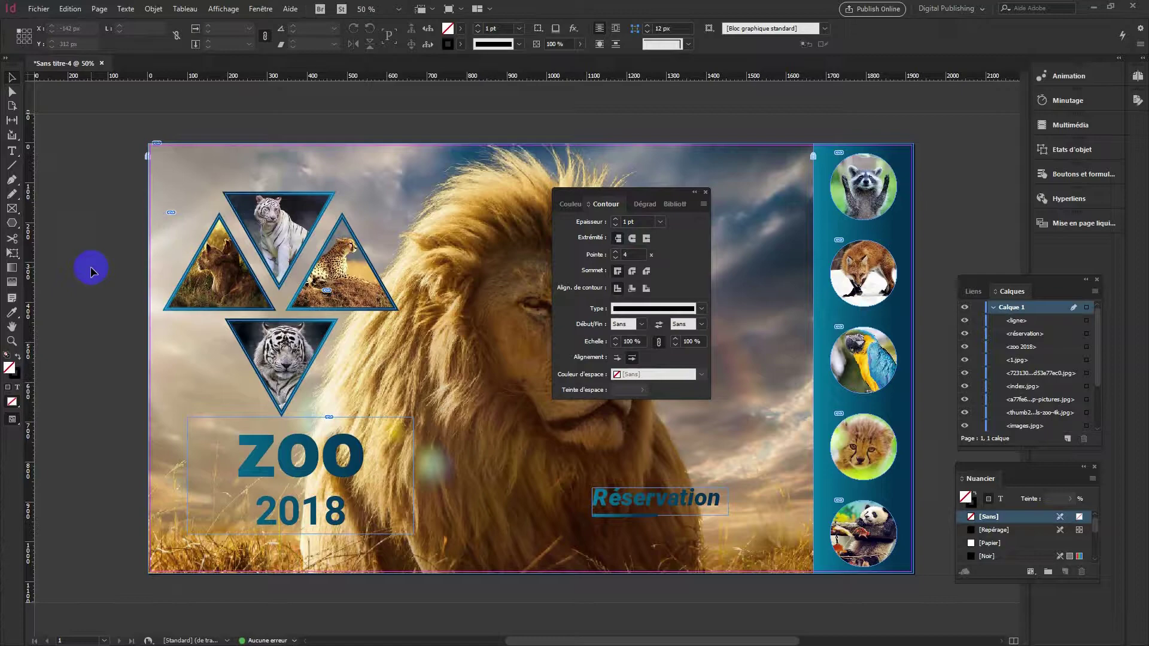
Step: Check the underlined "Réservation" label on the page in Presentation mode and return to the normal view
click(14, 421)
drag(15, 420, 45, 480)
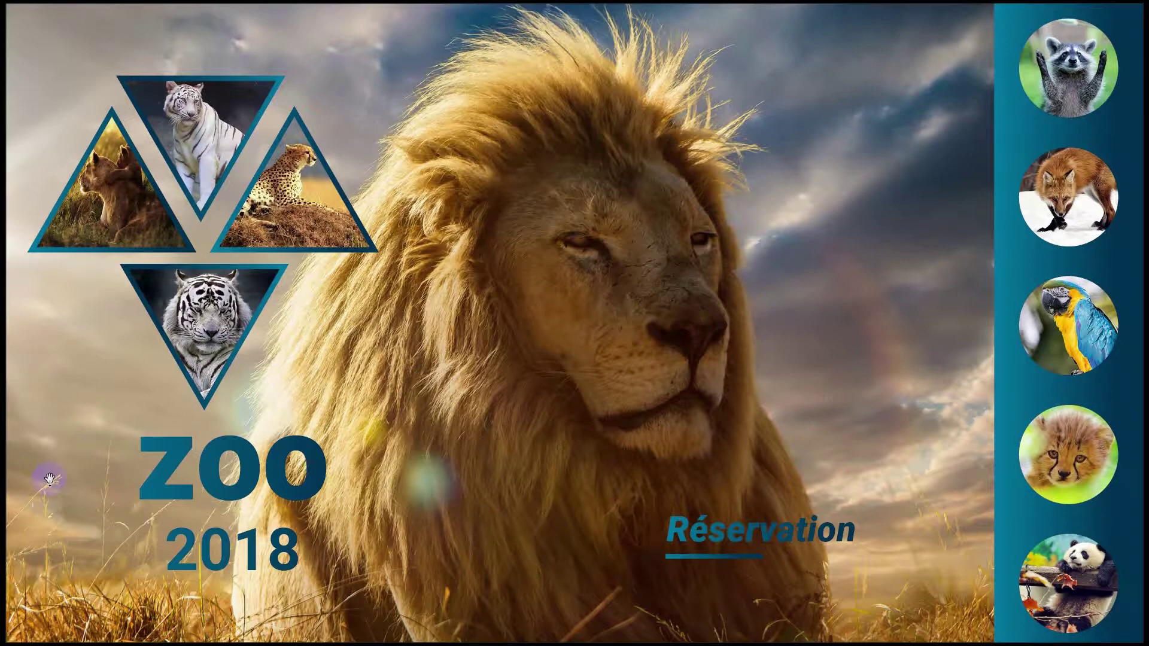
key(Escape)
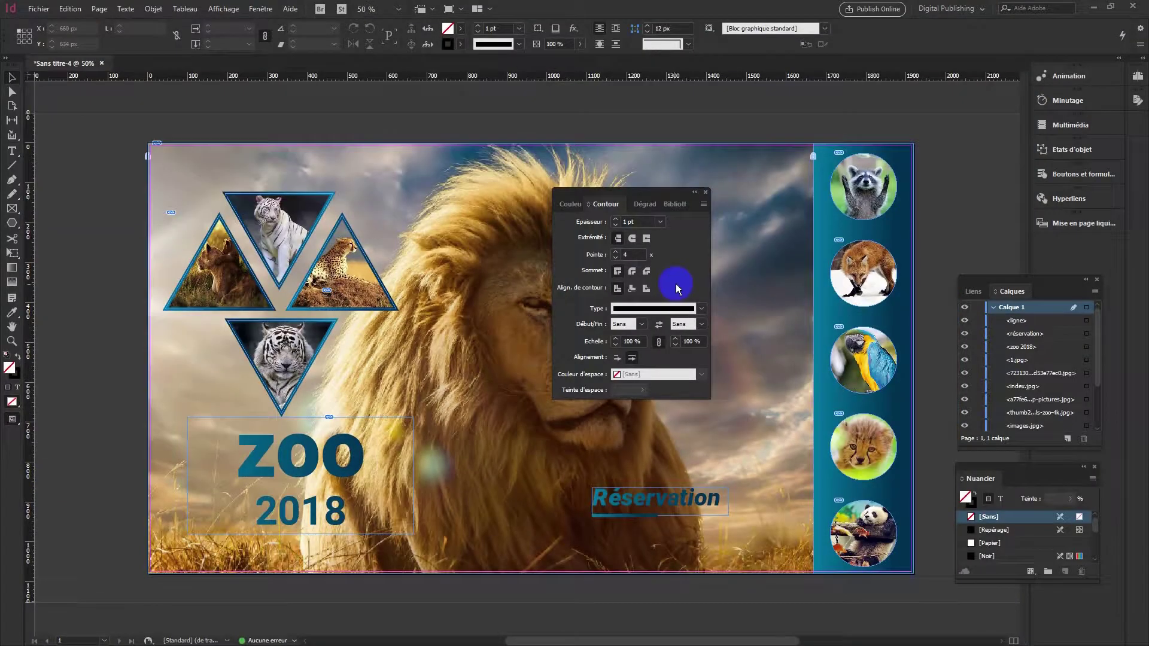
Step: Add a drop shadow (Ombre portée) with 50% opacity to the raccoon circle
click(879, 199)
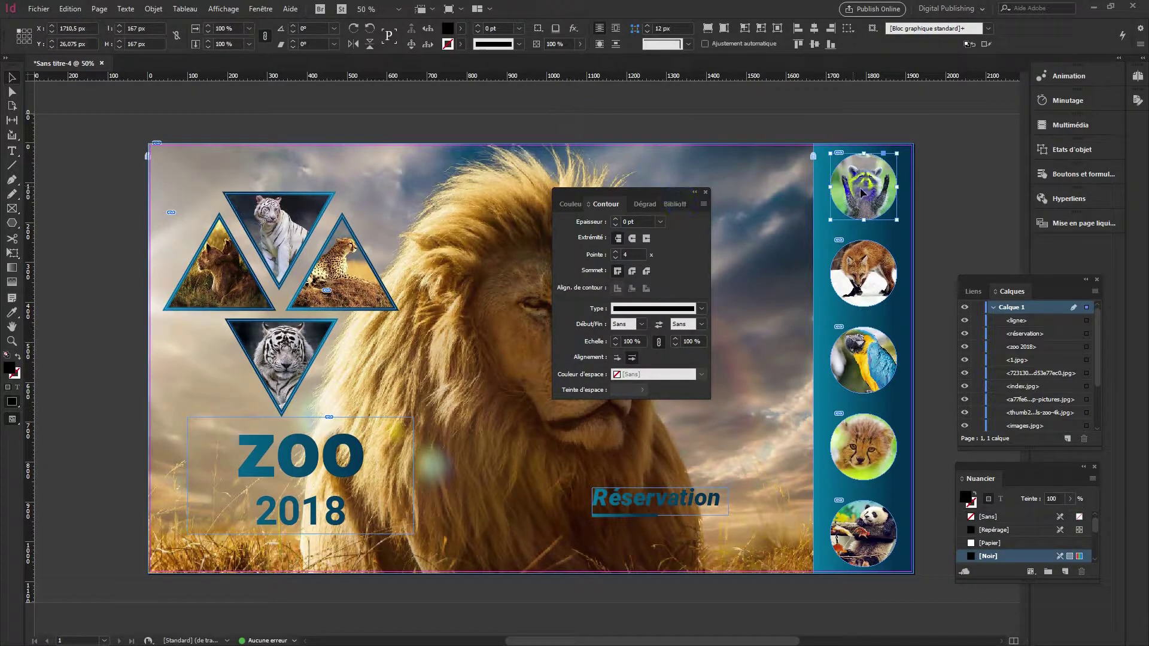
right_click(877, 197)
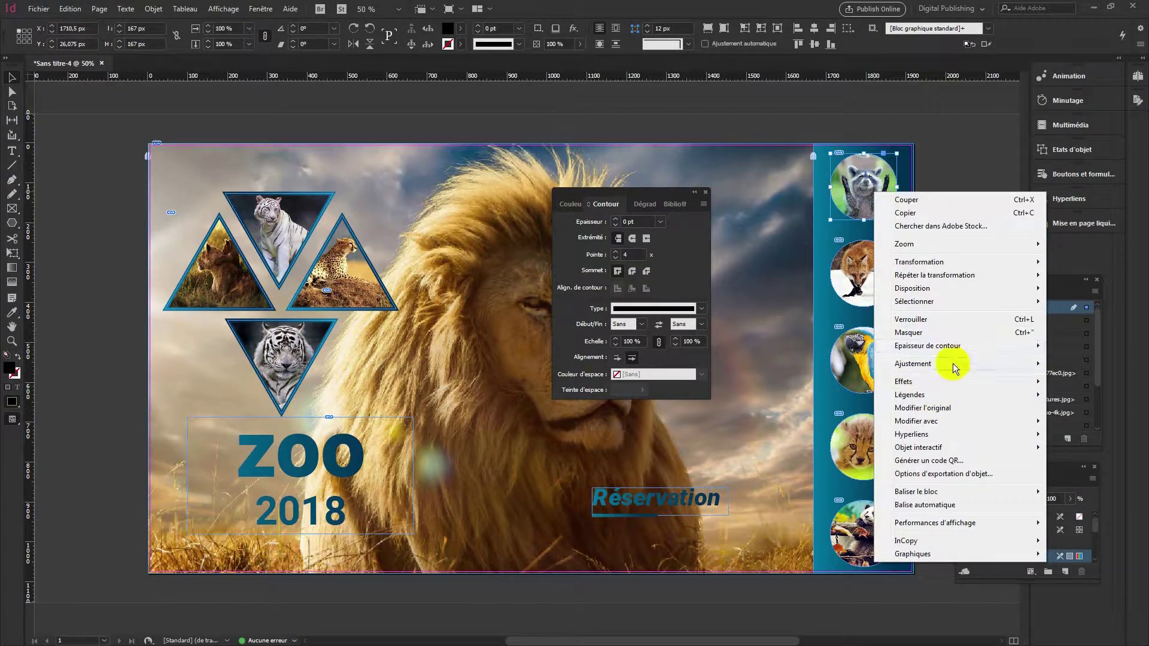
mouse_move(932, 404)
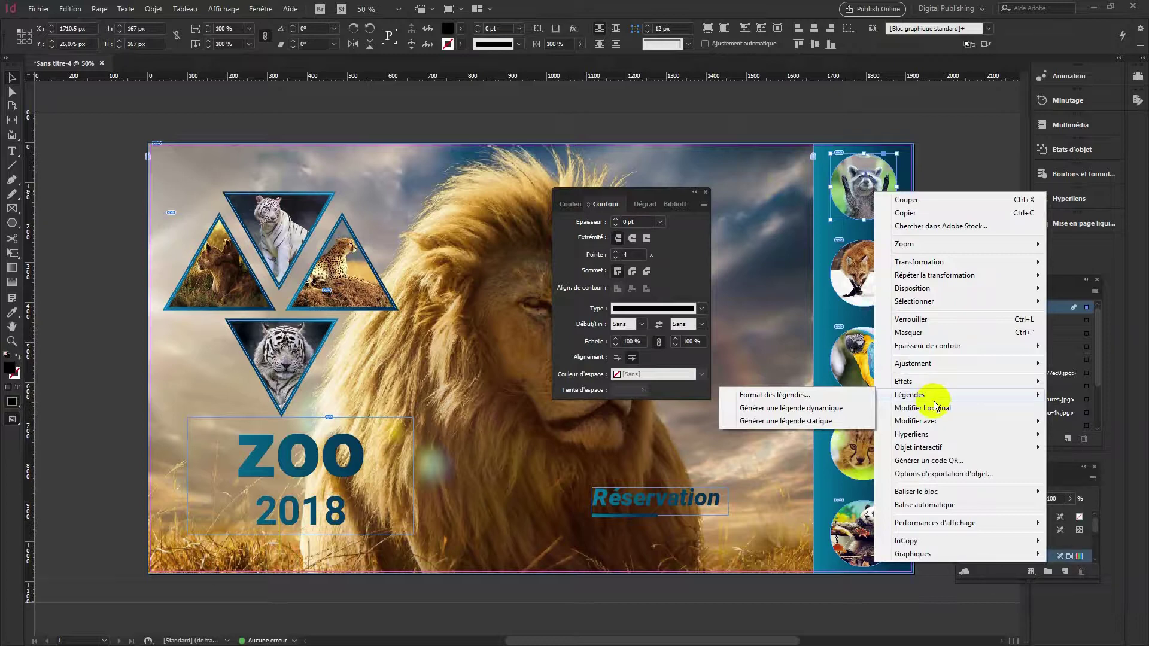
mouse_move(919, 383)
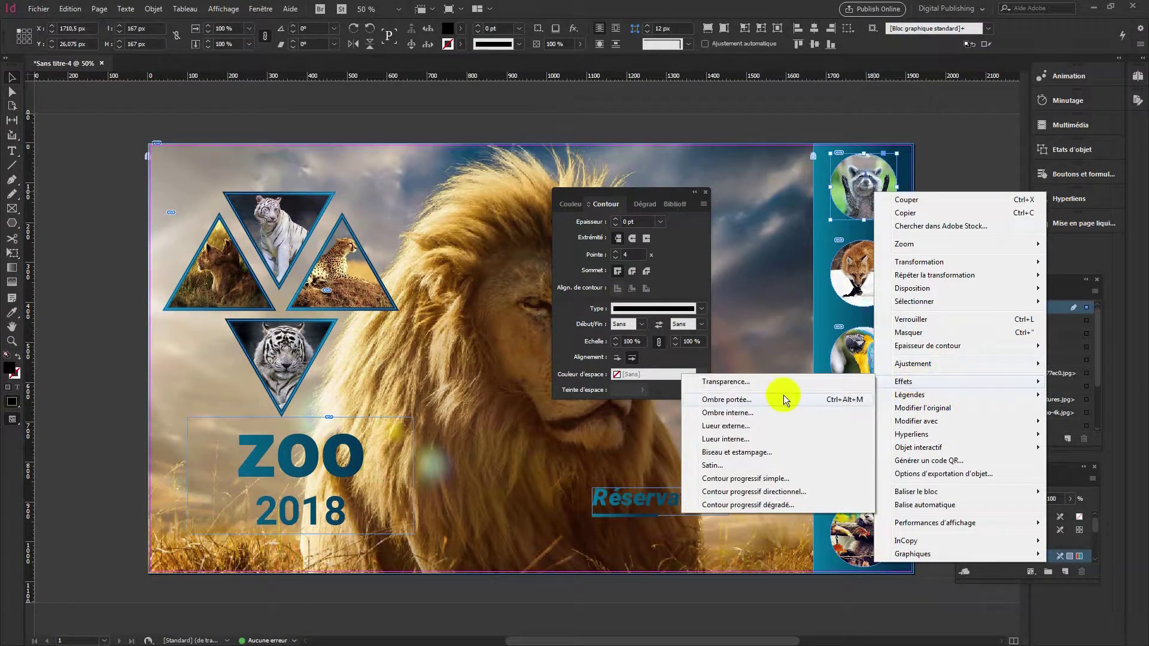
click(718, 399)
drag(811, 91, 563, 265)
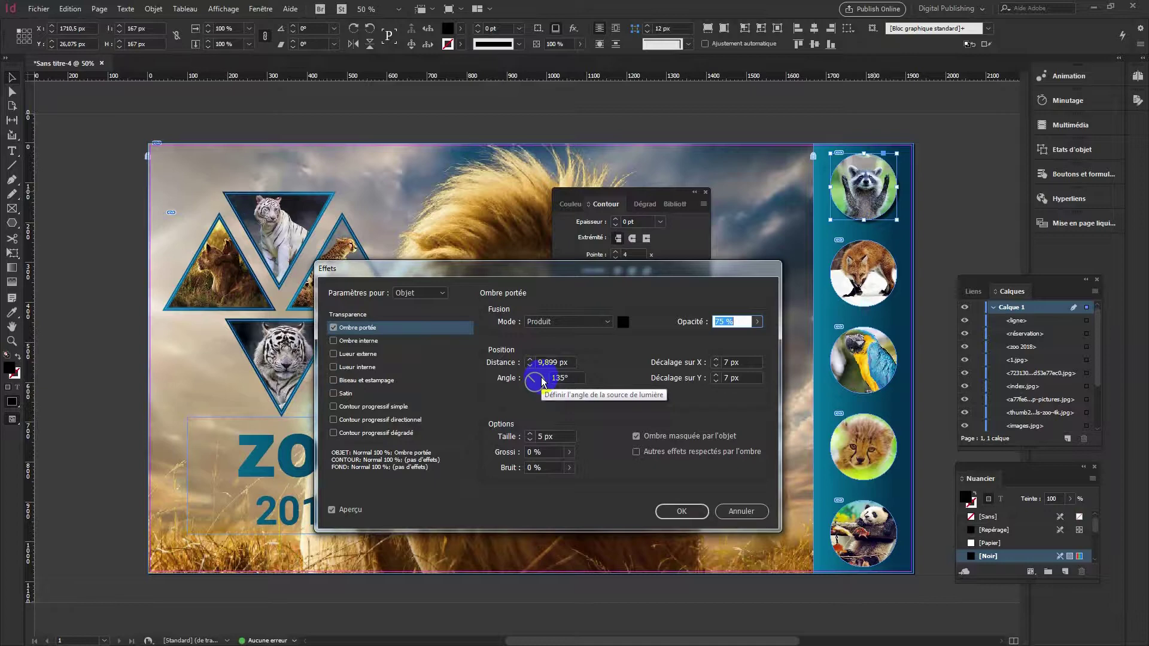
double_click(722, 322)
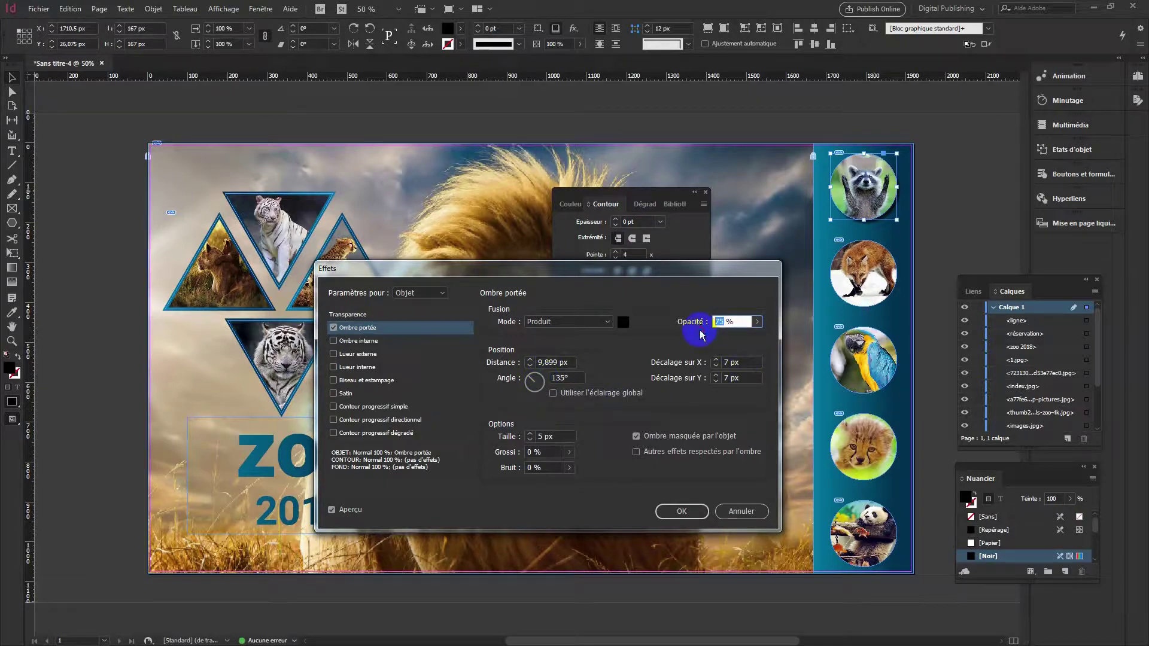
text(50)
click(332, 510)
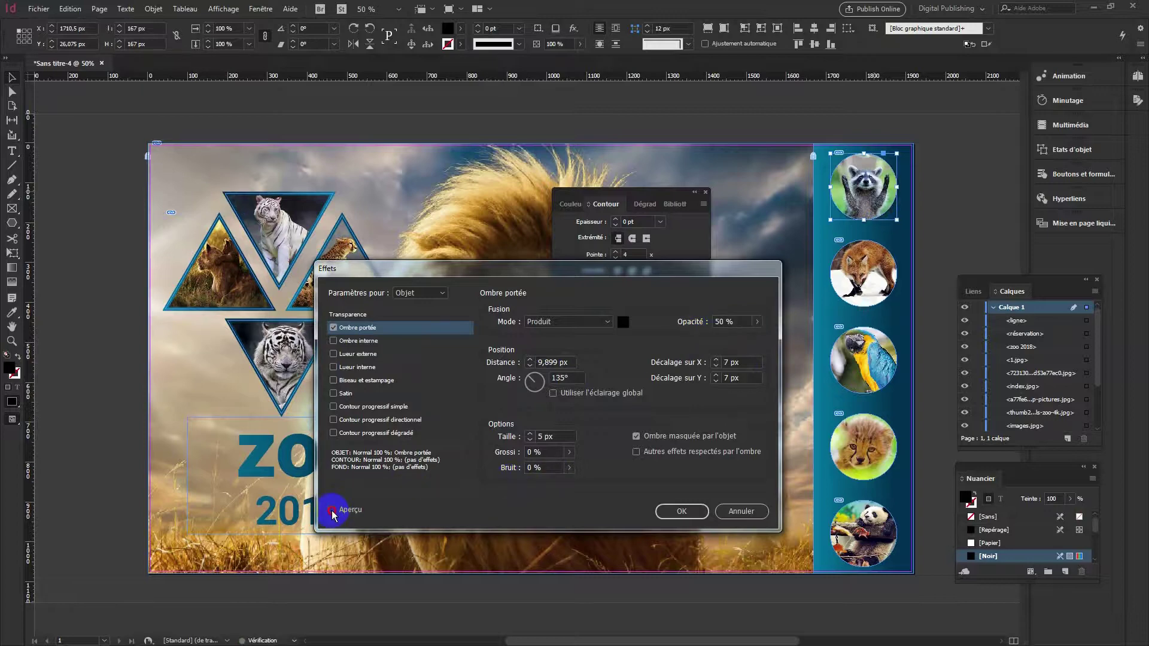
click(682, 511)
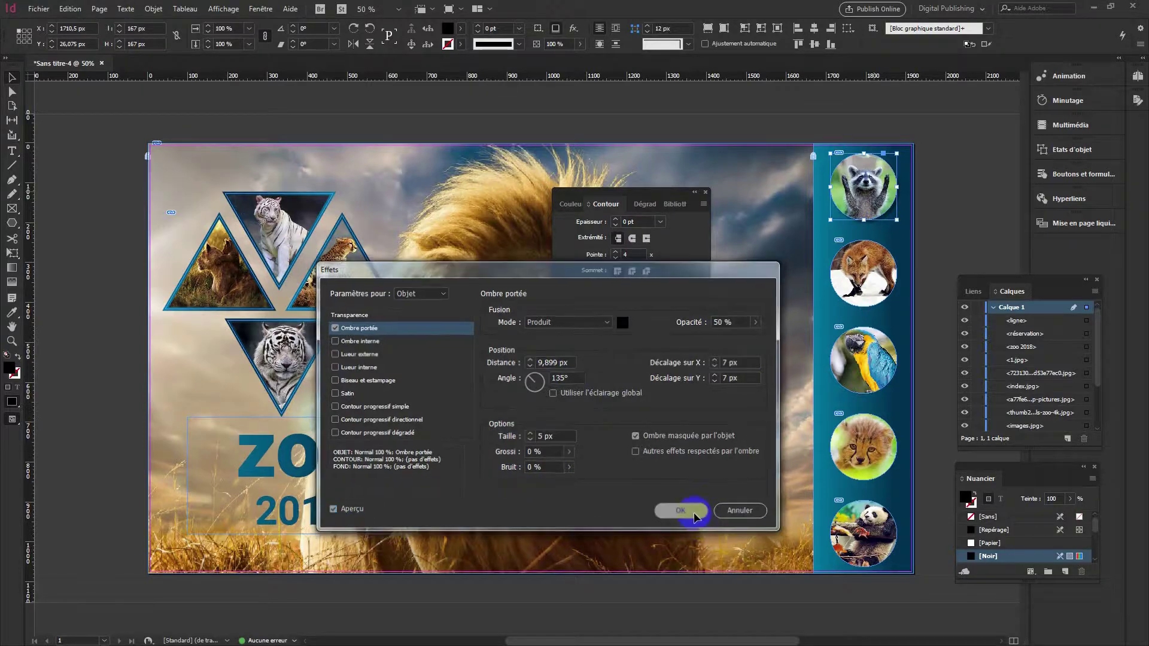
Step: Check the raccoon circle's drop shadow in Presentation mode and return to the normal view
click(12, 419)
click(59, 484)
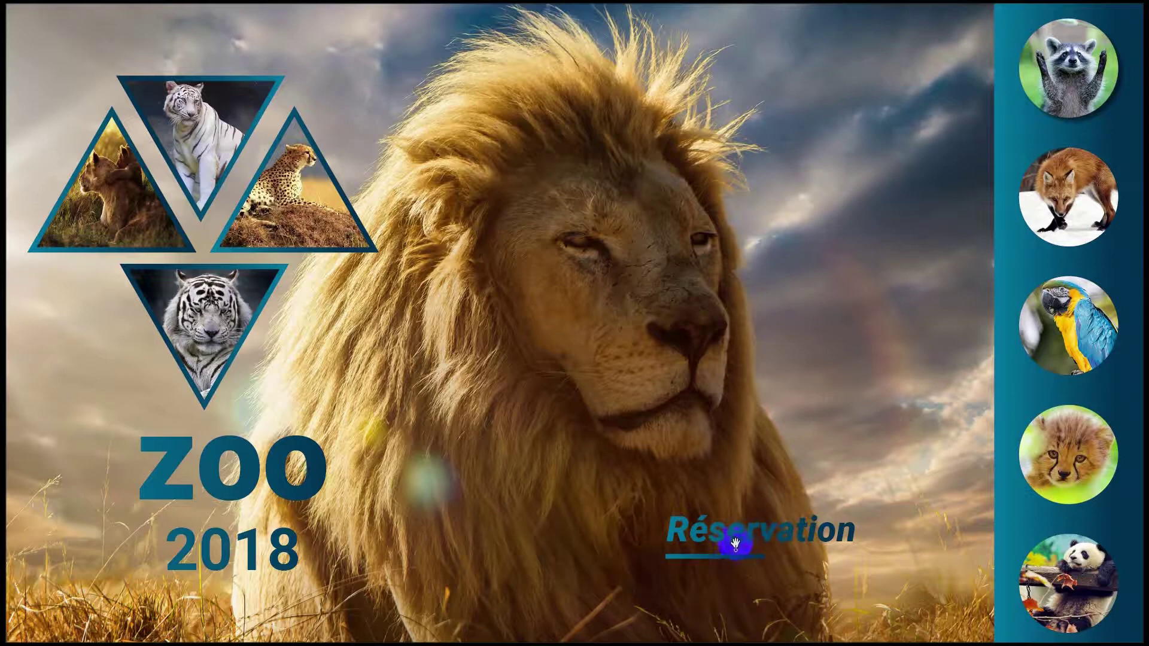
key(Escape)
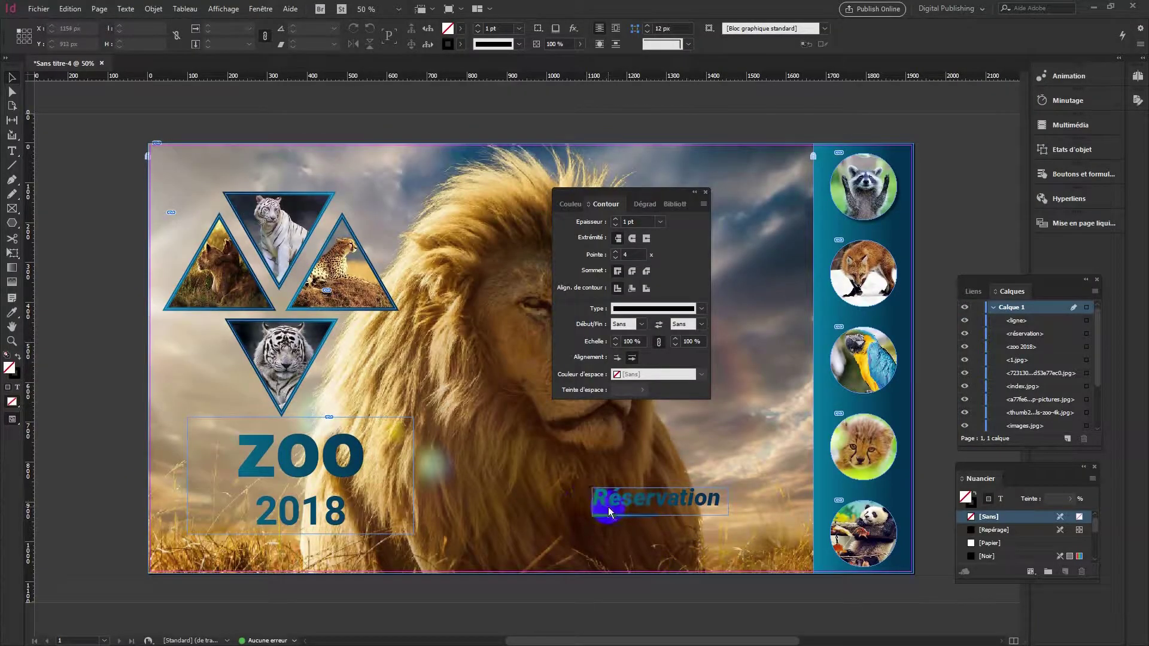
Step: Close the floating Stroke (Contour) panel
drag(657, 195, 164, 110)
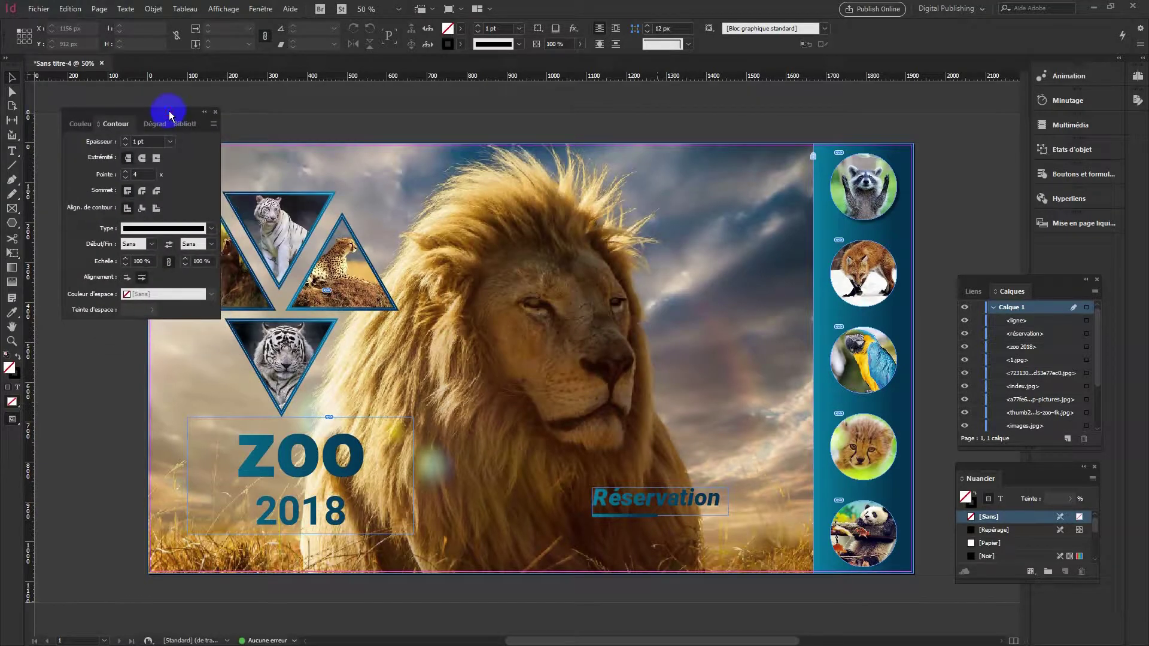
key(F10)
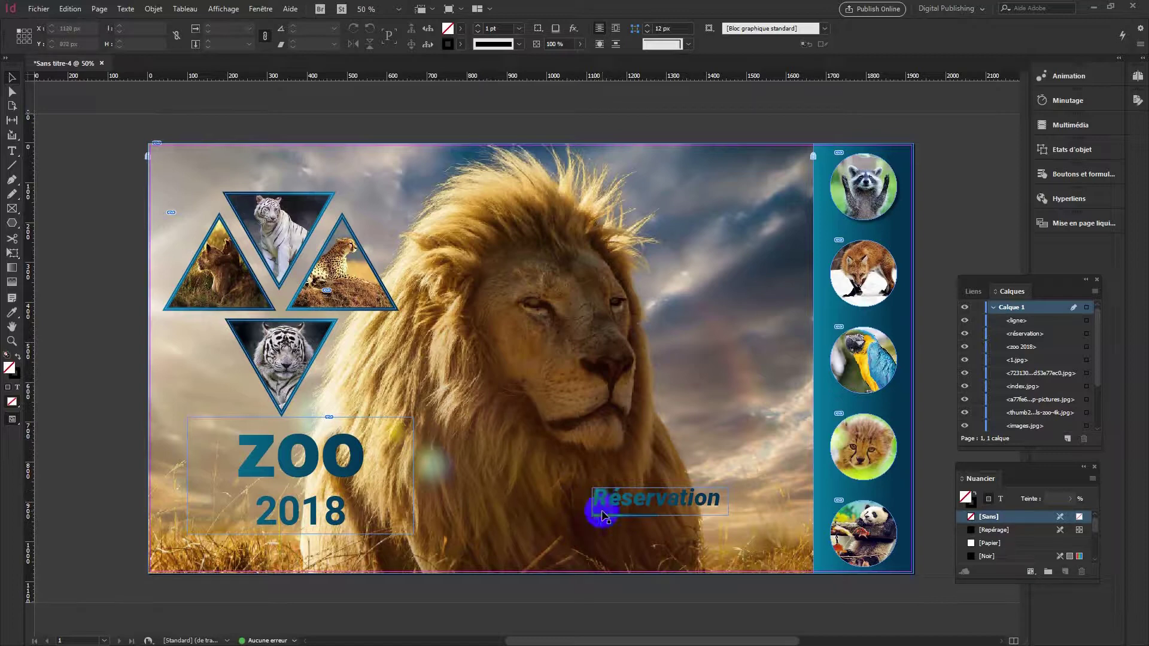
drag(623, 510, 671, 540)
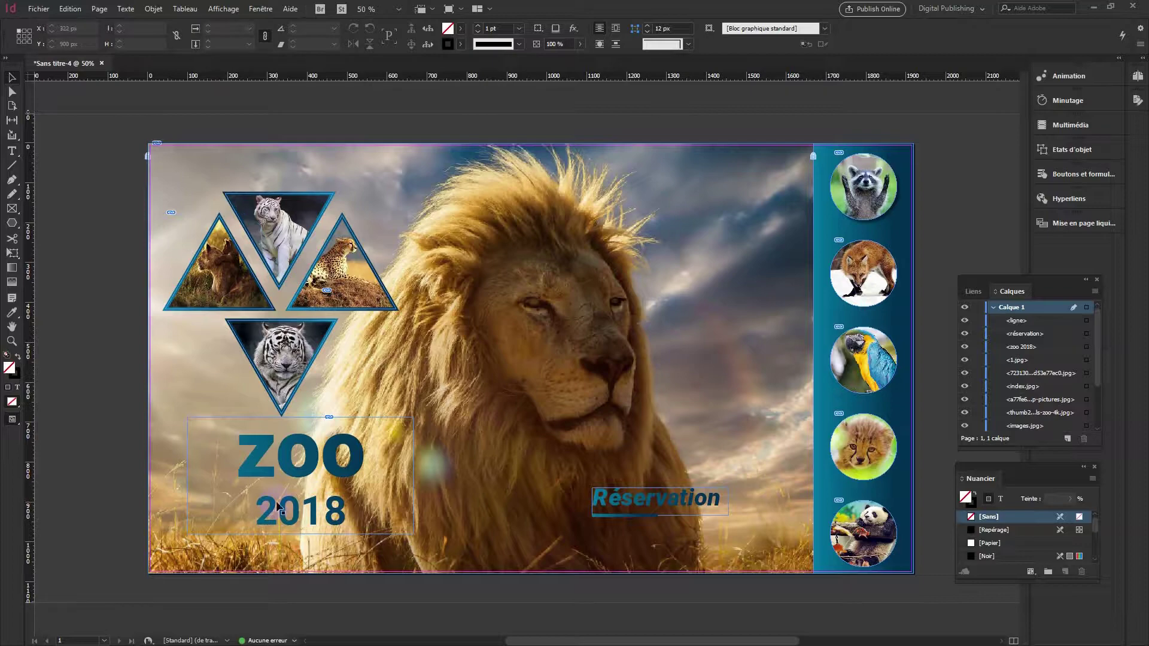
Step: Show the finished page in Presentation mode
drag(17, 424, 70, 483)
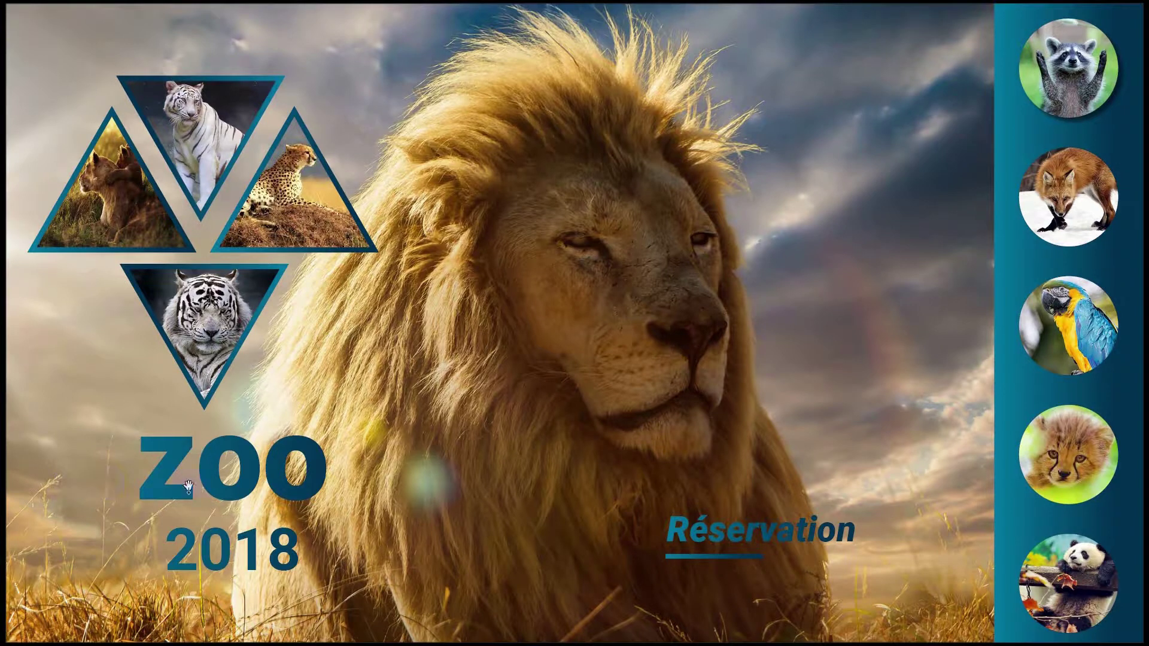
click(210, 601)
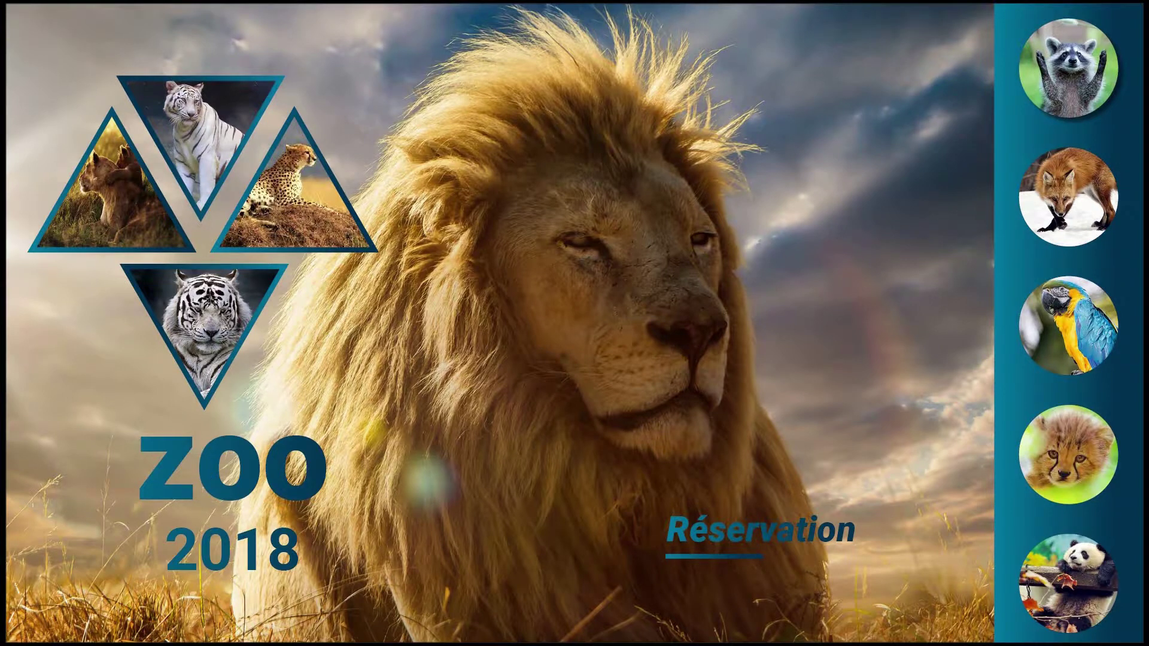